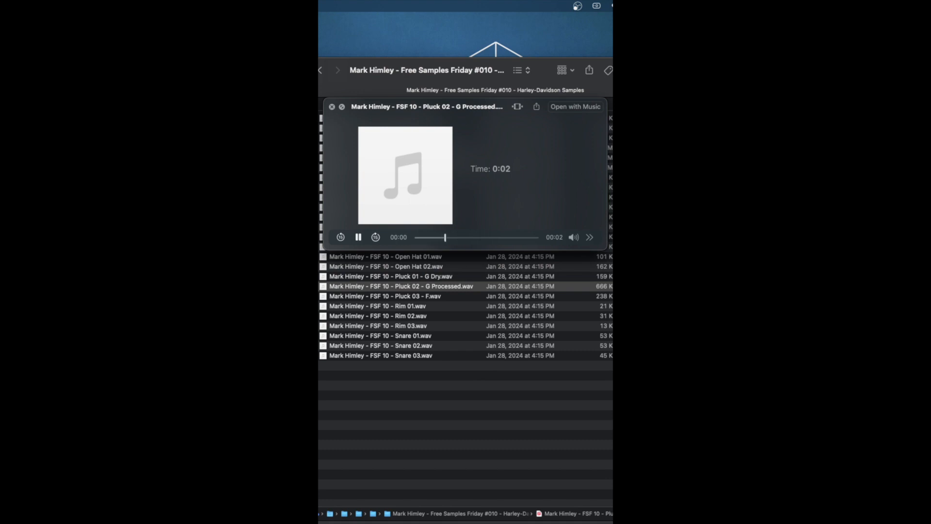
# Preview the sample files one after another from Pluck 03 - F.wav through the rims to Snare 02.wav.
pyautogui.press('Down')
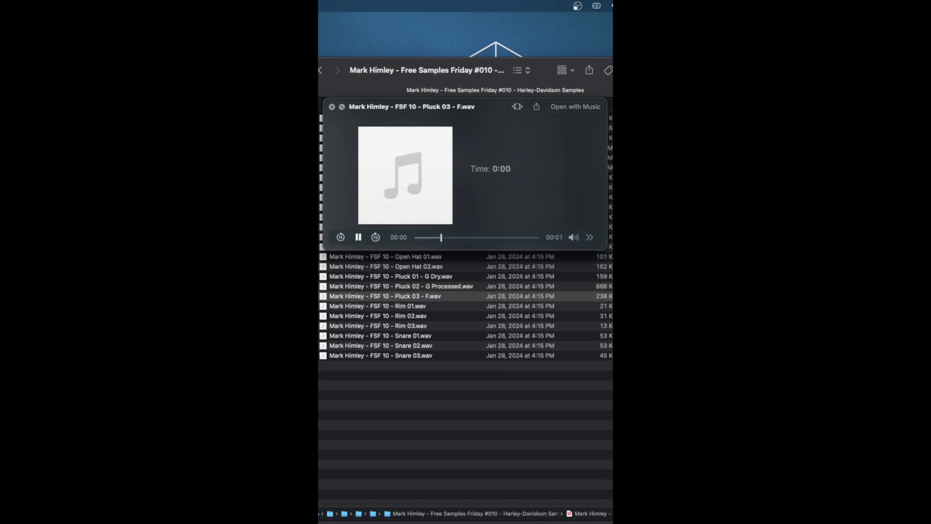
pyautogui.press('Down')
pyautogui.press('Down')
pyautogui.press('Down')
pyautogui.press('Down')
pyautogui.press('Down')
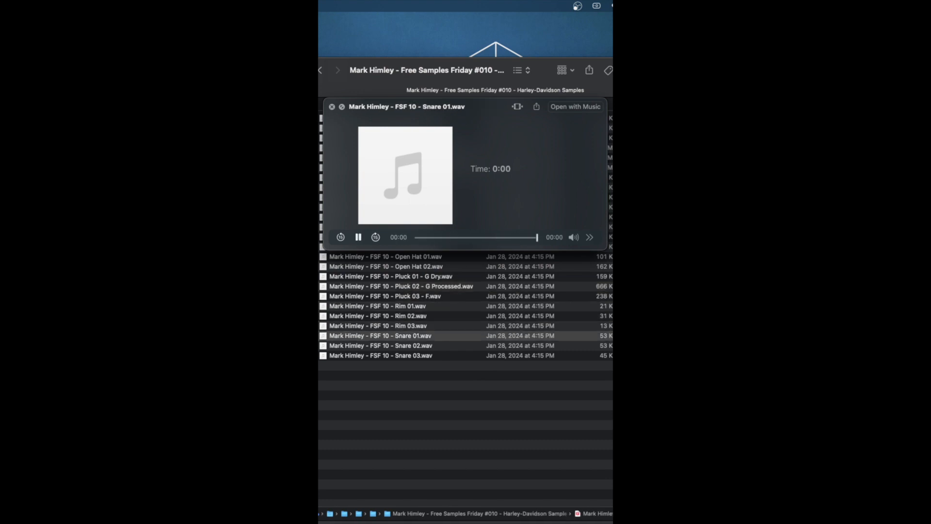
pyautogui.press('Down')
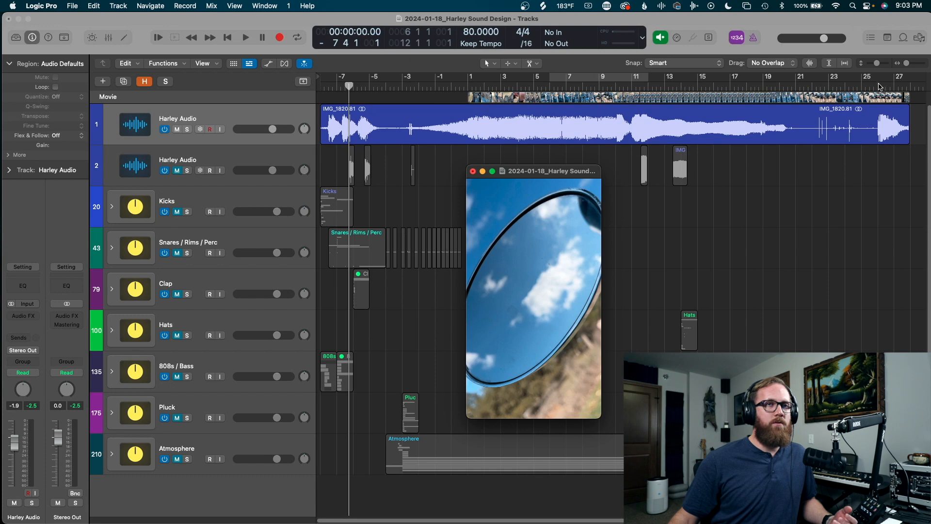
# Scrub the playhead through the Harley Audio recording and movie, from bar 27 back to bar 12 and bar 0.
pyautogui.click(898, 86)
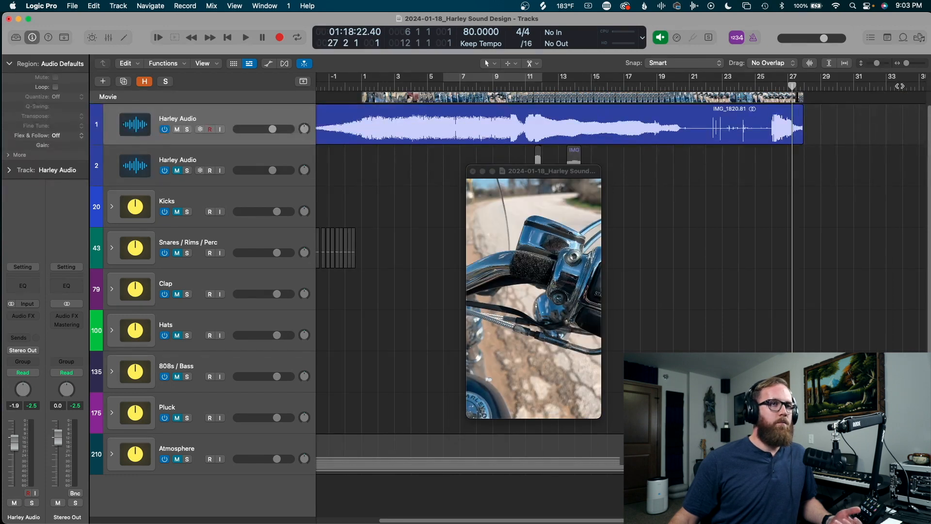
pyautogui.moveTo(793, 88); pyautogui.dragTo(549, 88)
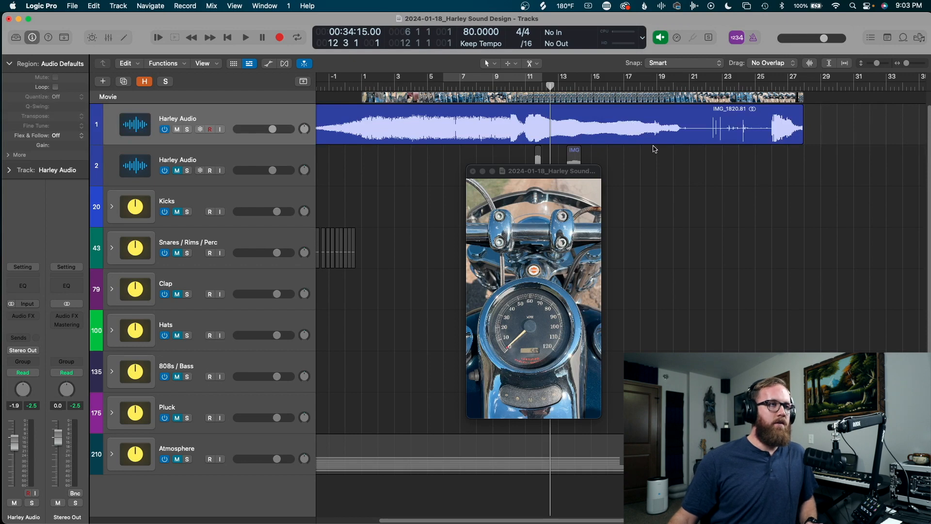
pyautogui.hscroll(-5, 654, 149)
pyautogui.moveTo(658, 87); pyautogui.dragTo(456, 92)
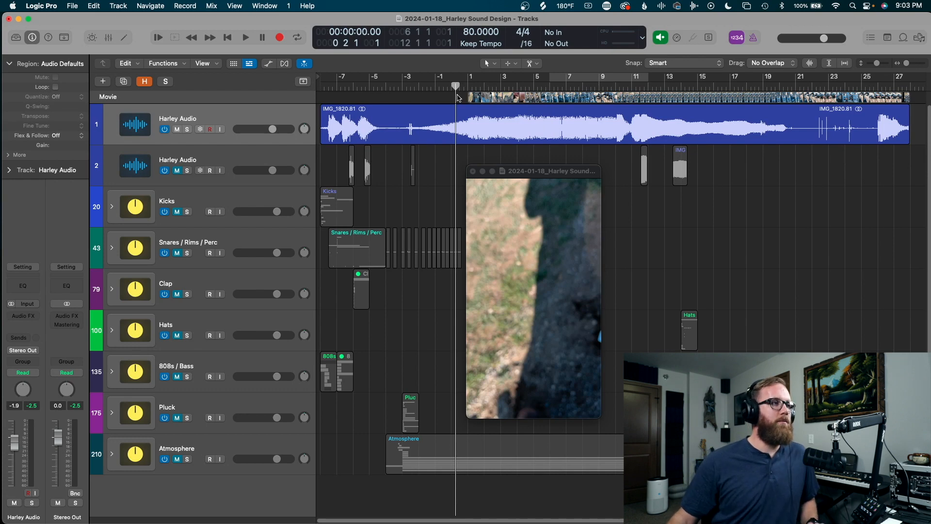
# Listen to the early part of the Harley Audio recording from about bar -7, and again from about bar -3.
pyautogui.moveTo(457, 89); pyautogui.dragTo(346, 85)
pyautogui.press('space')
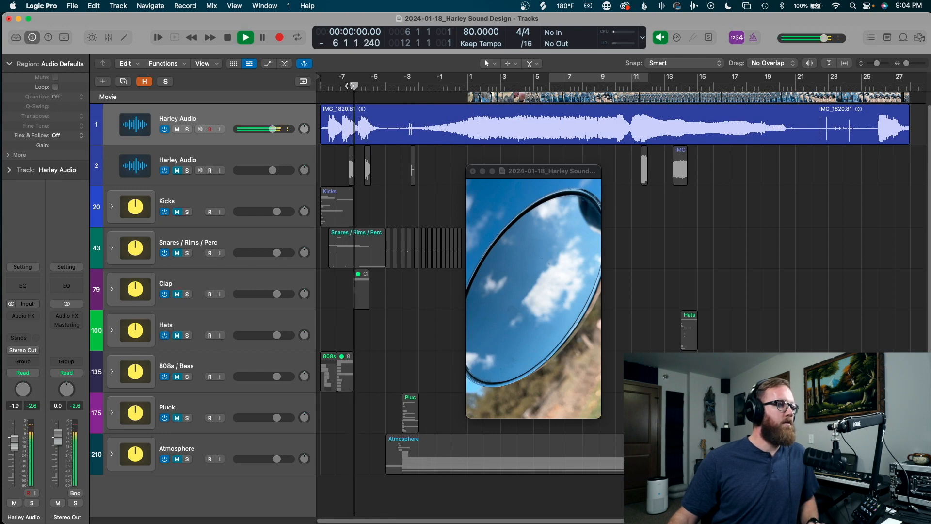
pyautogui.press('space')
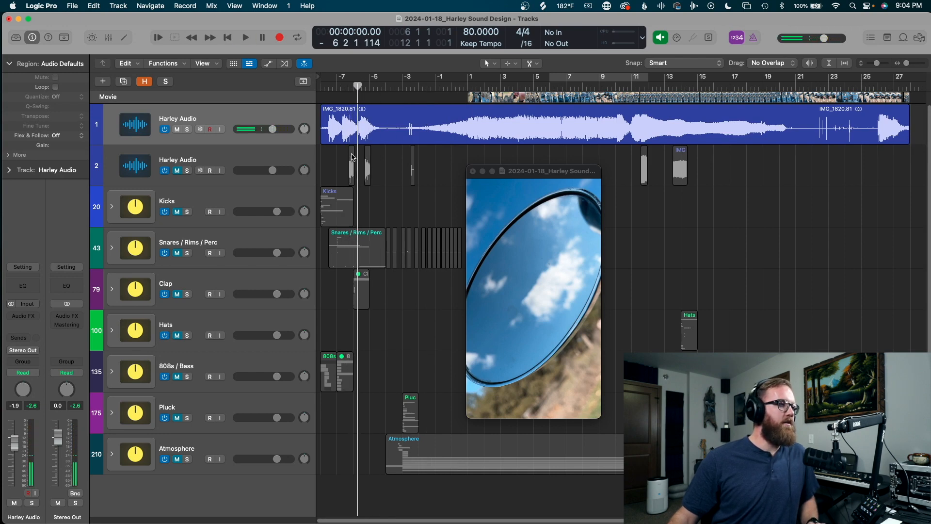
pyautogui.press('space')
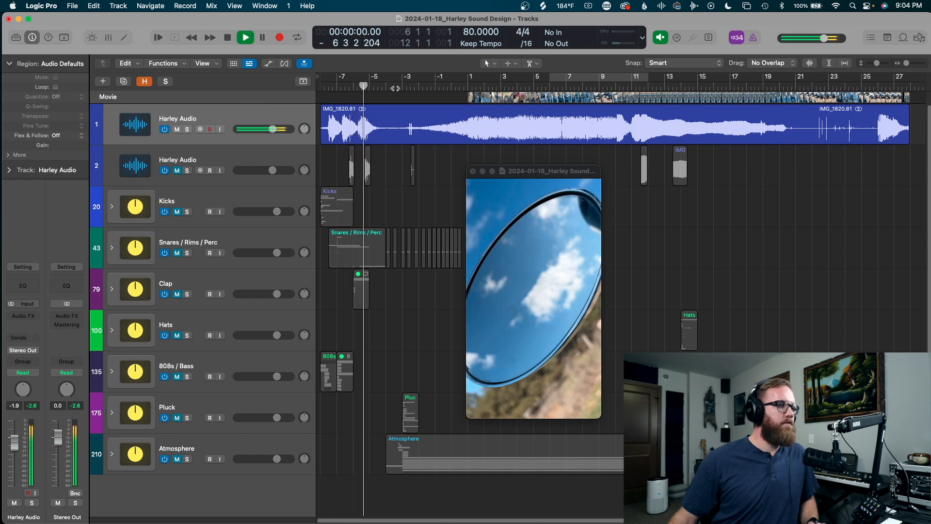
pyautogui.press('space')
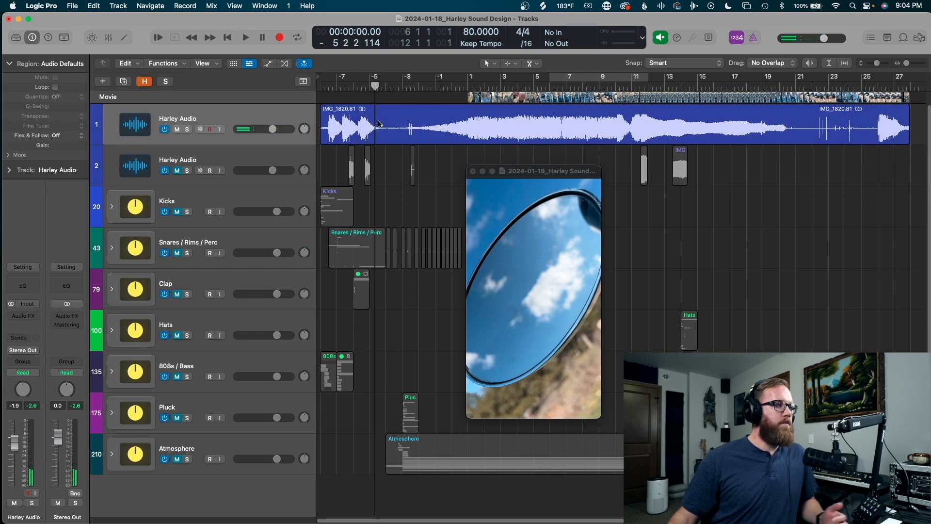
pyautogui.click(407, 86)
pyautogui.press('space')
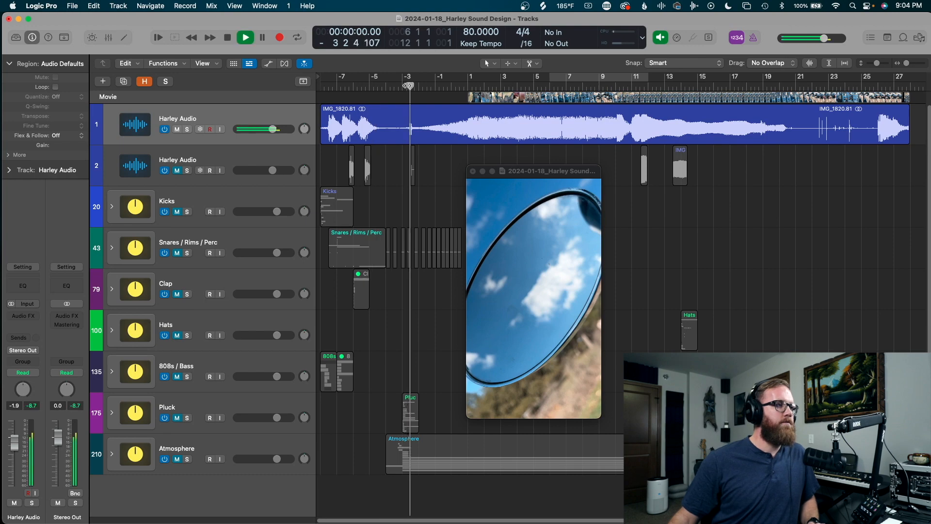
pyautogui.press('space')
# Scrub the Harley Audio recording to bars 6, 11 and 22, and play it from bar 22.
pyautogui.moveTo(486, 90); pyautogui.dragTo(558, 91)
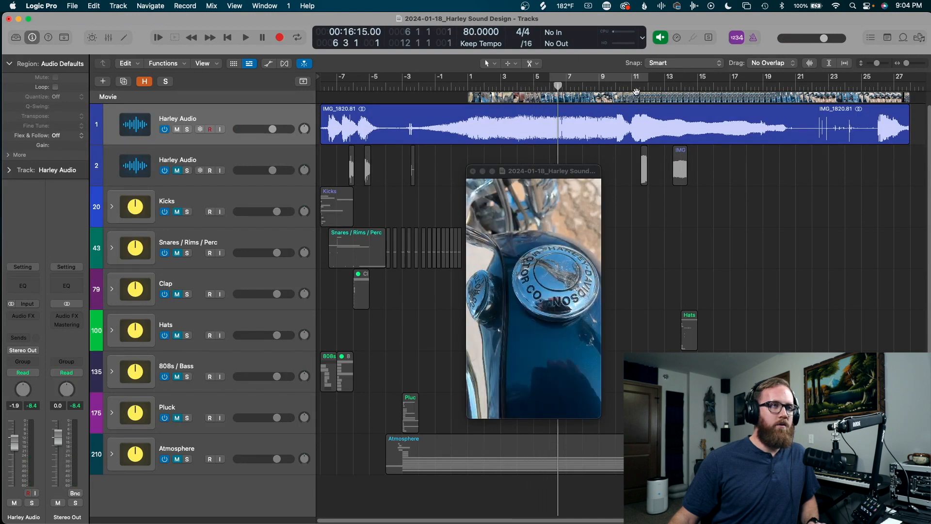
pyautogui.doubleClick(636, 86)
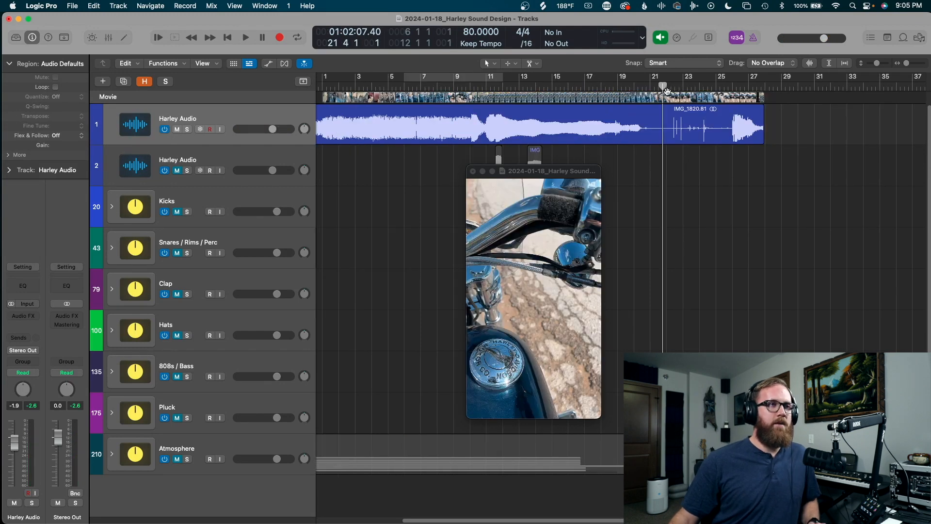
pyautogui.click(665, 85)
pyautogui.moveTo(665, 86); pyautogui.dragTo(668, 87)
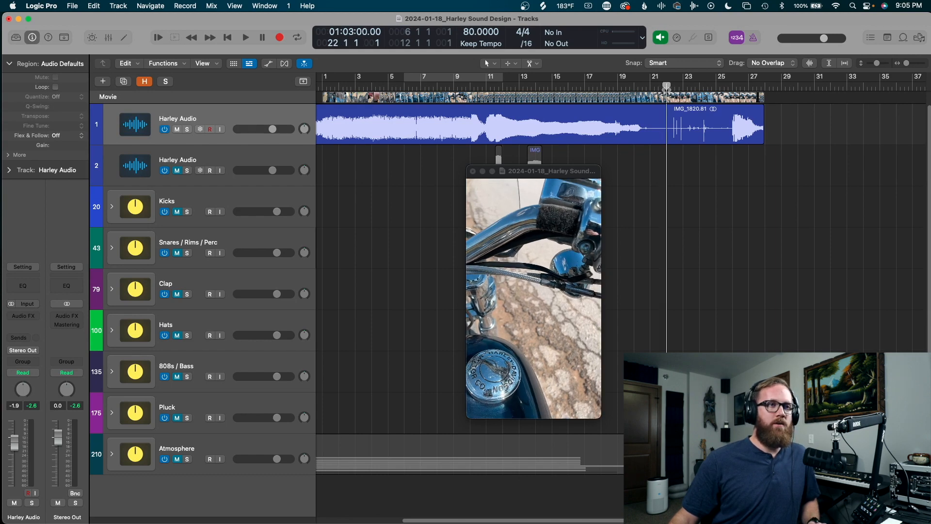
pyautogui.press('space')
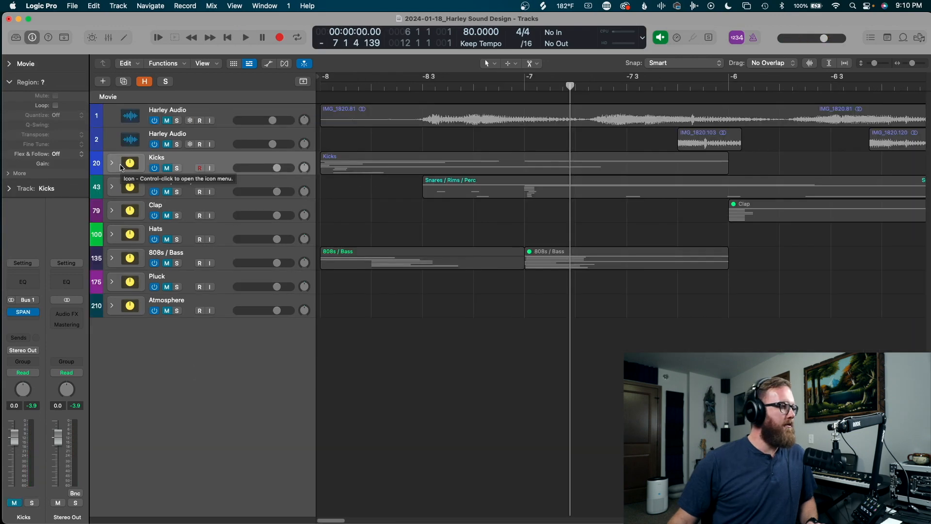
# Unmute the Kicks track stack and expand it to show its subtracks.
pyautogui.click(168, 171)
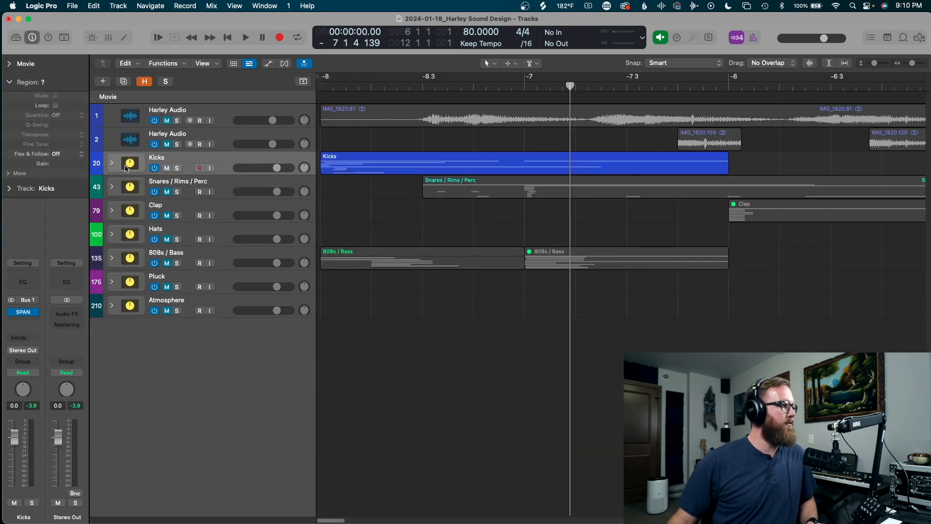
pyautogui.click(112, 163)
pyautogui.scroll(-1, 458, 238)
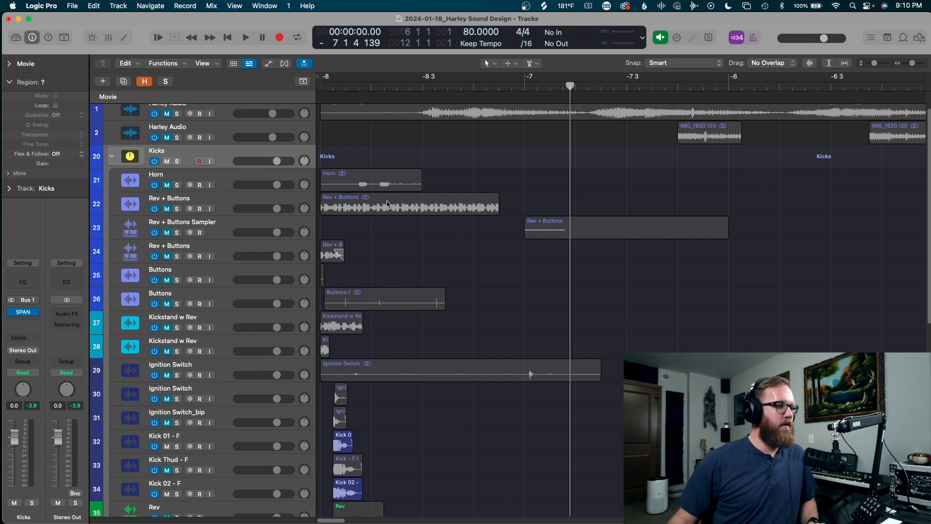
pyautogui.scroll(-3, 331, 204)
pyautogui.scroll(-7, 331, 202)
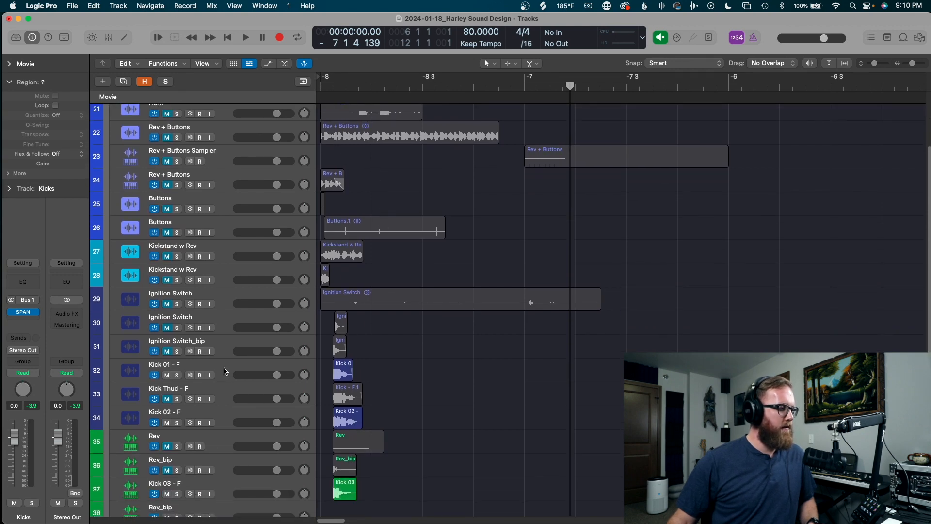
# Solo the original Ignition Switch recording on track 29, enlarge the track heights, and play its region.
pyautogui.click(224, 372)
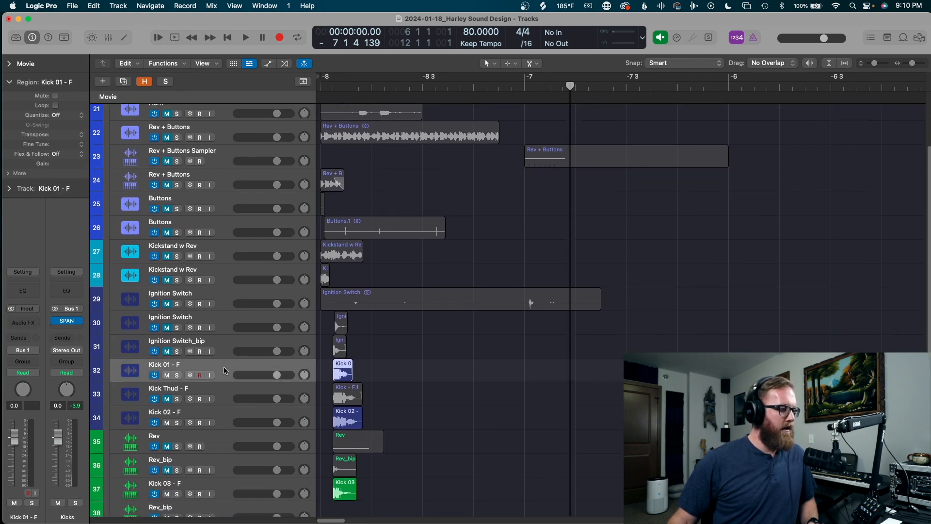
pyautogui.click(228, 296)
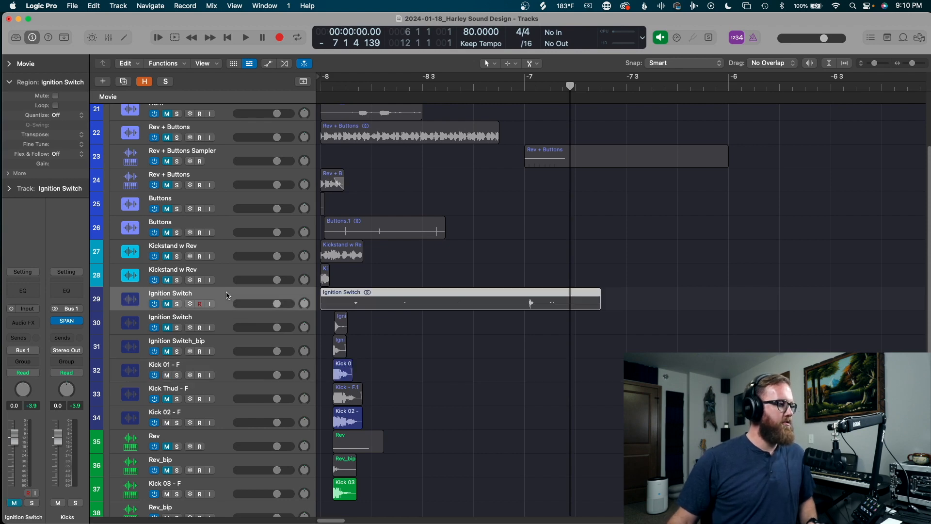
pyautogui.press('s')
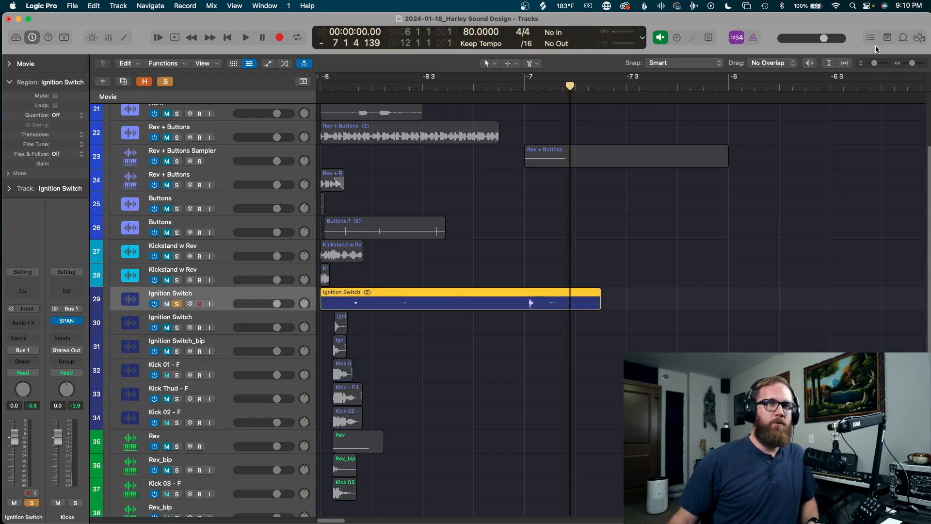
pyautogui.moveTo(875, 63); pyautogui.dragTo(876, 63)
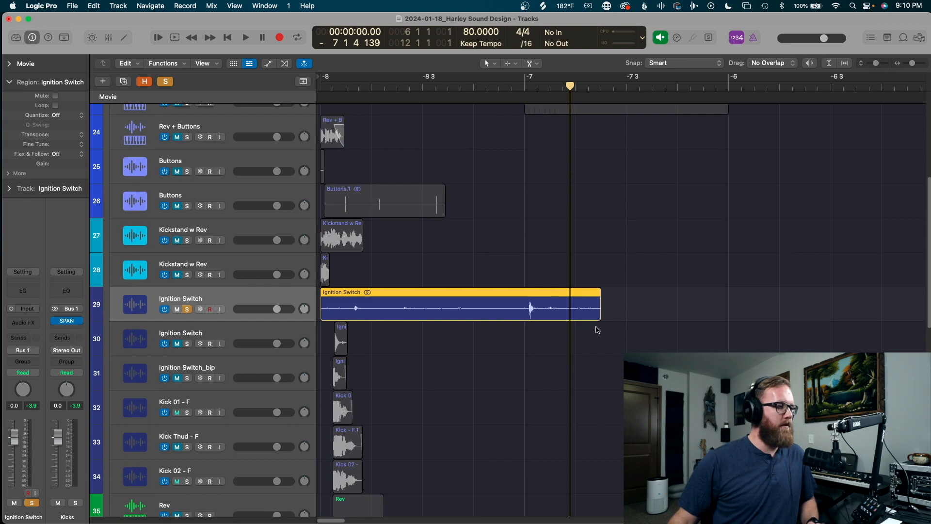
pyautogui.hotkey('shift', 'space')
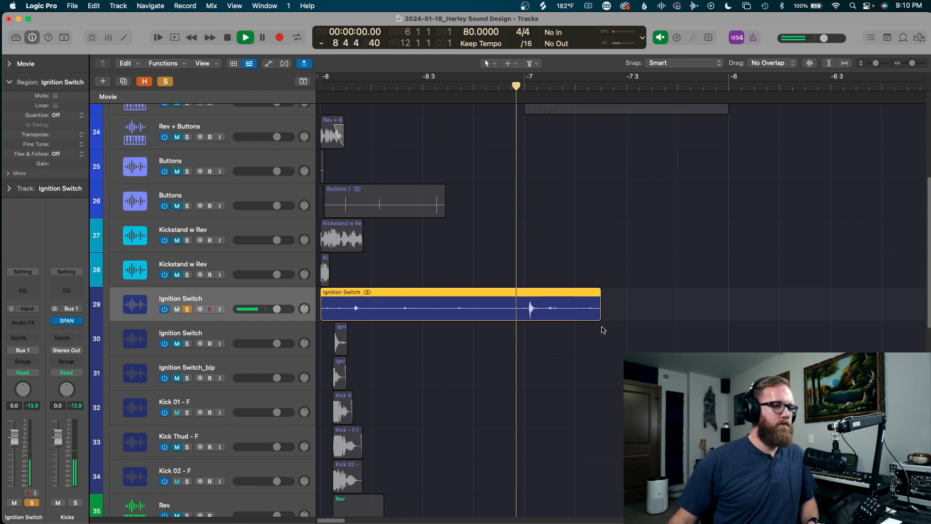
pyautogui.press('space')
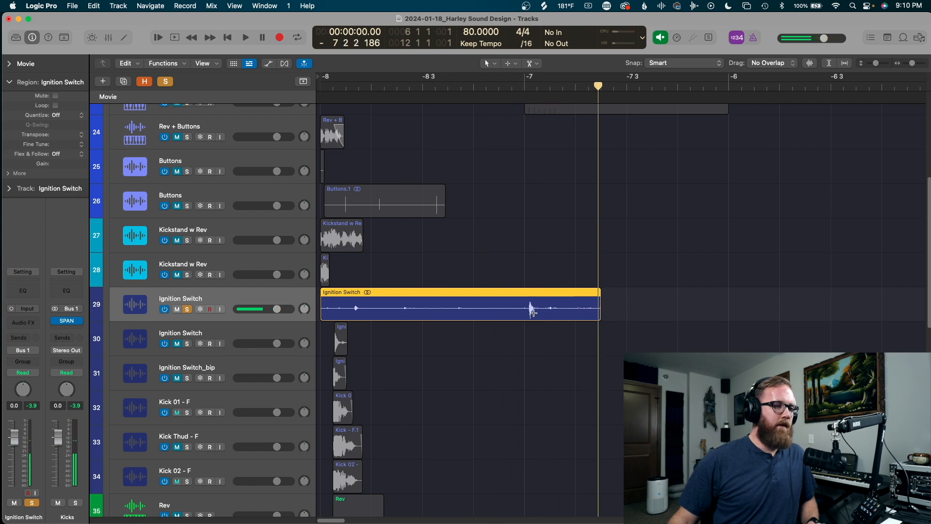
# Listen to the transposed Ignition Switch region on track 30 in solo, then turn its solo off.
pyautogui.click(253, 333)
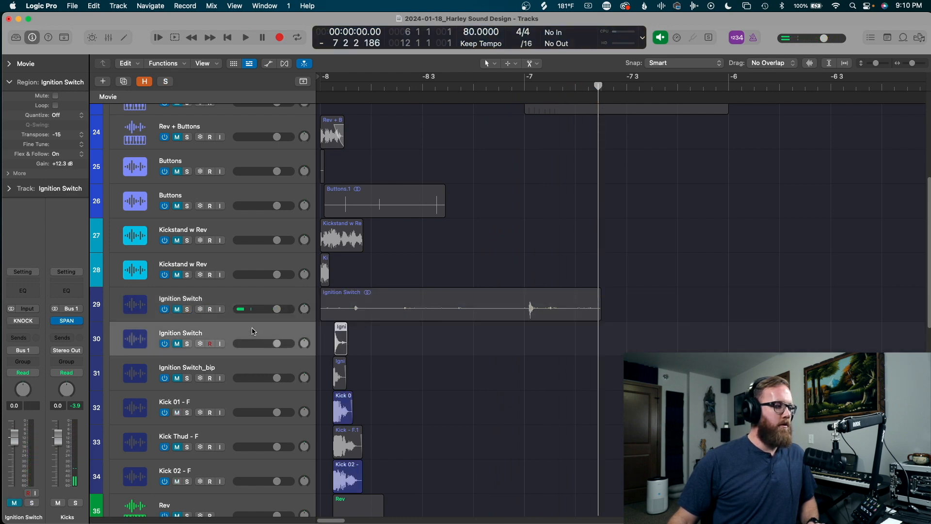
pyautogui.press('s')
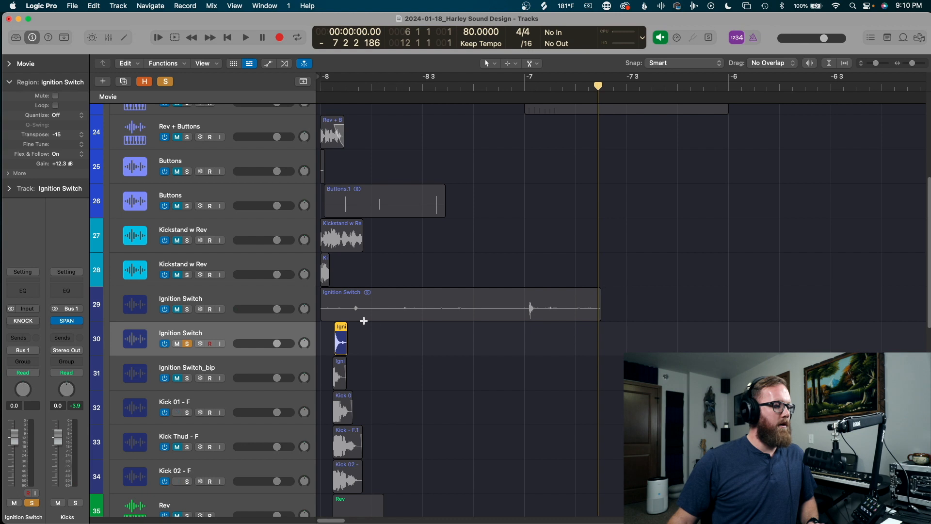
pyautogui.scroll(-2, 374, 322)
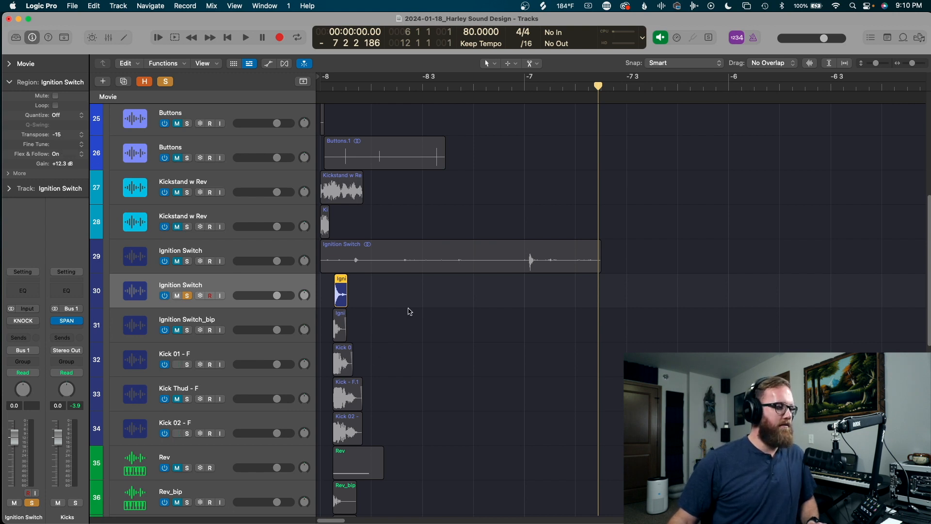
pyautogui.press('space')
pyautogui.press('space')
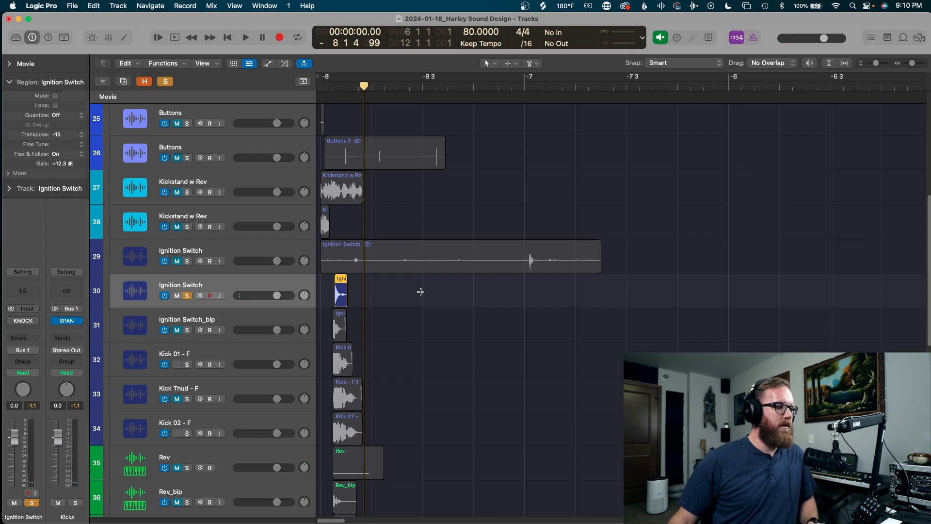
pyautogui.scroll(-3, 421, 292)
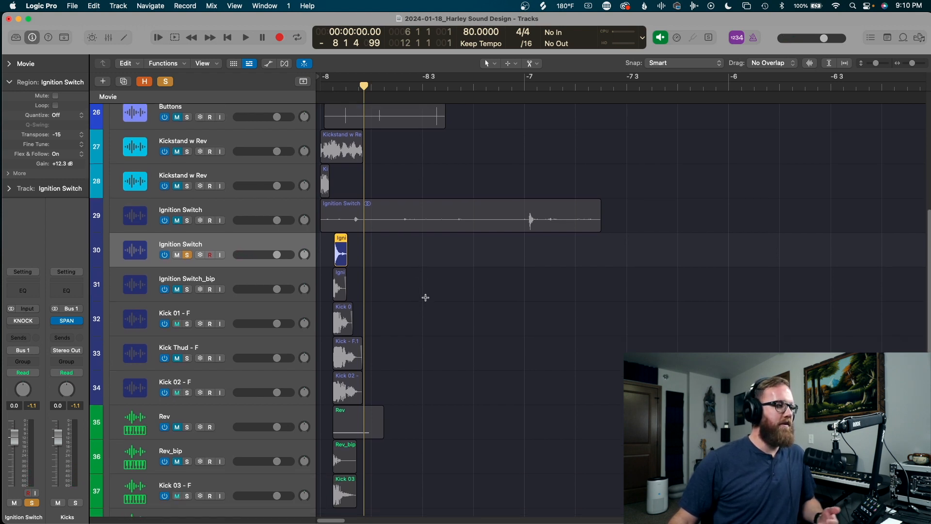
pyautogui.scroll(-1, 407, 283)
pyautogui.press('space')
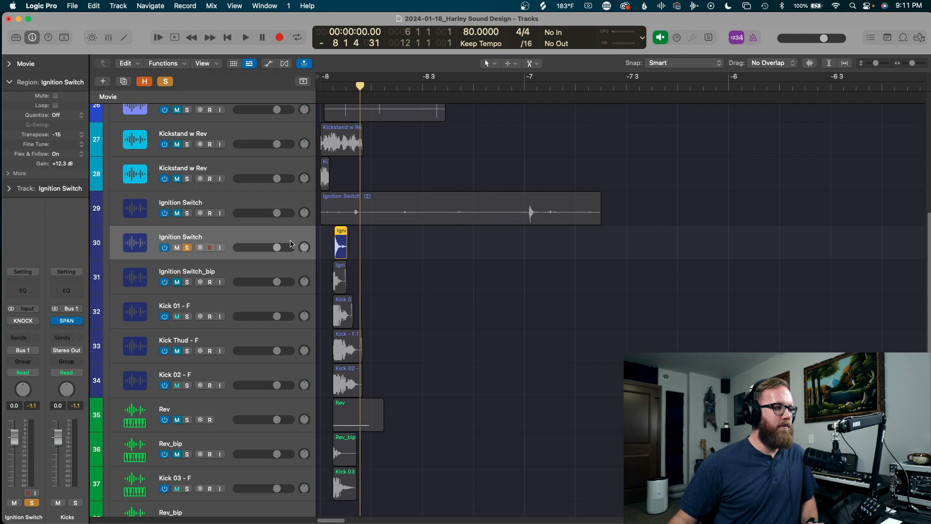
pyautogui.press('s')
# Solo the Ignition Switch_bip track and play its region with RBass, KNOCK and FF Pro-Q 3 bypassed.
pyautogui.click(299, 271)
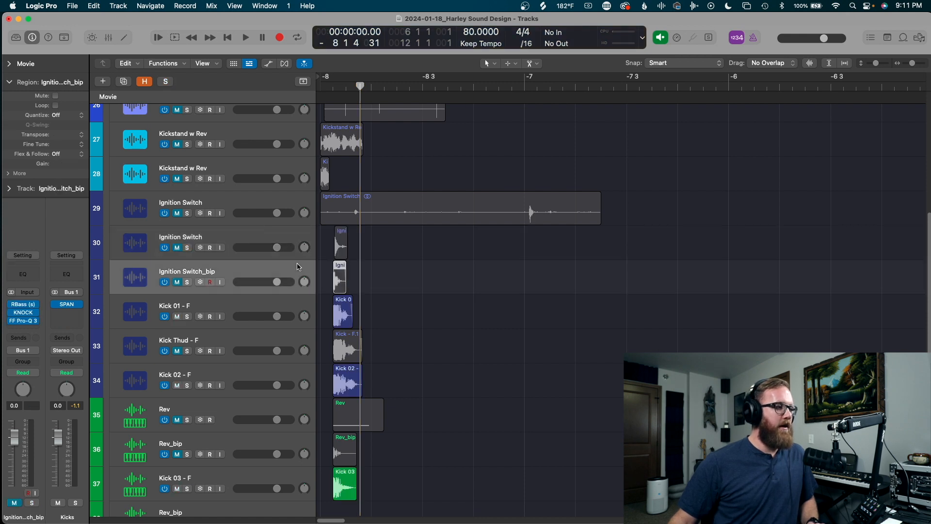
pyautogui.press('s')
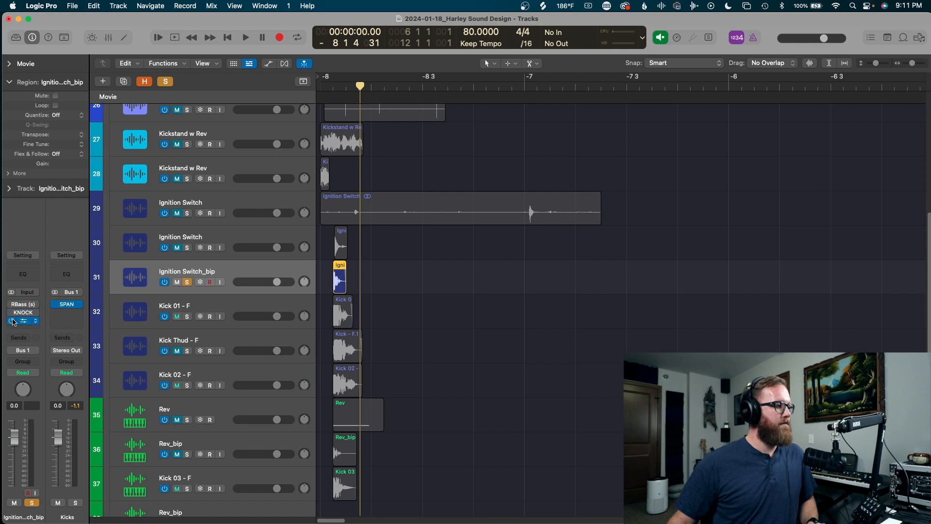
pyautogui.press('space')
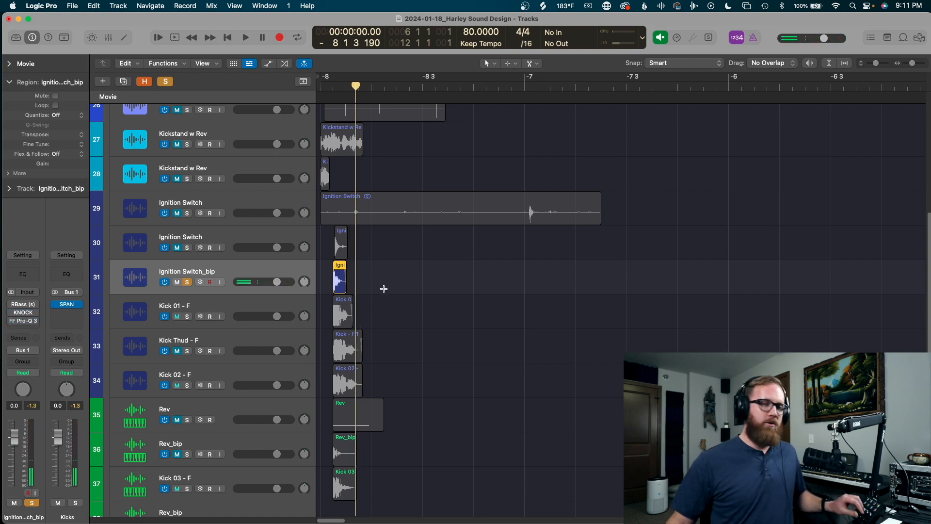
# Examine the Ignition Switch_bip waveform up close alongside the Kick 01, Kick Thud and Kick 02 regions.
pyautogui.press('super+Right')
pyautogui.press('super+Right')
pyautogui.press('super+Right')
pyautogui.press('super+Right')
pyautogui.press('super+Right')
pyautogui.press('super+Right')
pyautogui.press('super+Right')
pyautogui.press('super+Right')
pyautogui.press('super+Down')
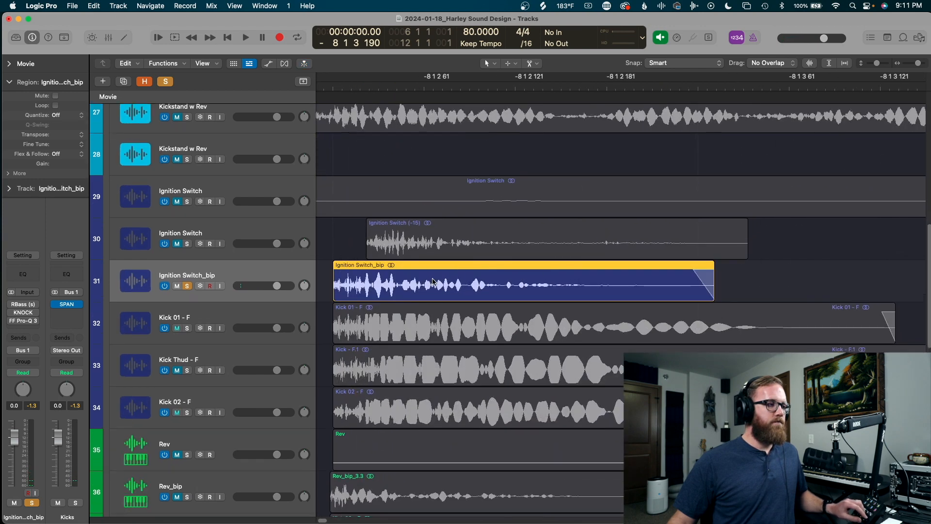
pyautogui.press('super+Left')
pyautogui.press('super+Left')
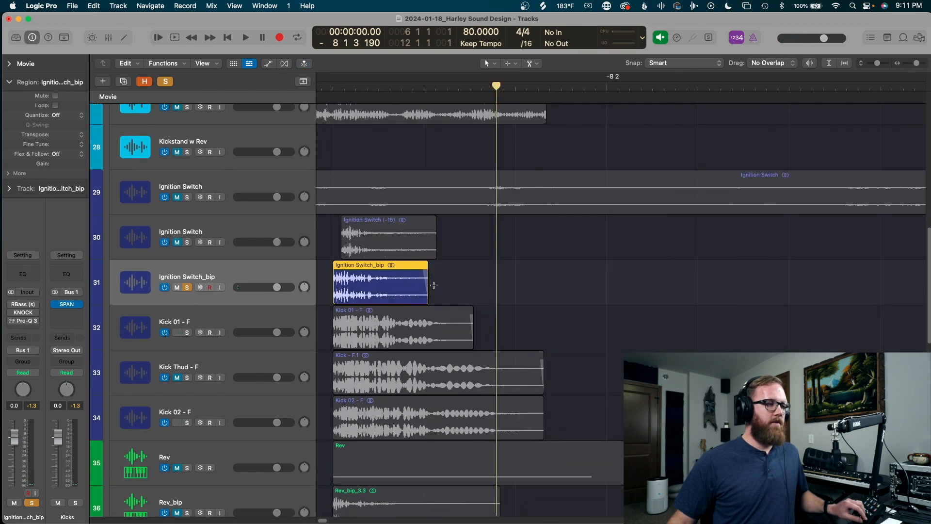
# Enable RBass on the Ignition Switch_bip track and compare the playing region with the plug-in on and bypassed.
pyautogui.click(23, 304)
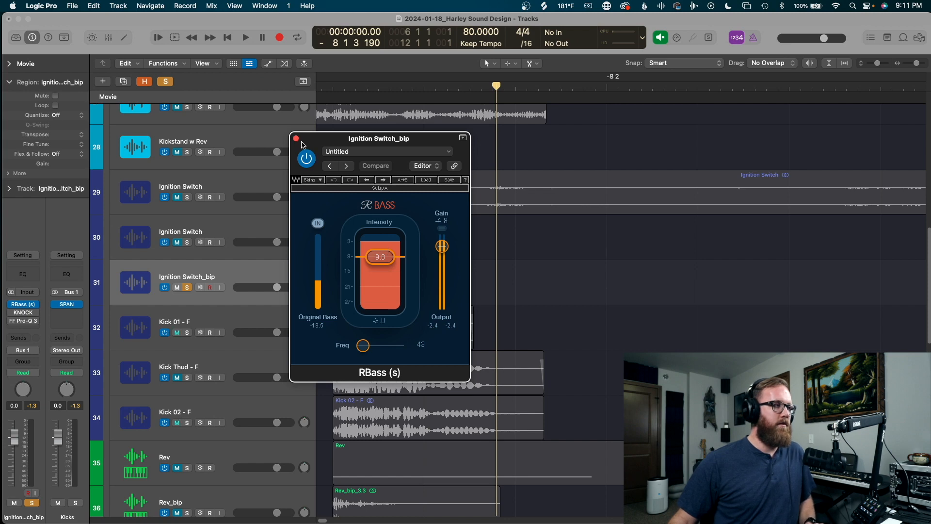
pyautogui.press('space')
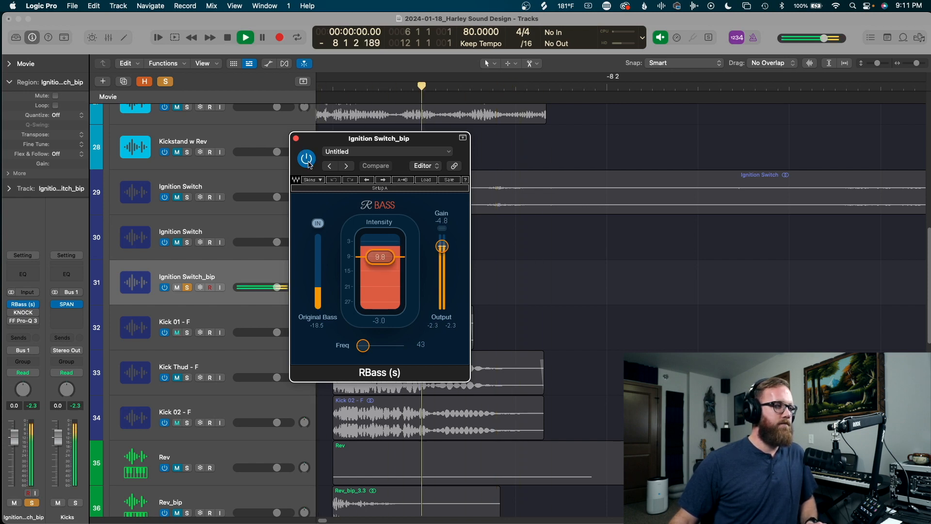
pyautogui.click(307, 159)
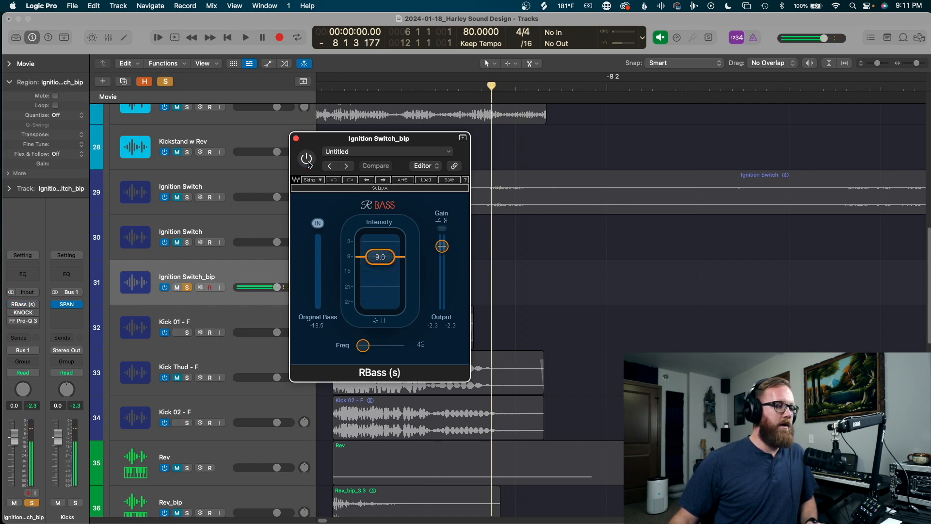
pyautogui.press('super+w')
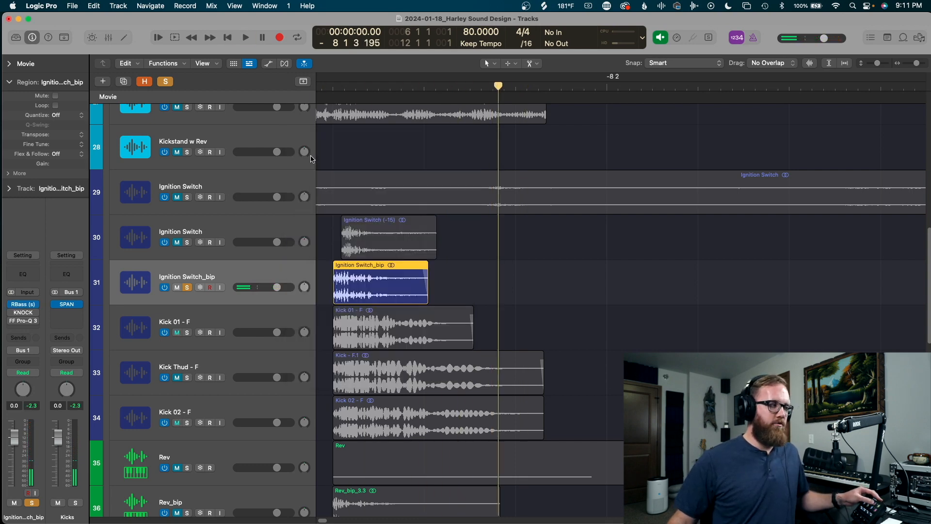
# Enable KNOCK on the Ignition Switch_bip track, play the region through it, and close the plug-in window.
pyautogui.press('v')
pyautogui.click(307, 159)
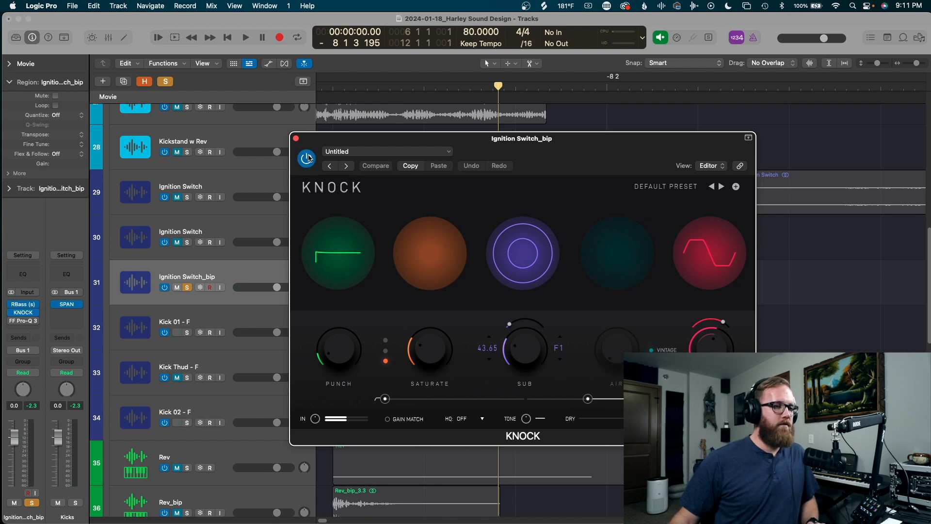
pyautogui.press('space')
pyautogui.press('space')
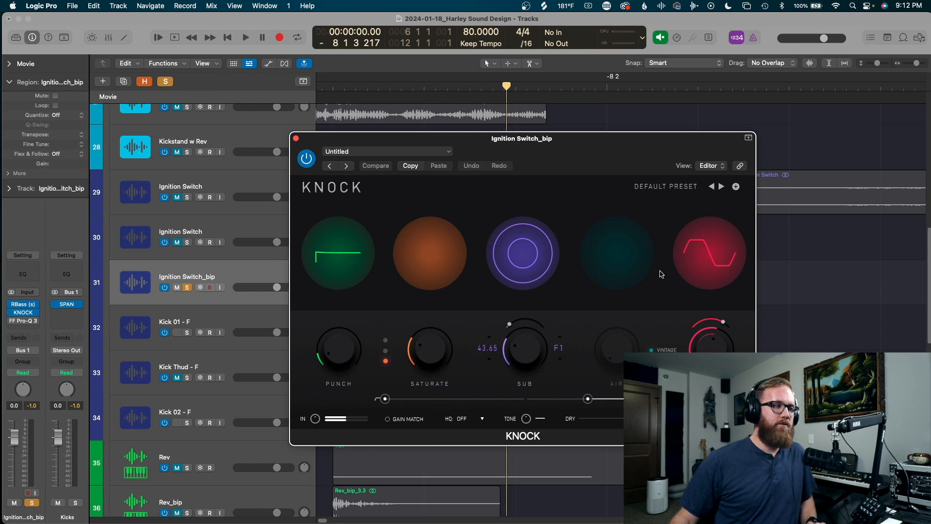
pyautogui.press('super+w')
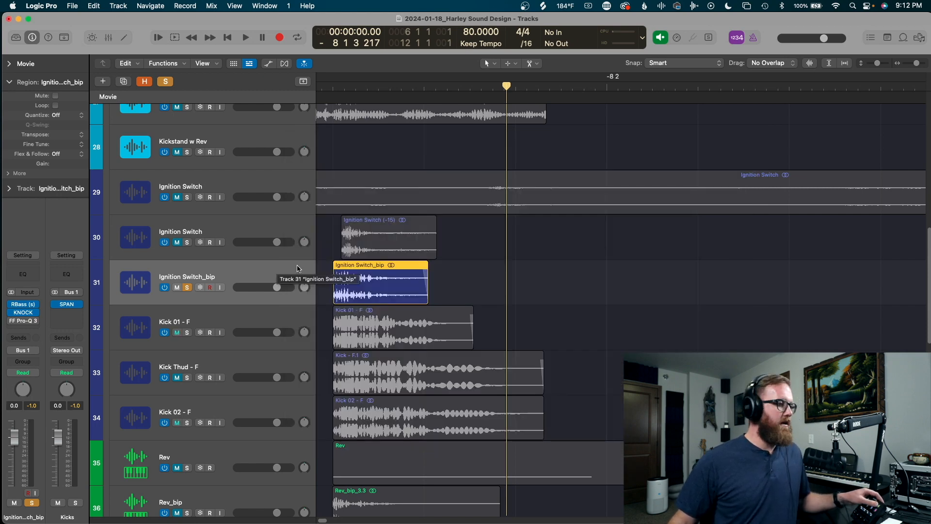
# Enable FF Pro-Q 3 on Ignition Switch_bip, replay the region through the full plug-in chain, and turn the track's solo off.
pyautogui.press('v')
pyautogui.moveTo(406, 281)
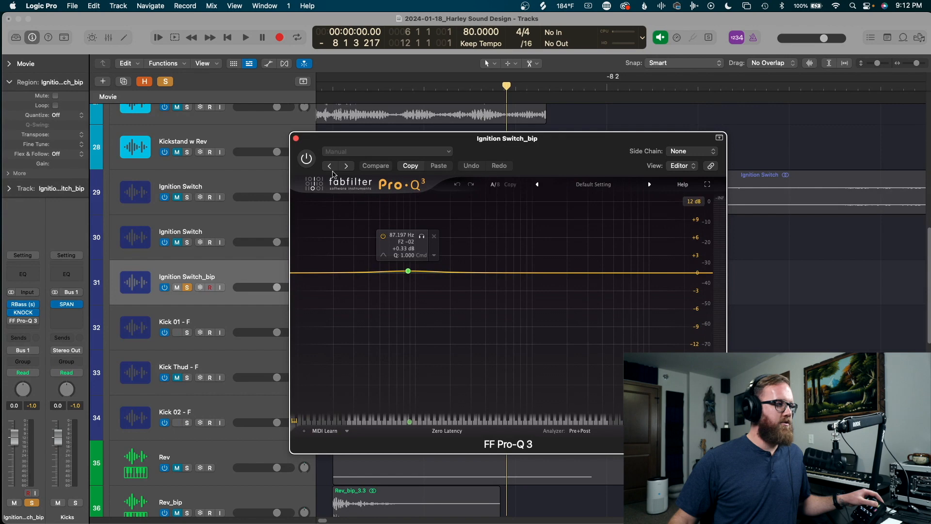
pyautogui.click(295, 138)
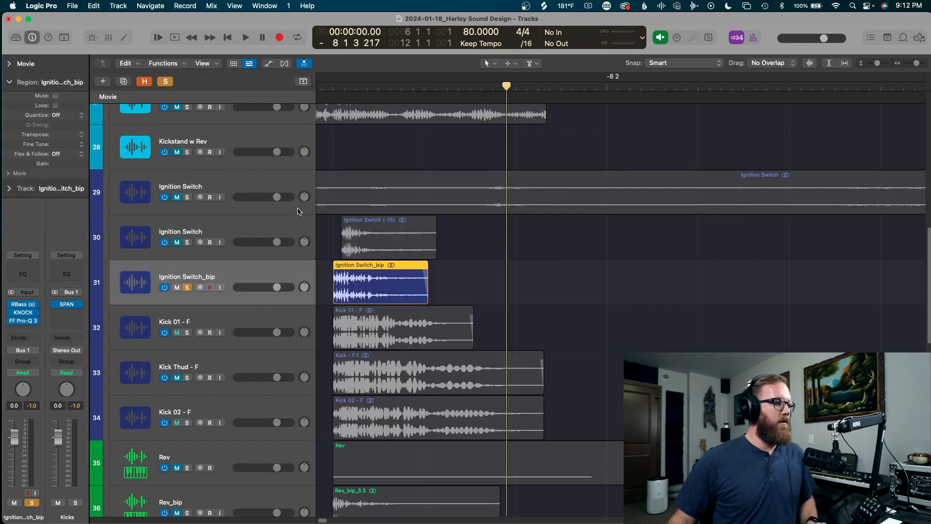
pyautogui.press('space')
pyautogui.press('space')
pyautogui.press('space')
pyautogui.press('space')
pyautogui.press('s')
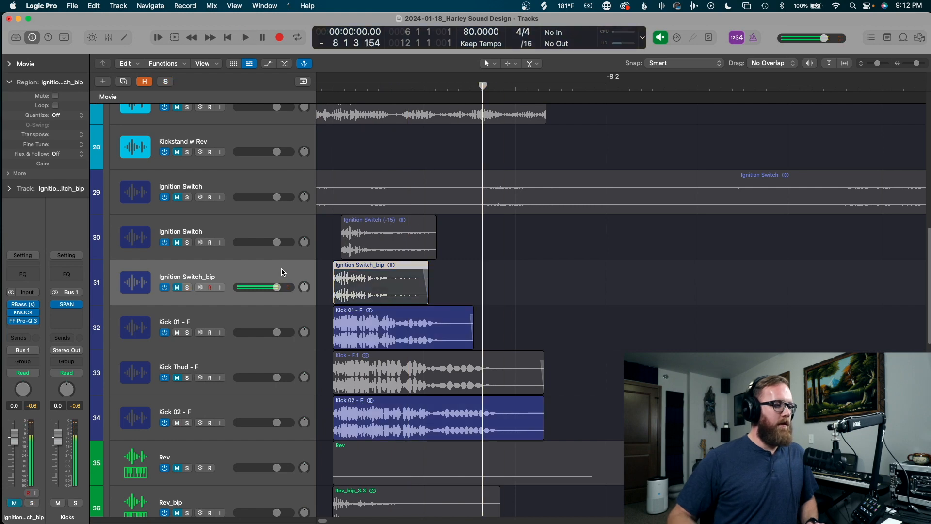
# Listen to the Kick 01 - F region on track 32 in solo, with solo turned off at the end.
pyautogui.press('Down')
pyautogui.press('s')
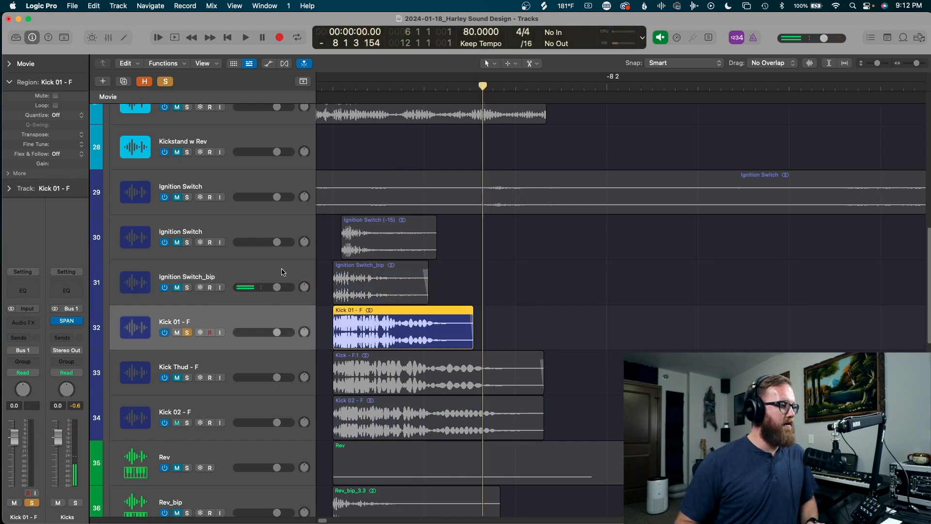
pyautogui.press('space')
pyautogui.press('space')
pyautogui.press('space')
pyautogui.press('space')
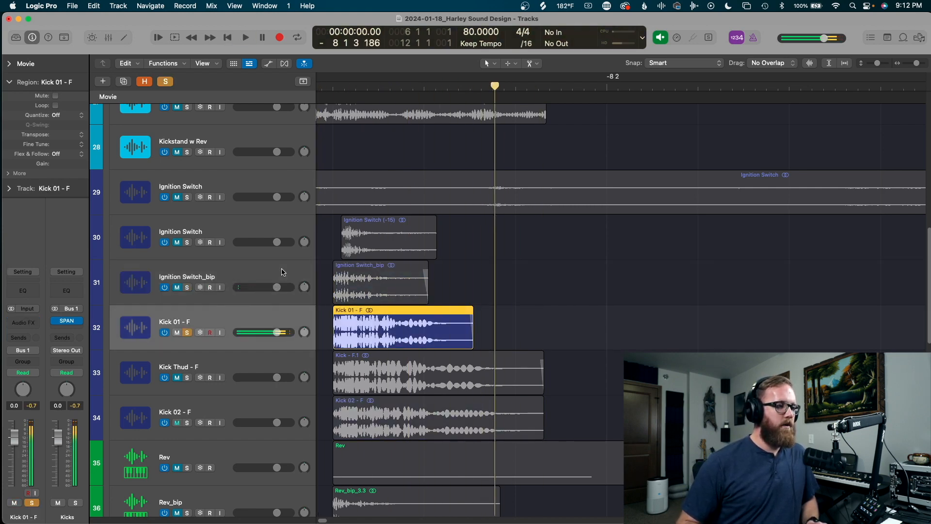
pyautogui.press('s')
# Solo the Kick Thud - F track and play its region with the FF Pro-Q 3 equalizer curve open.
pyautogui.press('Down')
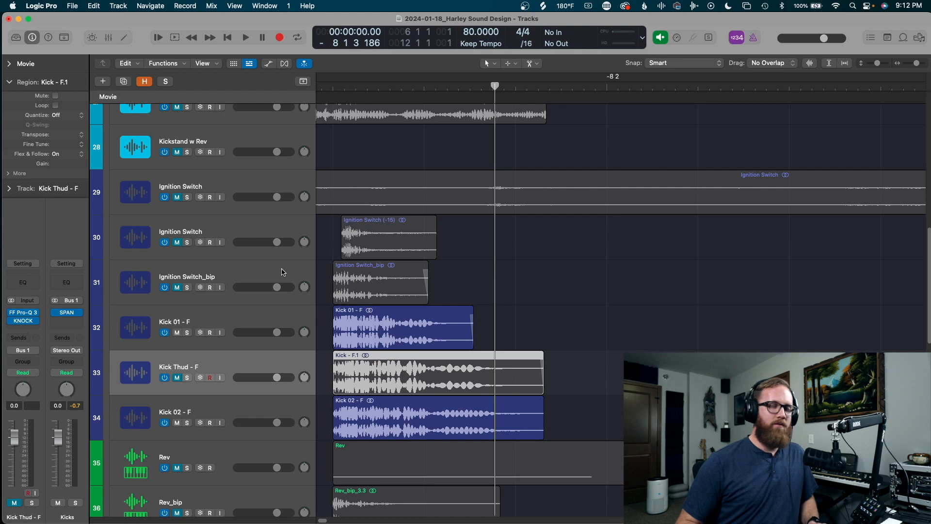
pyautogui.press('Down')
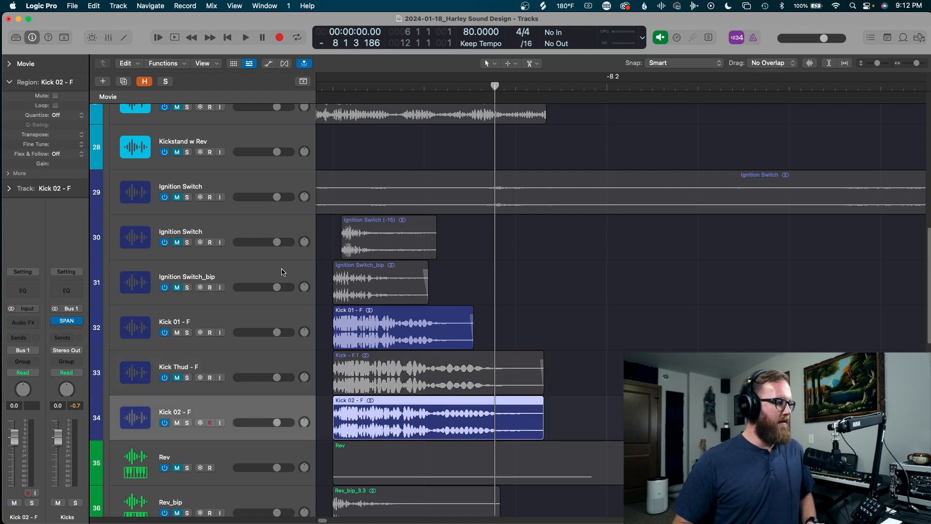
pyautogui.press('Up')
pyautogui.press('s')
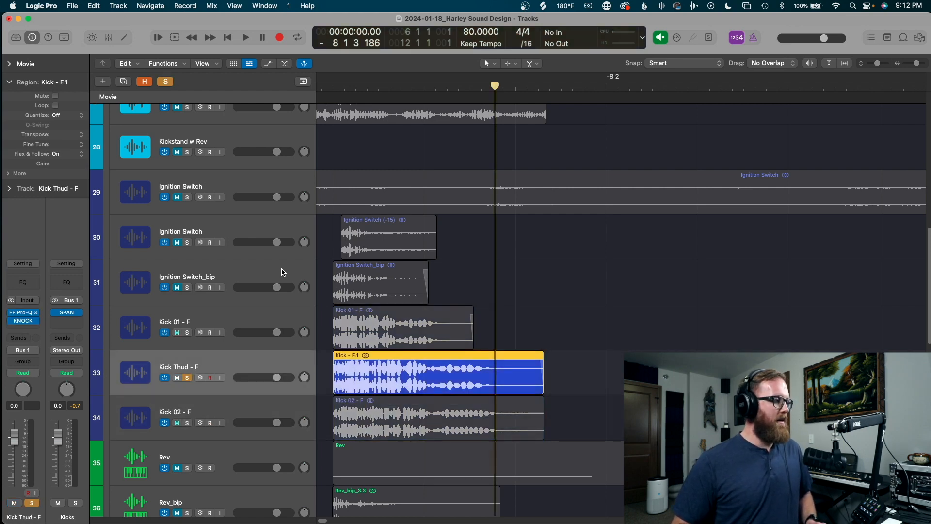
pyautogui.press('v')
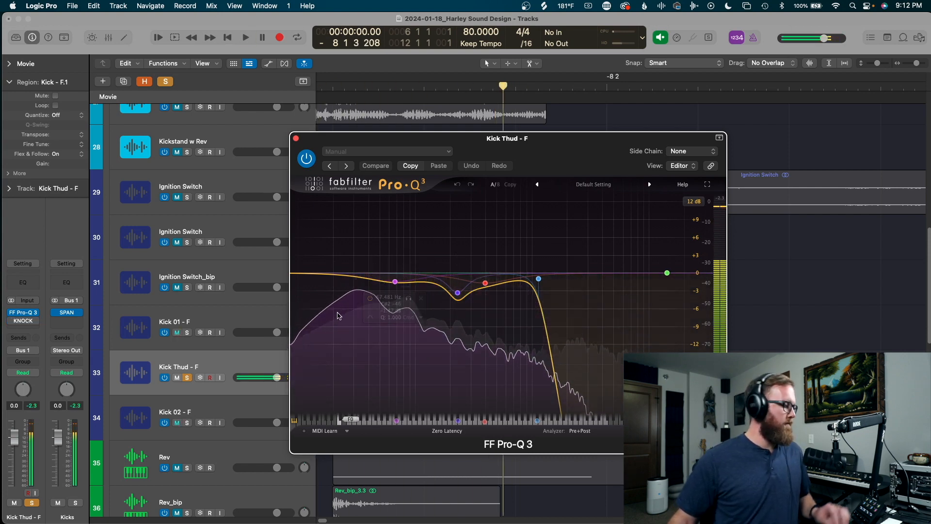
# Enable KNOCK on the Kick Thud - F track, listen to the result, and close both plug-in windows.
pyautogui.press('v')
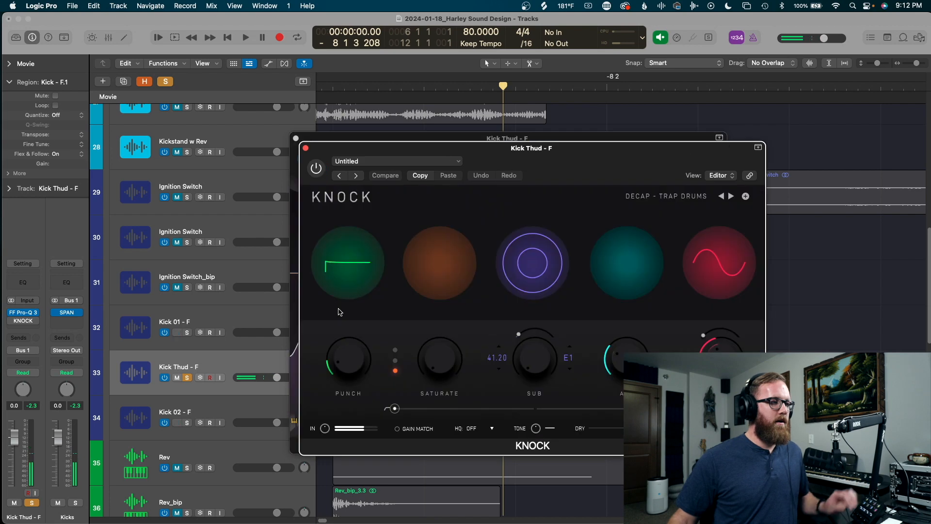
pyautogui.click(318, 168)
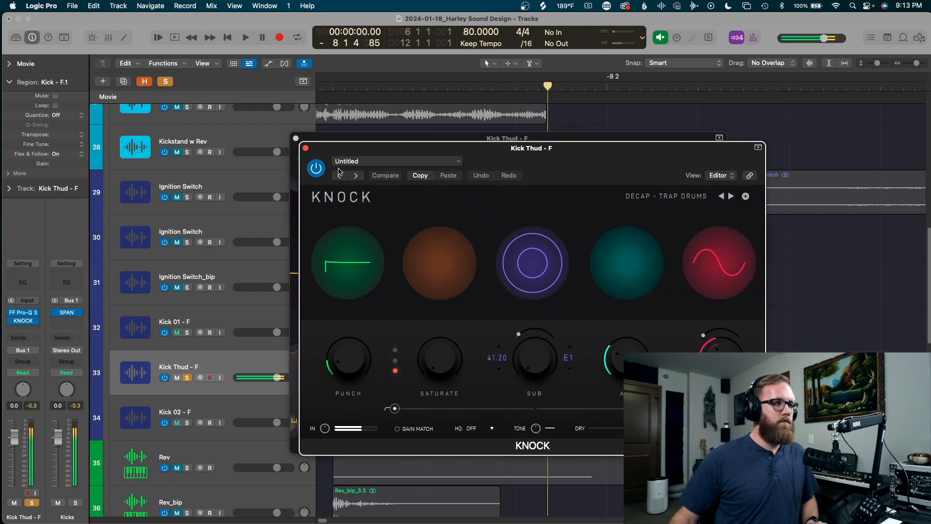
pyautogui.click(306, 148)
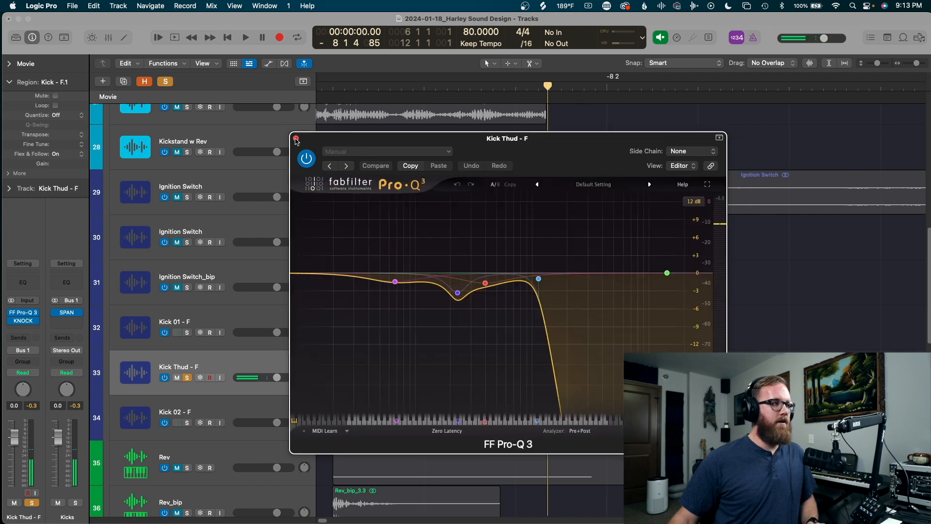
pyautogui.click(296, 139)
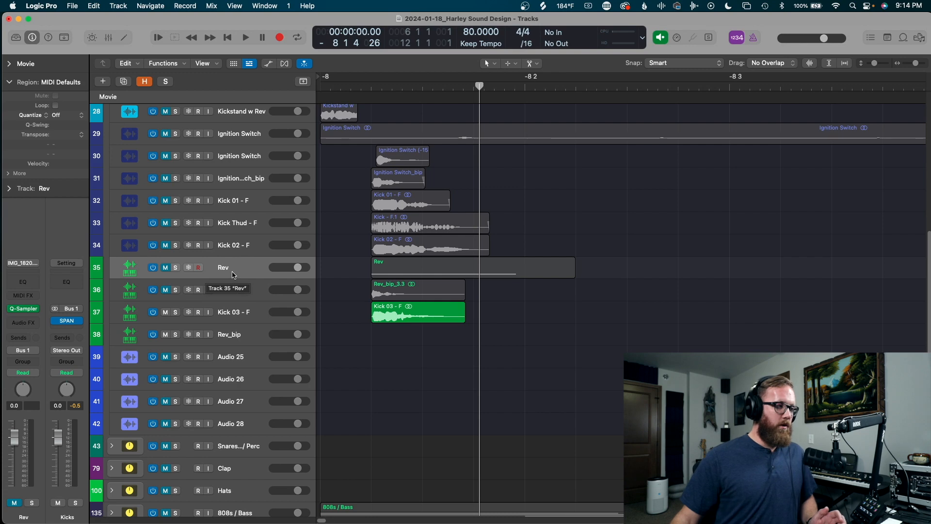
# Solo the Rev track 35 and open its Quick Sampler, placed clear of the track headers and kick regions.
pyautogui.click(232, 271)
pyautogui.press('s')
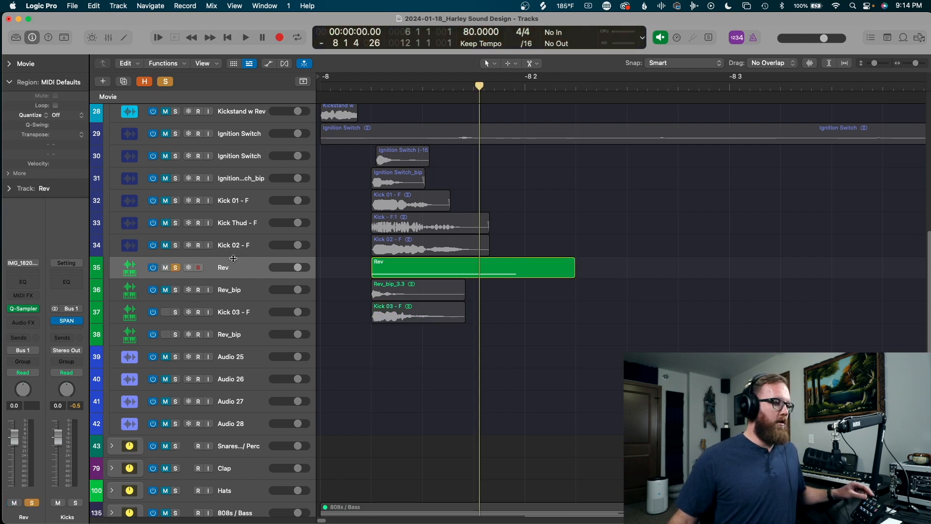
pyautogui.press('v')
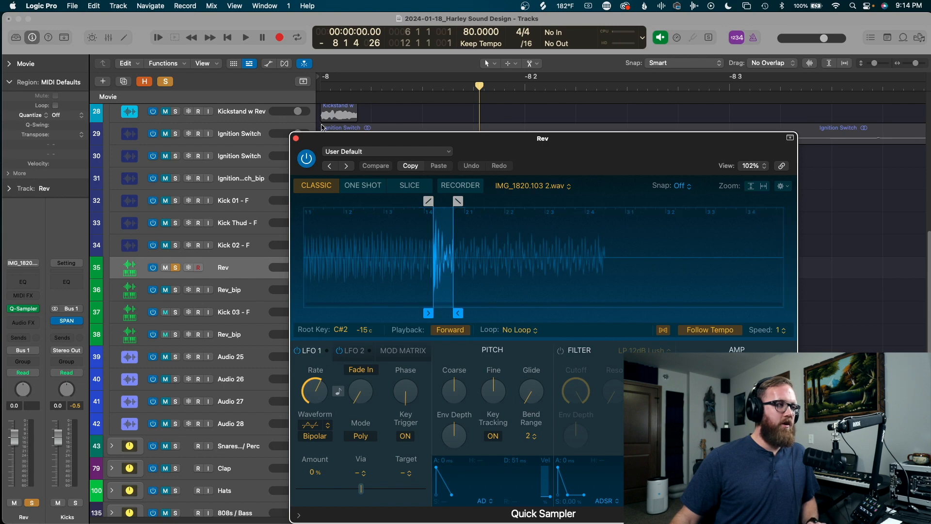
pyautogui.moveTo(335, 140); pyautogui.dragTo(536, 137)
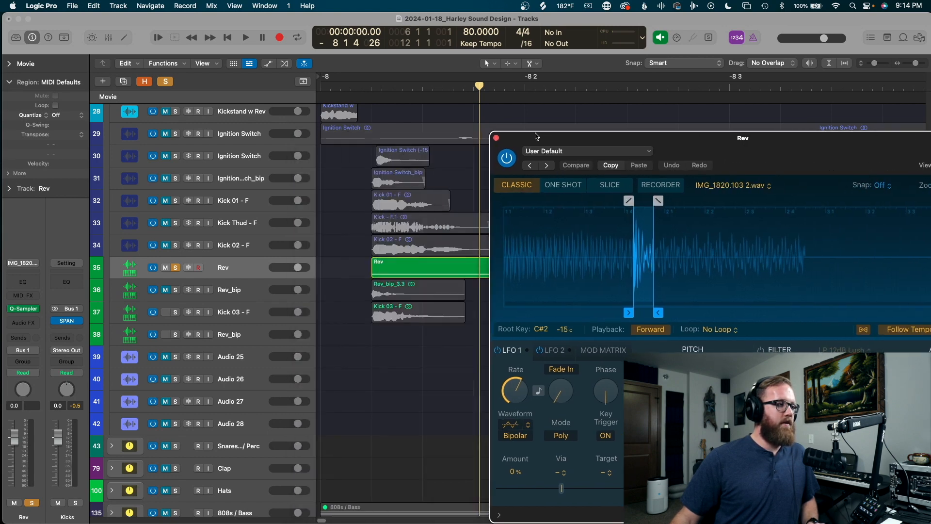
# Play the Rev region through Quick Sampler several times, close the sampler, and turn the track's solo off.
pyautogui.click(267, 265)
pyautogui.press('space')
pyautogui.press('space')
pyautogui.press('space')
pyautogui.press('space')
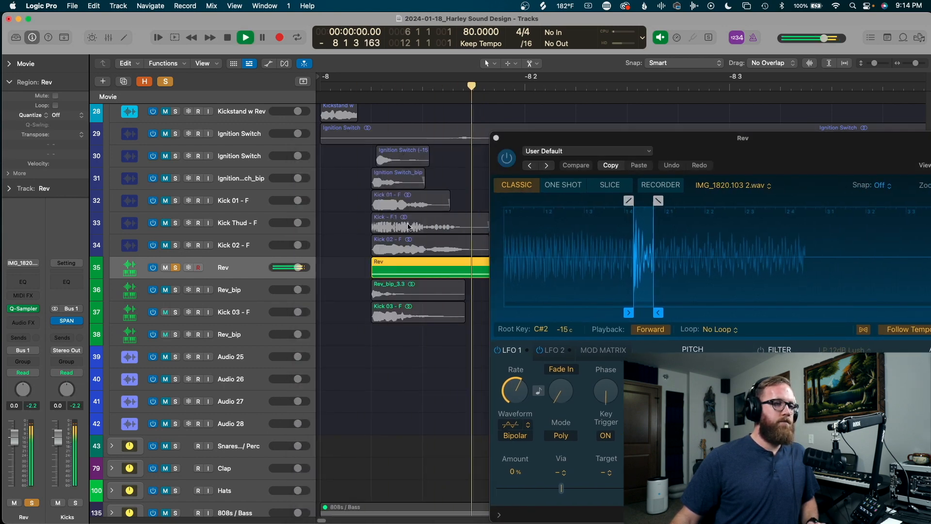
pyautogui.press('space')
pyautogui.press('space')
pyautogui.click(495, 139)
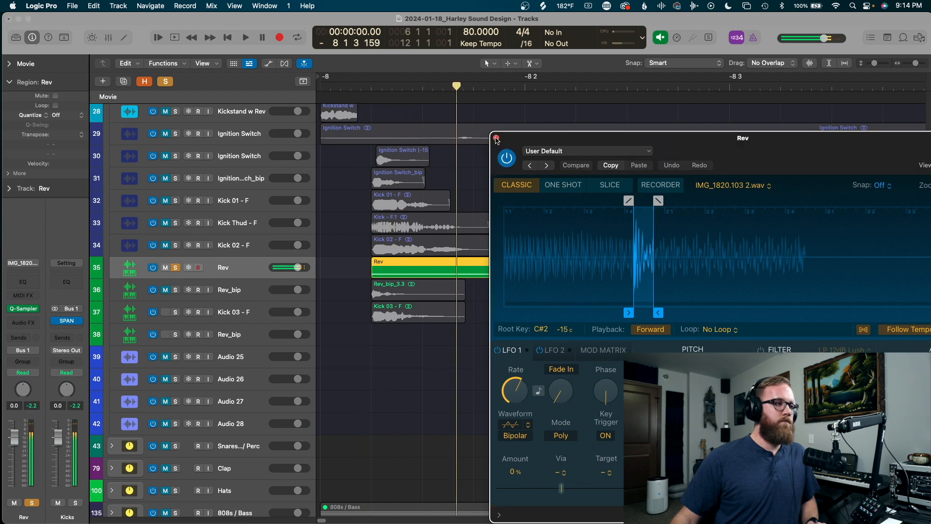
pyautogui.press('s')
# Solo the Rev_bip track 36, enable RBass with its window moved off the regions, and play the Rev_bip_3.3 region.
pyautogui.click(262, 286)
pyautogui.press('s')
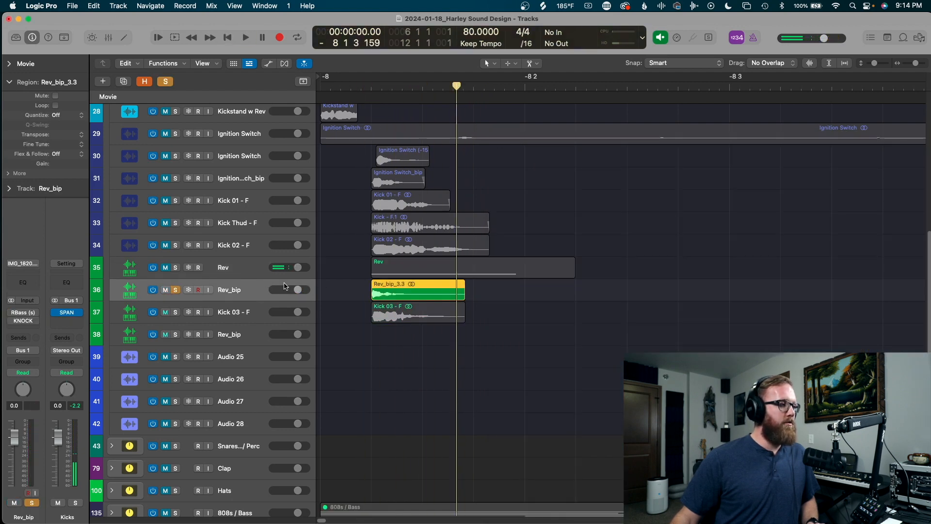
pyautogui.click(18, 312)
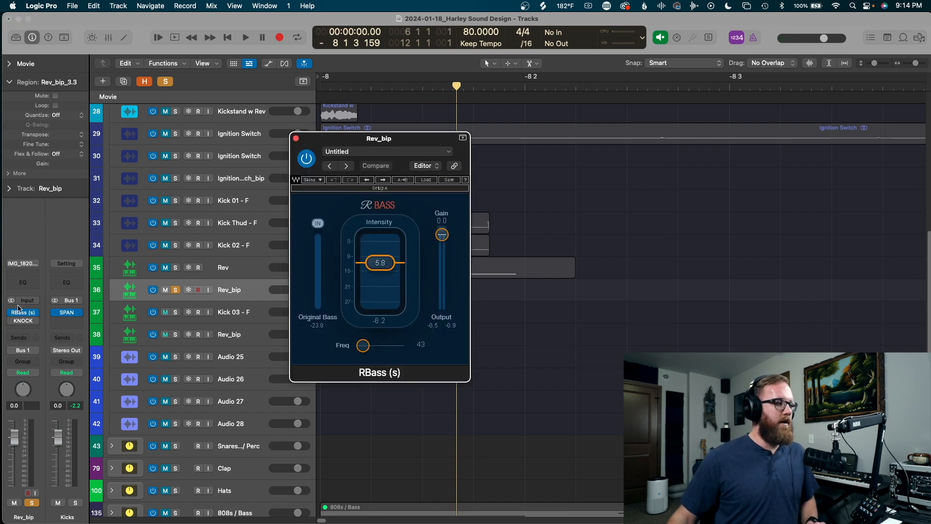
pyautogui.moveTo(398, 149); pyautogui.dragTo(505, 120)
pyautogui.moveTo(433, 137); pyautogui.dragTo(680, 72)
pyautogui.press('space')
pyautogui.press('space')
pyautogui.press('space')
pyautogui.press('space')
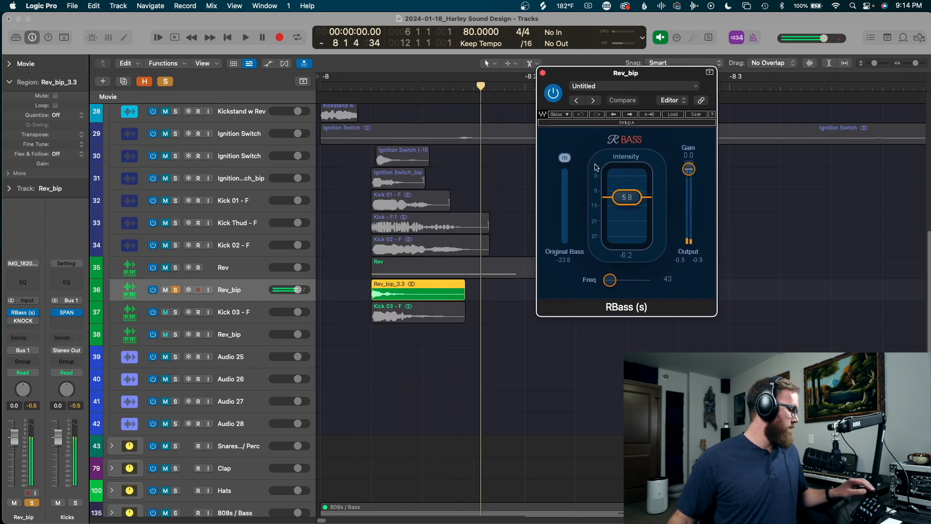
# Enable KNOCK on the Rev_bip track, listen to the region through it, and close both plug-in windows.
pyautogui.press('v')
pyautogui.click(304, 158)
pyautogui.press('space')
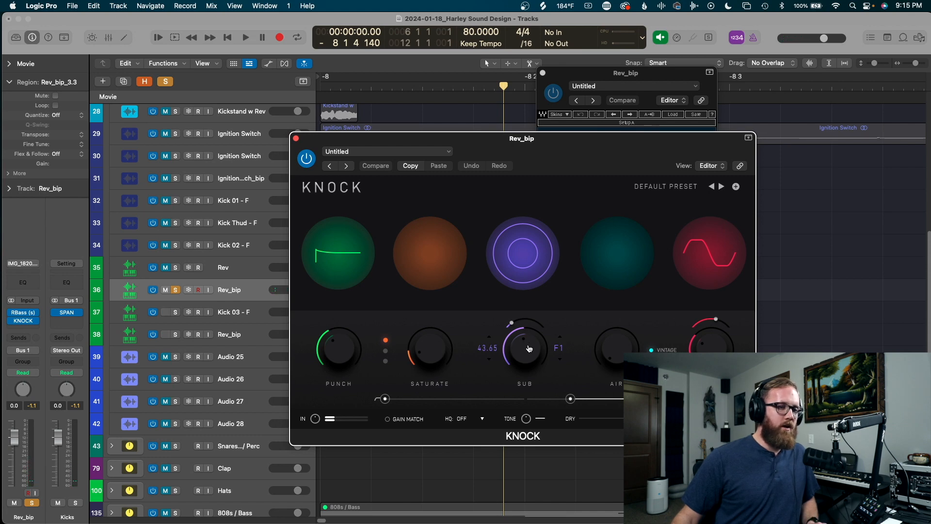
pyautogui.click(296, 139)
pyautogui.press('super+w')
pyautogui.press('space')
# Listen to the Kick 03 - F region on track 37 in solo several times, ending with solo off.
pyautogui.press('Down')
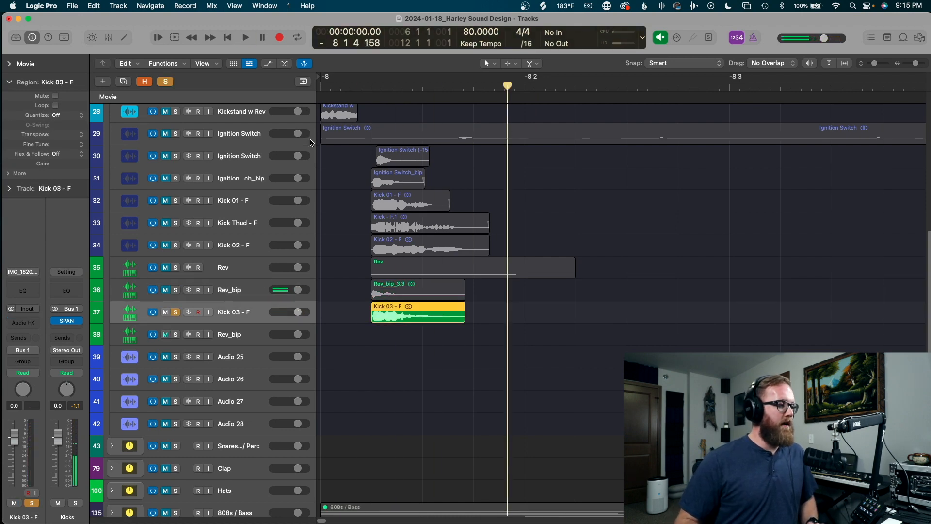
pyautogui.press('space')
pyautogui.press('space')
pyautogui.press('space')
pyautogui.press('space')
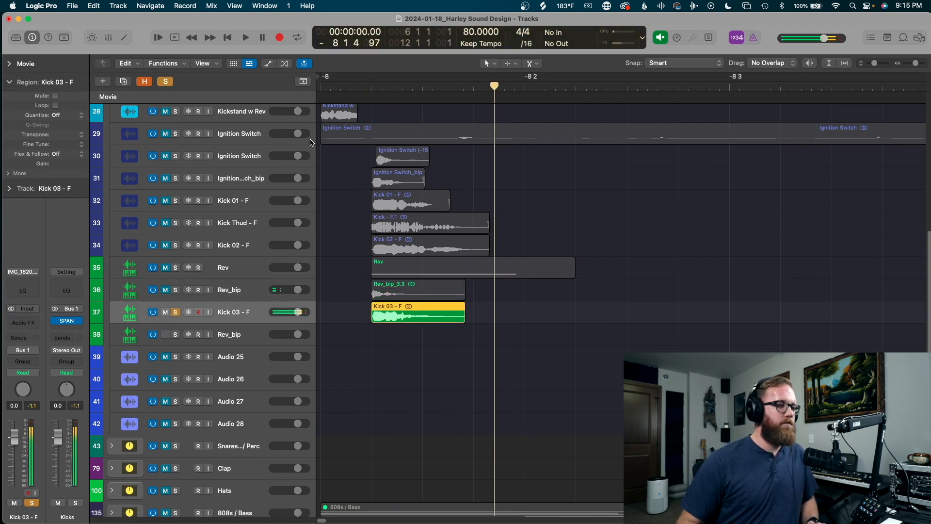
pyautogui.press('space')
pyautogui.press('space')
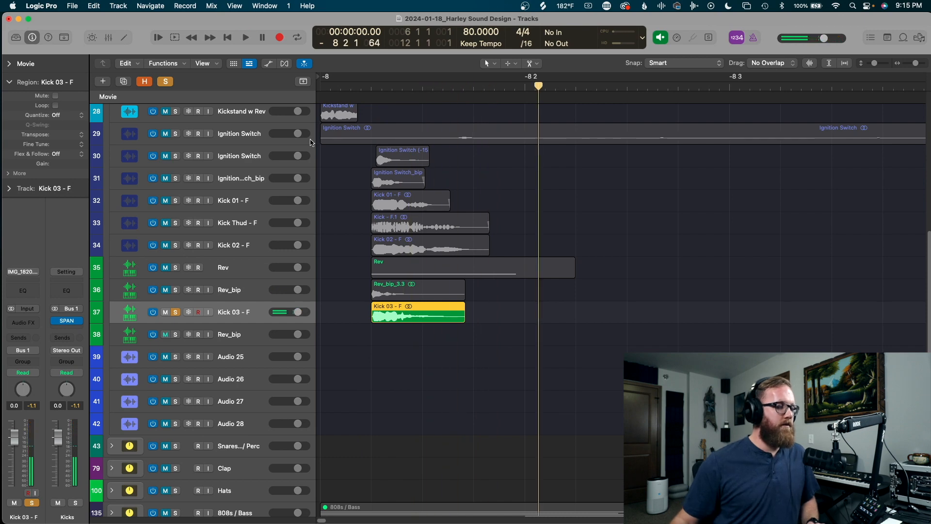
pyautogui.press('s')
# Unmute the Snares / Rims / Perc stack on track 43 and expand it to show its Rev and Snare tracks.
pyautogui.scroll(3, 257, 173)
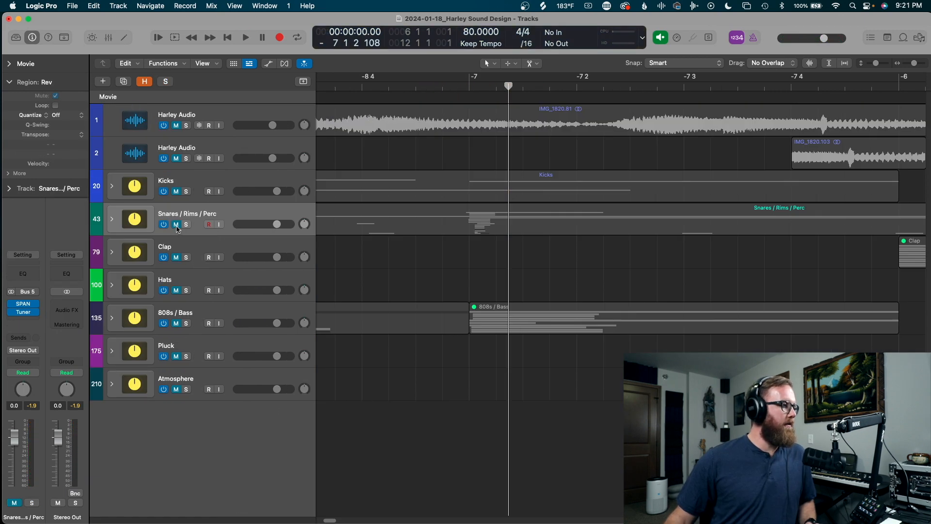
pyautogui.click(176, 225)
pyautogui.click(111, 221)
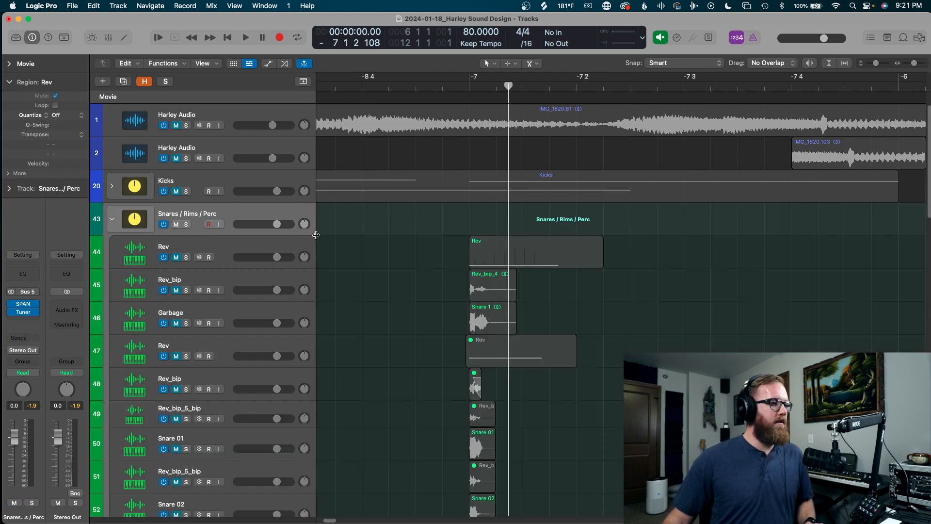
pyautogui.scroll(-2, 473, 252)
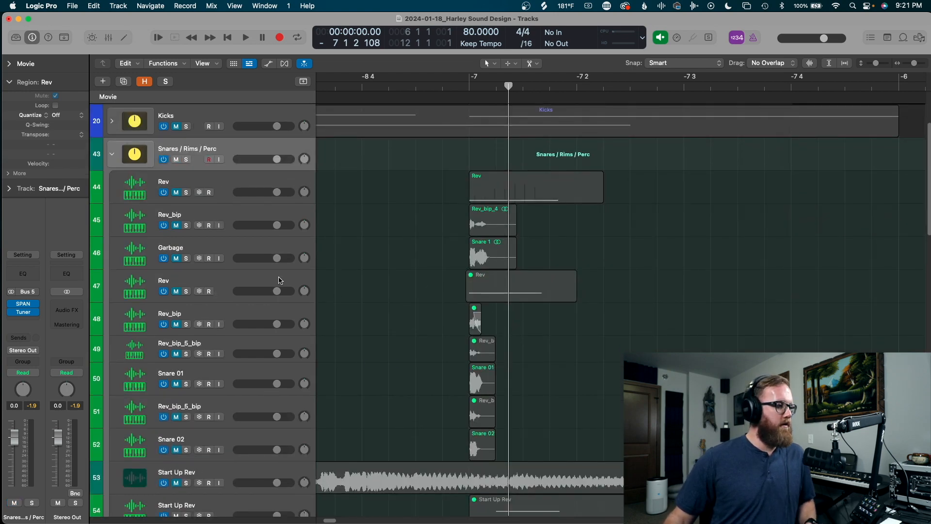
# Solo the Rev track 47 in the Snares / Rims / Perc stack and unmute its region.
pyautogui.click(279, 280)
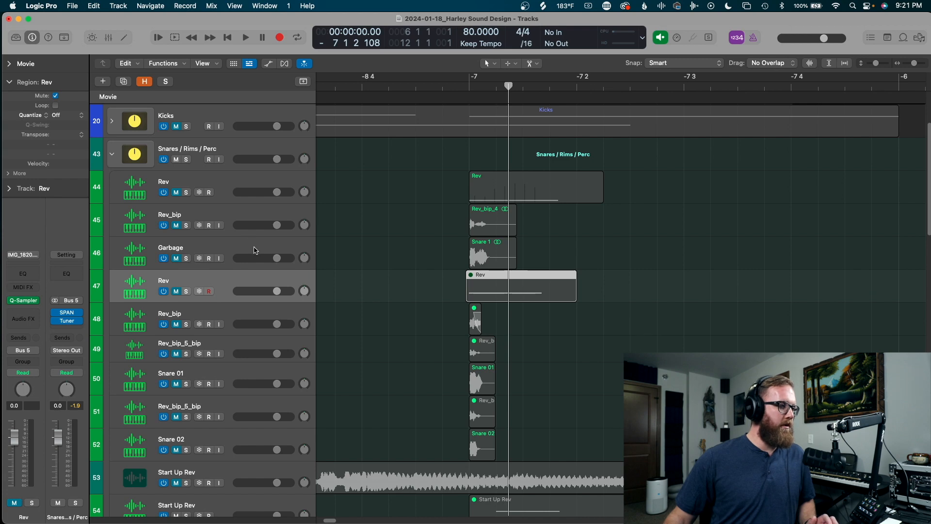
pyautogui.click(259, 243)
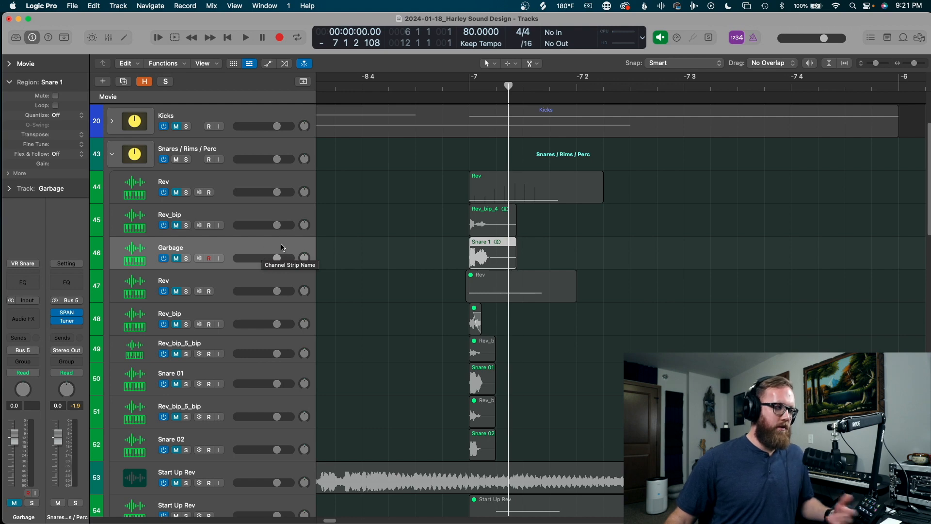
pyautogui.scroll(-1, 339, 235)
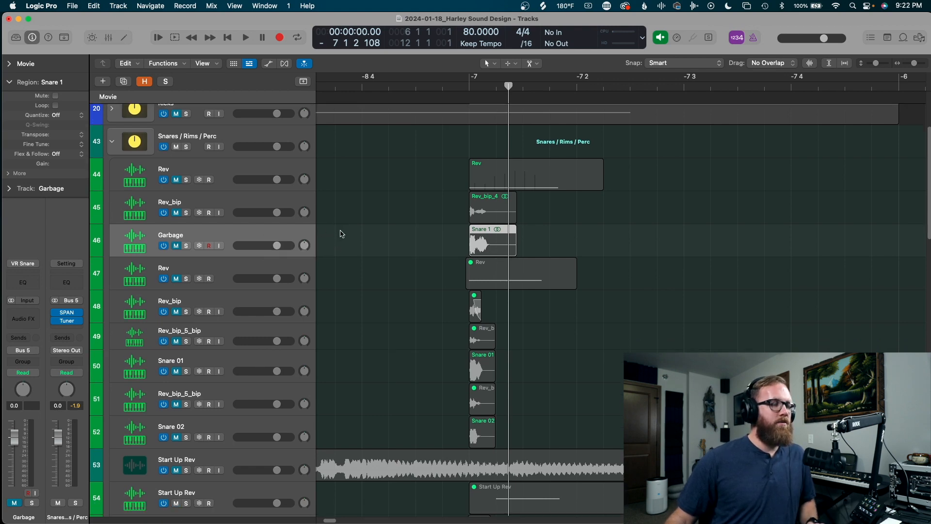
pyautogui.scroll(-1, 341, 233)
pyautogui.press('Down')
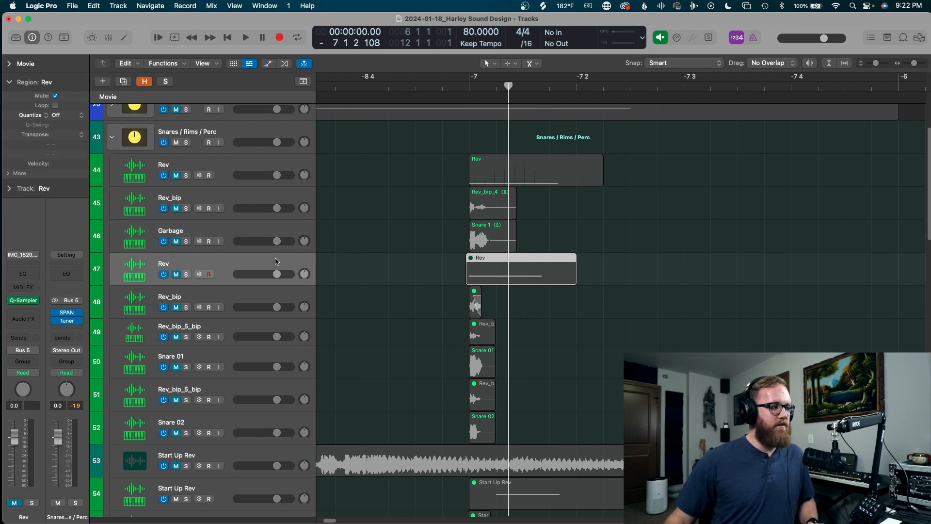
pyautogui.hotkey('ctrl', 's')
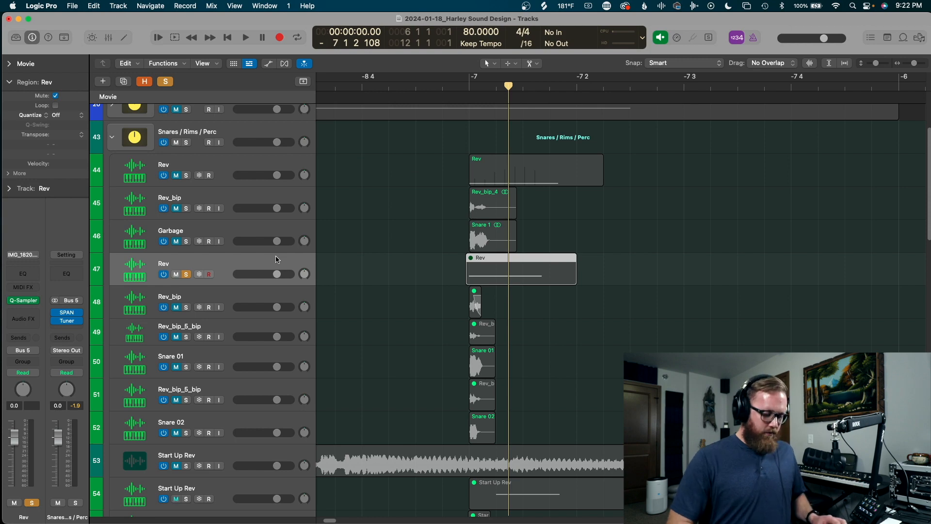
pyautogui.hotkey('ctrl', 'm')
# Show the Rev track's Quick Sampler with IMG_1820.120.wav, move its window higher, play the region, and close the window.
pyautogui.press('v')
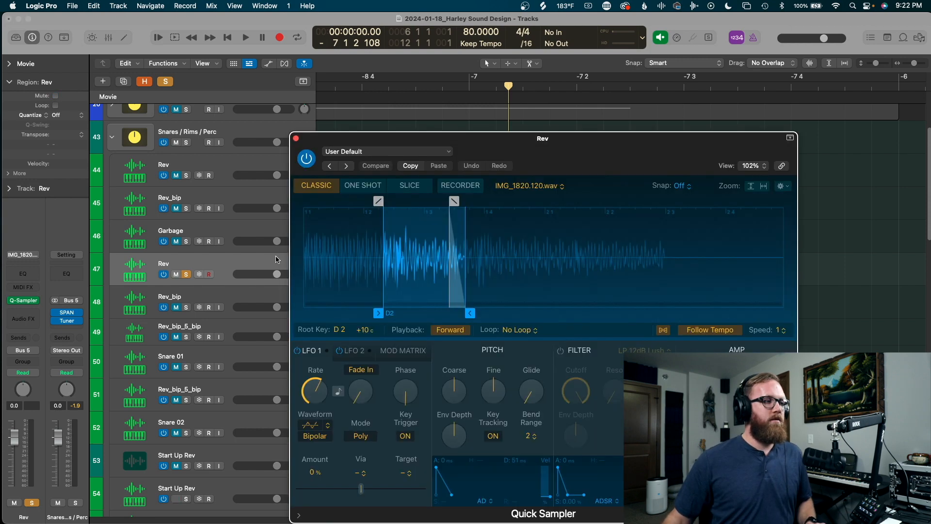
pyautogui.moveTo(616, 154); pyautogui.dragTo(653, 100)
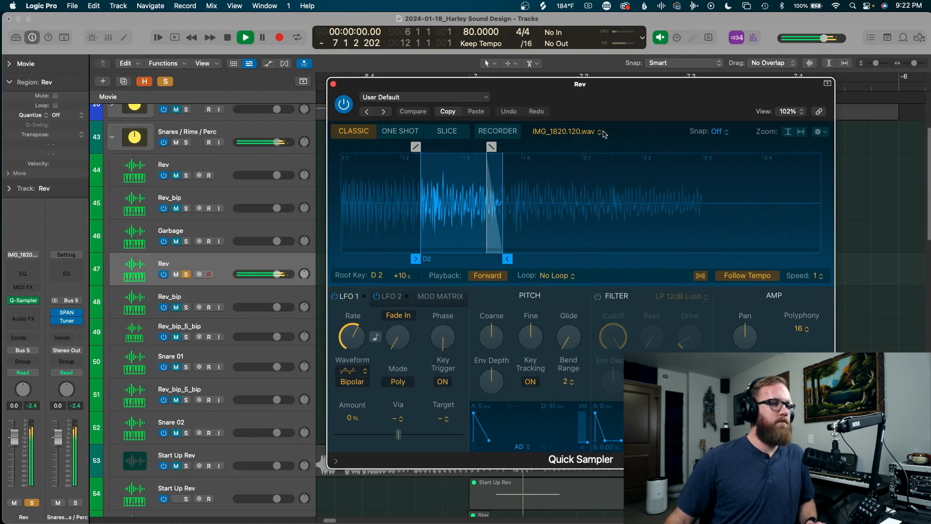
pyautogui.press('space')
pyautogui.click(333, 85)
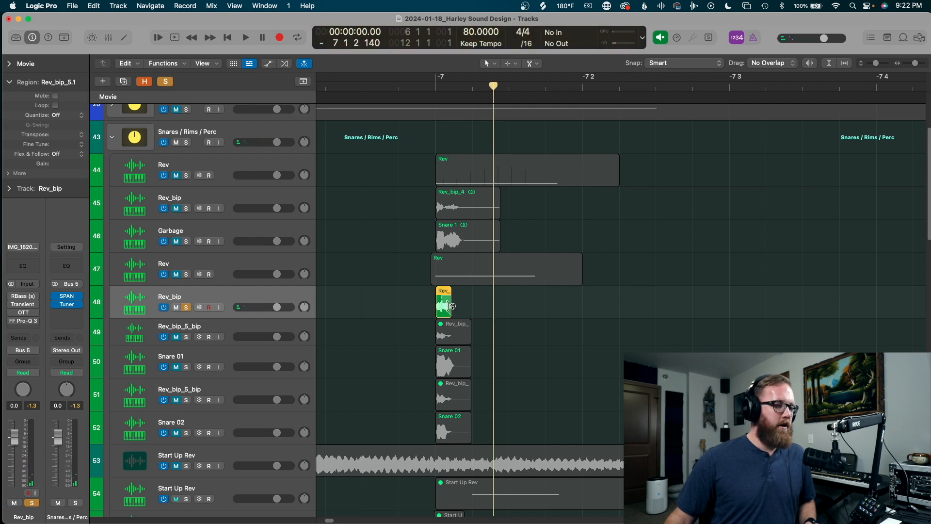
# Listen to the Rev_bip_5.1 region on the soloed Rev_bip track 48 several times with its effects off.
pyautogui.press('space')
pyautogui.press('space')
pyautogui.press('space')
pyautogui.press('space')
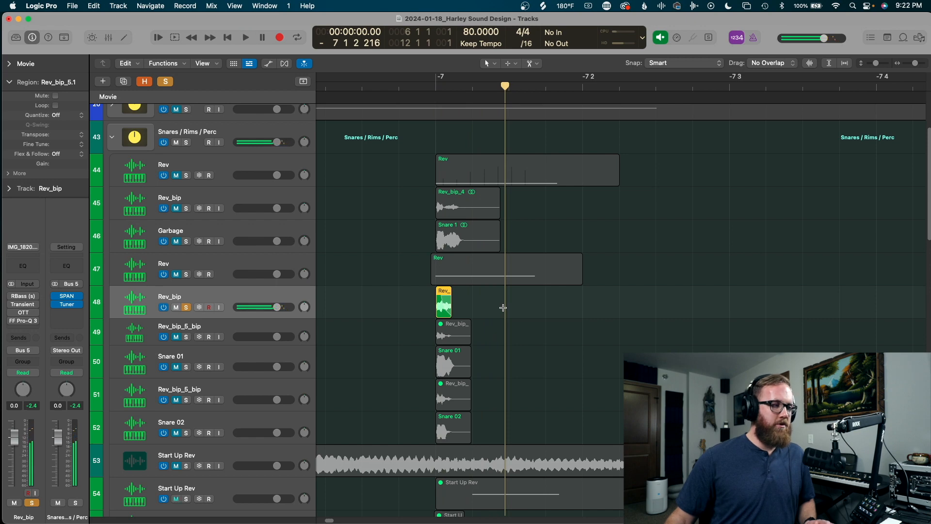
# Enable RBass on the Rev_bip track 48, listen to the region through it, and close its window.
pyautogui.moveTo(12, 301)
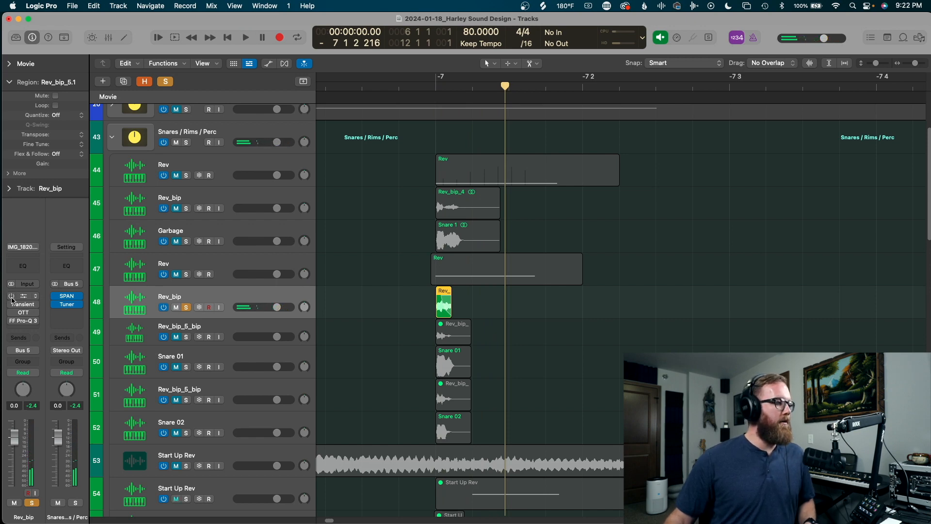
pyautogui.moveTo(76, 297)
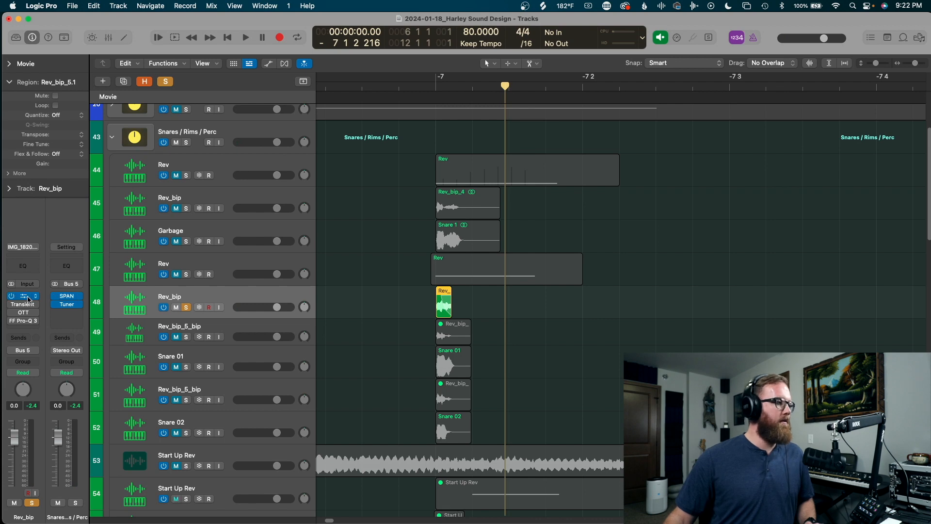
pyautogui.click(23, 296)
pyautogui.press('space')
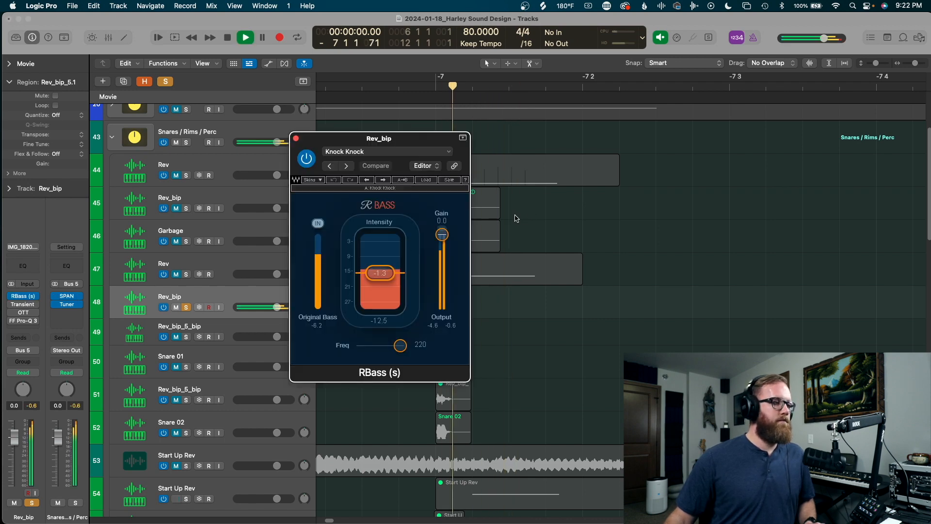
pyautogui.click(296, 138)
# Turn on Transient Master on the Rev_bip track 48, play the region through it, and close its window.
pyautogui.press('v')
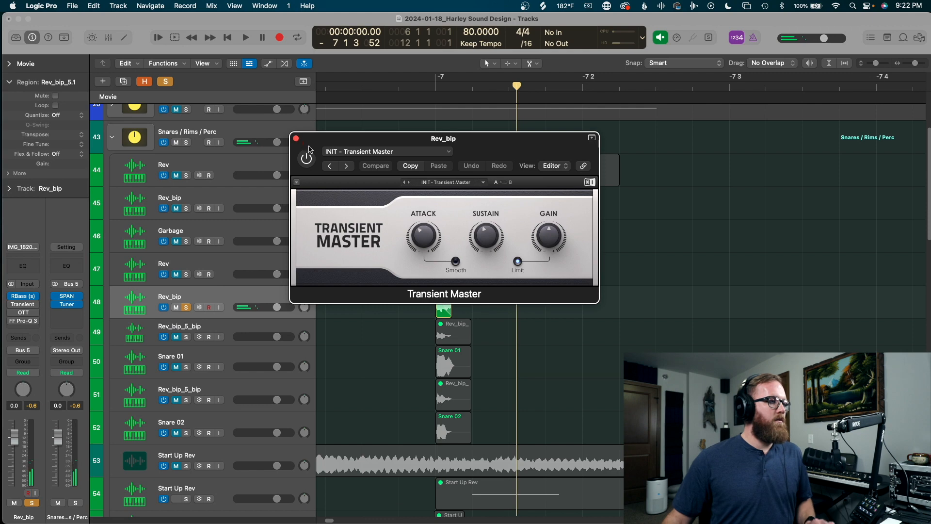
pyautogui.click(309, 160)
pyautogui.moveTo(423, 237)
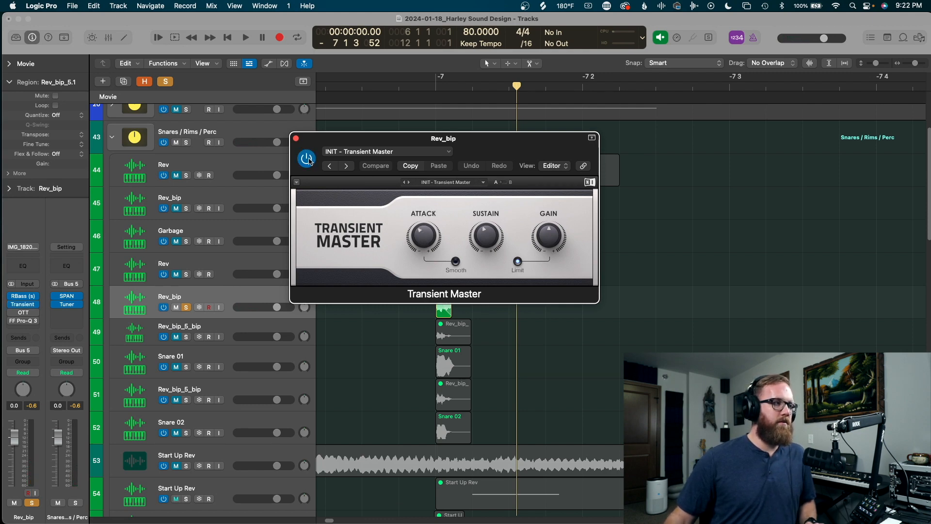
pyautogui.press('space')
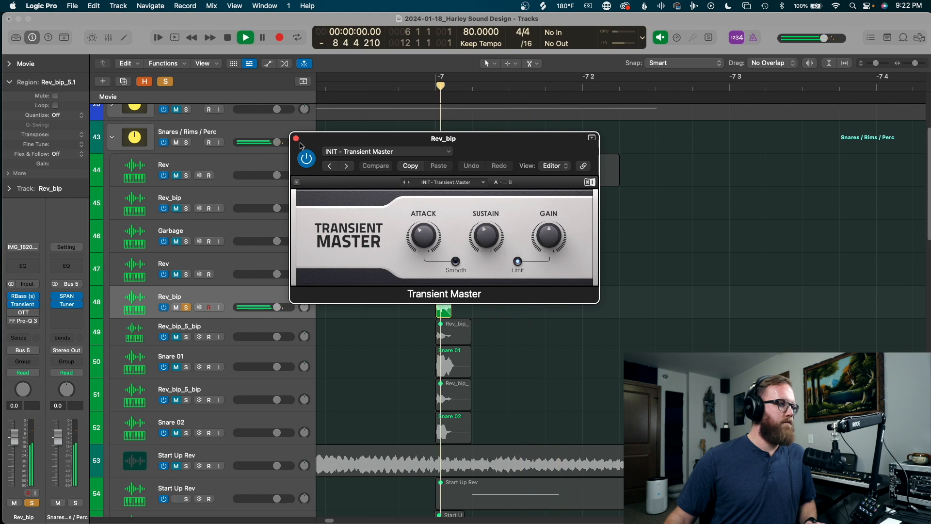
pyautogui.click(296, 140)
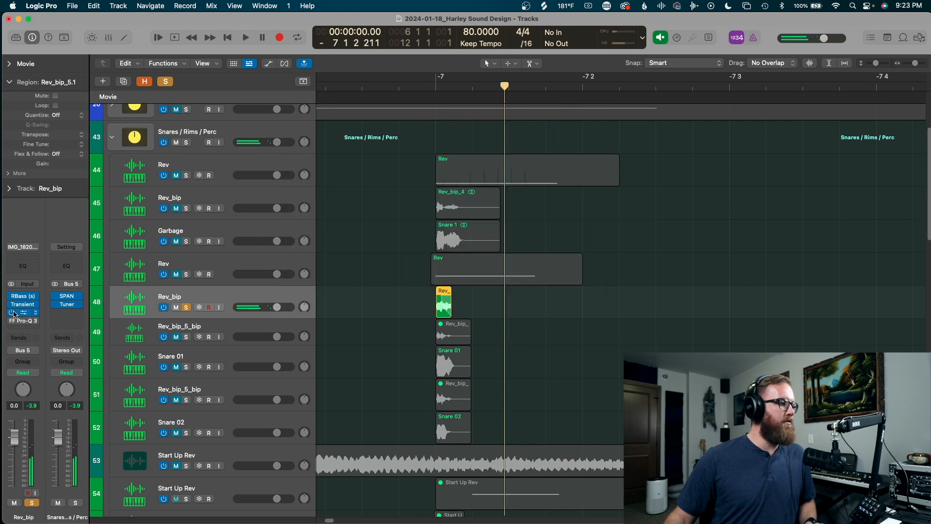
# Enable OTT with the PERC preset on the Rev_bip track 48, play the region through it, and close its window.
pyautogui.click(23, 313)
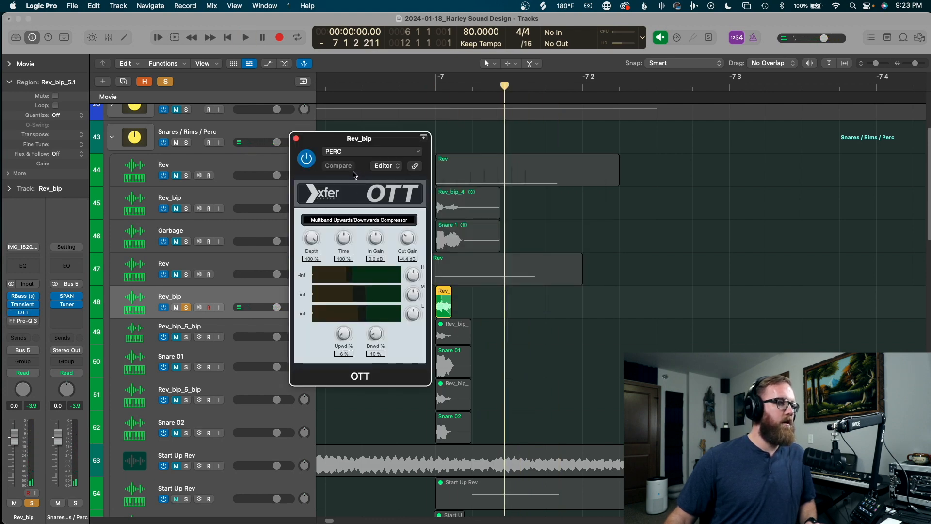
pyautogui.moveTo(364, 153); pyautogui.dragTo(375, 148)
pyautogui.press('space')
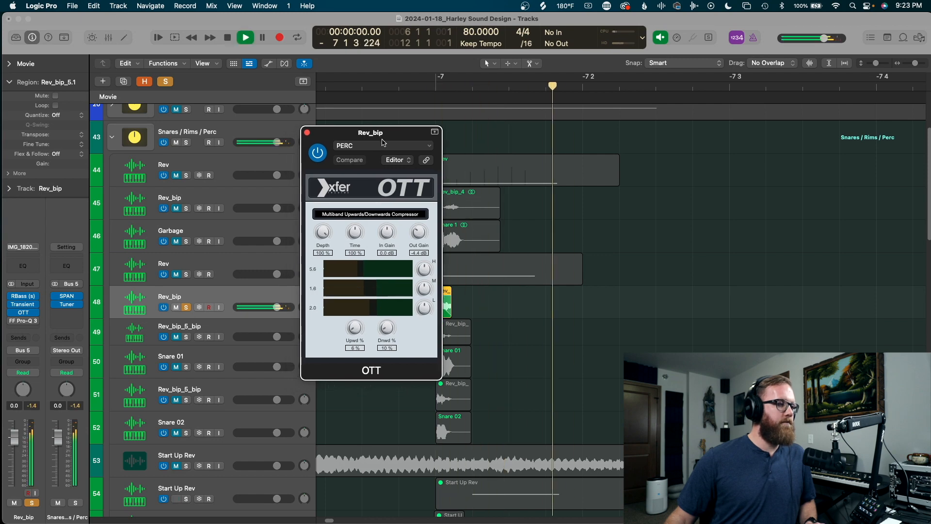
pyautogui.press('space')
pyautogui.press('space')
pyautogui.click(307, 133)
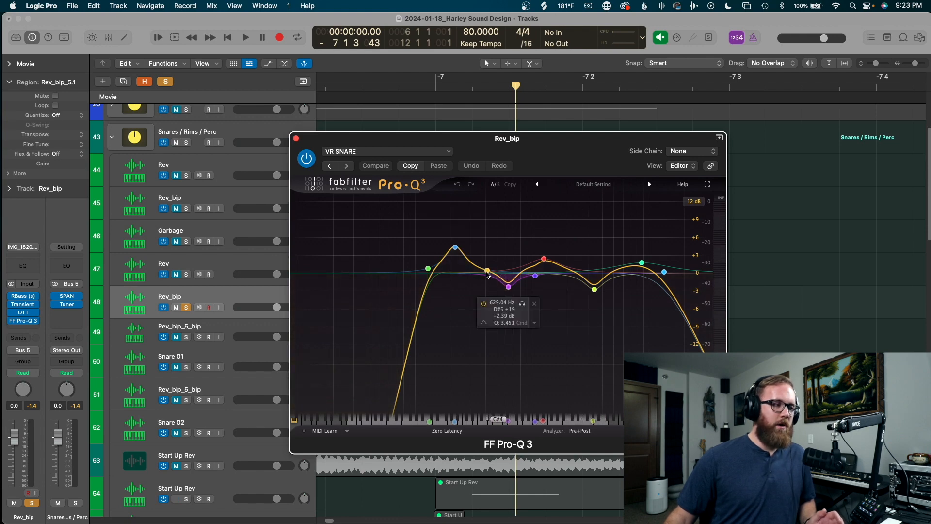
# Listen to the Rev_bip region through FF Pro-Q 3 with the VR SNARE preset and close its window.
pyautogui.press('space')
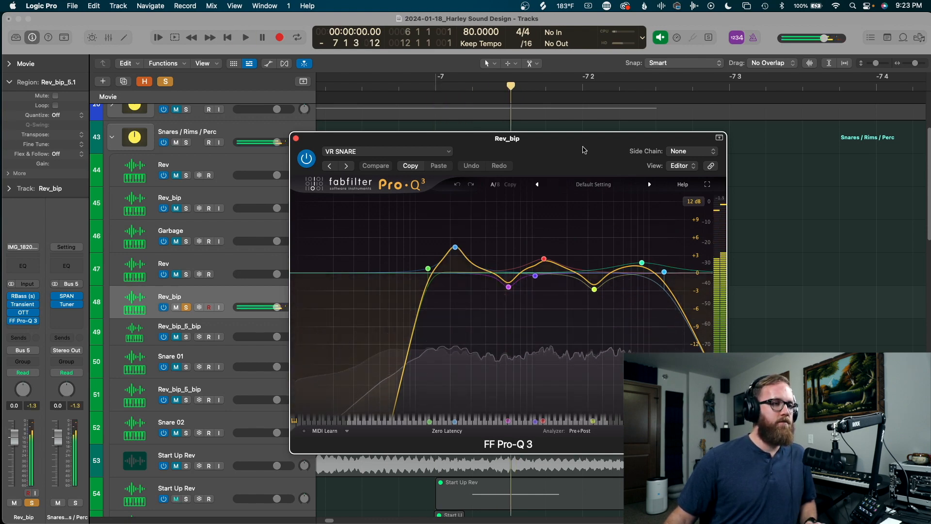
pyautogui.press('space')
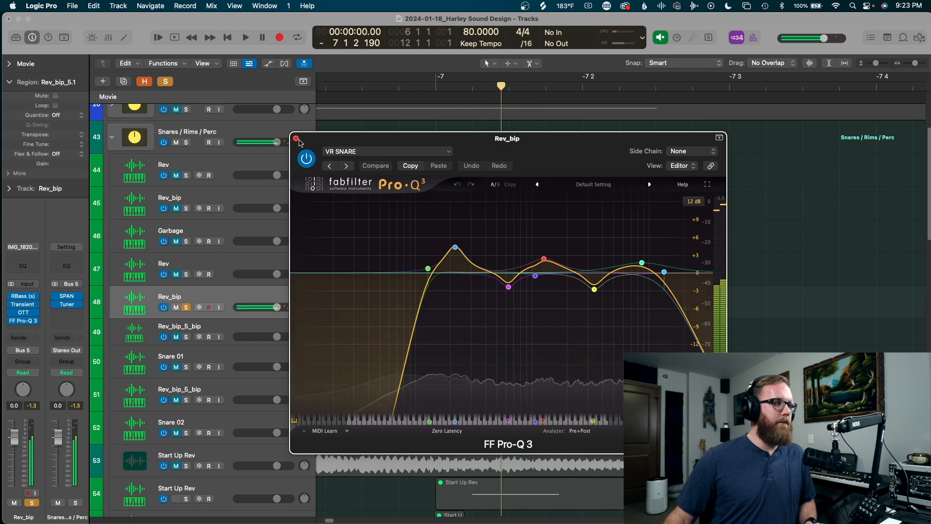
pyautogui.click(295, 139)
# Solo the Rev_bip_5_bip track 49 with its region unmuted and listen to it with Cymatics Diablo off.
pyautogui.press('Down')
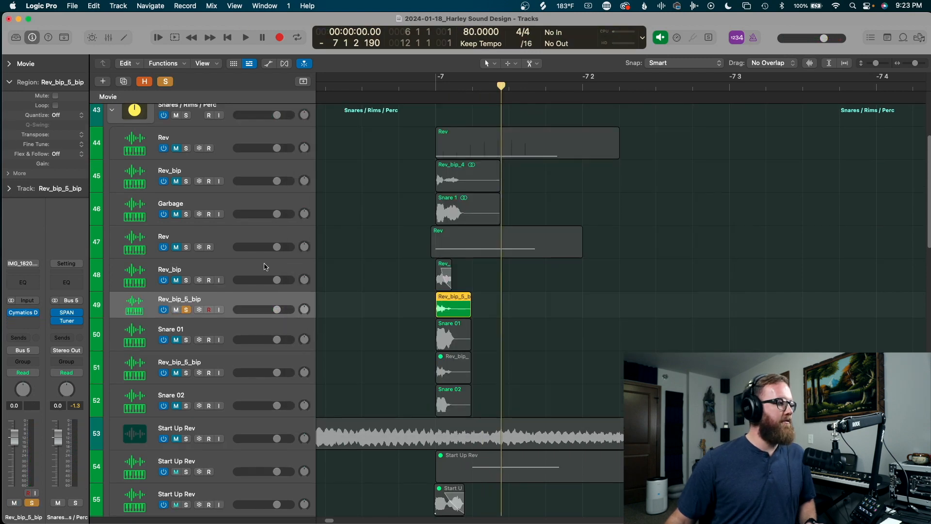
pyautogui.press('space')
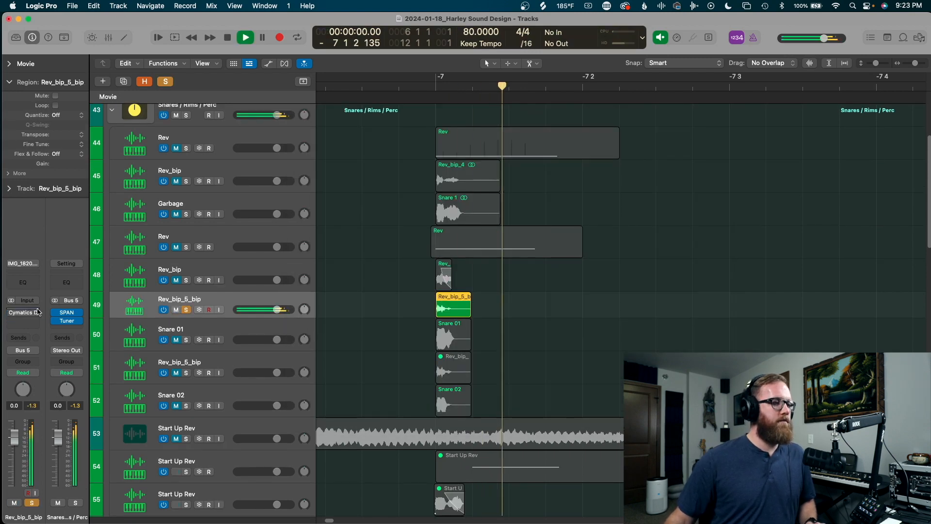
pyautogui.press('space')
pyautogui.press('space')
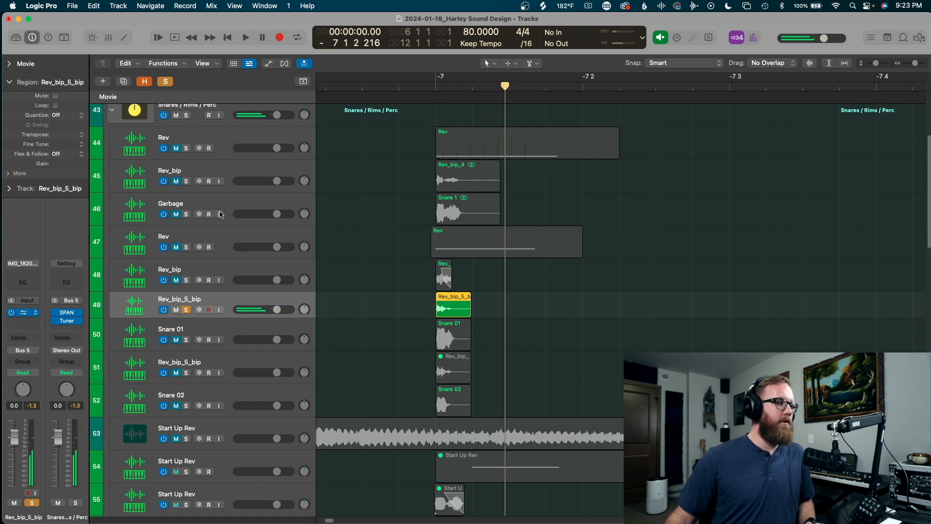
# Enable Cymatics Diablo with the SNARE - Thick preset on track 49, move its window clear, play the region, and close it.
pyautogui.click(20, 311)
pyautogui.moveTo(546, 146); pyautogui.dragTo(530, 106)
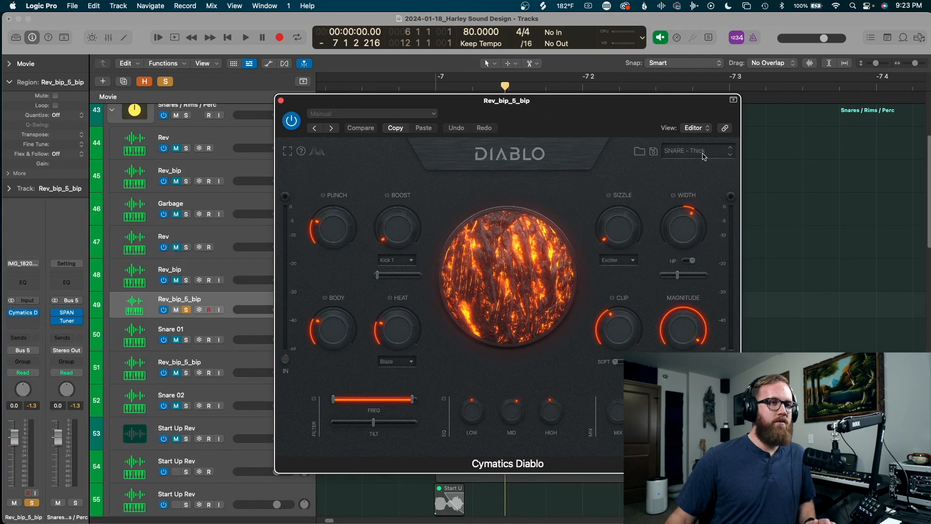
pyautogui.moveTo(591, 110); pyautogui.dragTo(685, 294)
pyautogui.press('space')
pyautogui.press('space')
pyautogui.click(375, 141)
# Listen to the Snare 01 region on track 50 and return to the Rev_bip_5_bip track 49.
pyautogui.click(270, 328)
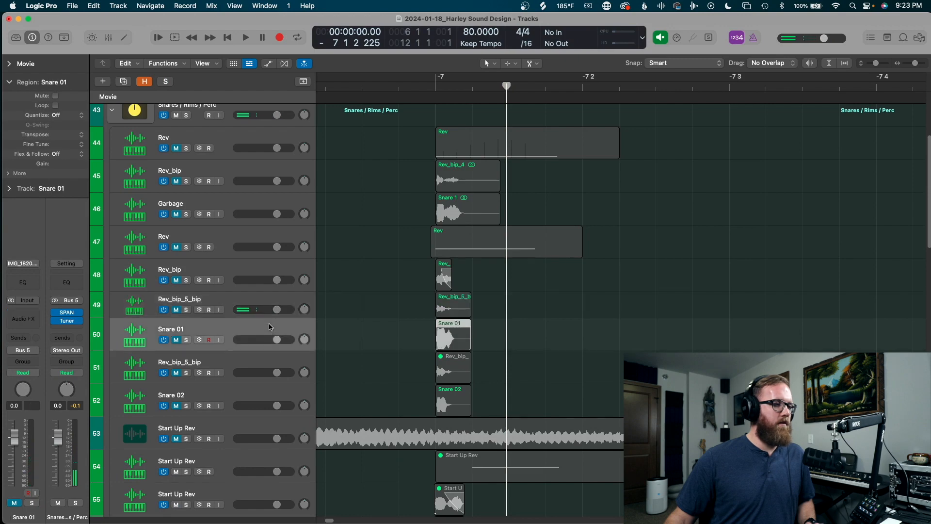
pyautogui.press('space')
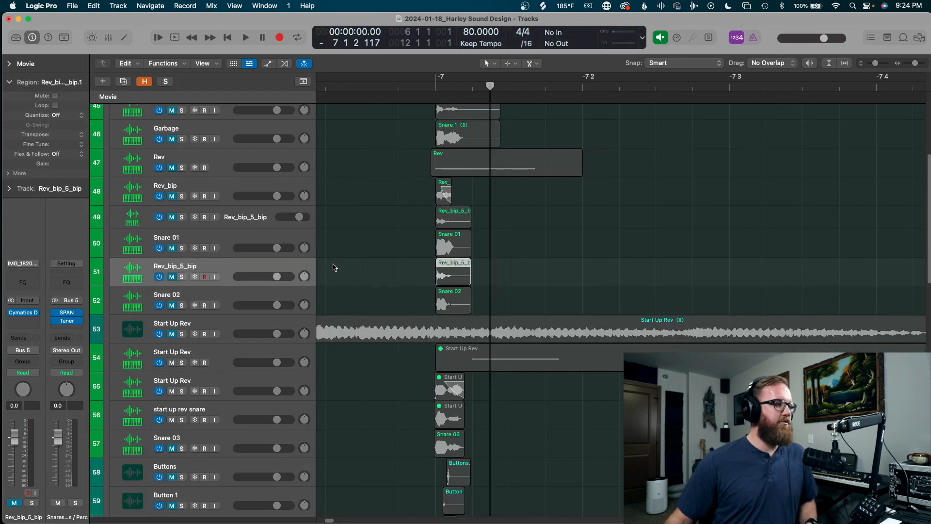
pyautogui.click(260, 215)
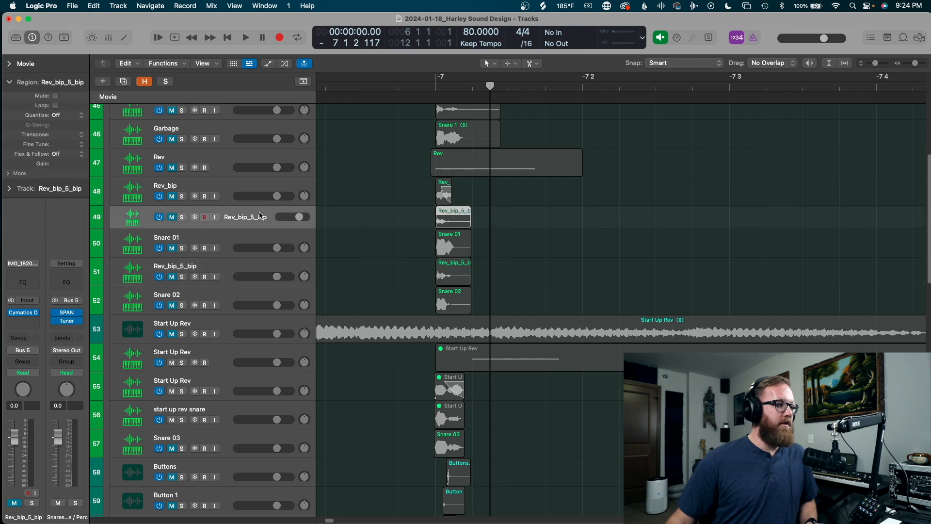
# Solo the Rev_bip_5_bip track 51, examine Diablo's SNARE - Thin punch, boost and heat settings, close the window, and turn solo off.
pyautogui.click(257, 265)
pyautogui.press('s')
pyautogui.moveTo(37, 316)
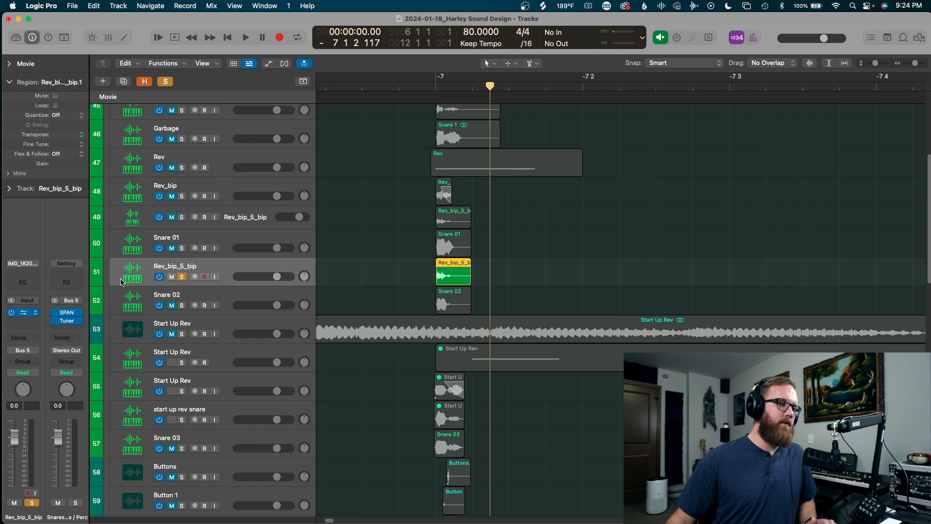
pyautogui.press('v')
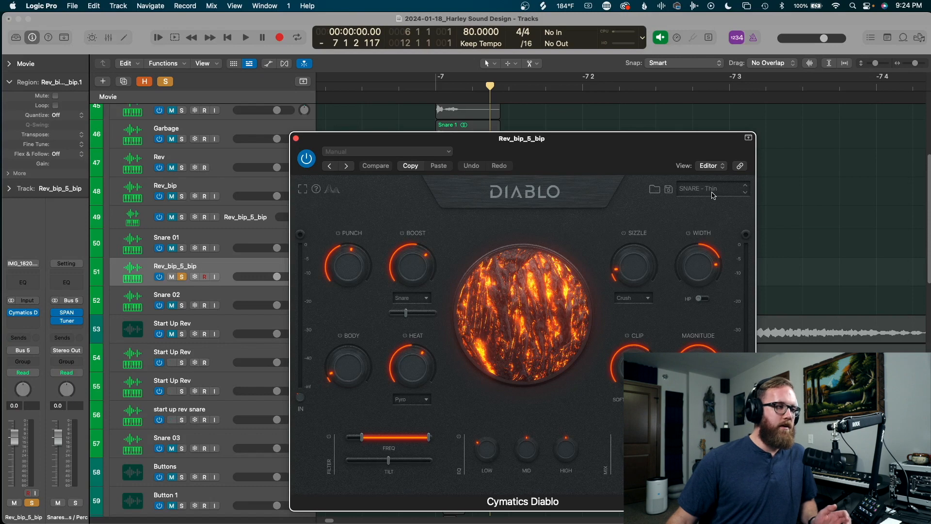
pyautogui.moveTo(373, 264)
pyautogui.moveTo(388, 278)
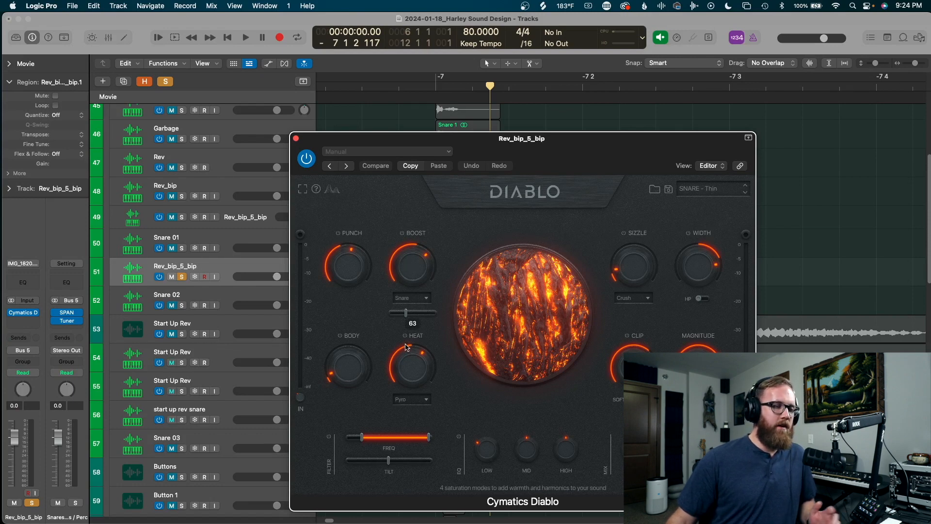
pyautogui.moveTo(405, 311)
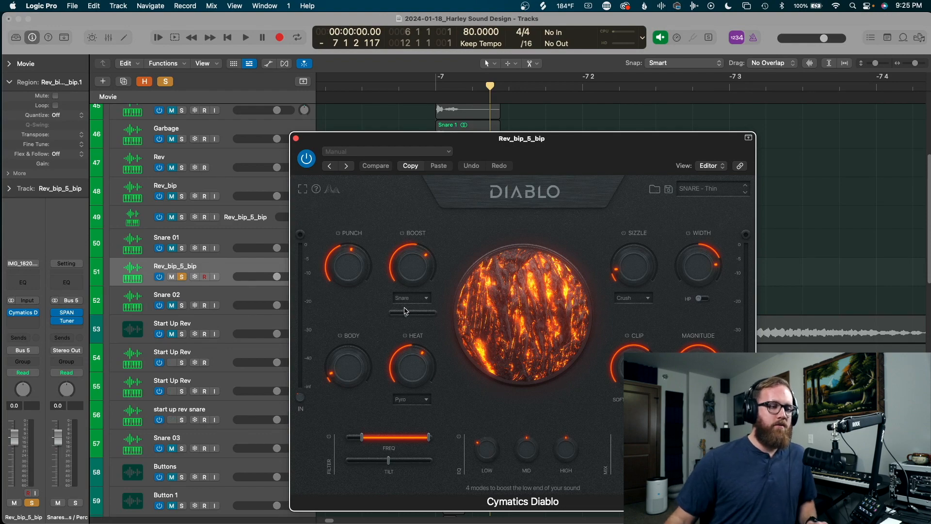
pyautogui.click(296, 139)
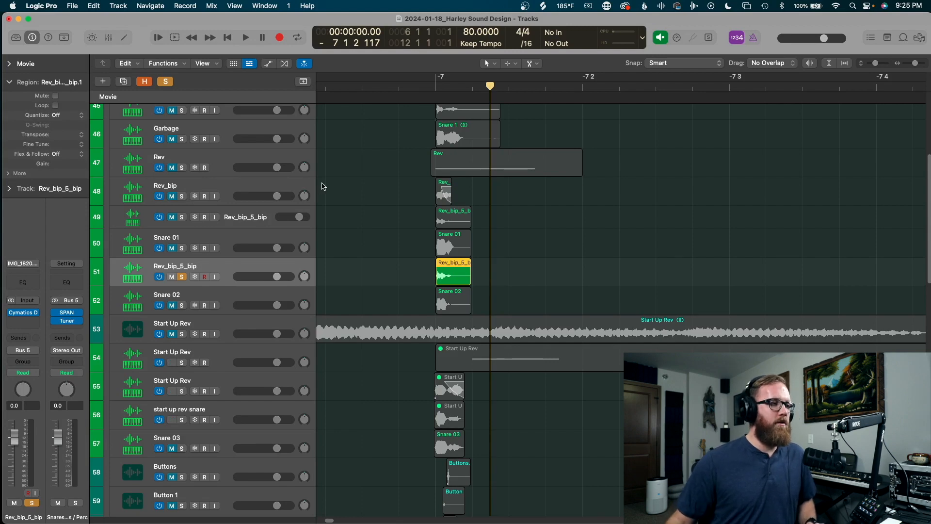
pyautogui.press('s')
# Solo the Rev_bip_5_bip track 49 and play its region through Cymatics Diablo.
pyautogui.click(258, 218)
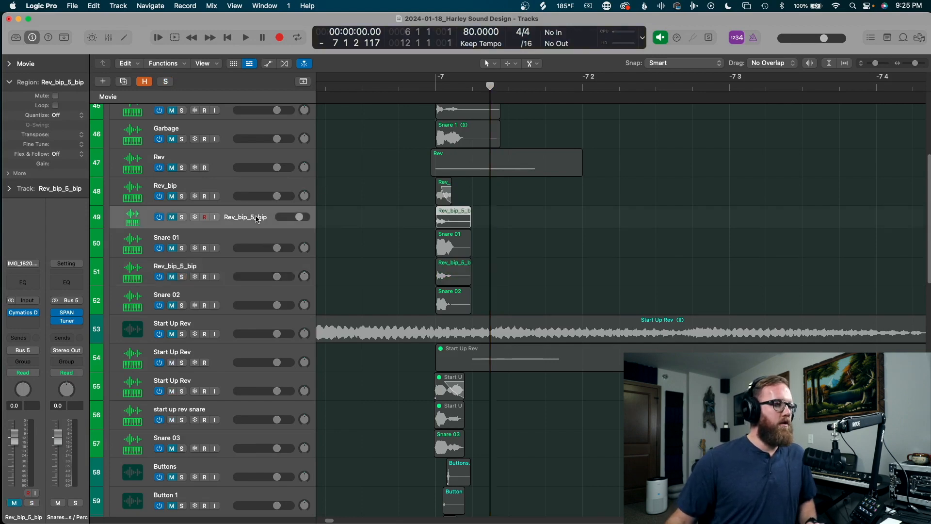
pyautogui.press('s')
pyautogui.press('space')
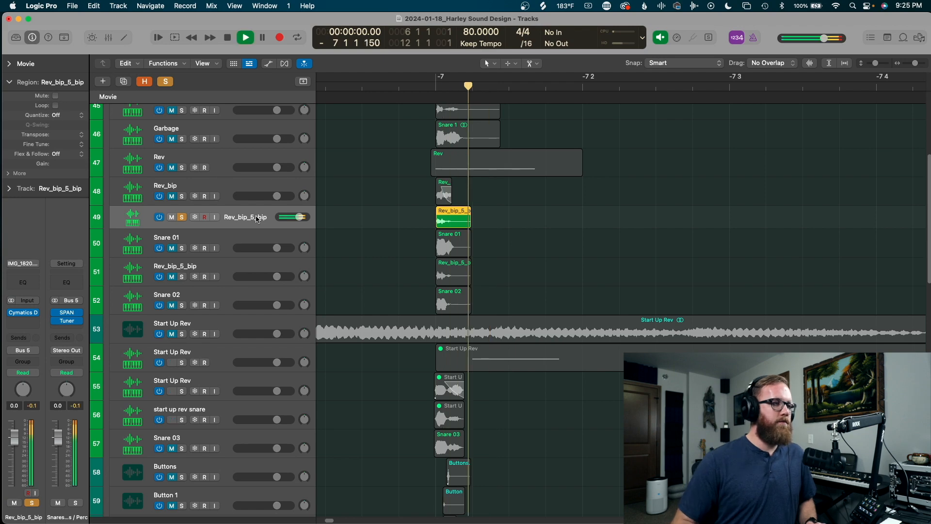
# Turn solo off on track 49 and solo the Rev_bip_5_bip track 51 to listen to its region.
pyautogui.press('s')
pyautogui.press('Down')
pyautogui.press('Down')
pyautogui.press('s')
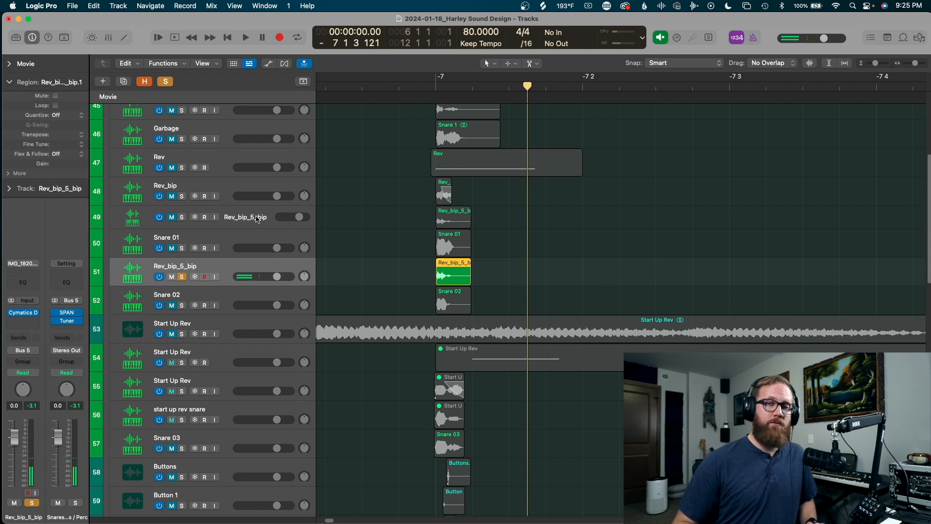
# Solo the Snare 02 track 52 in place of track 51, play its region, and turn solo off.
pyautogui.press('s')
pyautogui.press('Down')
pyautogui.press('s')
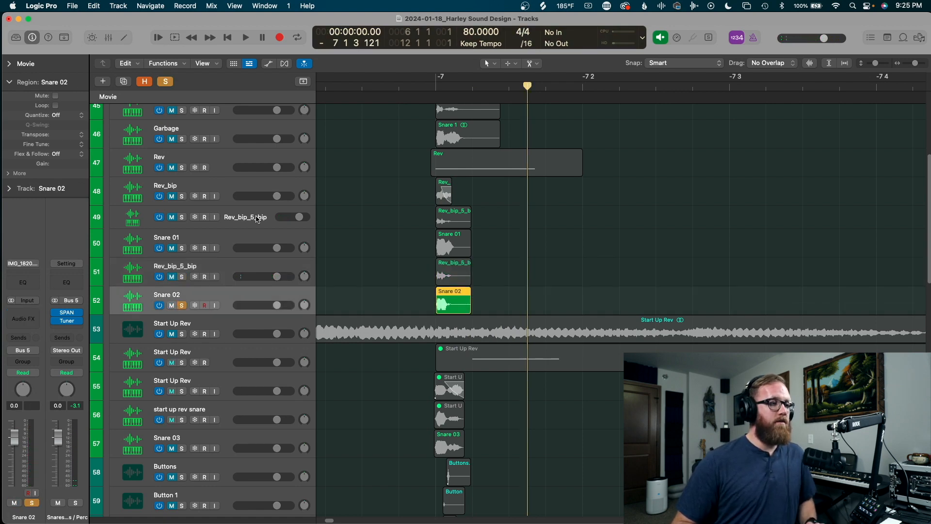
pyautogui.press('space')
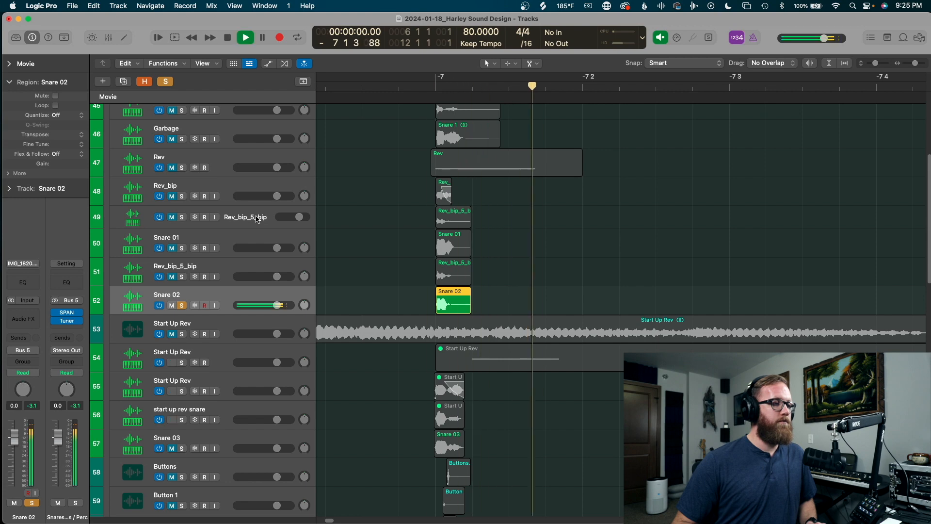
pyautogui.press('s')
pyautogui.press('Down')
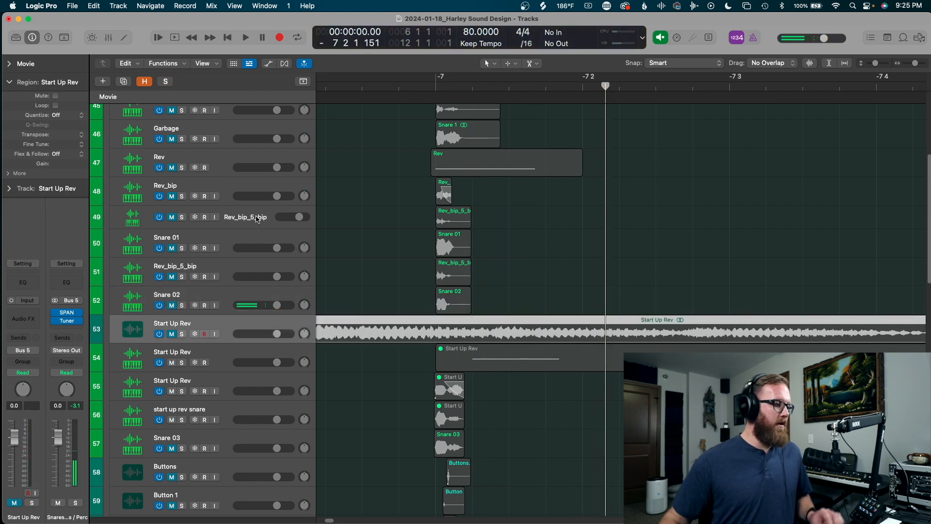
# Solo the Start Up Rev track 54 and unmute its region.
pyautogui.press('super+Up')
pyautogui.press('super+Up')
pyautogui.press('super+Up')
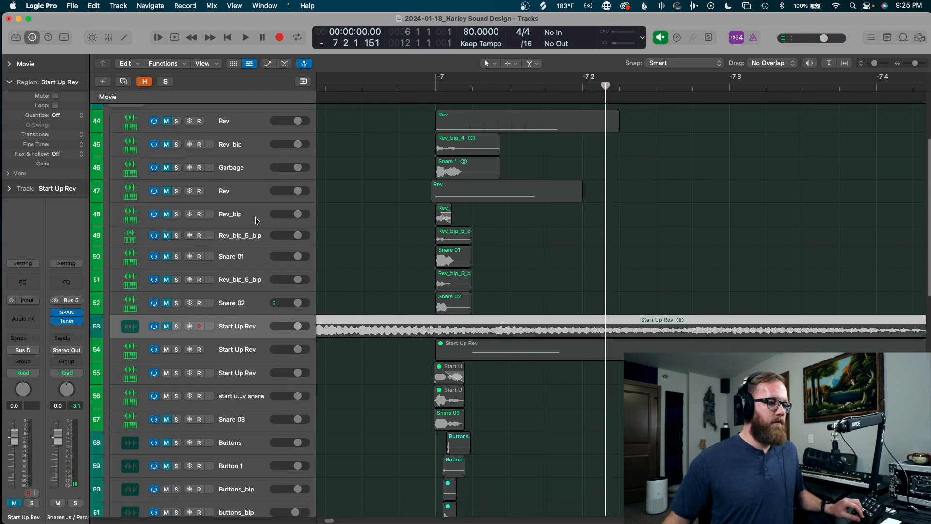
pyautogui.press('super+Left')
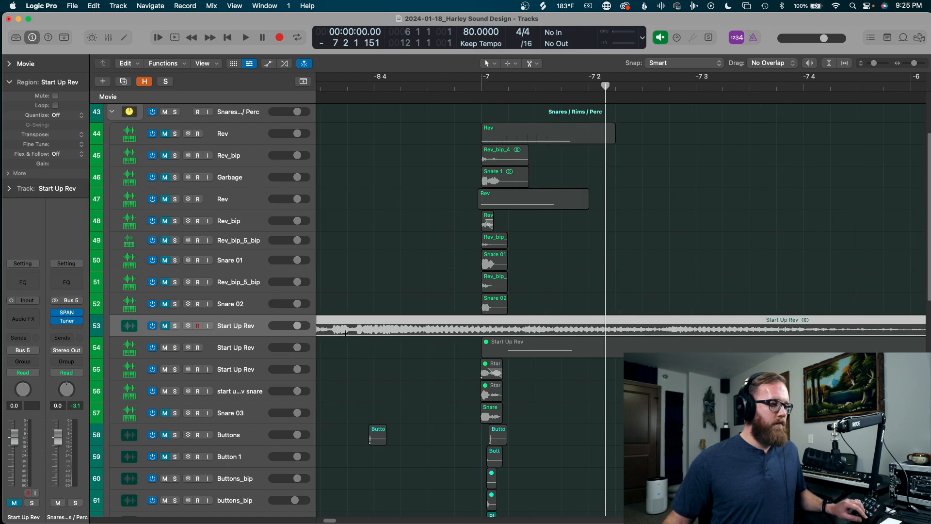
pyautogui.click(271, 337)
pyautogui.press('s')
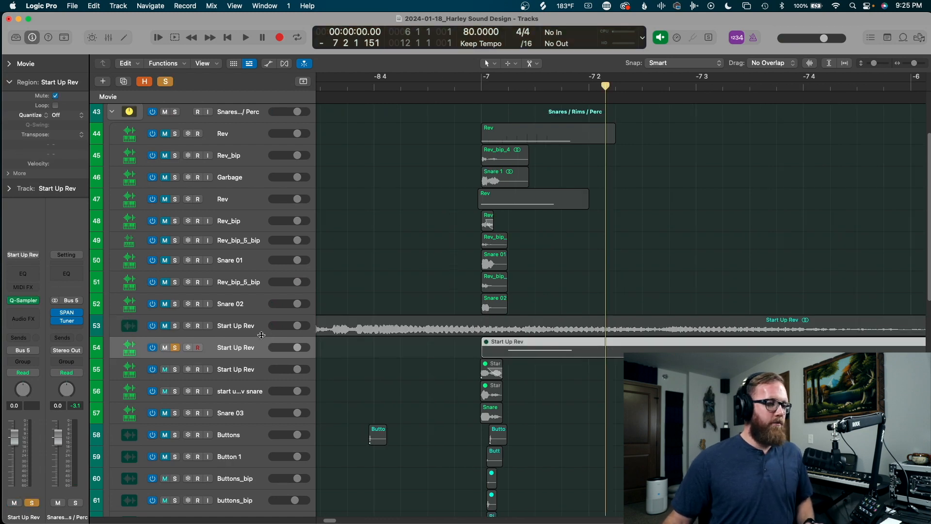
pyautogui.hotkey('ctrl', 'm')
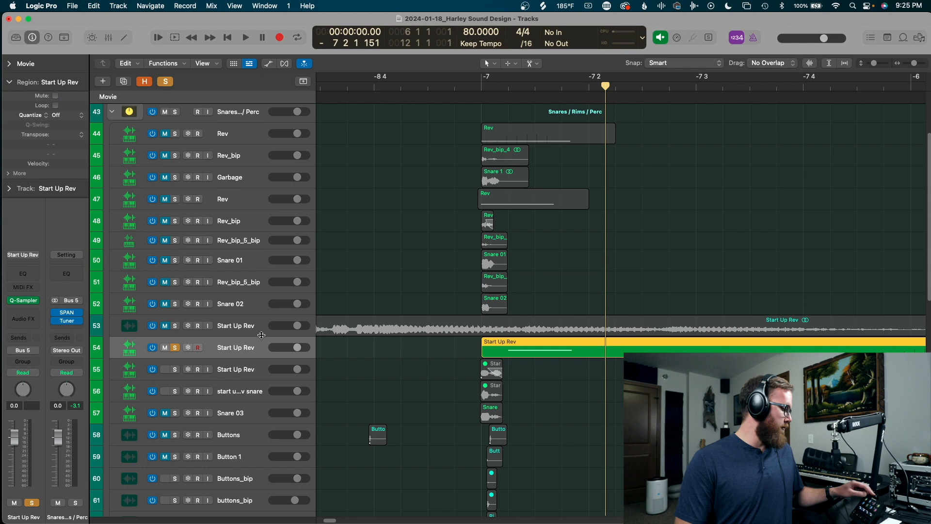
# Open Quick Sampler on track 54, play the Start Up Rev sample, close the window, and turn solo off.
pyautogui.press('v')
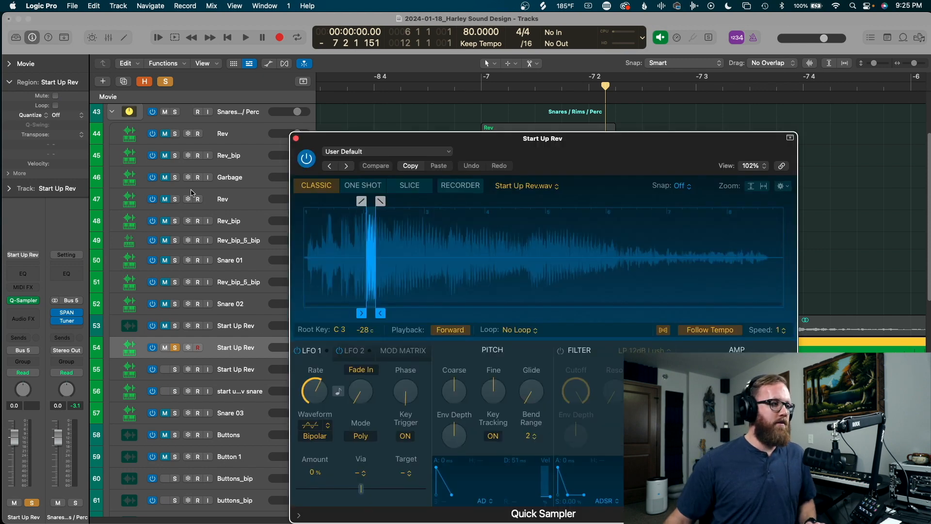
pyautogui.press('space')
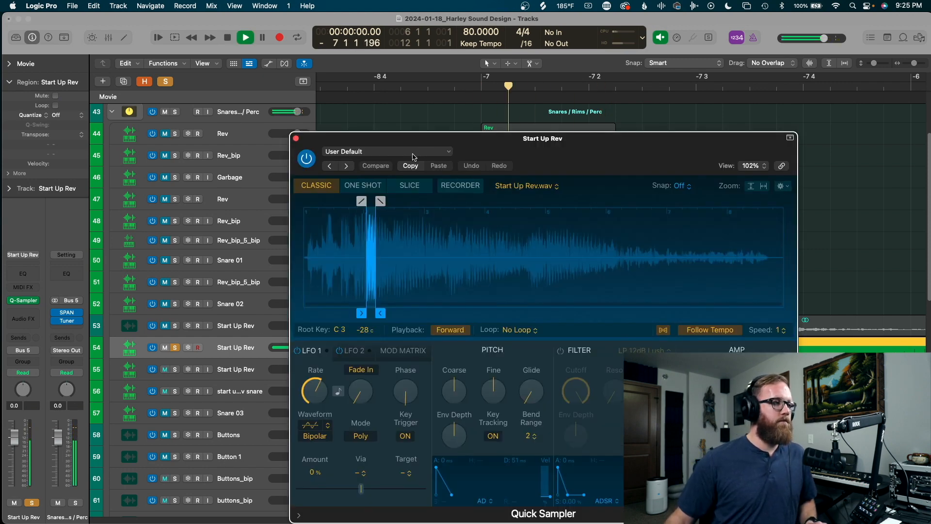
pyautogui.press('space')
pyautogui.click(297, 139)
pyautogui.press('s')
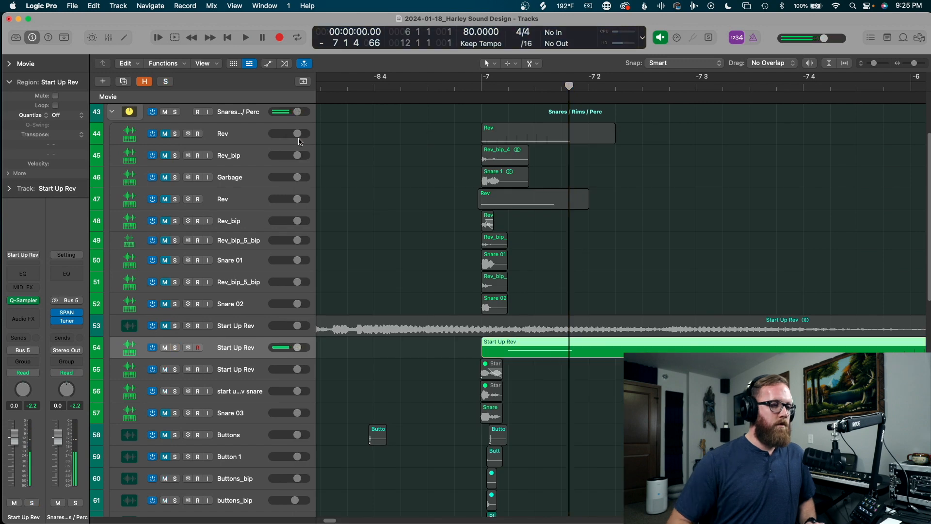
# Solo the Start Up Rev track 55, unmute its region, and play it.
pyautogui.press('Down')
pyautogui.press('s')
pyautogui.hotkey('ctrl', 'm')
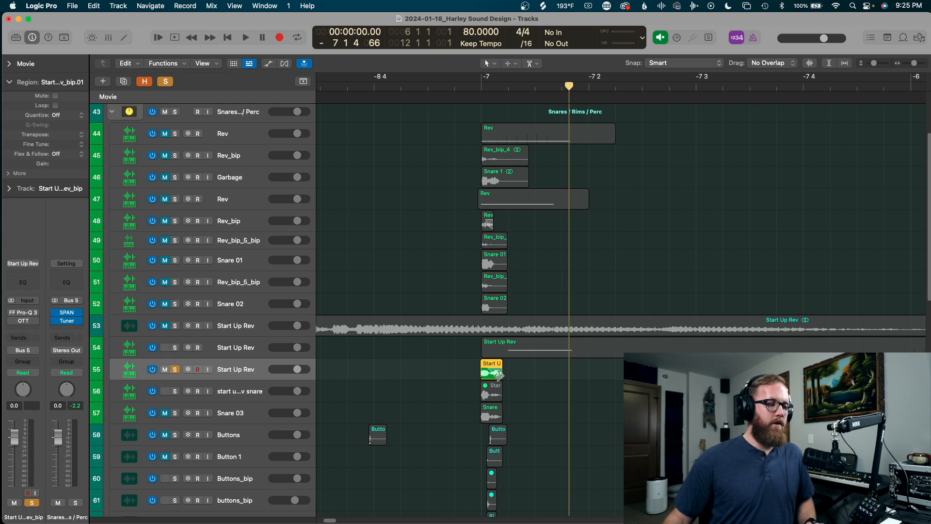
pyautogui.press('super+Down')
pyautogui.press('super+Down')
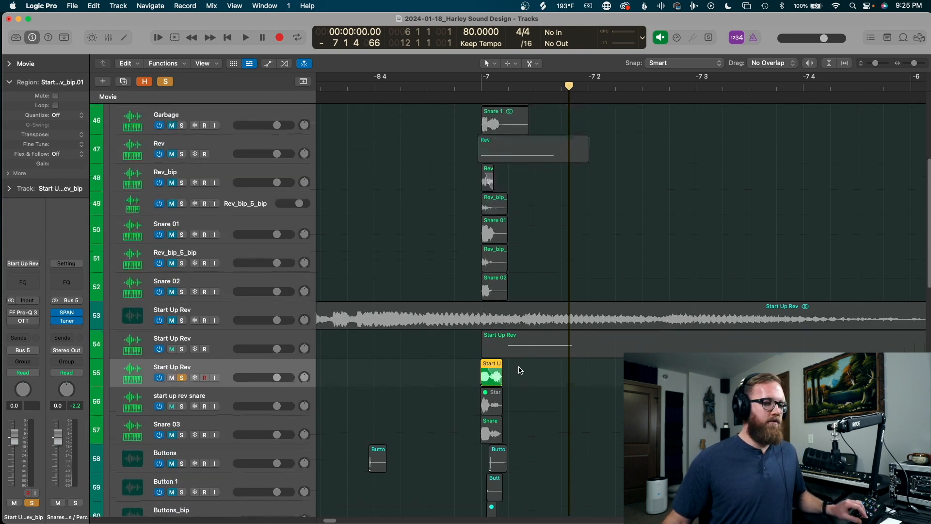
pyautogui.press('super+Right')
pyautogui.press('super+Right')
pyautogui.press('super+Right')
pyautogui.press('space')
pyautogui.press('space')
pyautogui.press('space')
pyautogui.press('space')
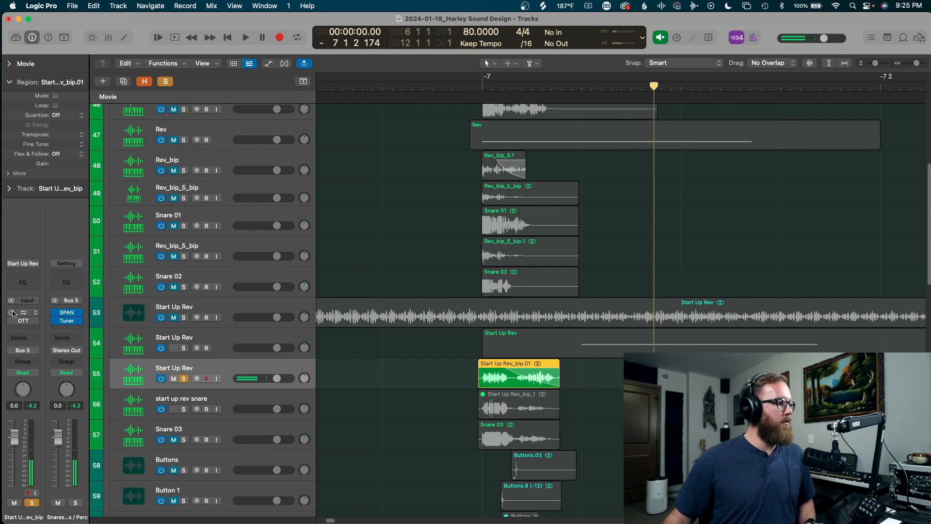
# Enable the FF Pro-Q 3 low cut and OTT with the PERC preset on track 55, playing the region.
pyautogui.click(13, 310)
pyautogui.press('space')
pyautogui.press('space')
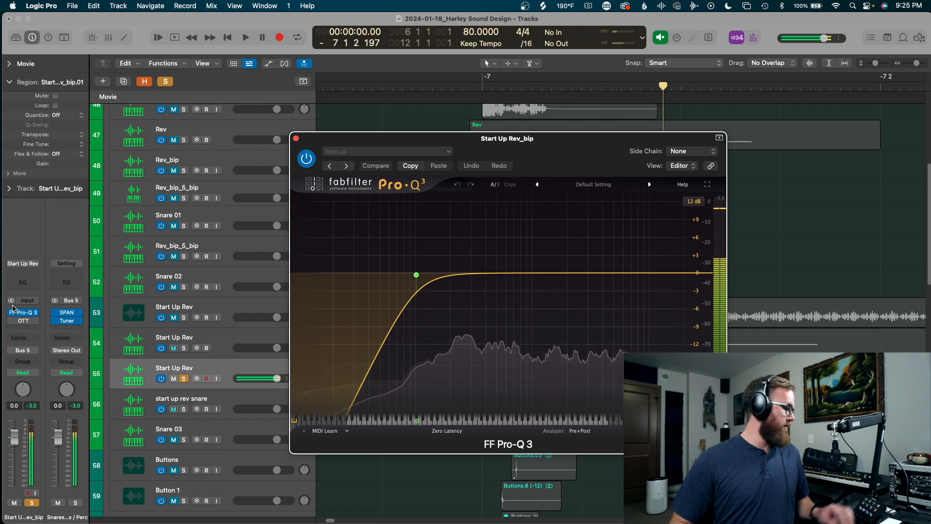
pyautogui.click(16, 320)
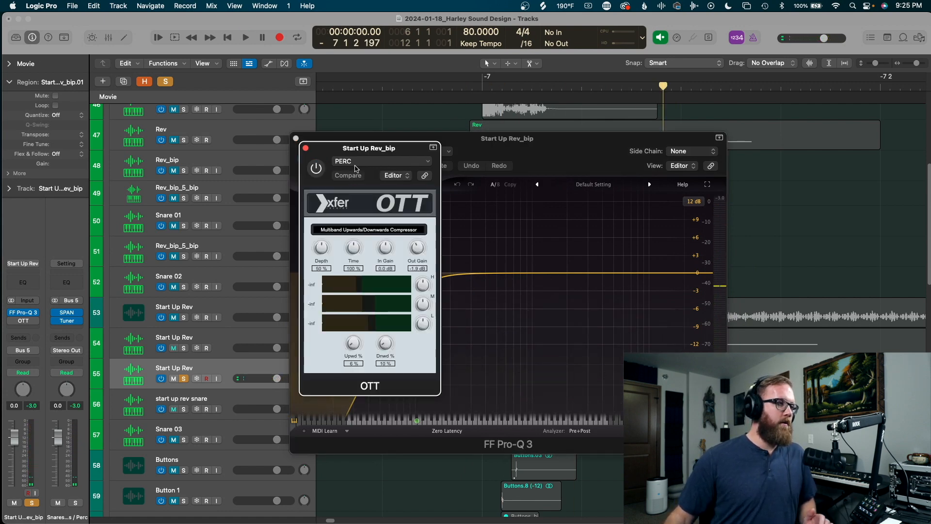
pyautogui.click(322, 172)
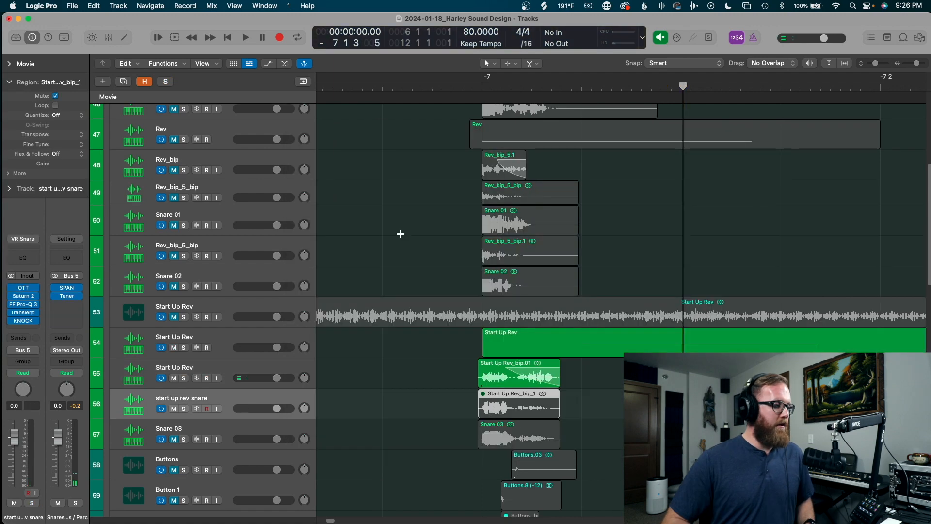
# Solo the start up rev snare track 56, unmute its region, and play it through OTT with the PERC preset.
pyautogui.press('s')
pyautogui.hotkey('ctrl', 'm')
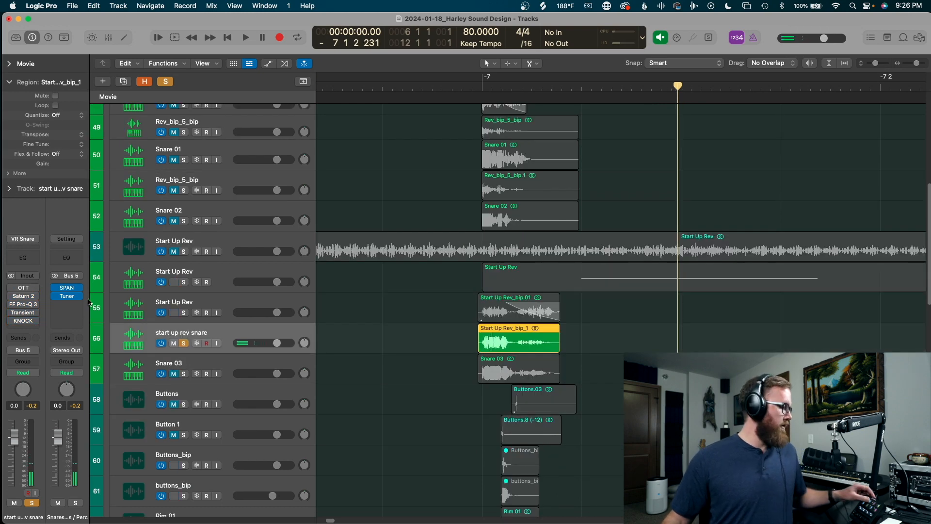
pyautogui.click(23, 288)
pyautogui.click(312, 160)
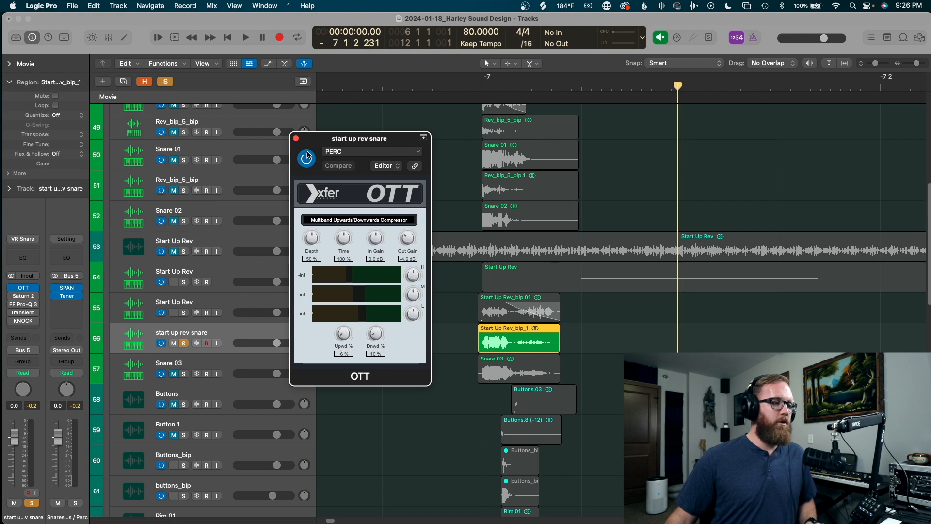
pyautogui.press('space')
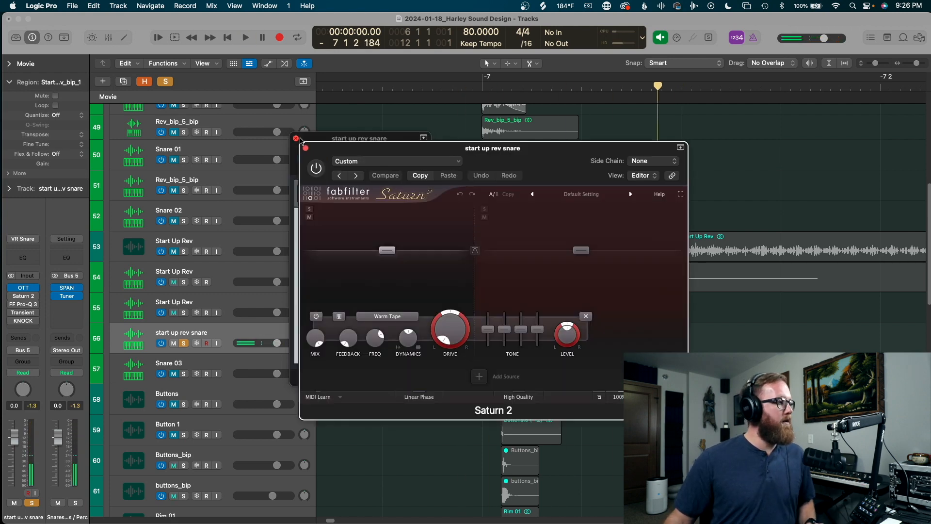
# Enable Saturn 2 with Warm Tape on track 56 and close the Saturn 2 and OTT windows.
pyautogui.click(318, 171)
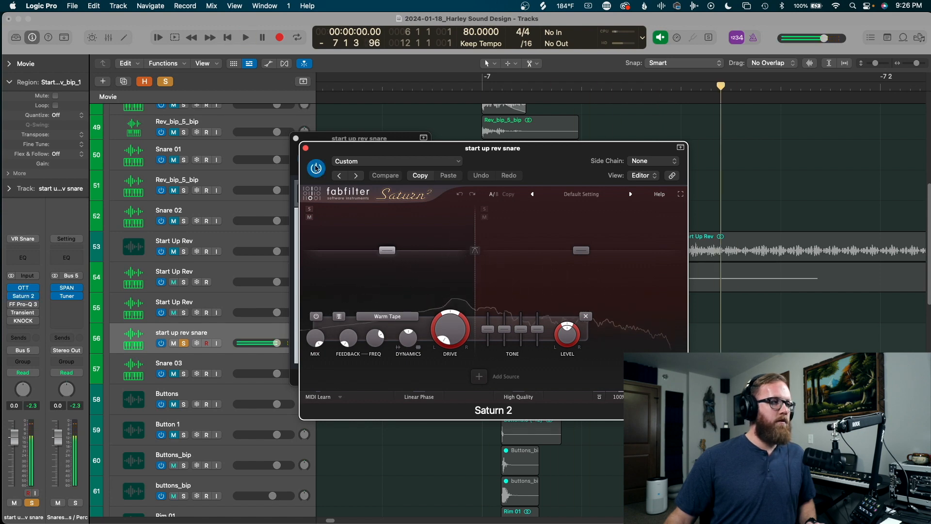
pyautogui.click(306, 148)
pyautogui.click(296, 140)
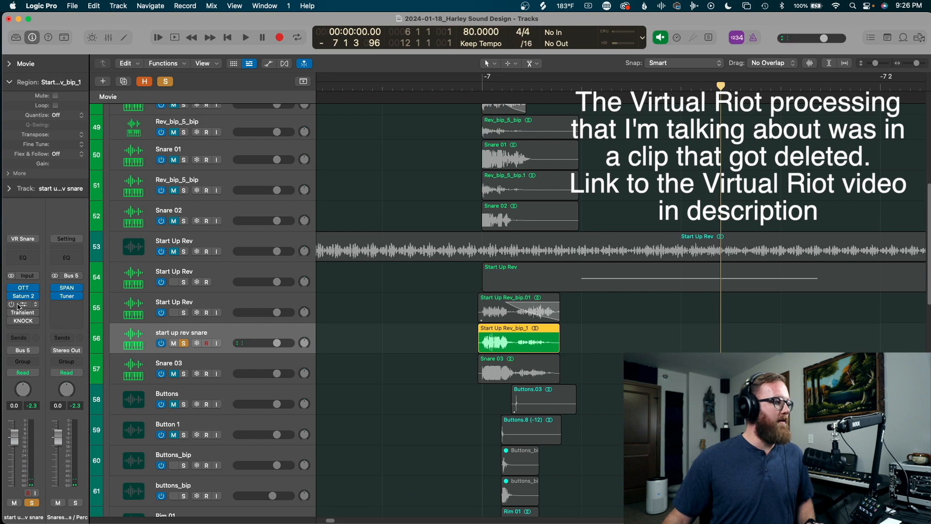
# Enable FF Pro-Q 3 with the VR SNARE preset on track 56, play the region, and close the window.
pyautogui.click(22, 305)
pyautogui.press('space')
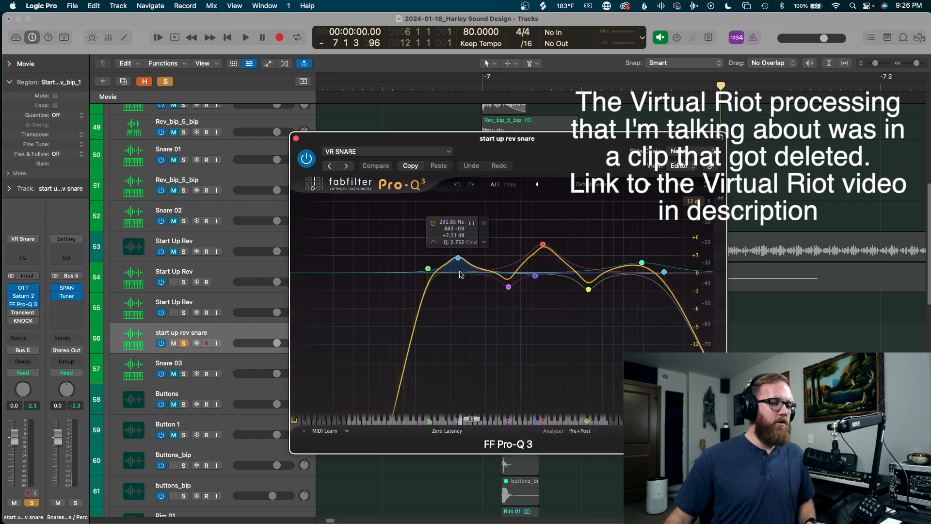
pyautogui.press('space')
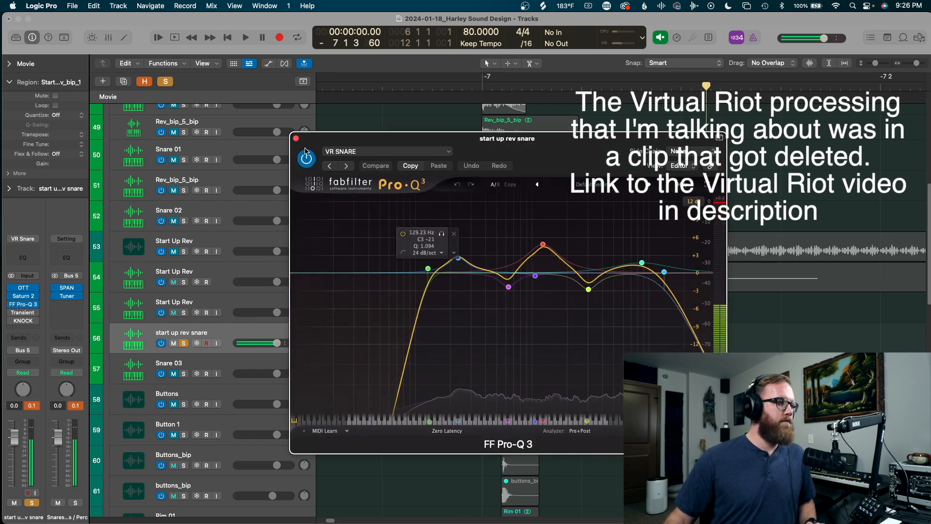
pyautogui.click(296, 139)
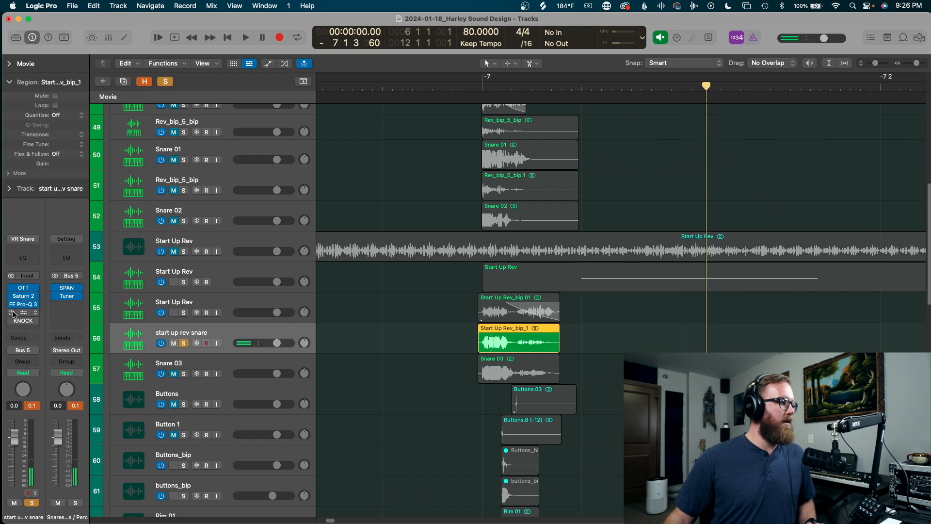
# Enable Transient Master and KNOCK on track 56, play the region through them, and close their windows.
pyautogui.click(21, 314)
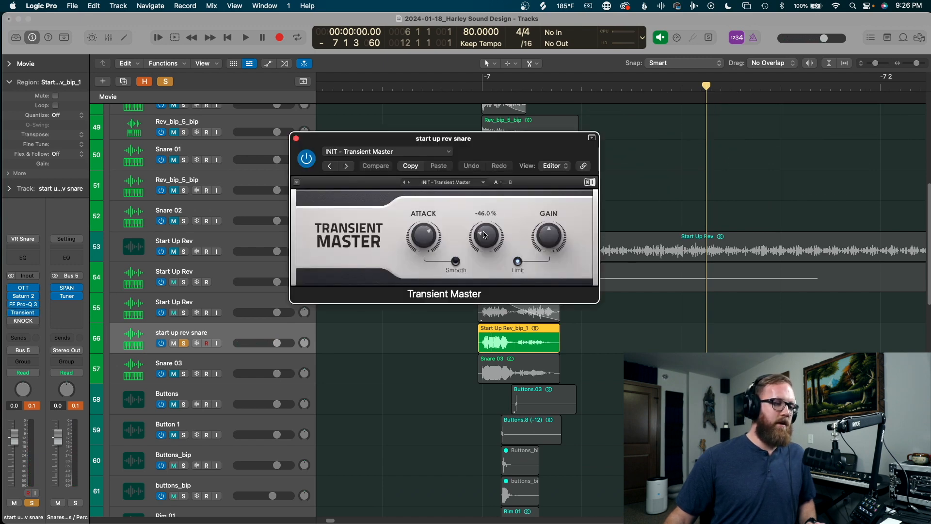
pyautogui.press('space')
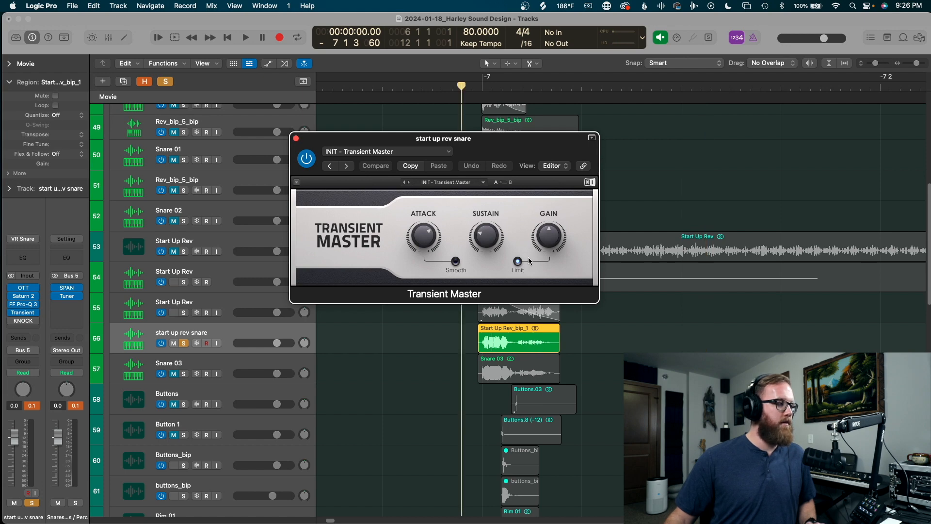
pyautogui.click(296, 138)
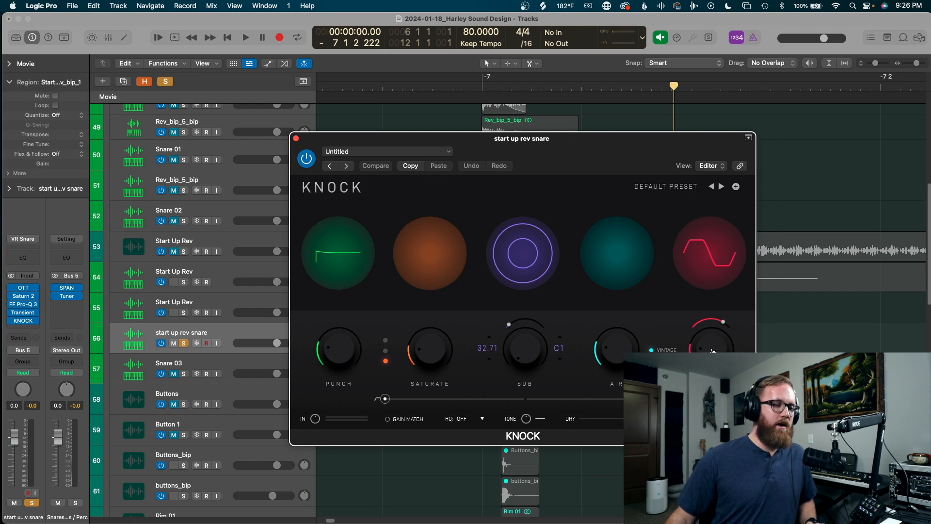
pyautogui.click(296, 138)
# Solo the Snare 03 track 57, listen to its region, and turn solo off.
pyautogui.press('Down')
pyautogui.press('s')
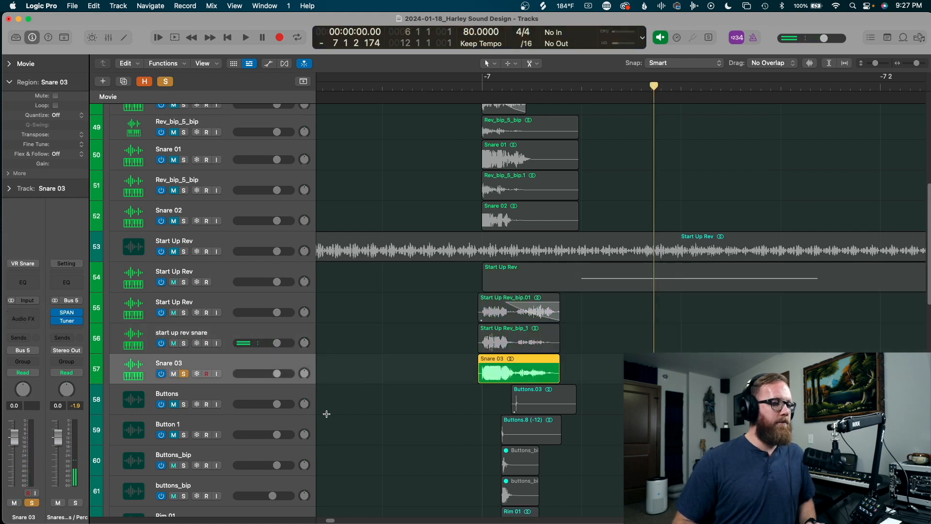
pyautogui.press('s')
pyautogui.press('m')
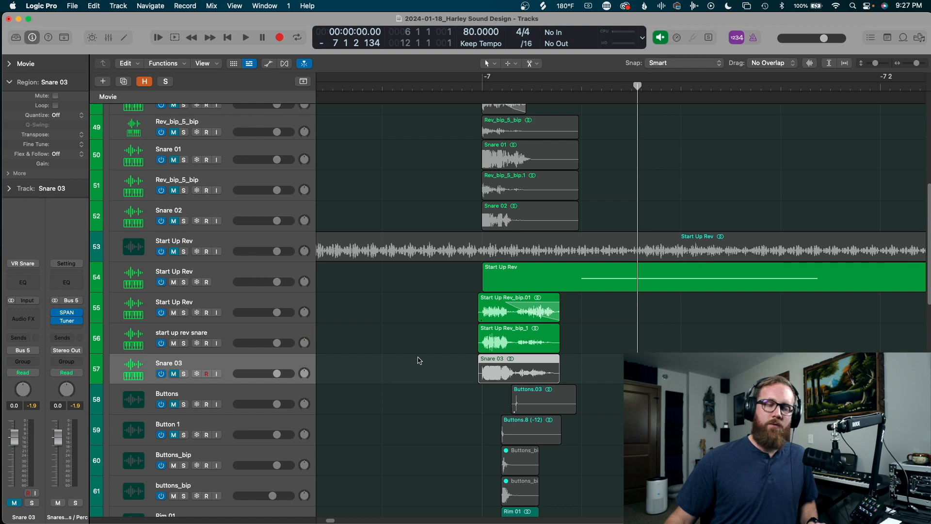
# Solo the Buttons track 58, play its button recordings, and turn solo off.
pyautogui.click(426, 363)
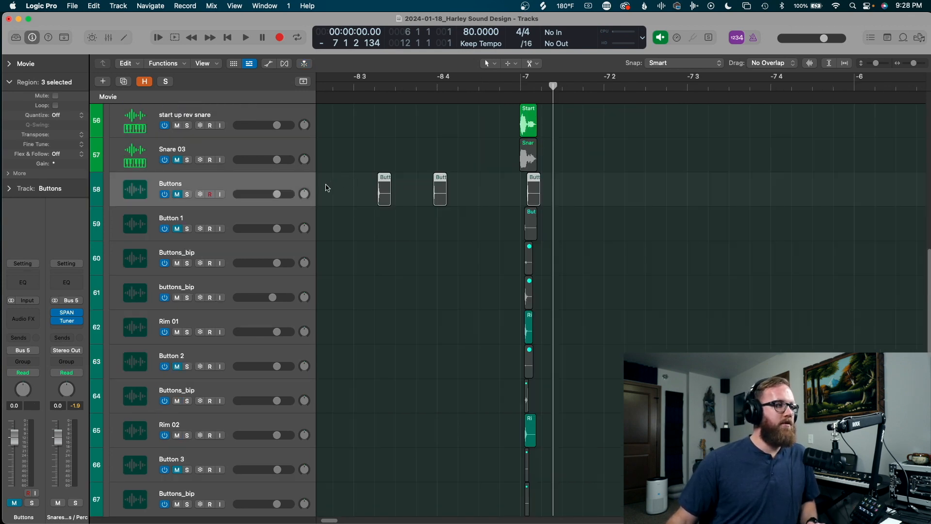
pyautogui.press('s')
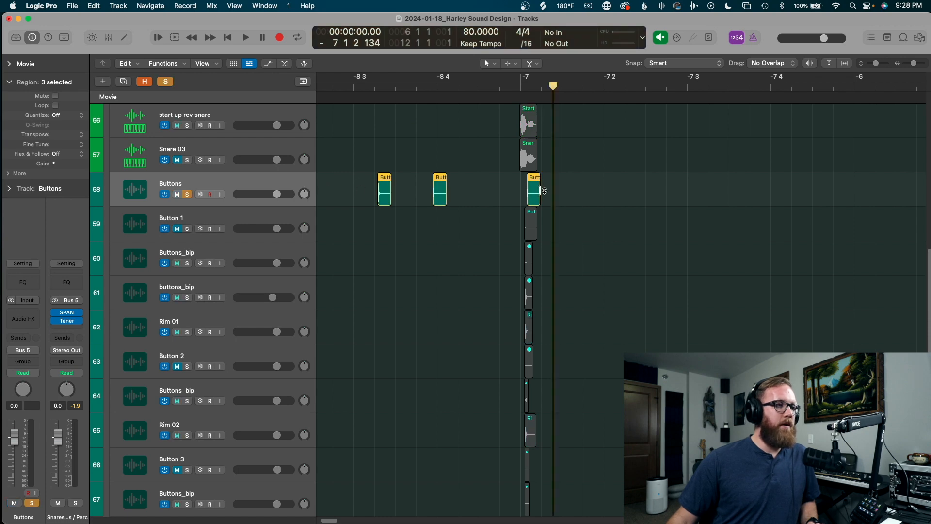
pyautogui.press('space')
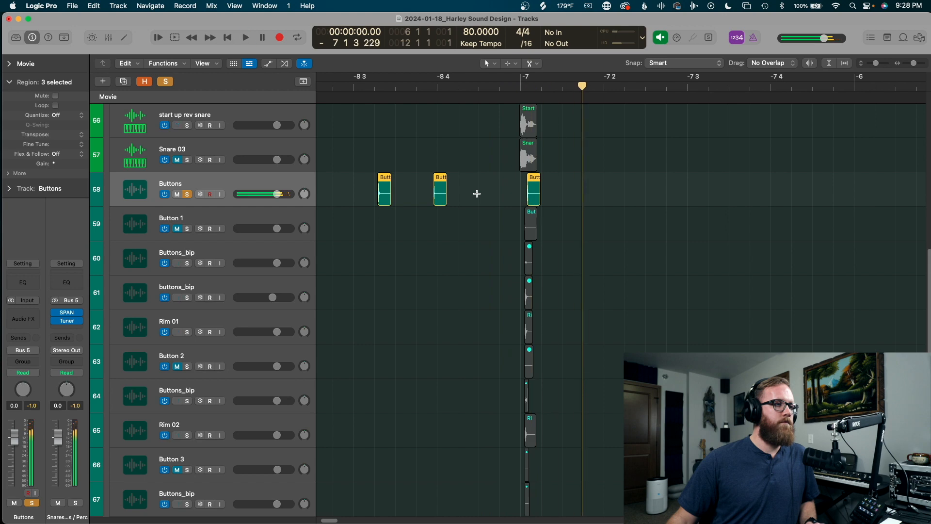
pyautogui.press('s')
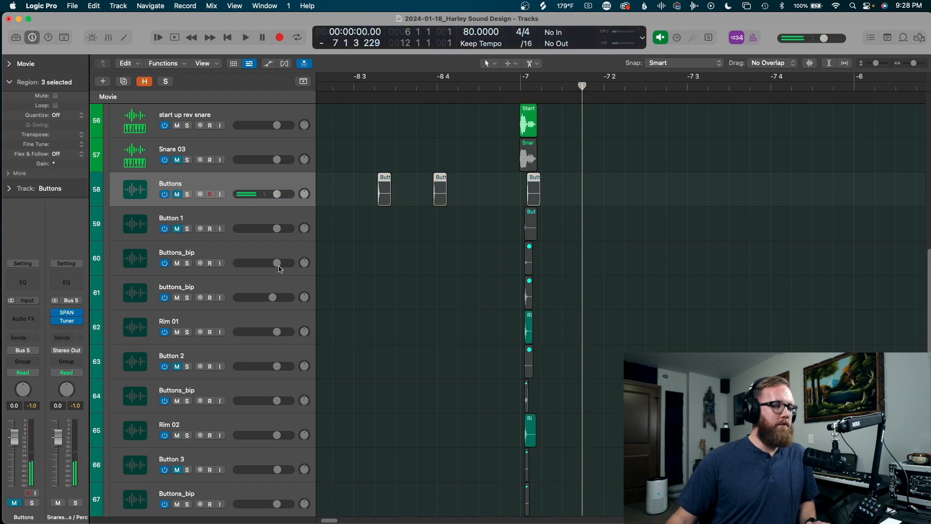
# Solo the Button 1 track 59 and play its region with the plug-ins bypassed.
pyautogui.click(280, 224)
pyautogui.press('s')
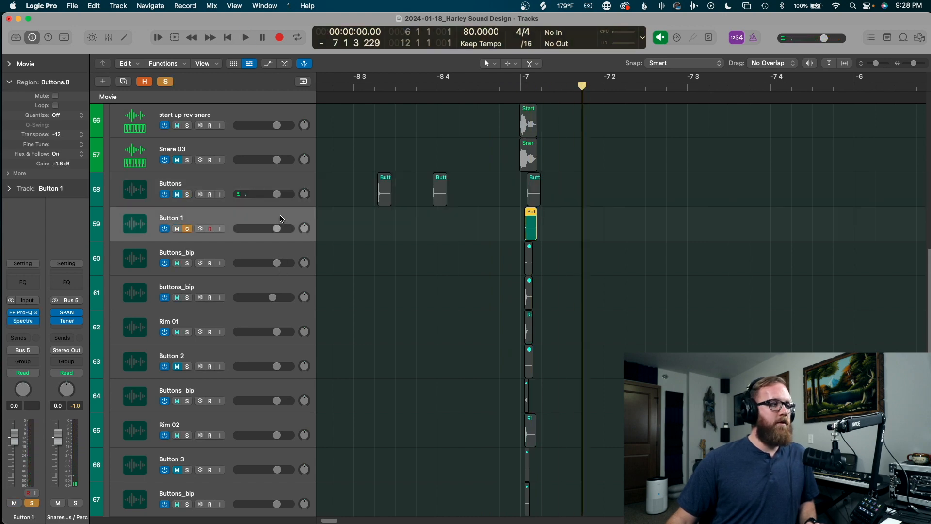
pyautogui.press('space')
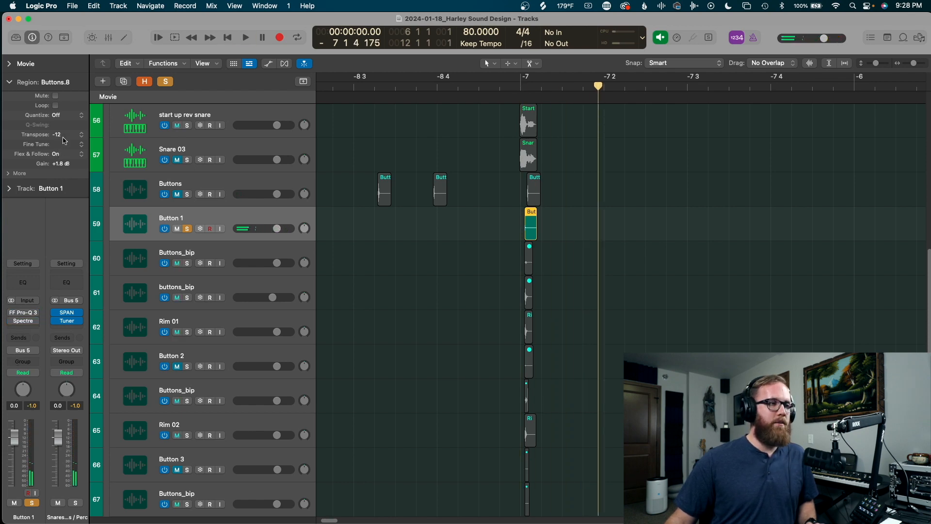
# Enable FF Pro-Q 3 on Button 1, play the region through its EQ curve, and close the window.
pyautogui.moveTo(16, 313)
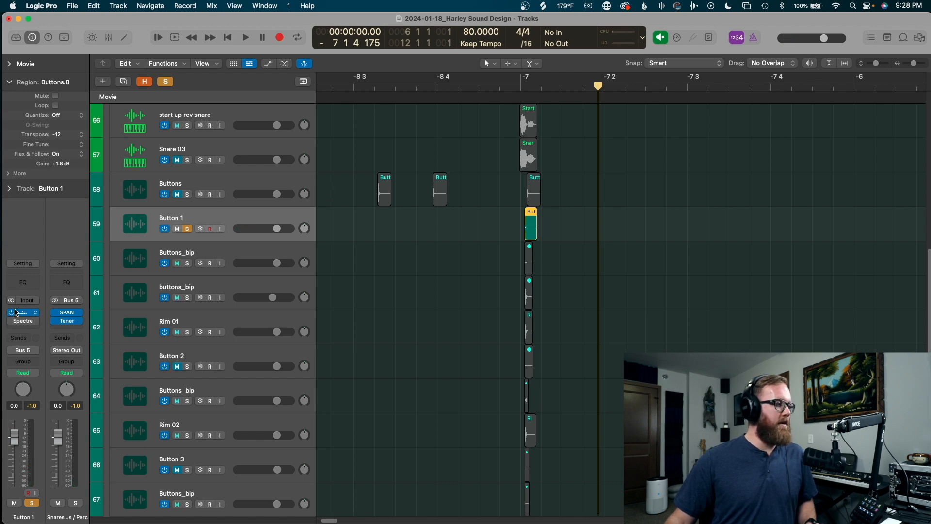
pyautogui.click(16, 313)
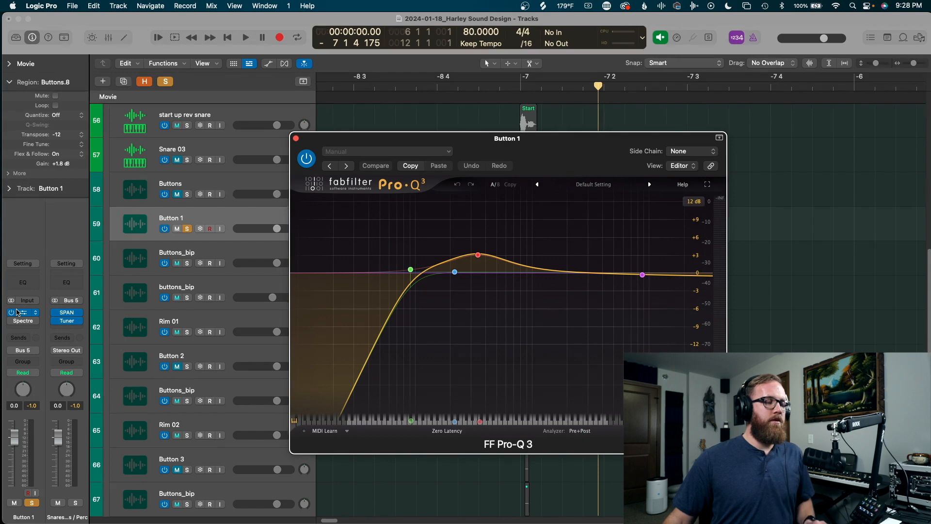
pyautogui.moveTo(480, 258)
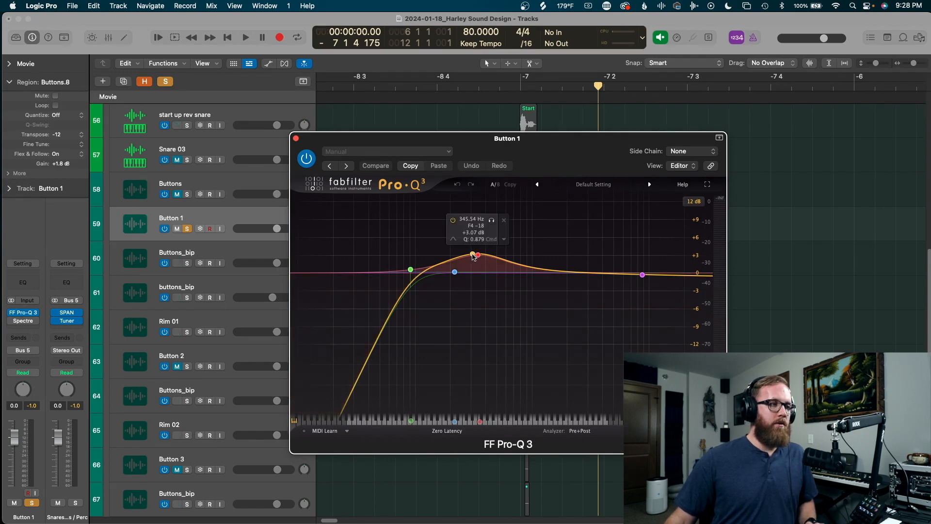
pyautogui.press('space')
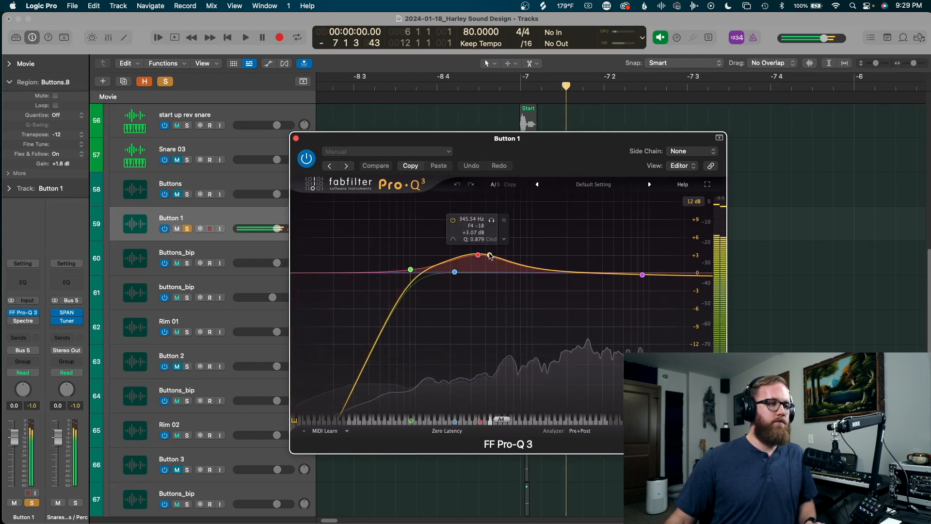
pyautogui.press('space')
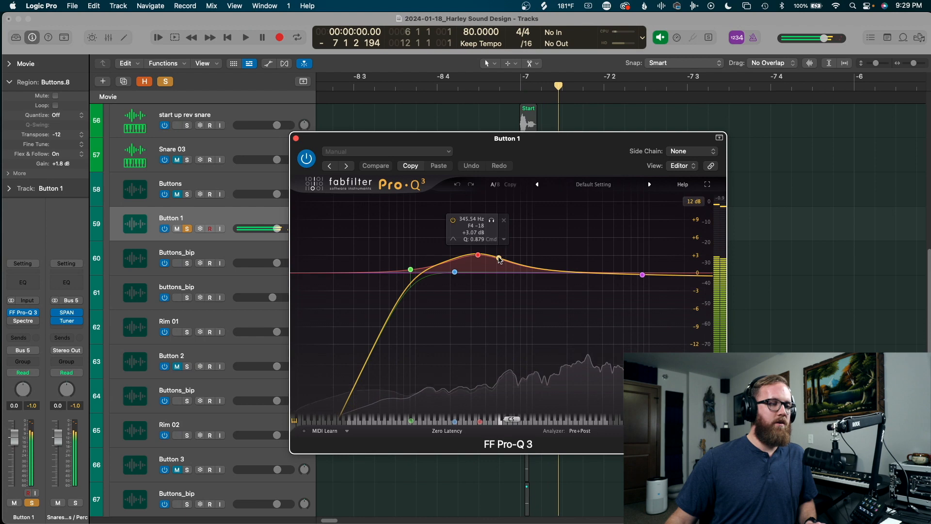
pyautogui.click(295, 139)
# Enable Spectre with the Snare preset on Button 1, play the region through it, and close the window.
pyautogui.click(23, 321)
pyautogui.click(311, 162)
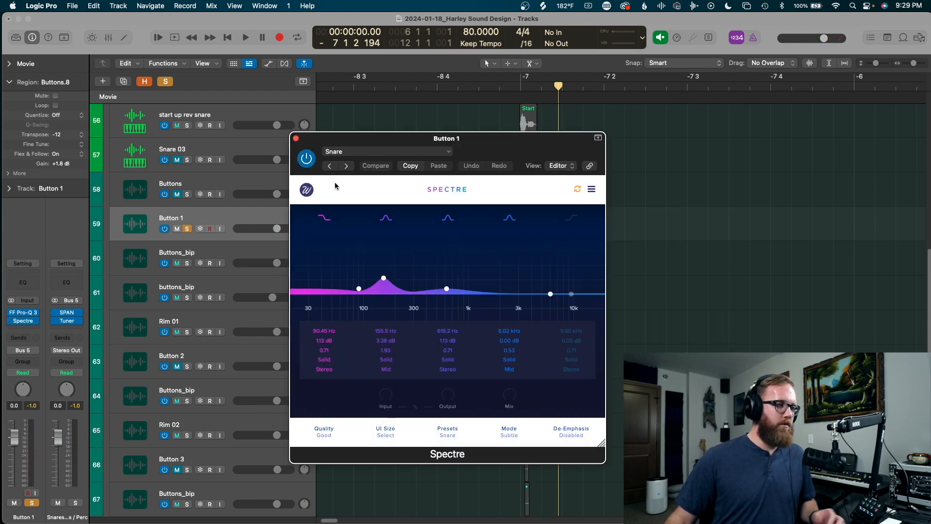
pyautogui.press('space')
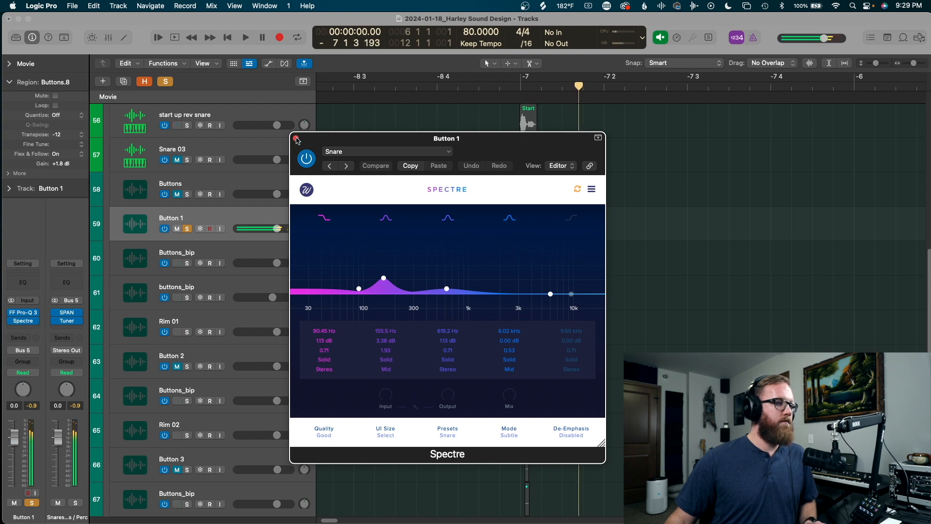
pyautogui.click(296, 139)
# Select the Buttons_bip region on track 60, play it dry, and enable KNOCK on the track.
pyautogui.click(529, 260)
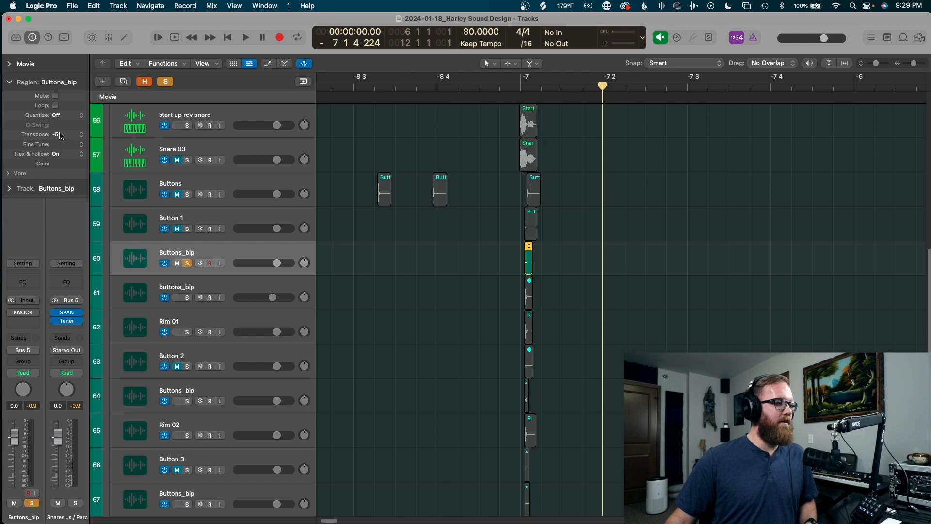
pyautogui.press('space')
pyautogui.press('space')
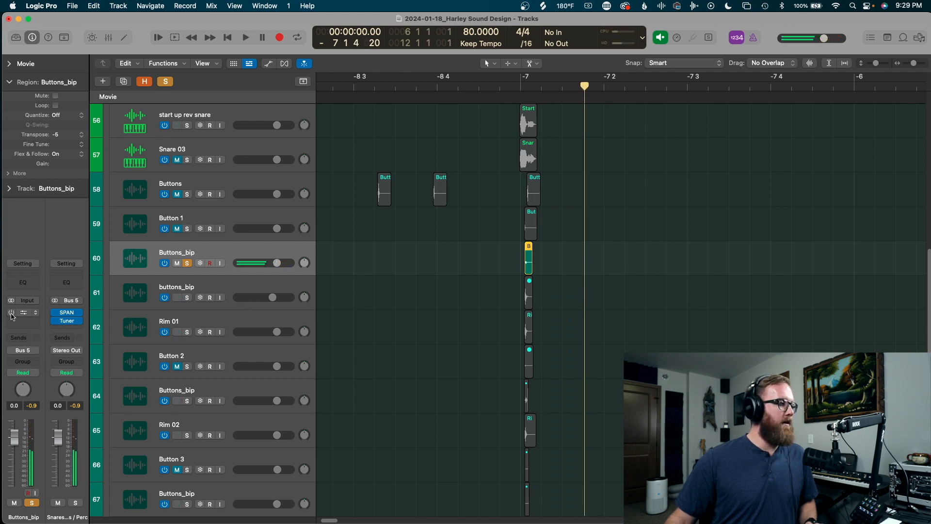
pyautogui.click(14, 313)
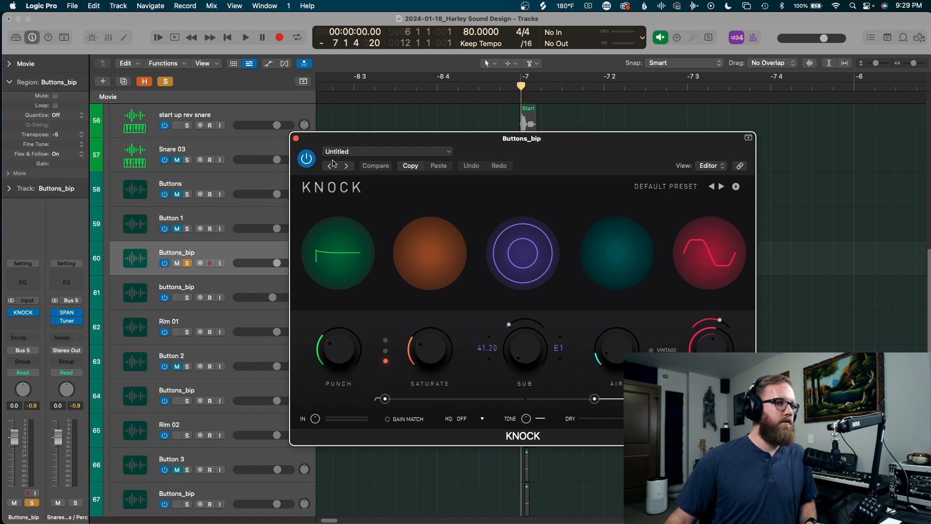
# Switch to the soloed buttons_bip track 61 and play its region without plug-ins.
pyautogui.click(287, 286)
pyautogui.press('space')
pyautogui.press('space')
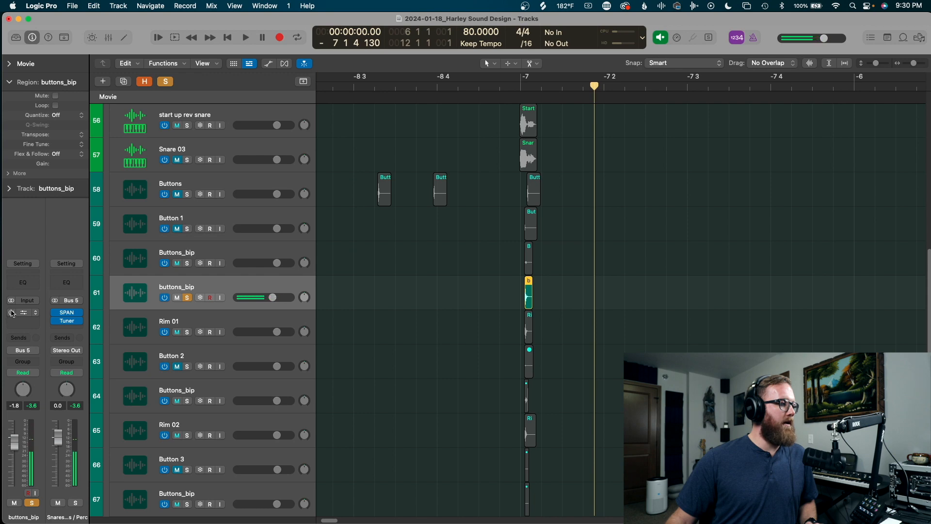
# Enable FF Pro-Q 3 on track 61 and audition its 2266.3 Hz cut band in isolation during playback.
pyautogui.click(21, 312)
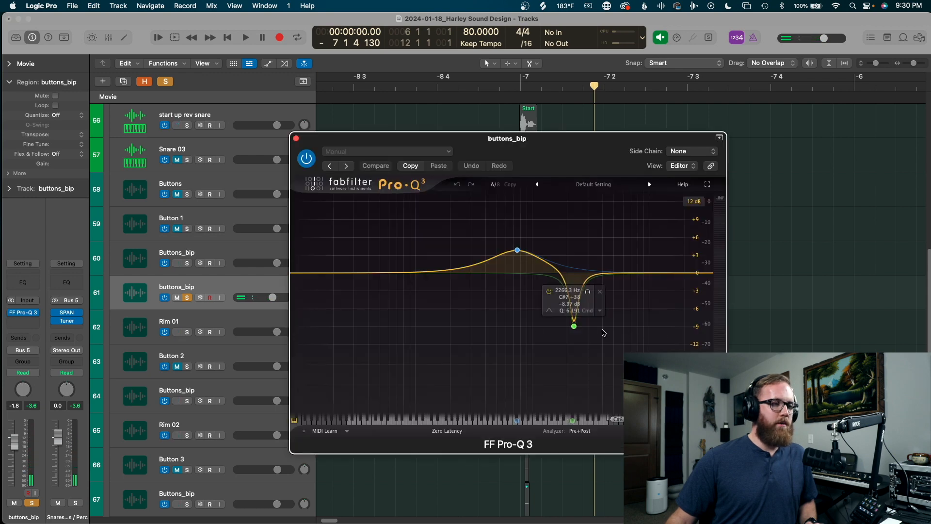
pyautogui.click(587, 291)
pyautogui.press('space')
pyautogui.press('space')
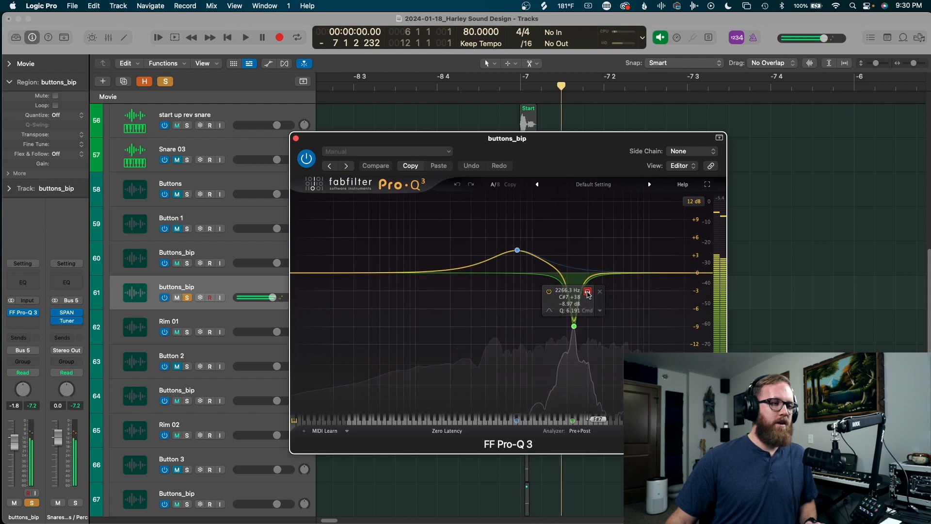
# Audition the 746.25 Hz boost band alone and with the full EQ on track 61, and close FF Pro-Q 3.
pyautogui.moveTo(517, 251)
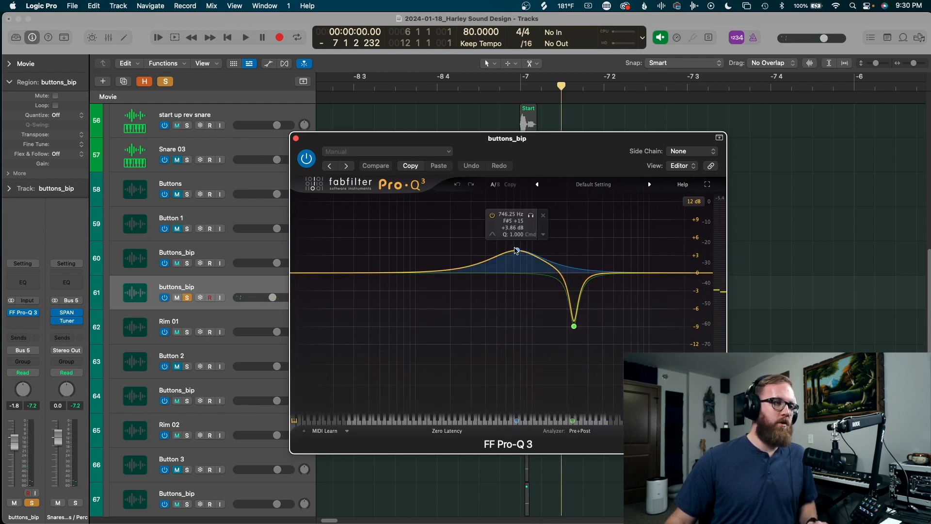
pyautogui.click(531, 216)
pyautogui.press('space')
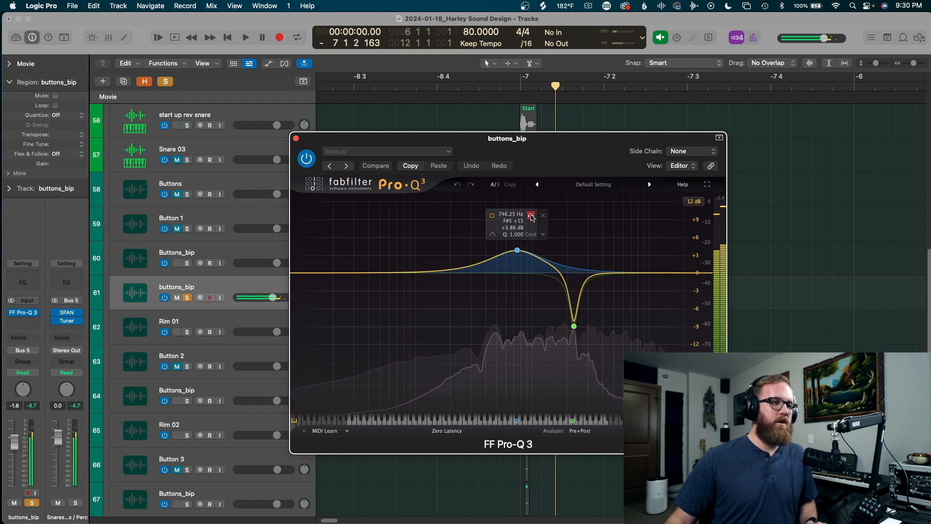
pyautogui.click(531, 216)
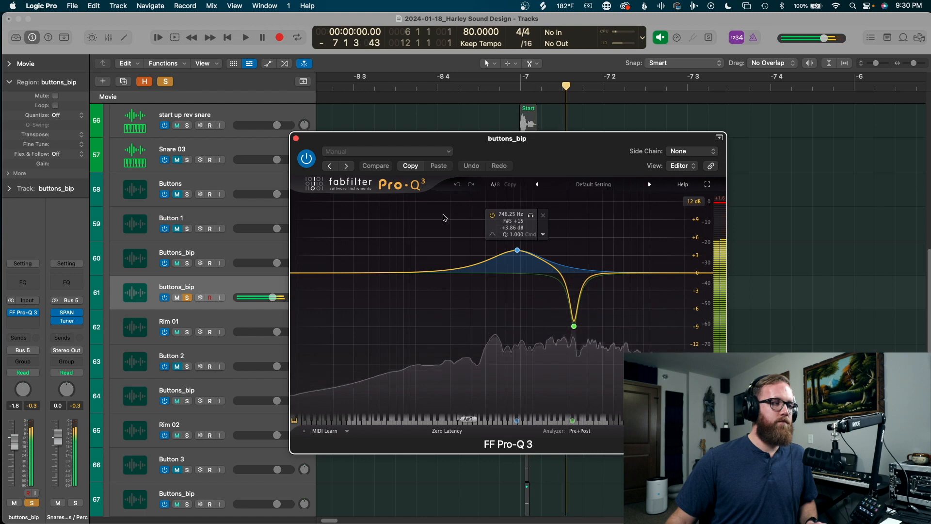
pyautogui.click(295, 138)
# Move the solo from Rim 01 to the Button 2 track 63 and bypass all of its plug-ins.
pyautogui.press('Down')
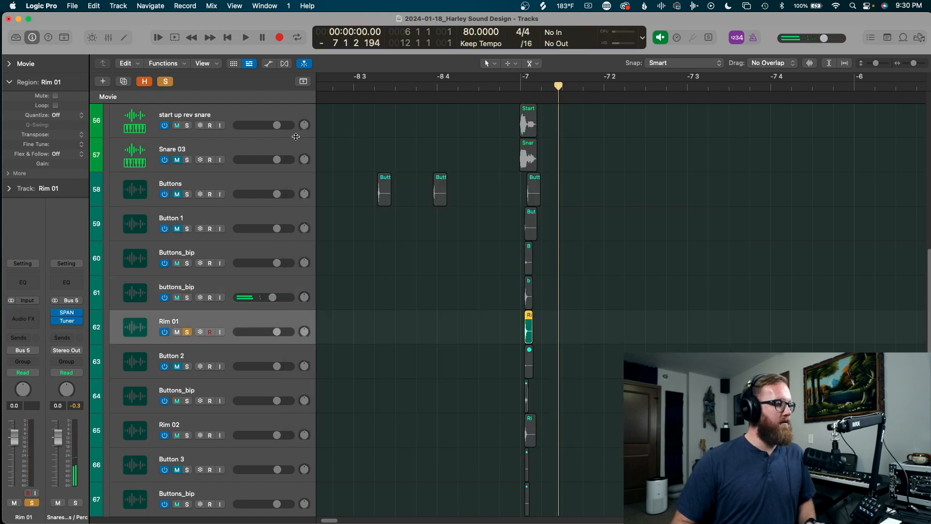
pyautogui.press('s')
pyautogui.press('Down')
pyautogui.press('s')
pyautogui.hotkey('ctrl', 'm')
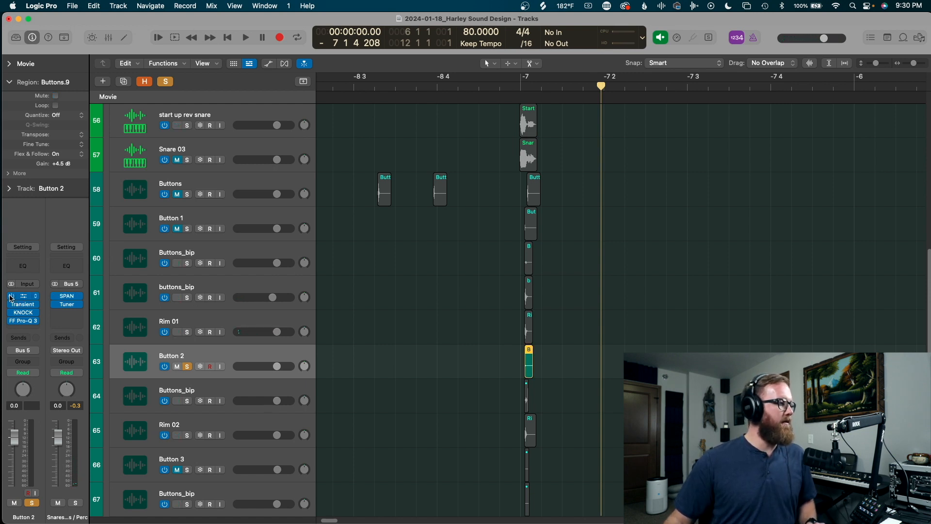
# Play the Button 2 region on track 63 repeatedly without its plug-ins.
pyautogui.press('space')
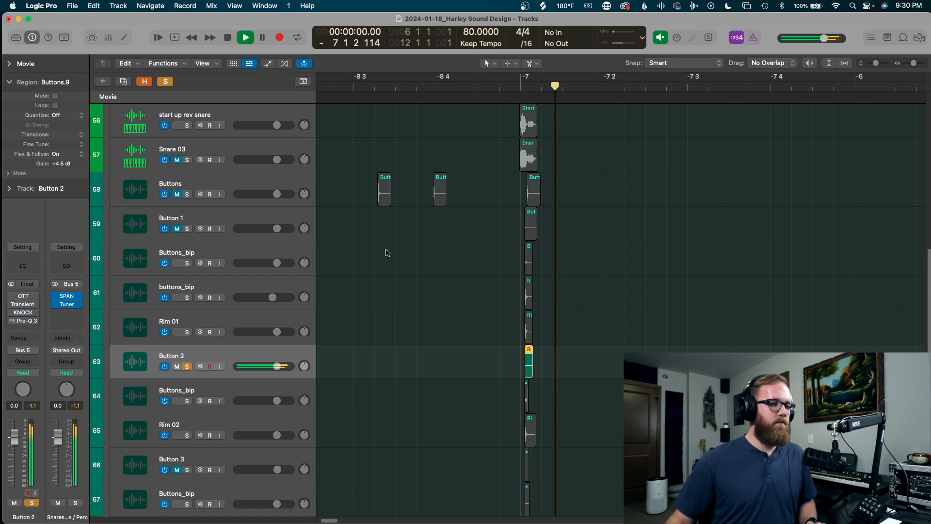
pyautogui.press('space')
pyautogui.scroll(-2, 386, 273)
pyautogui.press('space')
pyautogui.press('space')
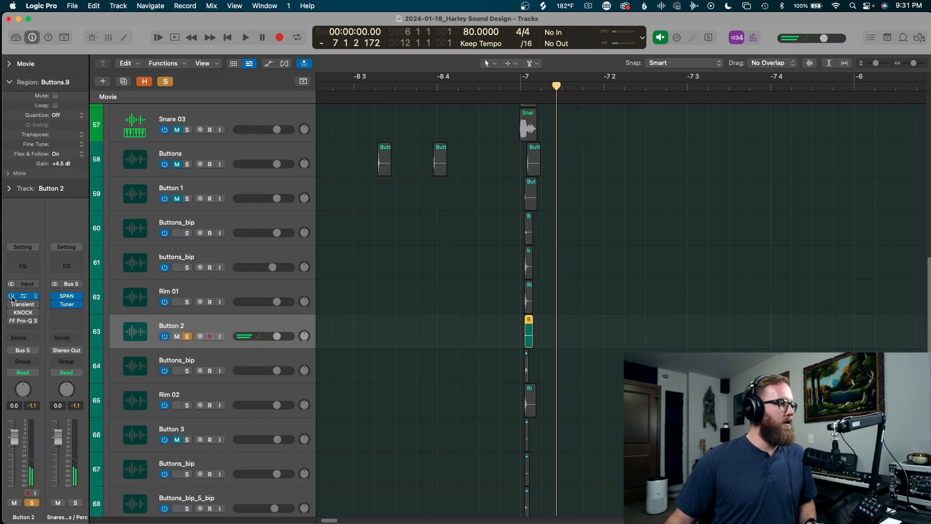
# Enable OTT with the PERC preset on Button 2, play the region through it, and close the window.
pyautogui.press('v')
pyautogui.press('space')
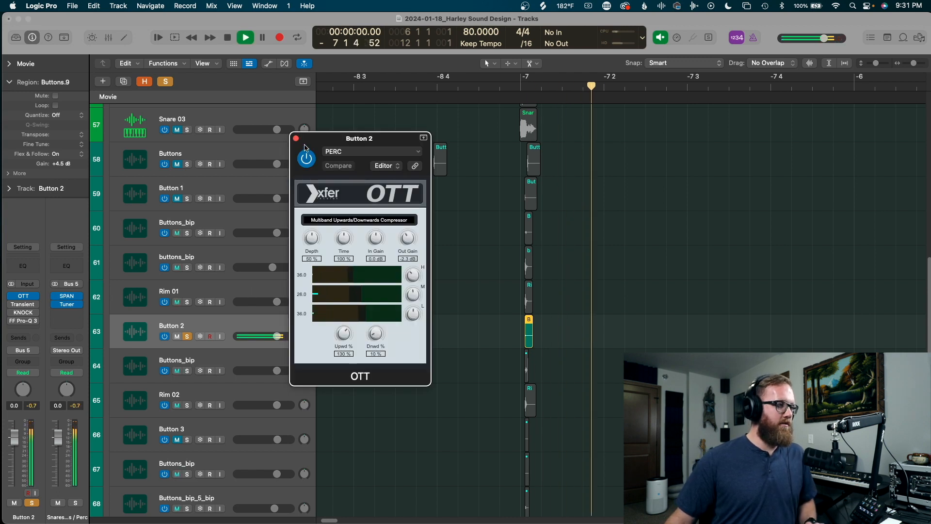
pyautogui.click(296, 139)
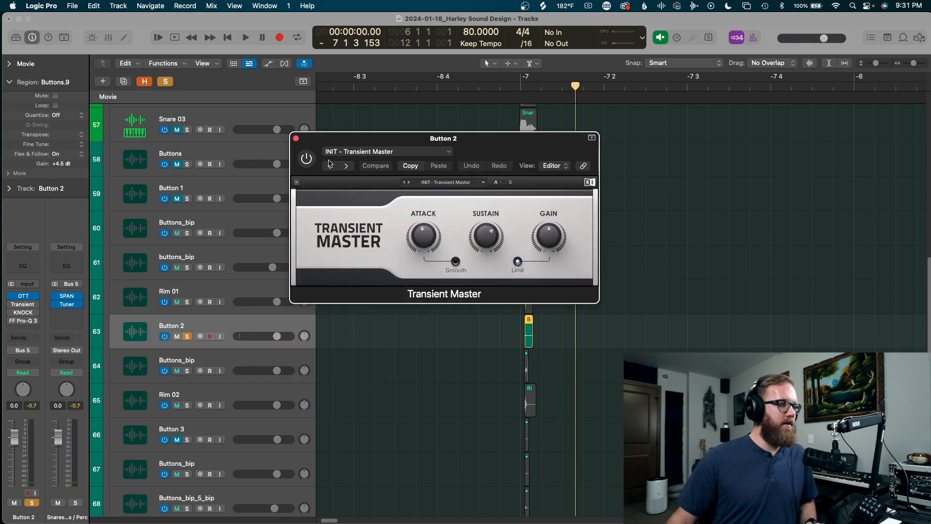
# Enable Transient Master on Button 2, inspect its attack and sustain settings, play the region, and close the window.
pyautogui.click(307, 159)
pyautogui.moveTo(411, 226); pyautogui.dragTo(422, 231)
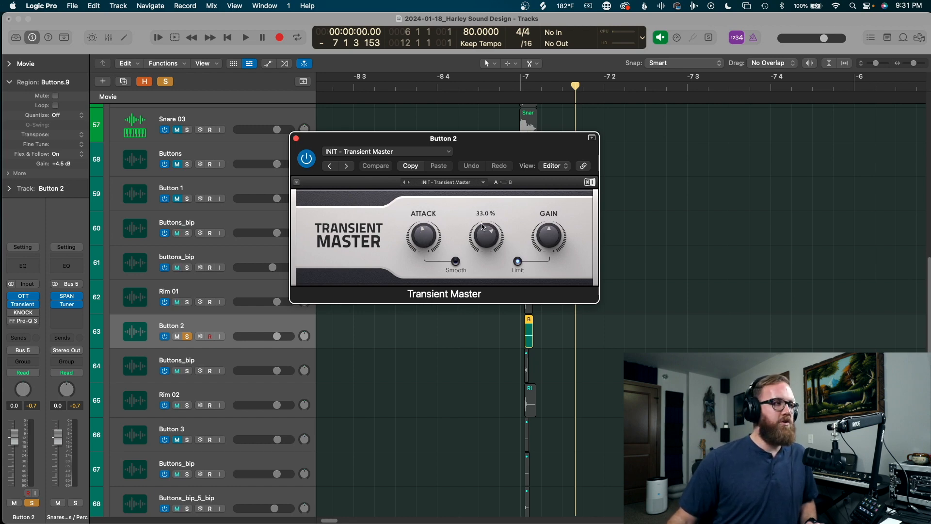
pyautogui.press('space')
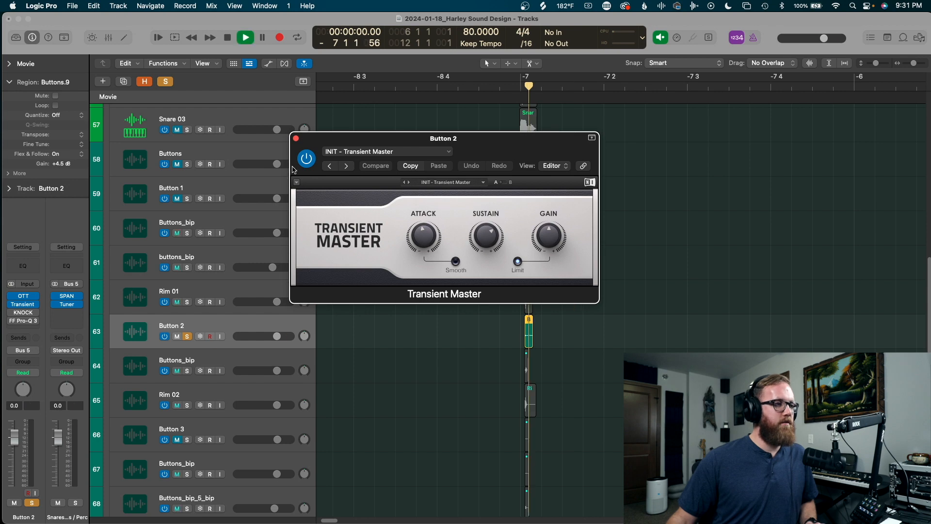
pyautogui.press('space')
pyautogui.click(296, 139)
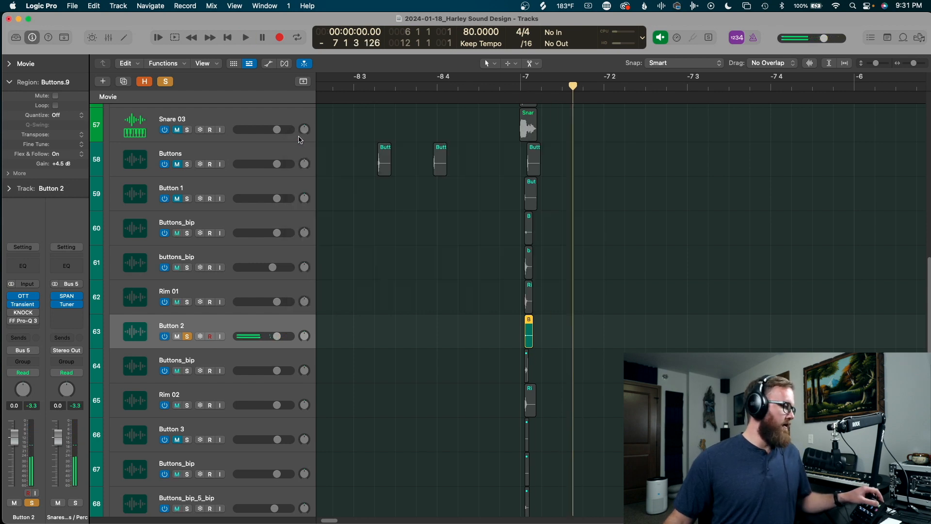
# Enable KNOCK on Button 2, play the region through it several times, and close the window.
pyautogui.press('v')
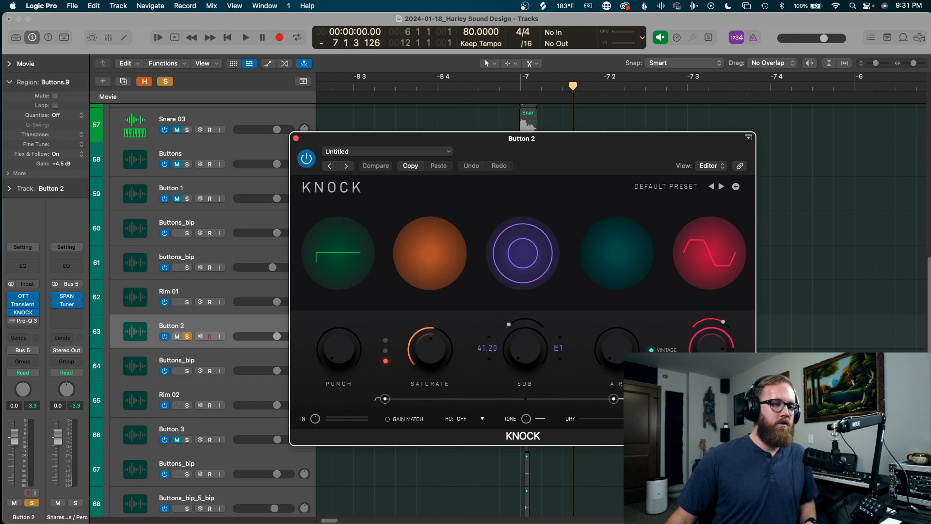
pyautogui.press('space')
pyautogui.press('space')
pyautogui.press('space')
pyautogui.press('space')
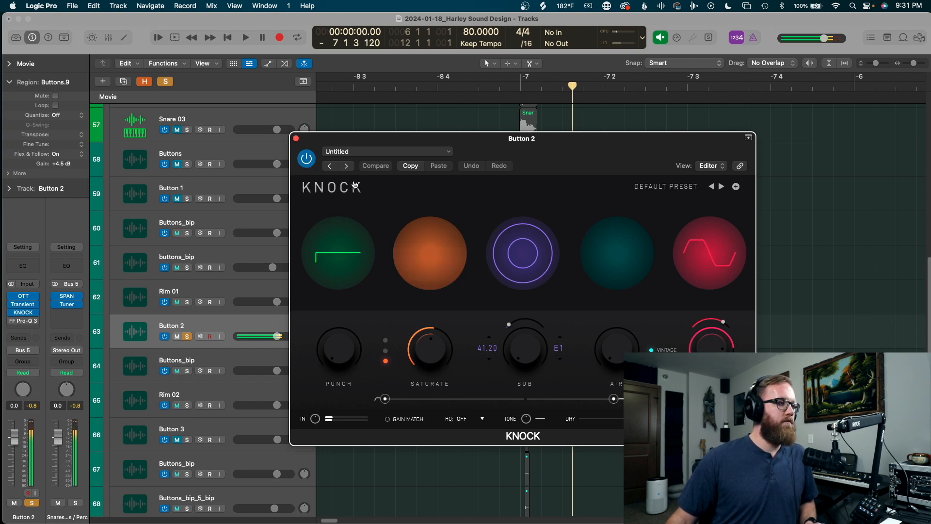
pyautogui.click(296, 139)
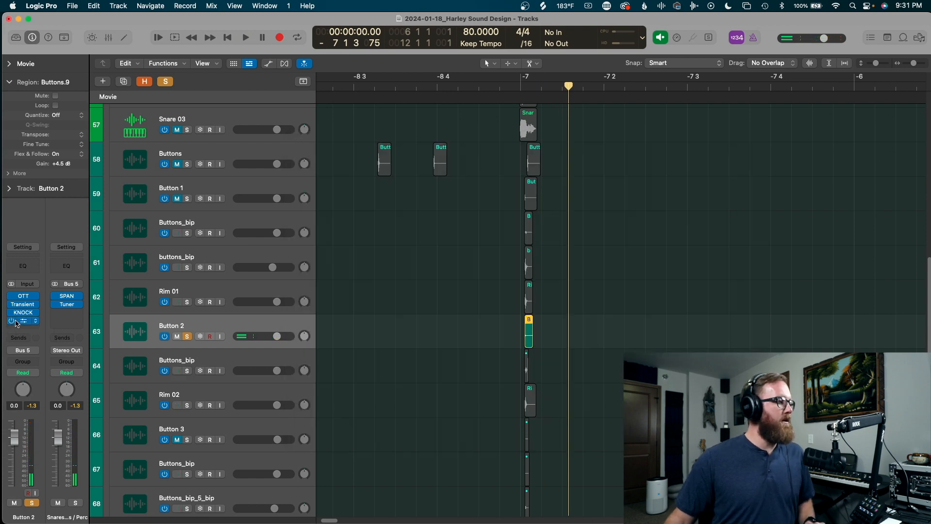
# Enable FF Pro-Q 3 on Button 2 and isolate its 8389.3 Hz high-cut band for audition.
pyautogui.click(22, 321)
pyautogui.moveTo(640, 267)
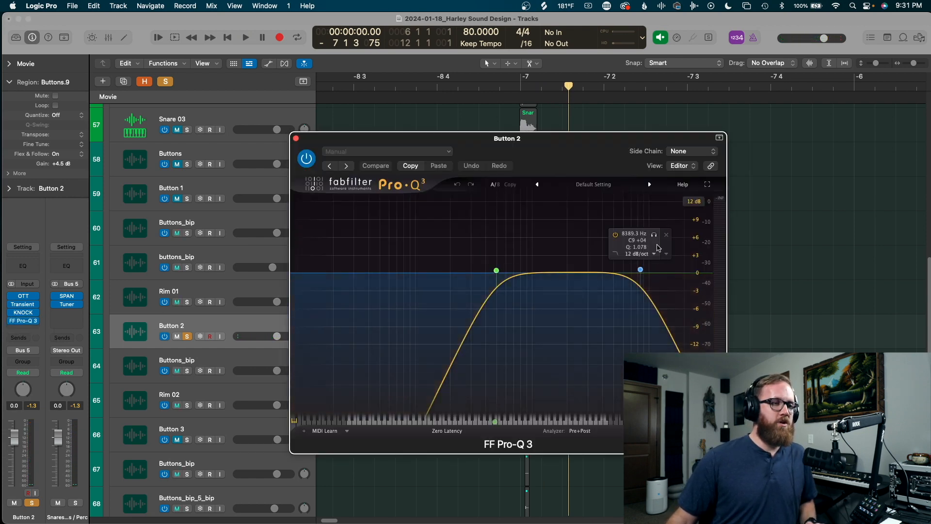
pyautogui.click(654, 236)
# Play the Buttons_bip region on track 64 dry and through KNOCK, close the plug-in window, and turn solo off.
pyautogui.press('space')
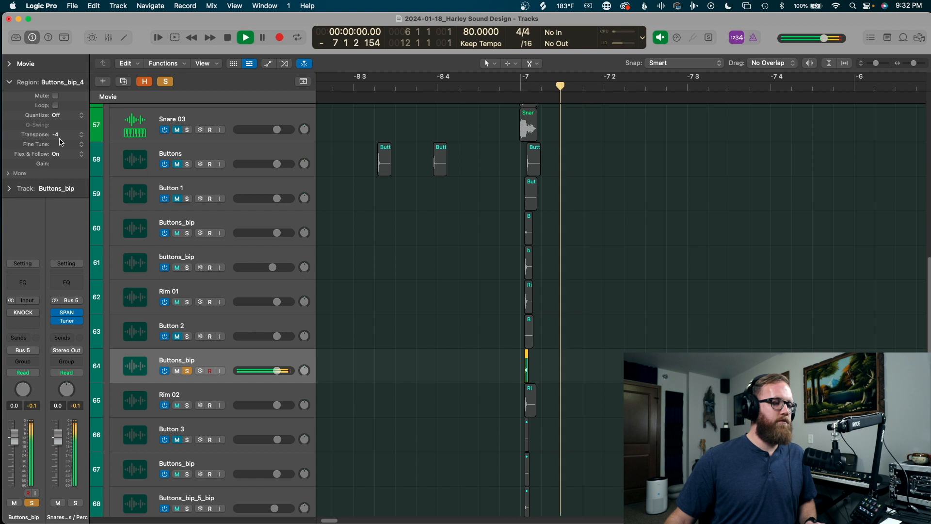
pyautogui.moveTo(14, 315)
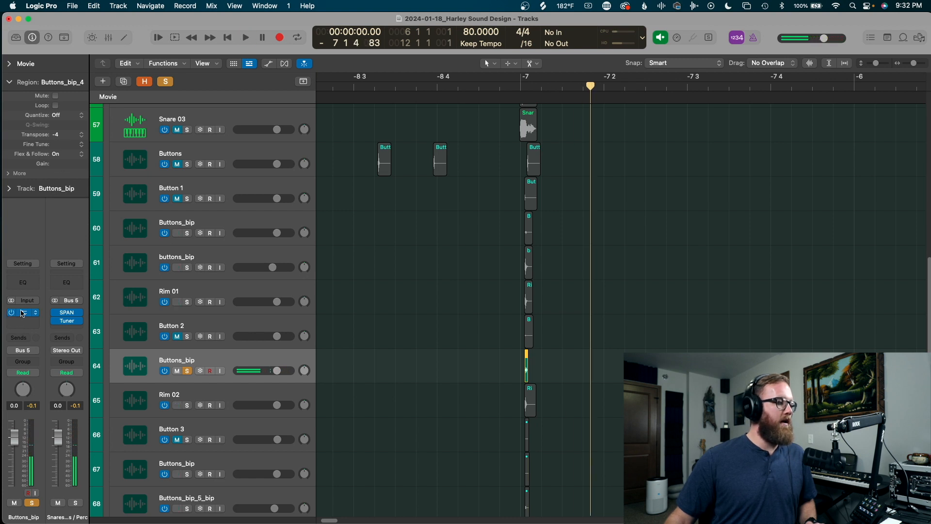
pyautogui.click(23, 313)
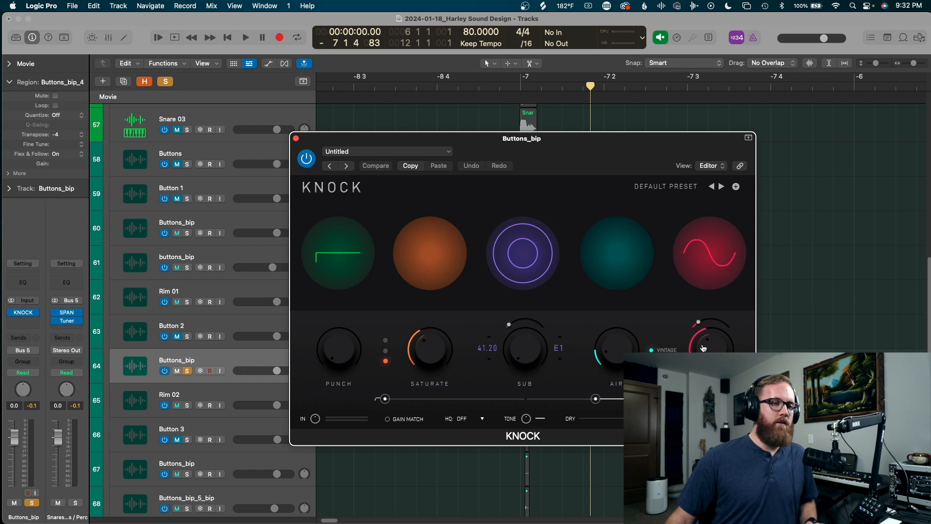
pyautogui.press('space')
pyautogui.press('space')
pyautogui.click(296, 138)
pyautogui.press('s')
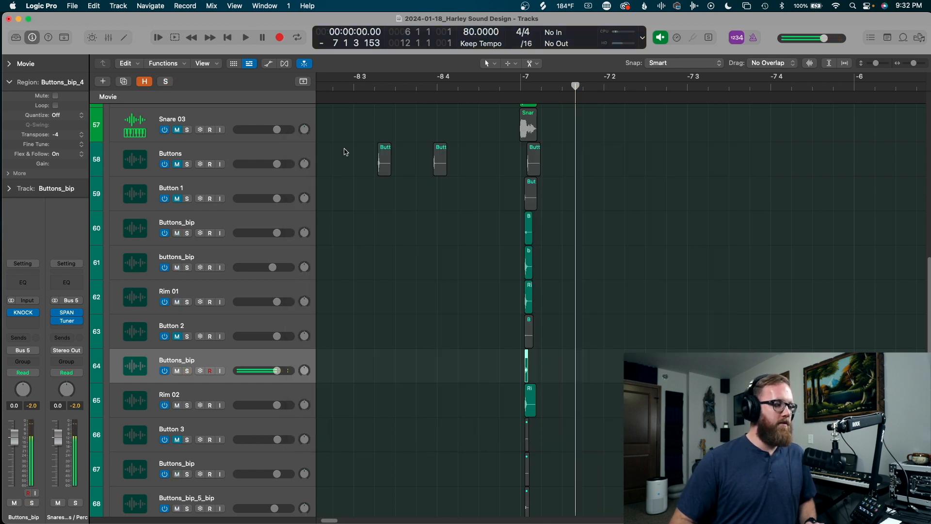
# Solo the Rim 02 track and play its finished rim sample.
pyautogui.press('Down')
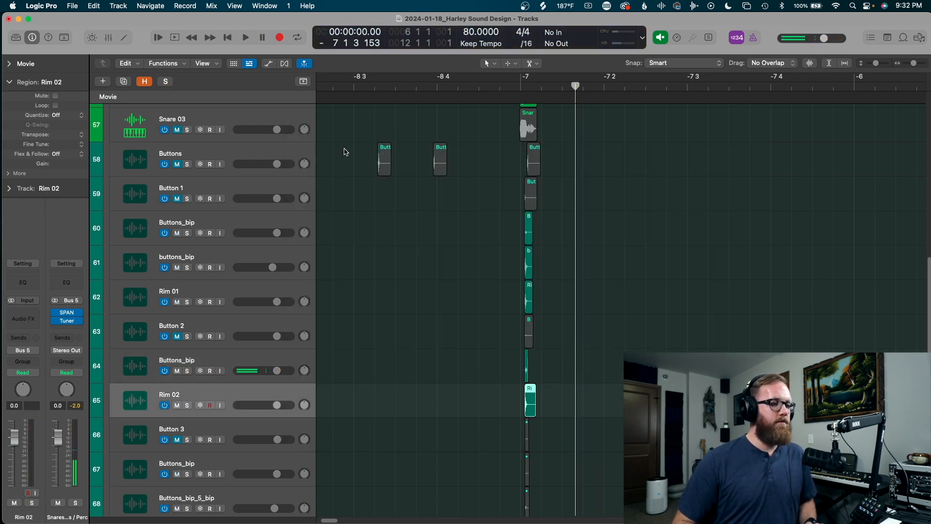
pyautogui.press('s')
pyautogui.press('space')
pyautogui.press('space')
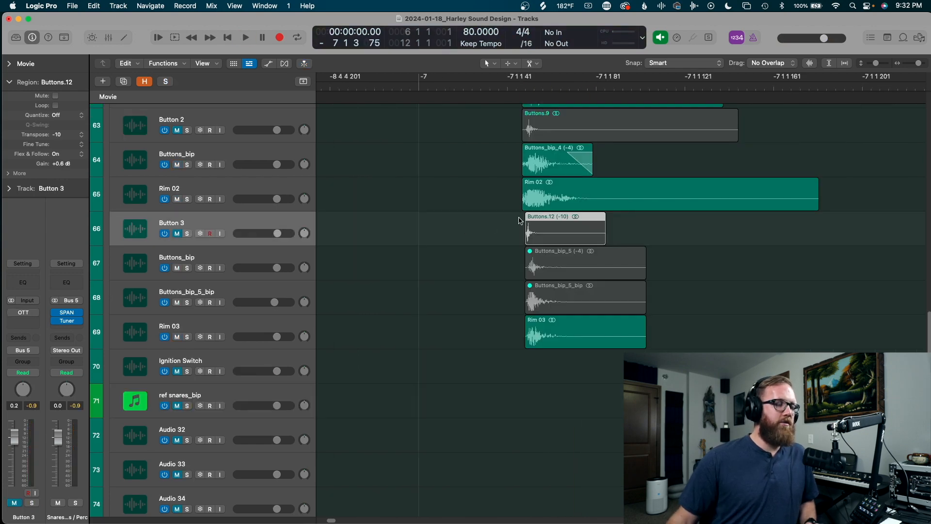
# Solo Button 3, play its Buttons.12 region dry and through OTT, close the plug-in window, and turn solo off.
pyautogui.press('s')
pyautogui.press('space')
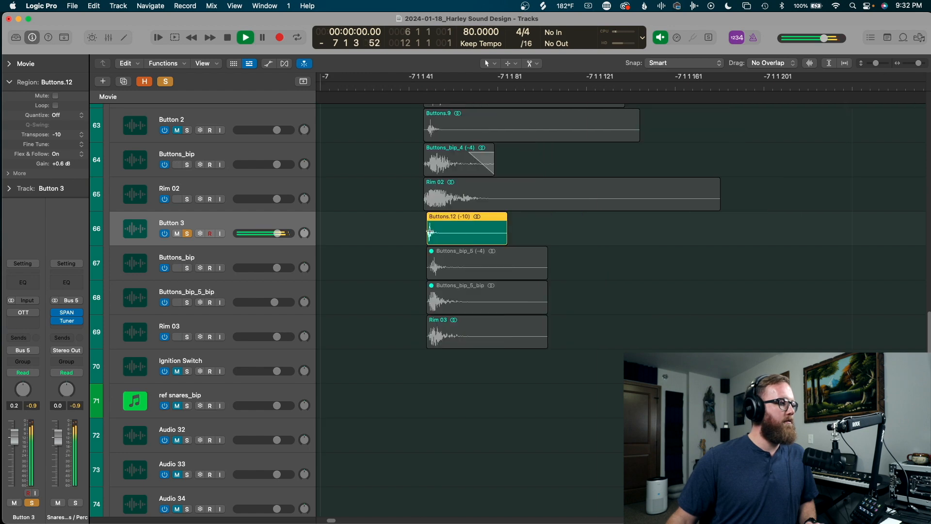
pyautogui.click(13, 314)
pyautogui.press('super+Left')
pyautogui.press('super+Left')
pyautogui.press('super+Left')
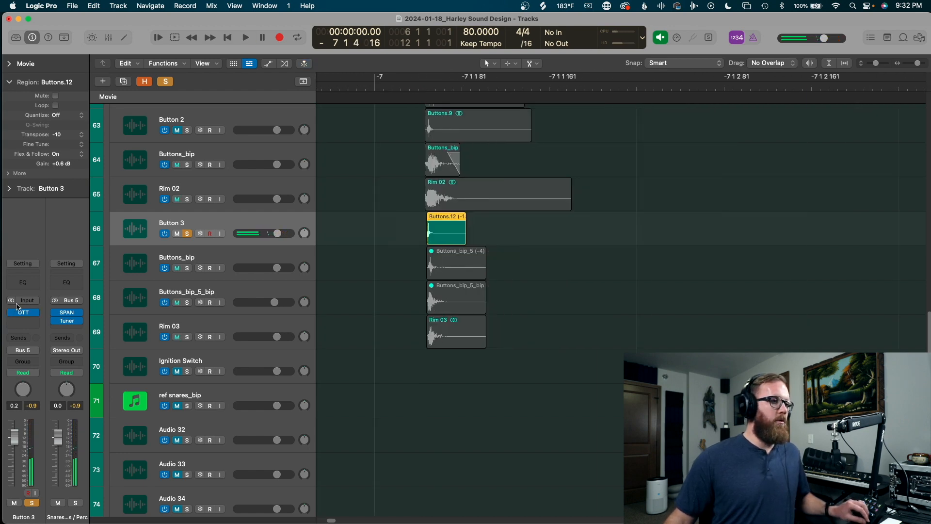
pyautogui.click(27, 312)
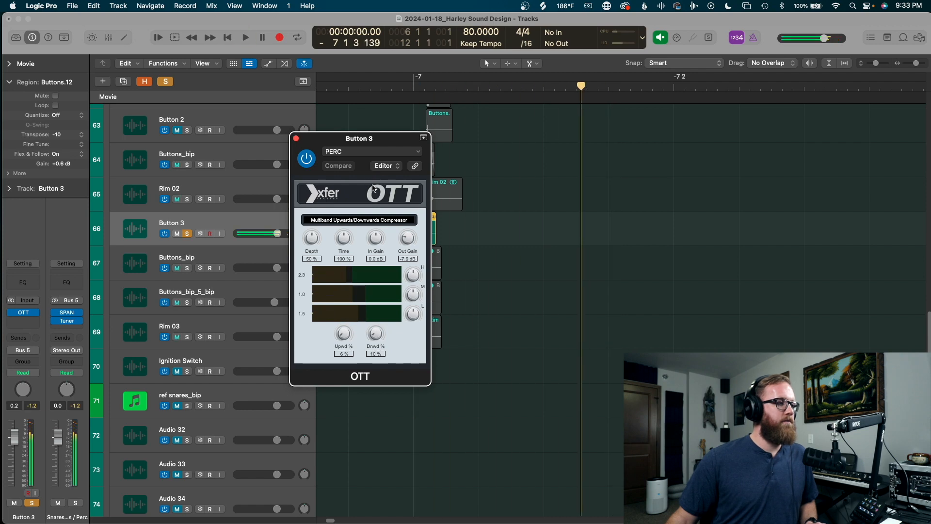
pyautogui.click(297, 139)
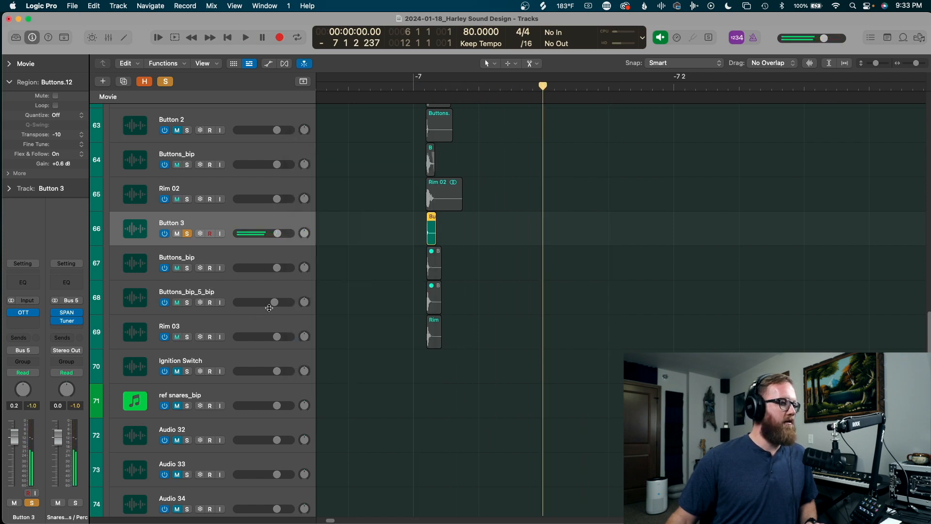
pyautogui.press('s')
# Unmute the Buttons_bip_5 region on track 67, solo the track, and play it dry and through KNOCK.
pyautogui.press('Down')
pyautogui.hotkey('ctrl', 'm')
pyautogui.press('s')
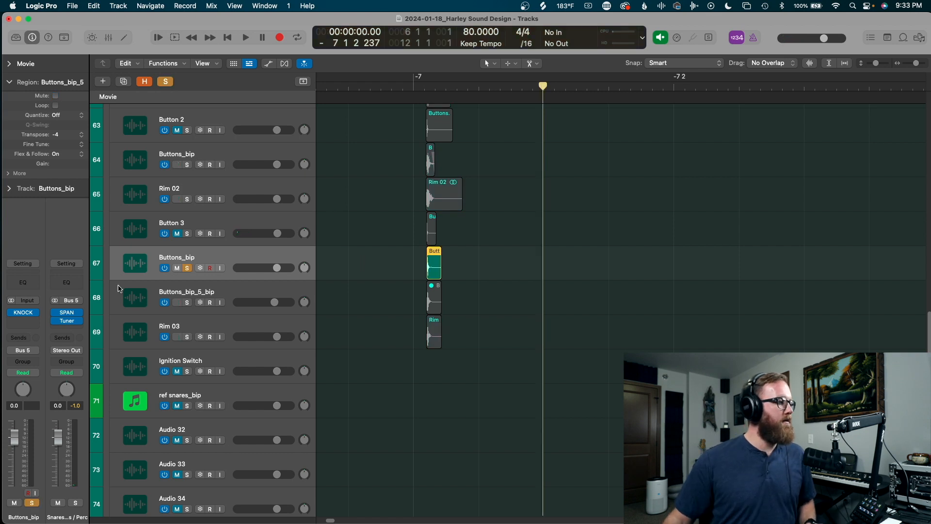
pyautogui.click(12, 313)
pyautogui.press('space')
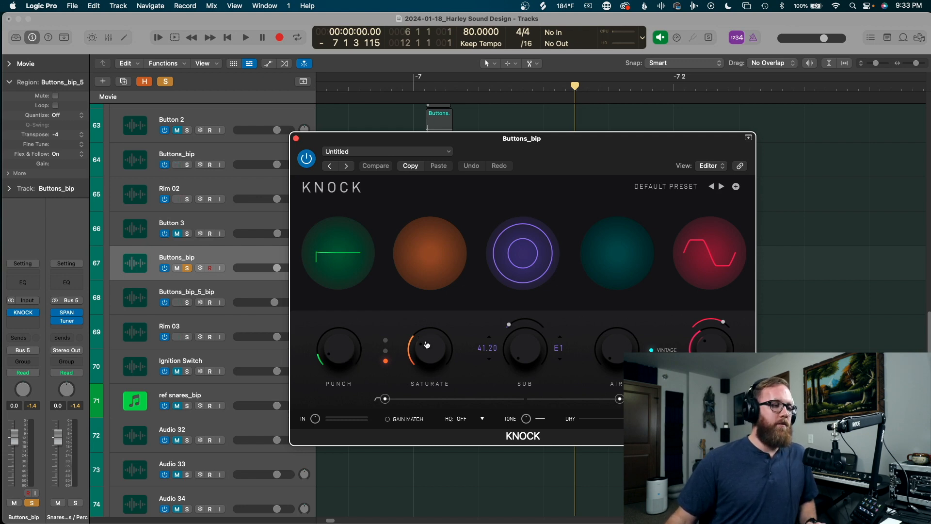
pyautogui.press('space')
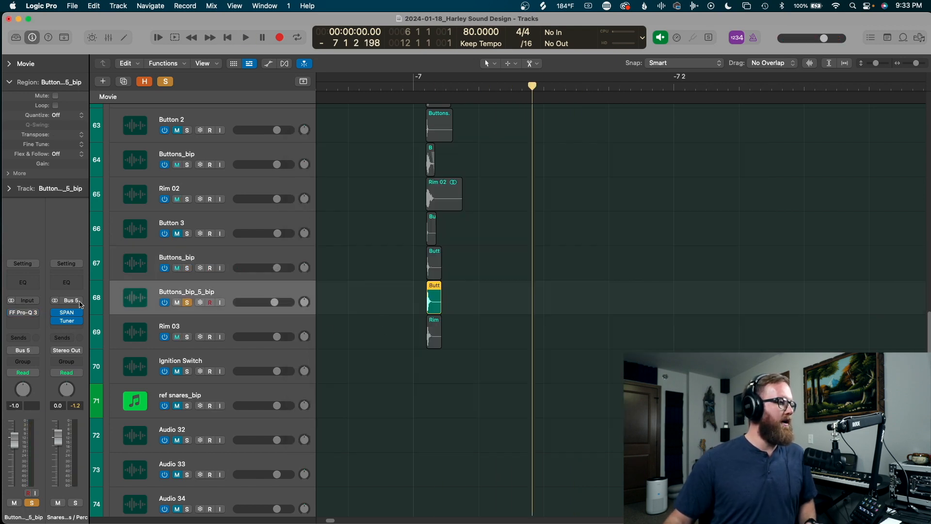
# Play Buttons_bip_5_bip on track 68 dry, inspect its FF Pro-Q 3 bands, and turn solo off.
pyautogui.press('space')
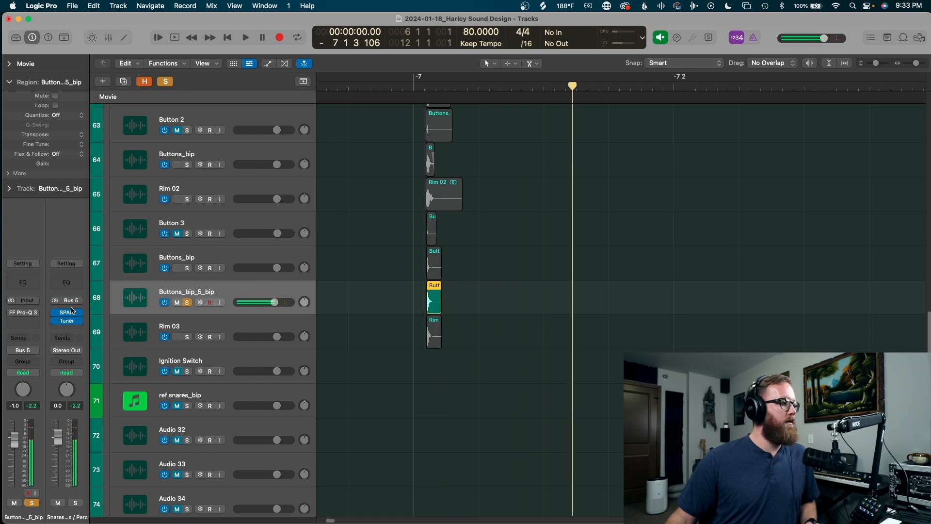
pyautogui.click(41, 312)
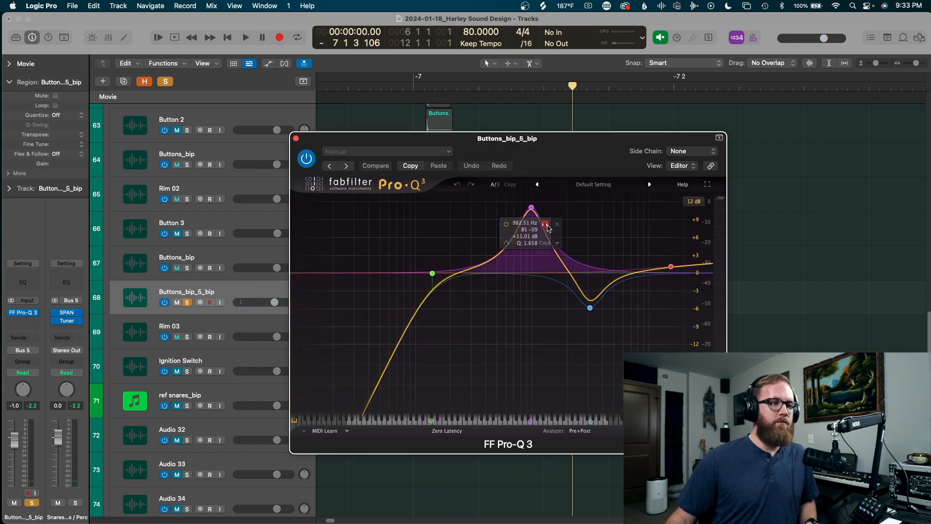
pyautogui.click(295, 138)
pyautogui.press('s')
# Solo the Rim 03 track and play its finished rim sample.
pyautogui.press('Down')
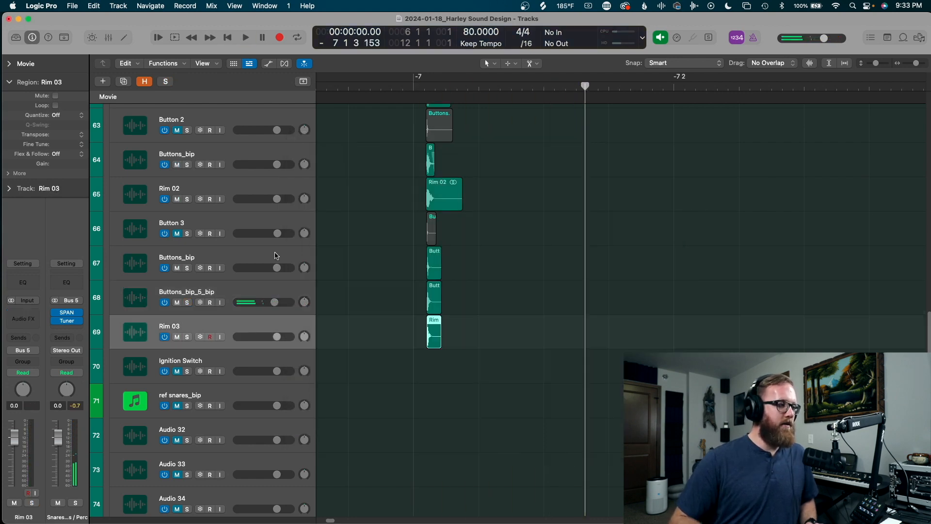
pyautogui.press('s')
pyautogui.press('space')
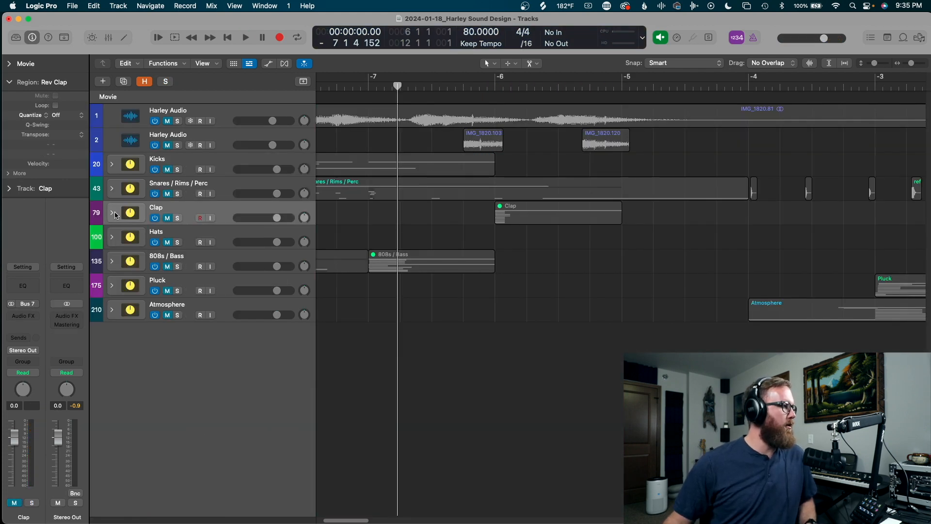
# Expand the Clap track stack and solo the Rev Clap track.
pyautogui.click(112, 213)
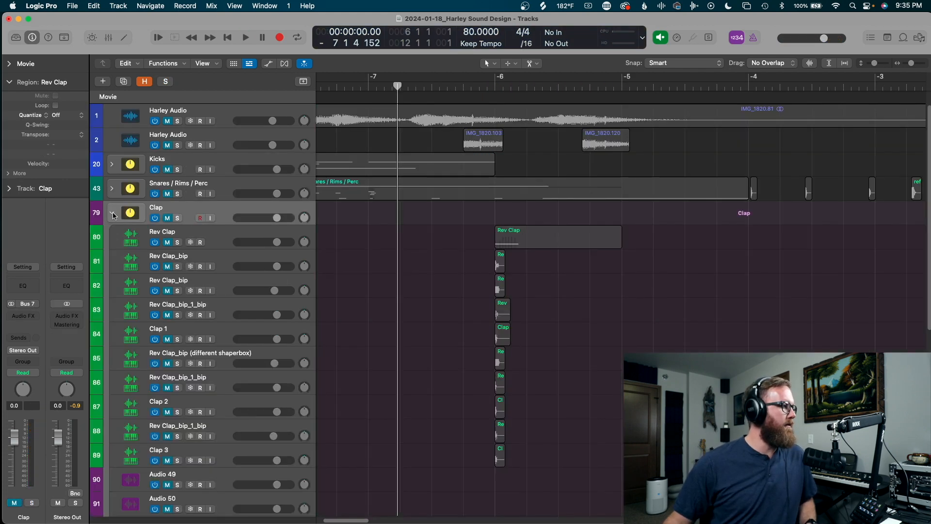
pyautogui.click(209, 233)
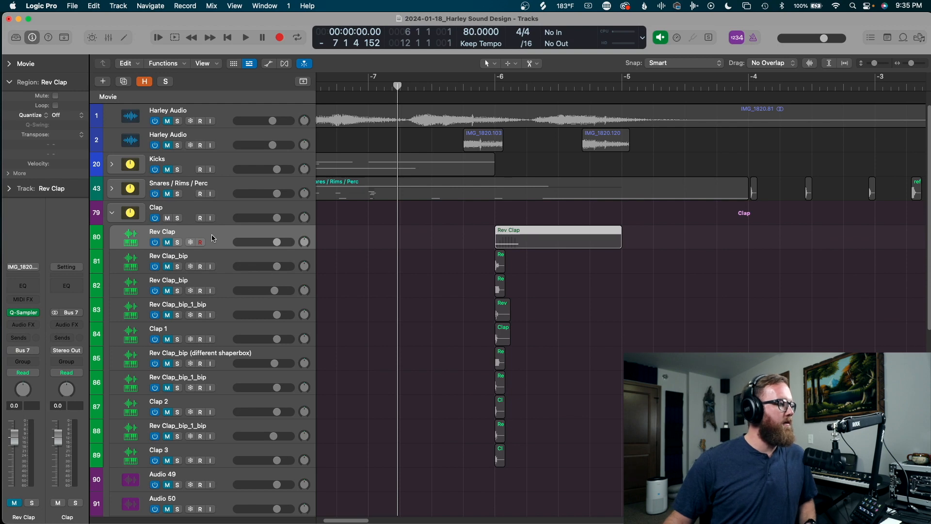
pyautogui.press('s')
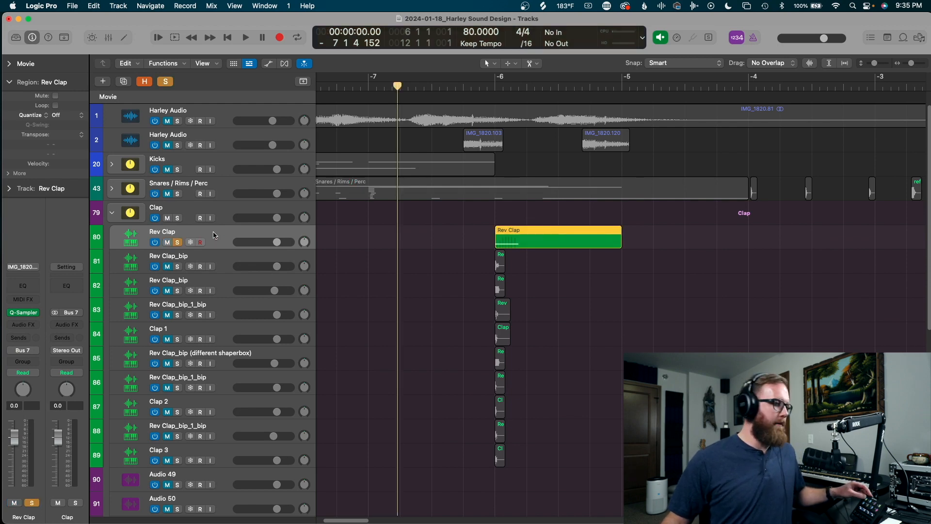
# Open Rev Clap's Quick Sampler with IMG_1820.103.wav, play the region twice, and close the window.
pyautogui.press('v')
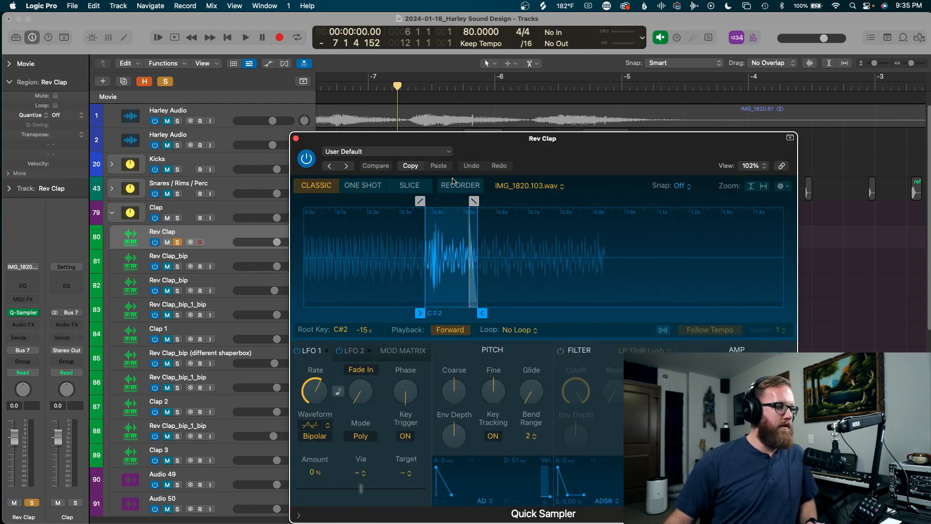
pyautogui.press('space')
pyautogui.press('space')
pyautogui.press('space')
pyautogui.press('space')
pyautogui.click(296, 138)
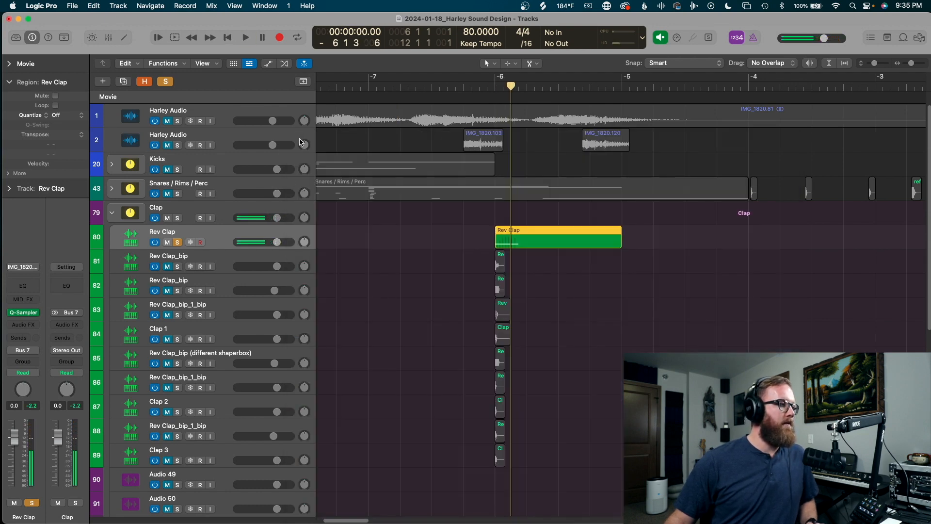
# Move the solo from Rev Clap to the Rev Clap_bip track on track 81.
pyautogui.click(239, 253)
pyautogui.press('s')
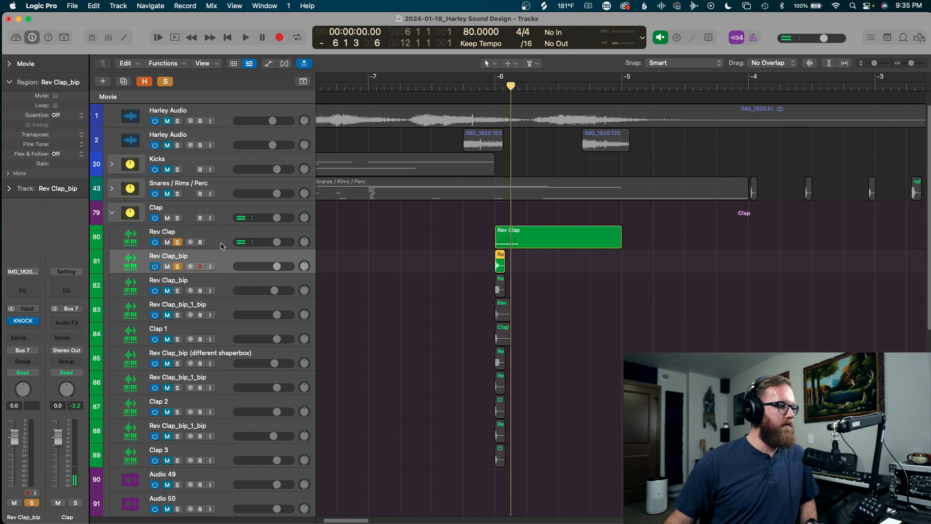
pyautogui.click(225, 243)
pyautogui.press('s')
pyautogui.click(226, 257)
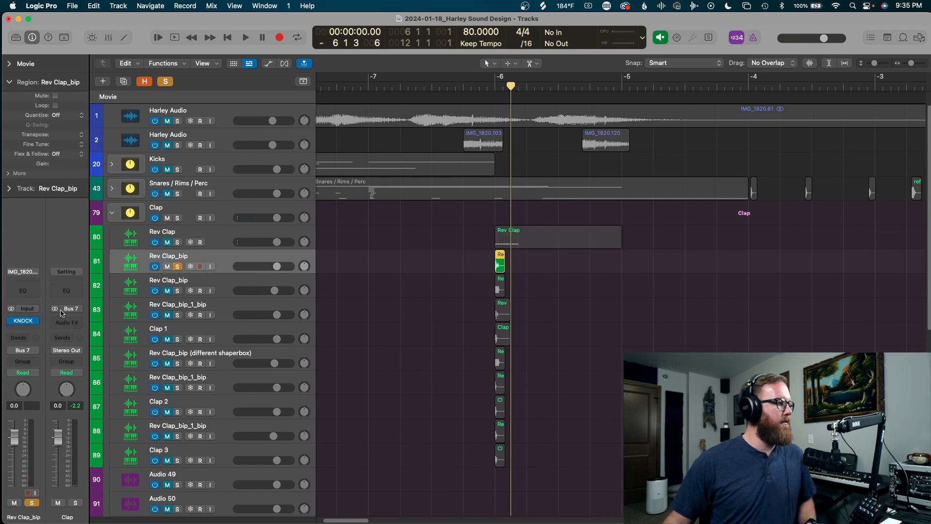
# Play the Rev Clap_bip region on track 81 without KNOCK and examine its waveform up close.
pyautogui.press('space')
pyautogui.press('space')
pyautogui.press('super+Down')
pyautogui.press('super+Down')
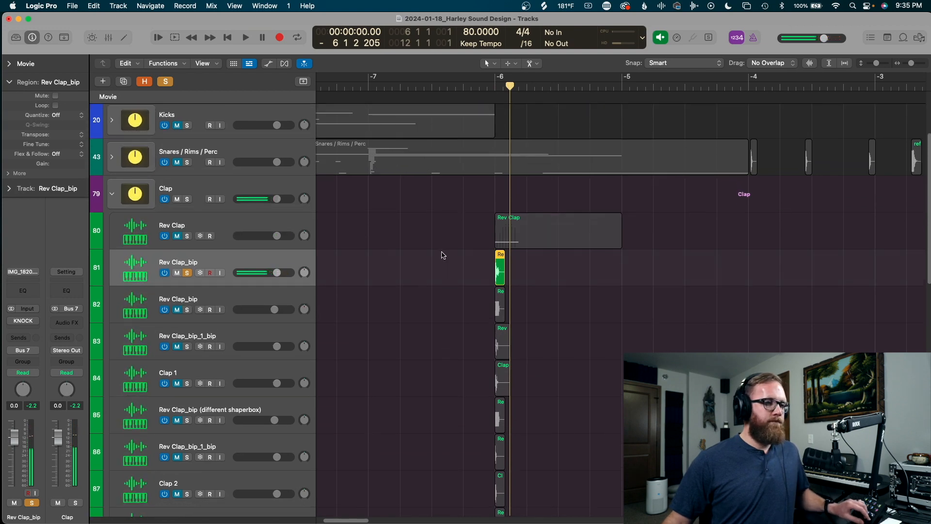
pyautogui.press('super+Right')
pyautogui.press('super+Right')
pyautogui.press('super+Right')
pyautogui.press('super+Right')
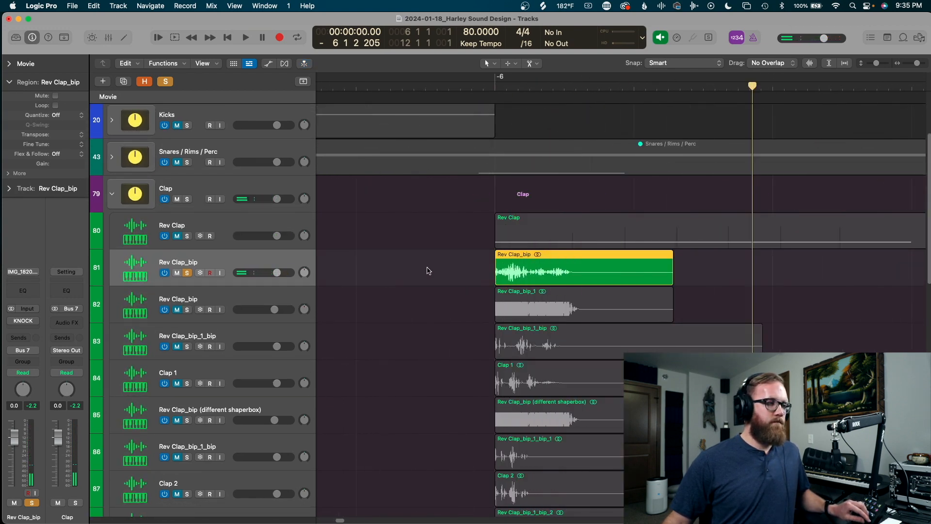
# Enable KNOCK on track 81's Rev Clap_bip, play the region through it, close the window, and turn solo off.
pyautogui.click(24, 322)
pyautogui.press('space')
pyautogui.press('space')
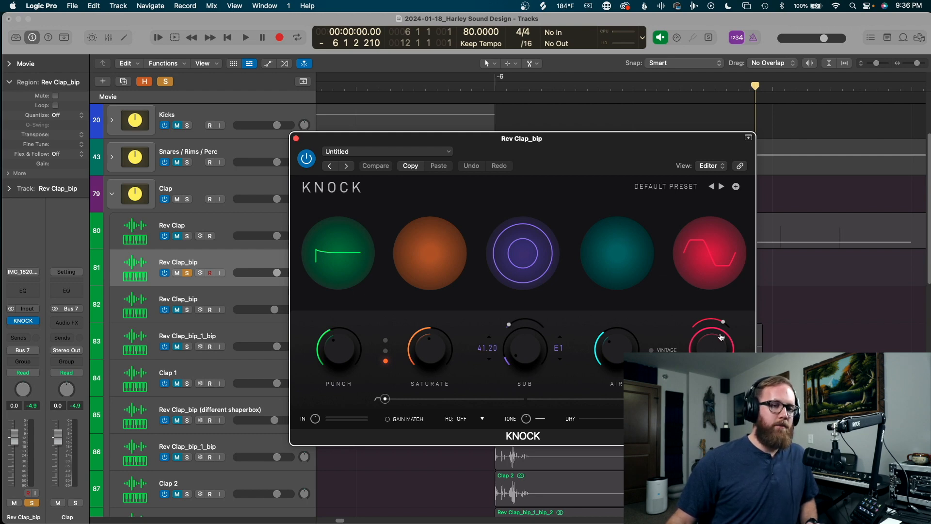
pyautogui.press('space')
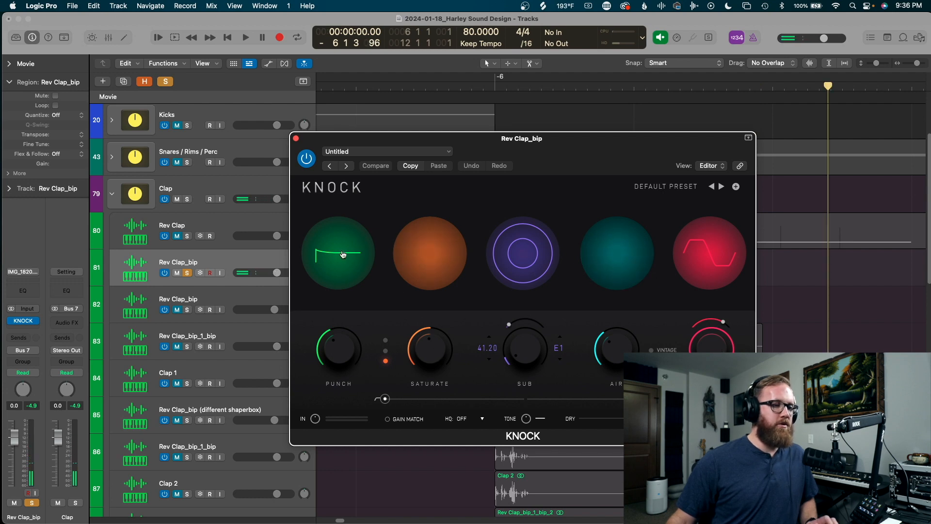
pyautogui.click(296, 139)
pyautogui.press('s')
# Solo Rev Clap_bip on track 82, play it dry and through FF Pro-Q 3, and close the plug-in window.
pyautogui.click(267, 295)
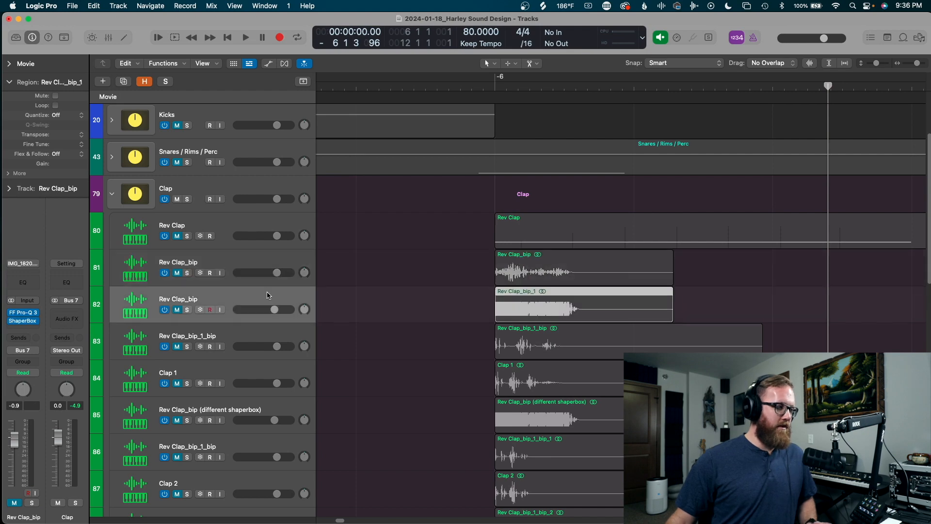
pyautogui.press('s')
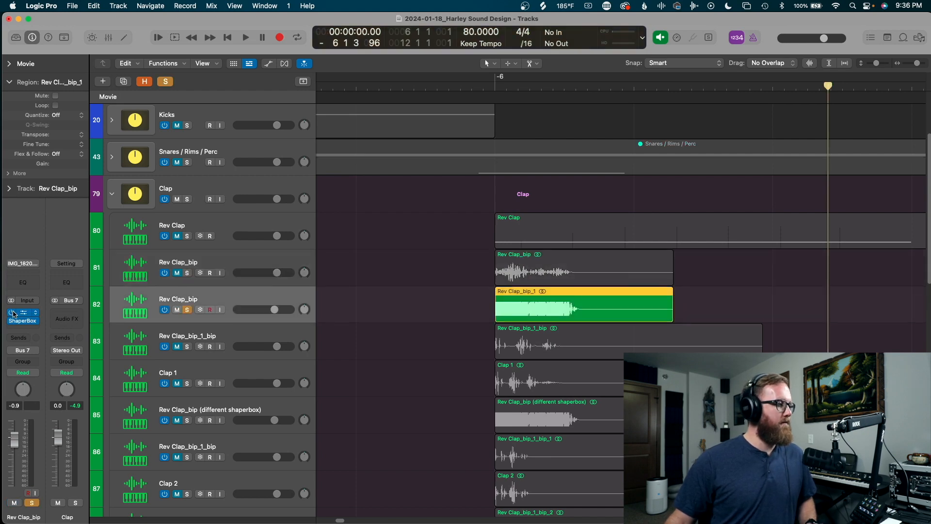
pyautogui.press('space')
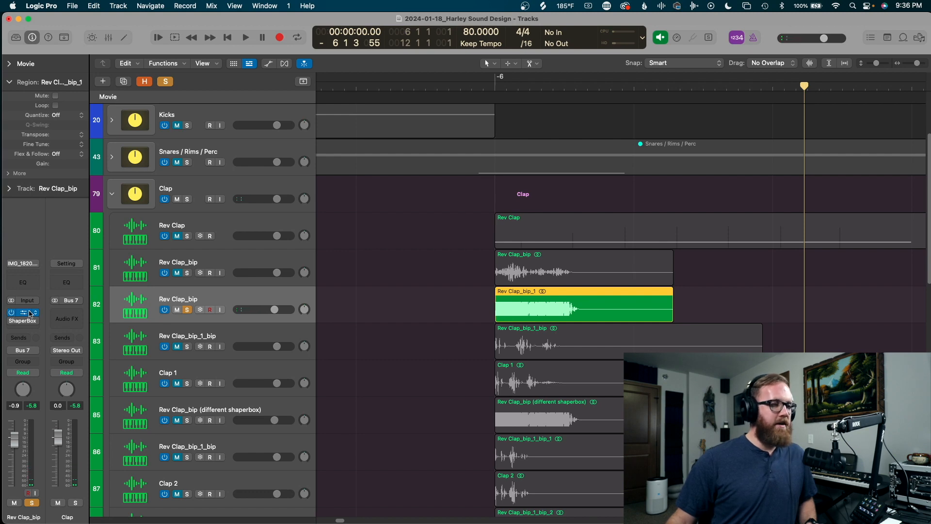
pyautogui.click(28, 314)
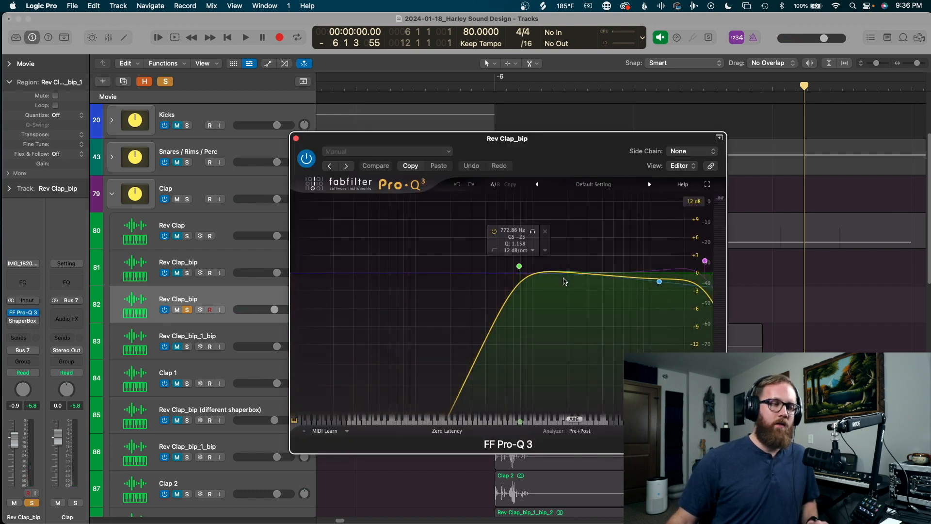
pyautogui.press('space')
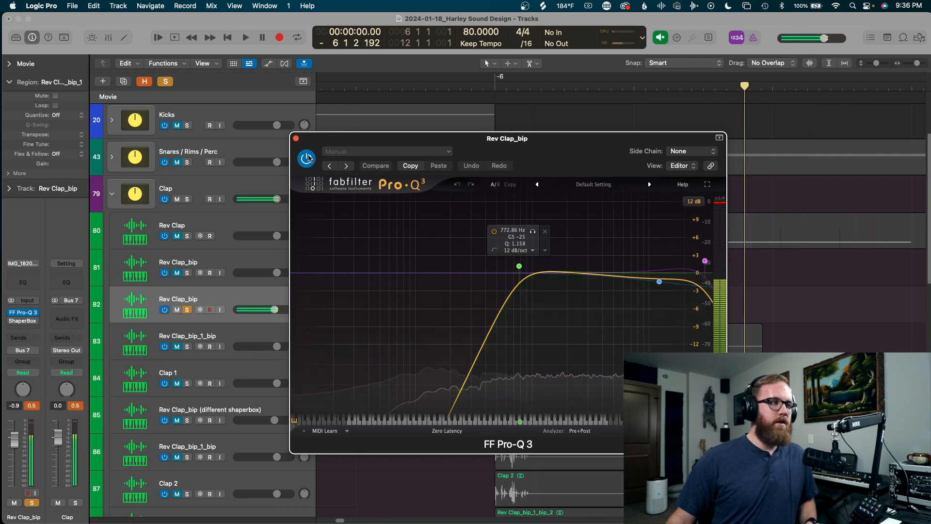
pyautogui.click(296, 139)
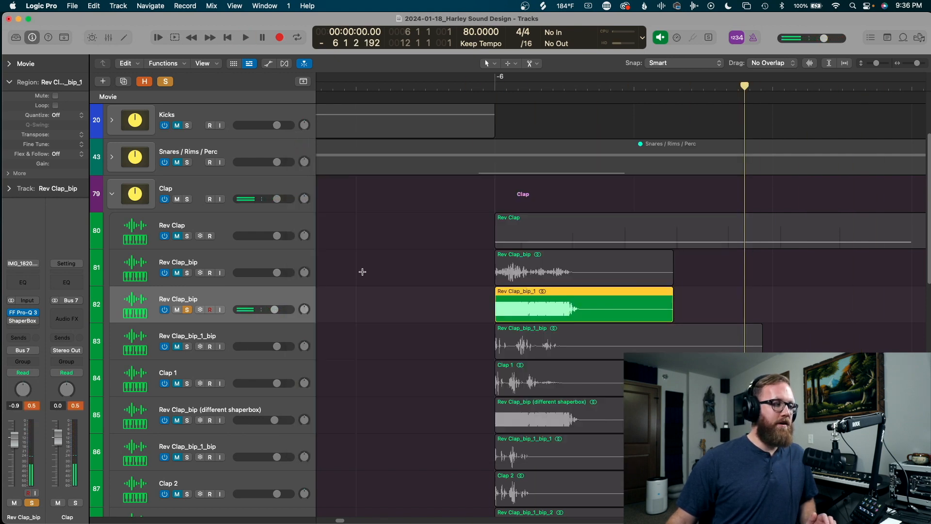
# Enable ShaperBox on track 82's Rev Clap_bip, play the region through its volume curve, close the window, and turn solo off.
pyautogui.click(10, 326)
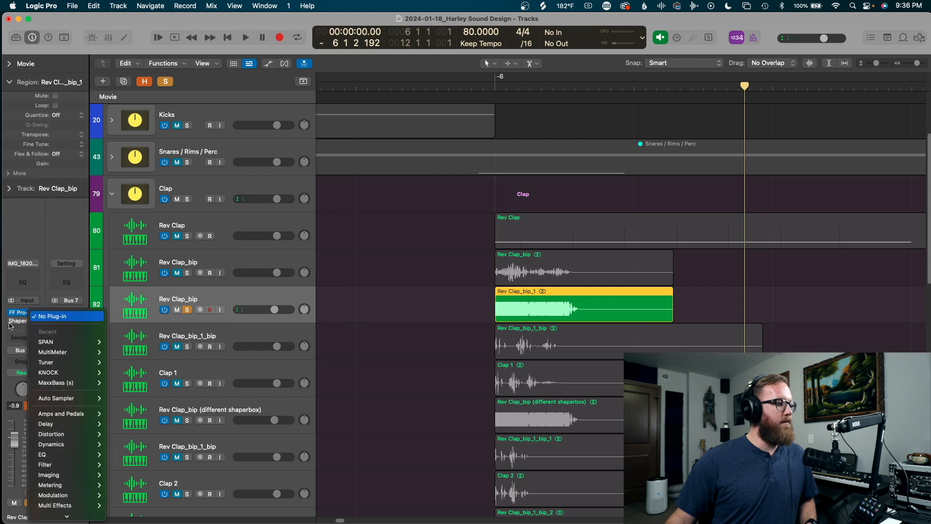
pyautogui.click(38, 291)
pyautogui.click(12, 321)
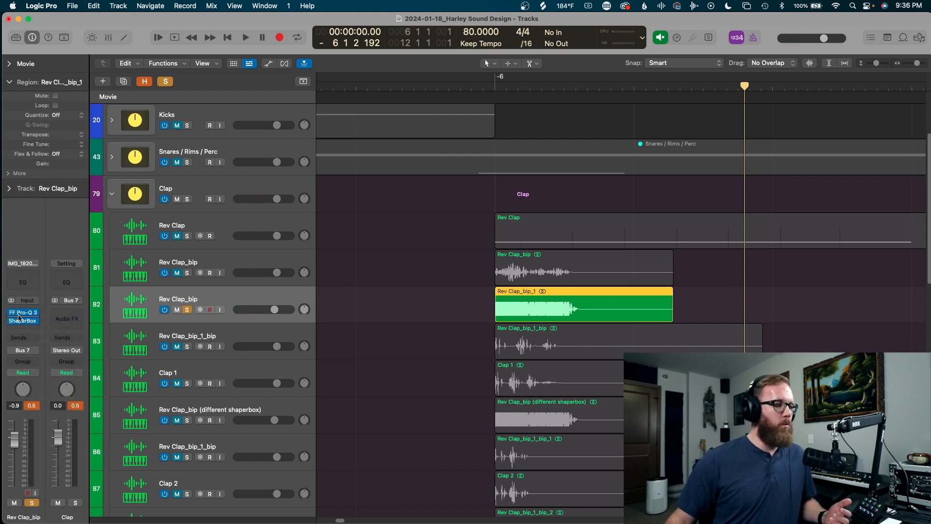
pyautogui.click(23, 323)
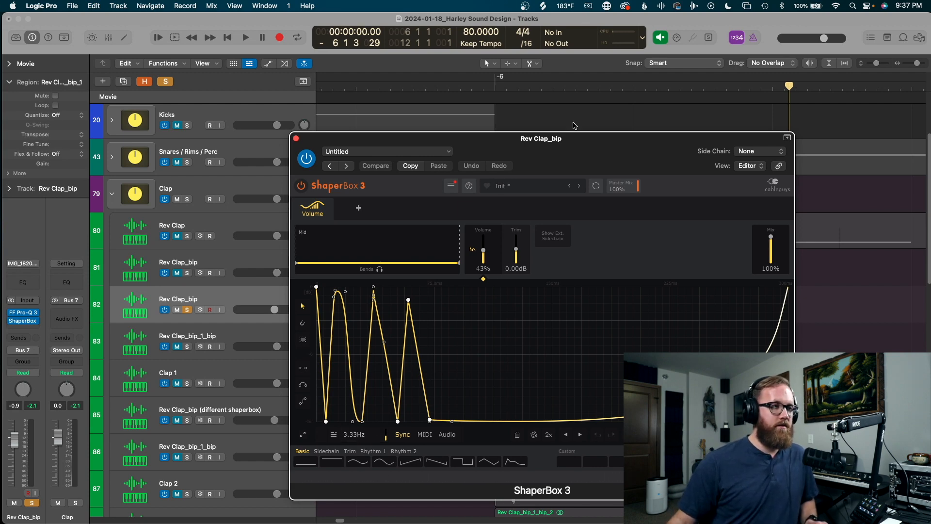
pyautogui.press('space')
pyautogui.press('space')
pyautogui.press('v')
pyautogui.press('s')
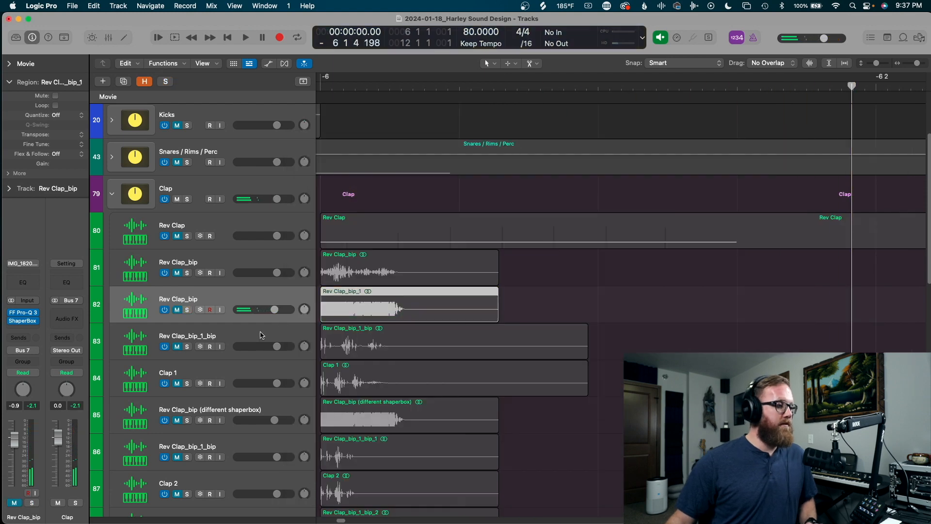
# Solo Rev Clap_bip_1_bip on track 83 and play the region without its plug-ins.
pyautogui.click(262, 335)
pyautogui.moveTo(9, 317)
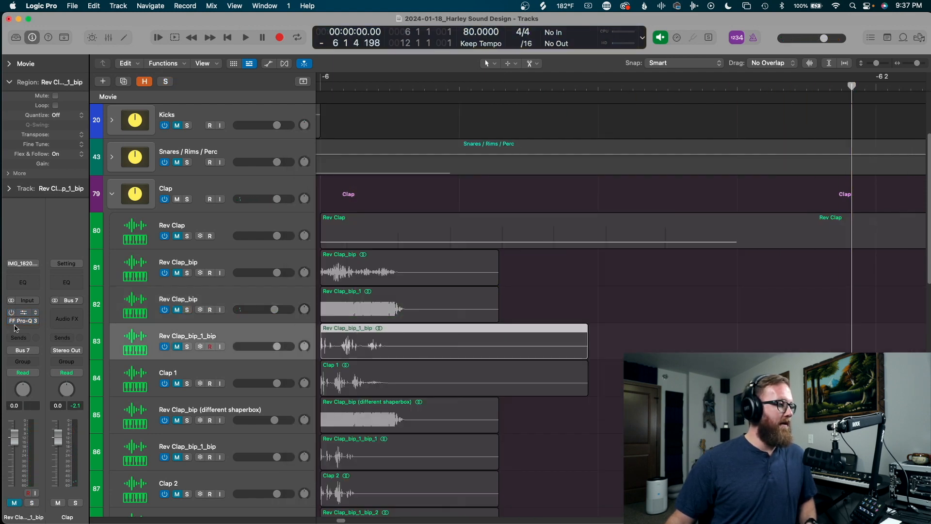
pyautogui.press('super+Left')
pyautogui.press('super+Left')
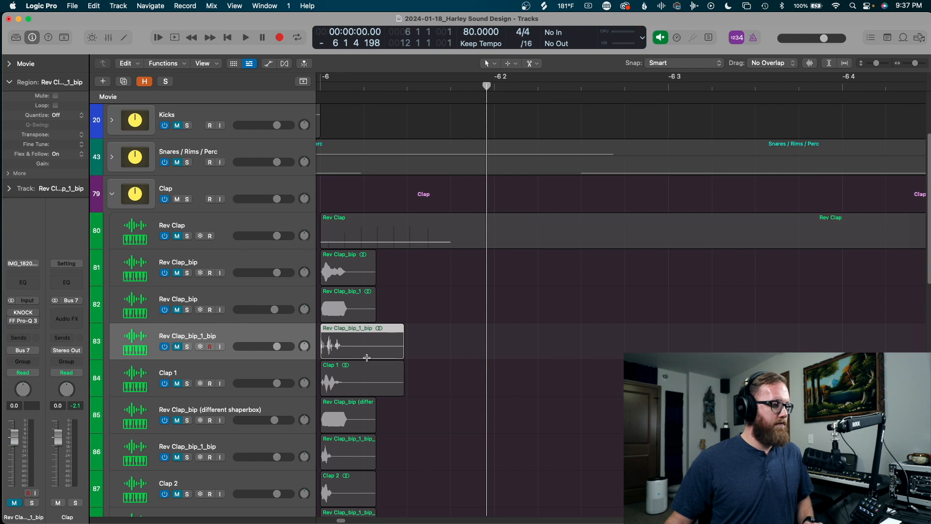
pyautogui.press('s')
pyautogui.press('space')
pyautogui.press('space')
pyautogui.hscroll(-3, 369, 318)
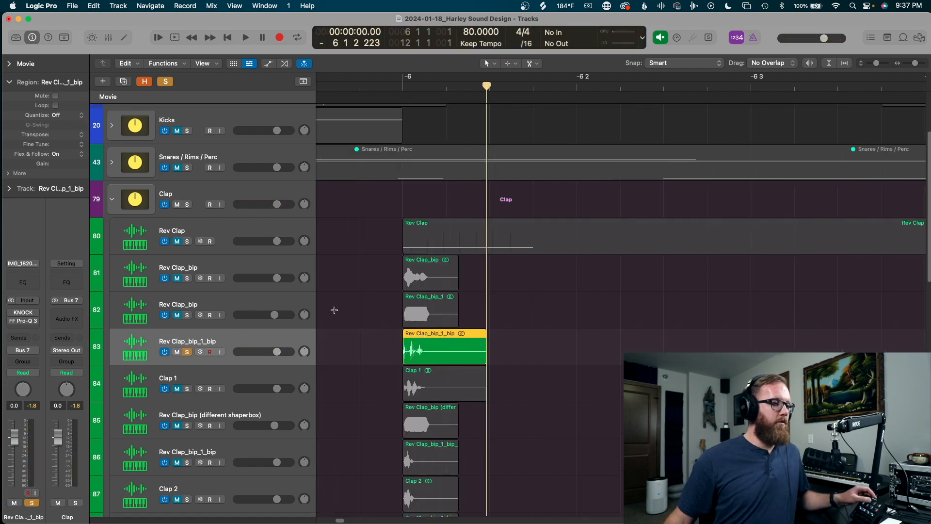
# Enable KNOCK on track 83's Rev Clap_bip_1_bip and play the region through it.
pyautogui.press('v')
pyautogui.click(304, 158)
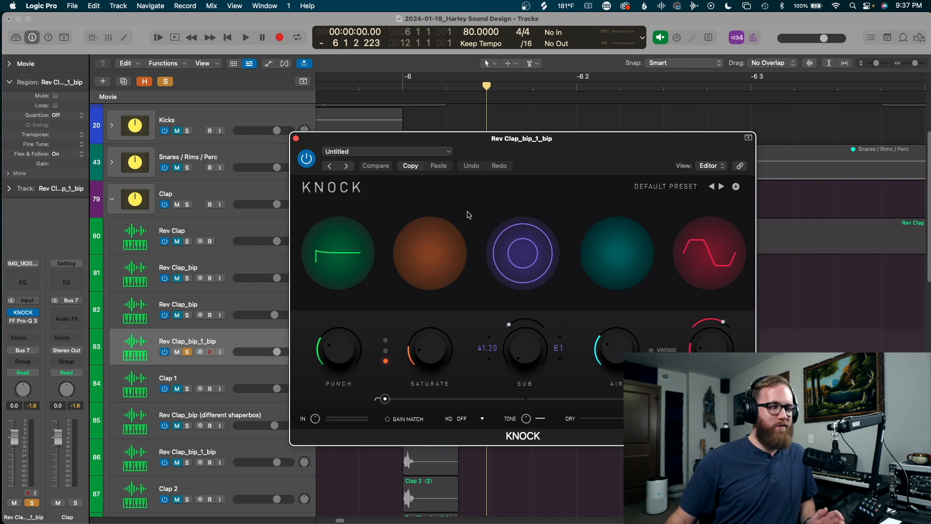
pyautogui.press('space')
# Enable FF Pro-Q 3 on track 83, play the region through both plug-ins, and open the equalizer to examine its curve.
pyautogui.click(11, 321)
pyautogui.press('space')
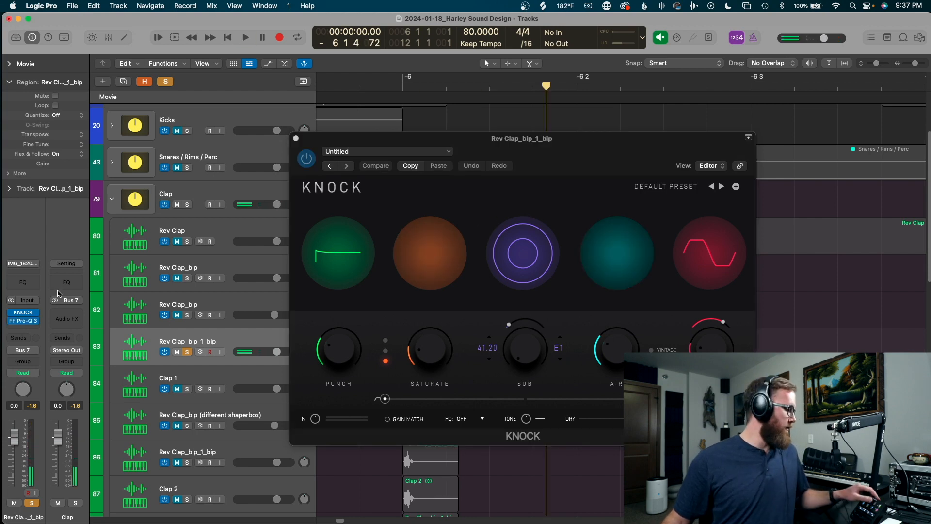
pyautogui.click(23, 320)
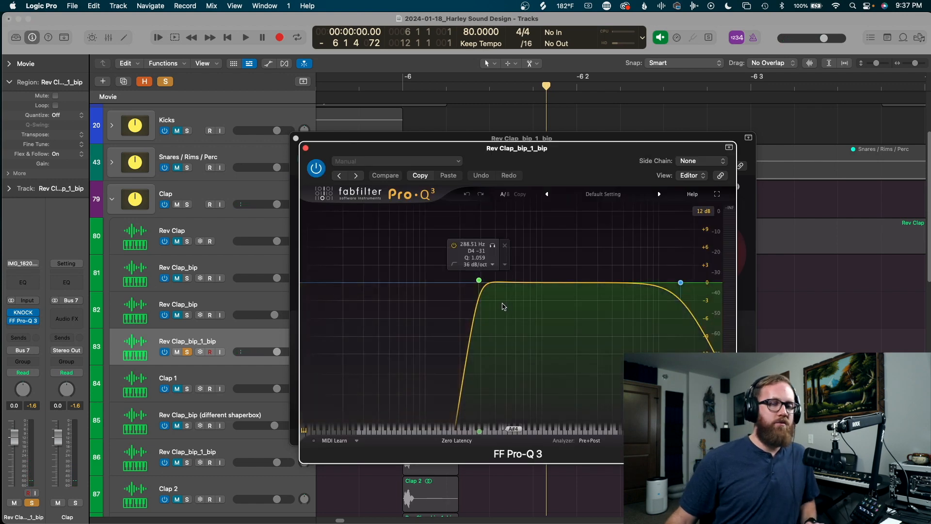
pyautogui.press('space')
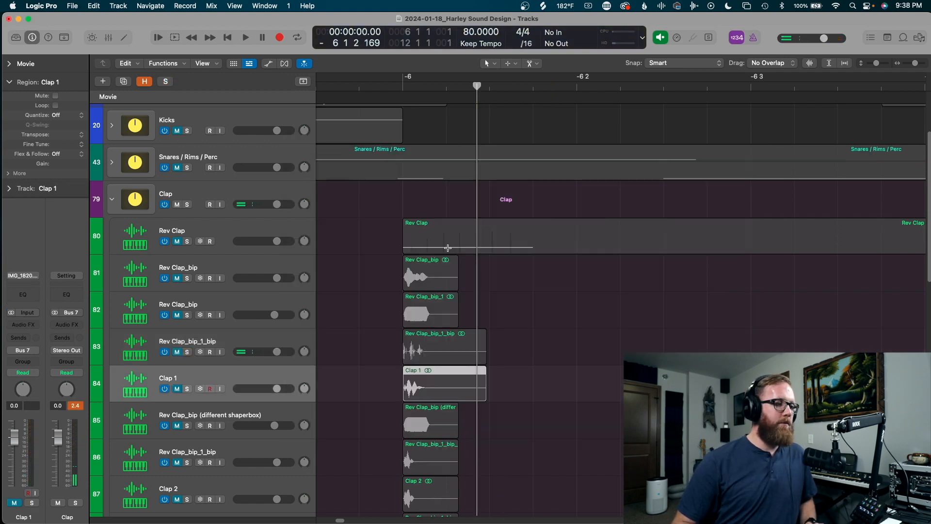
# Solo the bounced Clap 1 on track 84 and play it.
pyautogui.press('m')
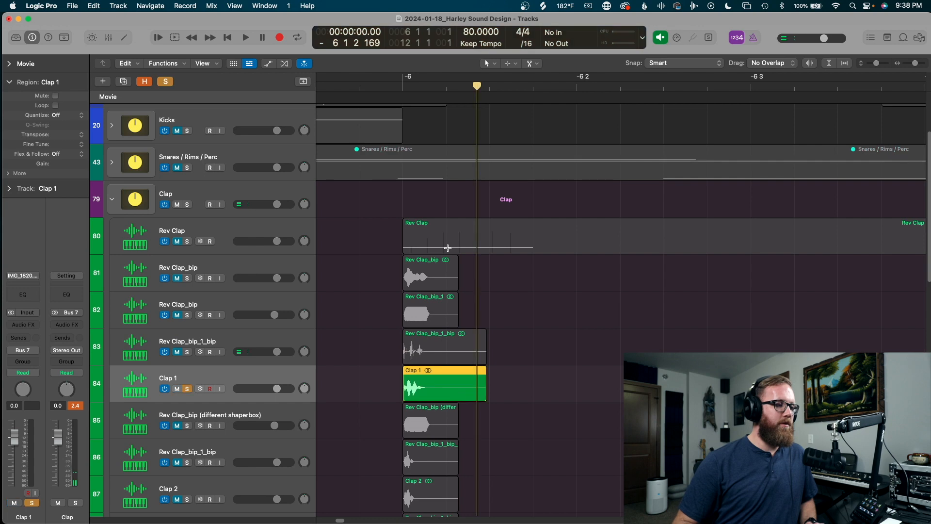
pyautogui.press('space')
pyautogui.press('space')
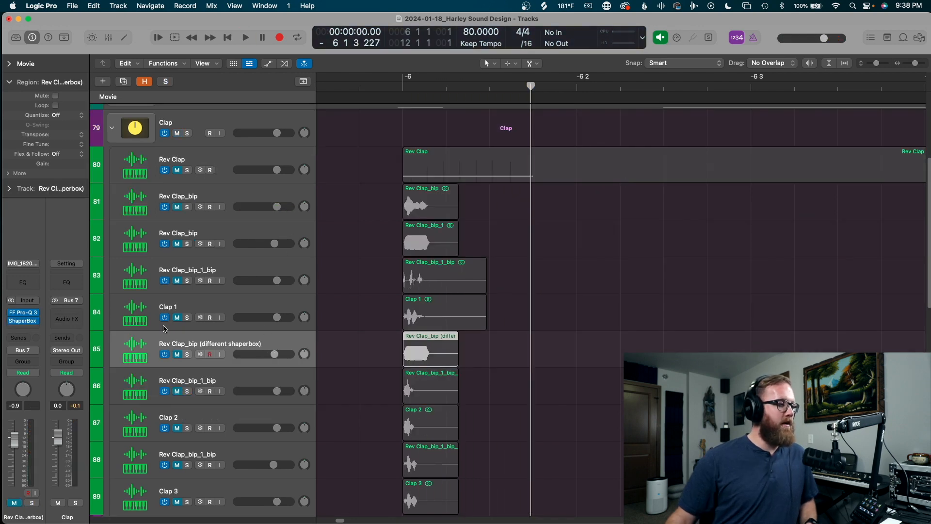
# Solo Rev Clap_bip (different shaperbox) on track 85, open ShaperBox to examine its volume curve, and play the region.
pyautogui.press('s')
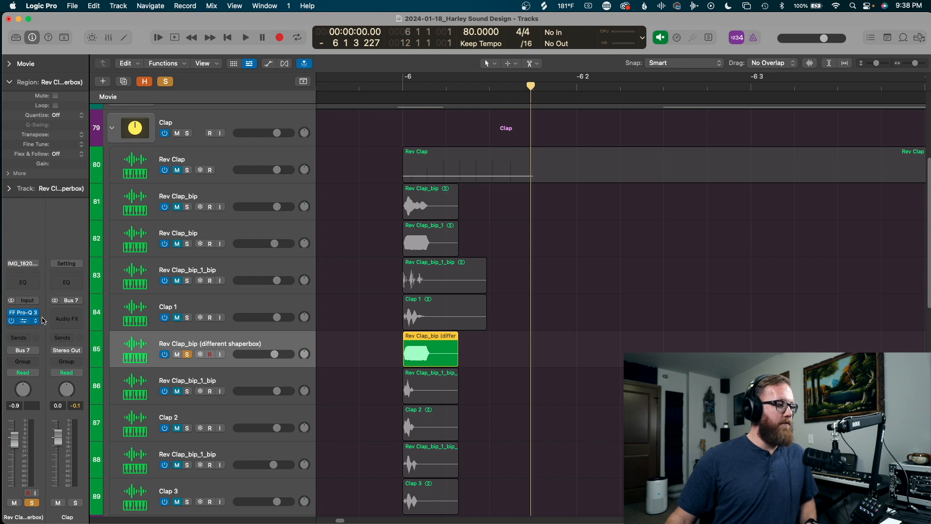
pyautogui.click(25, 322)
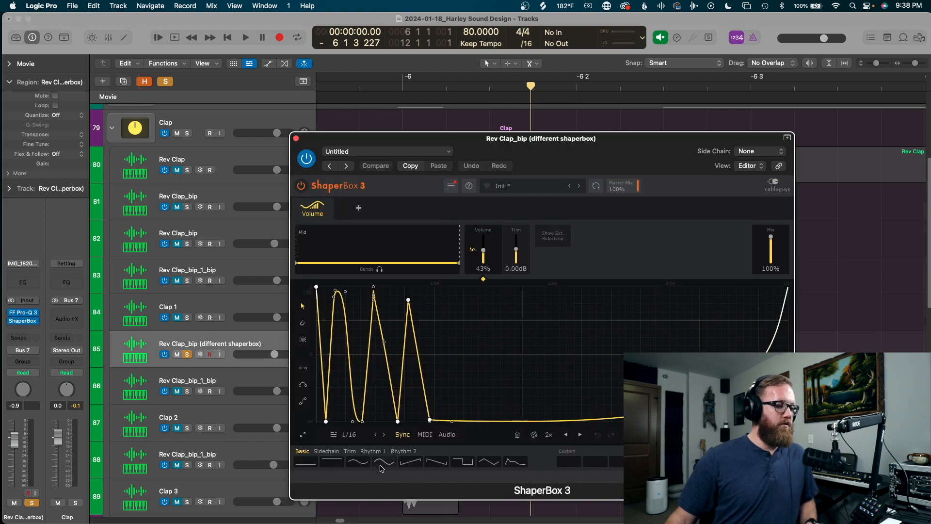
pyautogui.press('space')
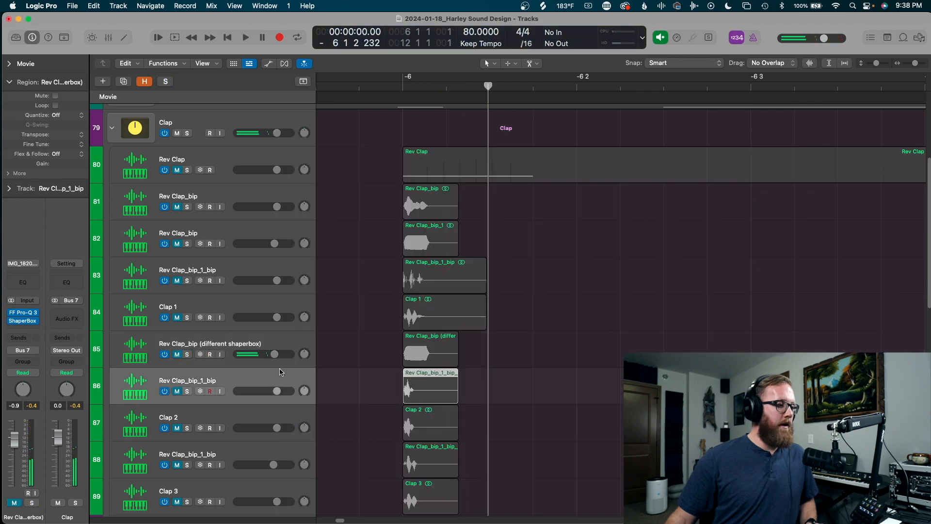
# Solo Rev Clap_bip_1_bip on track 86, play it through KNOCK, and examine the KNOCK settings before closing its window.
pyautogui.press('s')
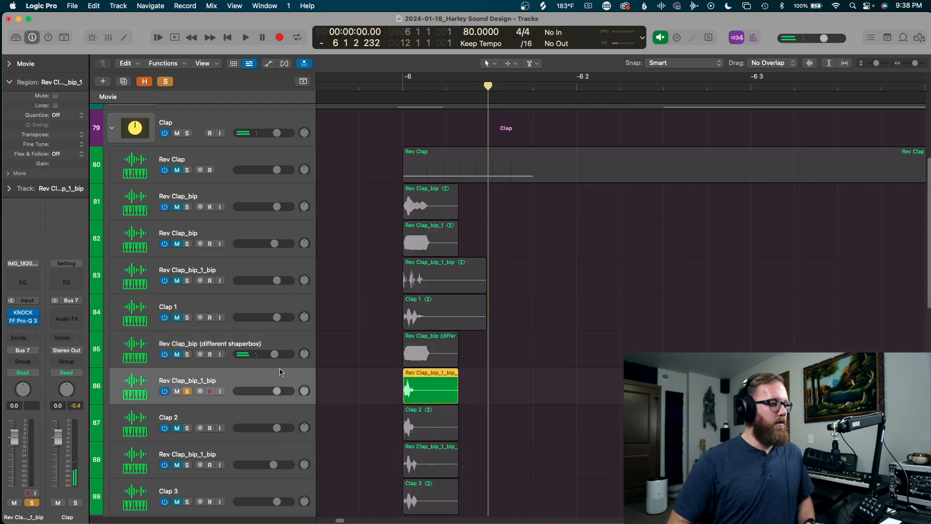
pyautogui.press('space')
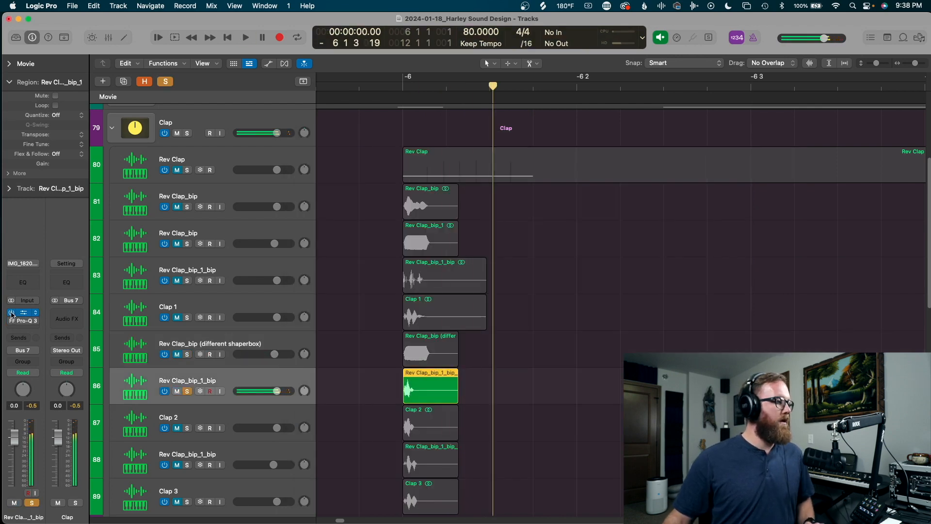
pyautogui.click(22, 313)
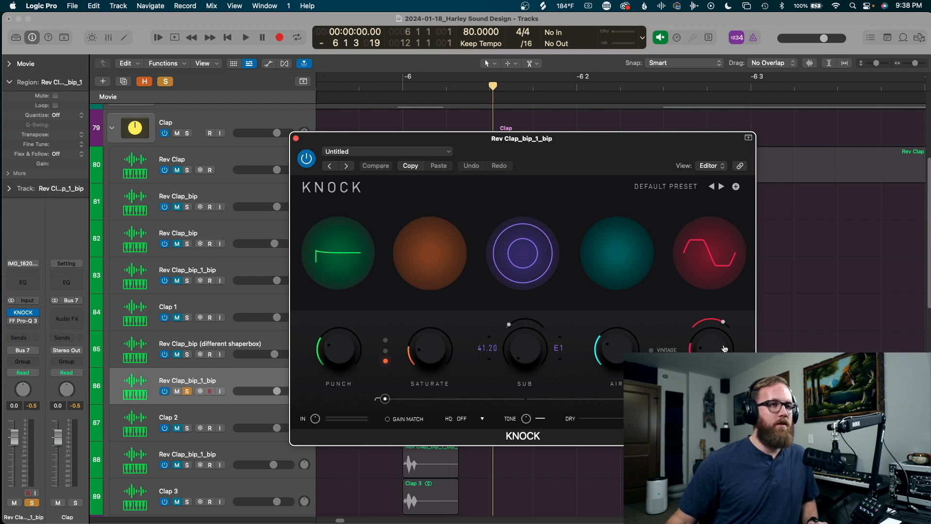
pyautogui.click(297, 140)
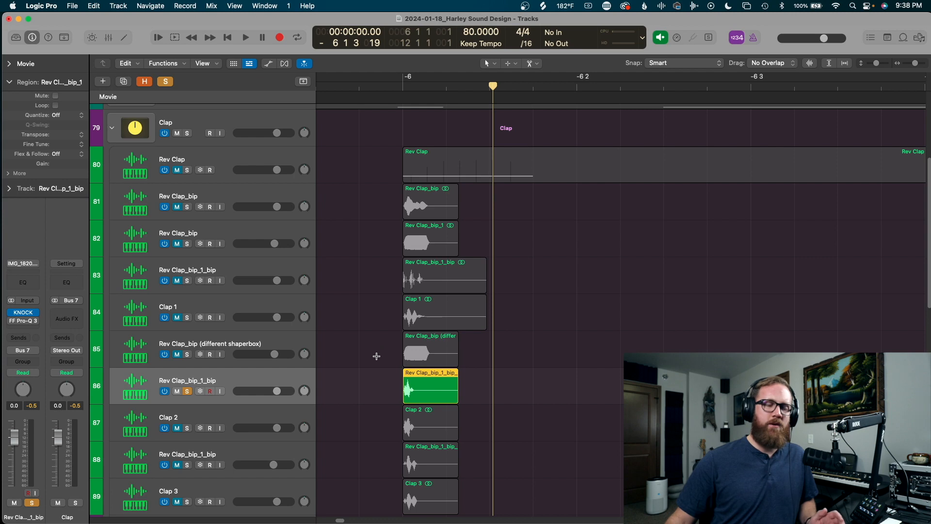
# Enable FF Pro-Q 3 on track 86, examine its EQ curve, and close the plug-in window.
pyautogui.moveTo(36, 324)
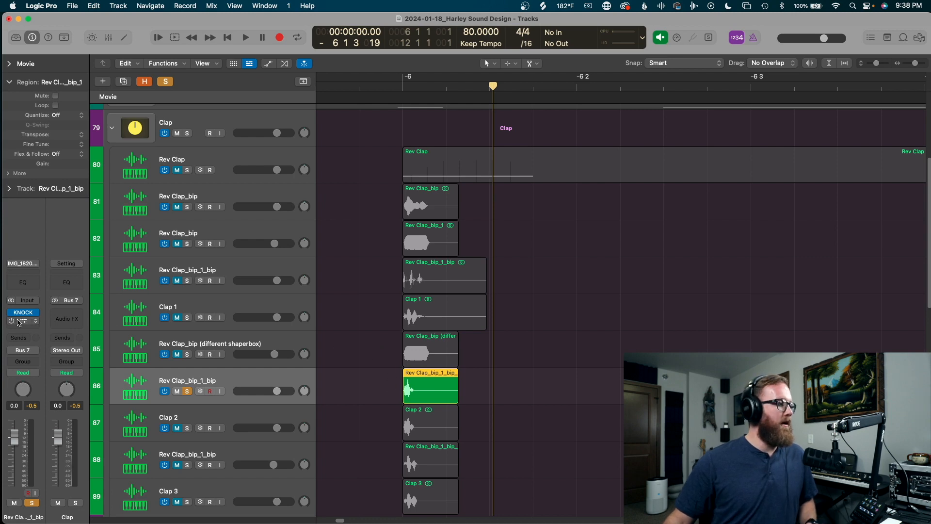
pyautogui.click(25, 321)
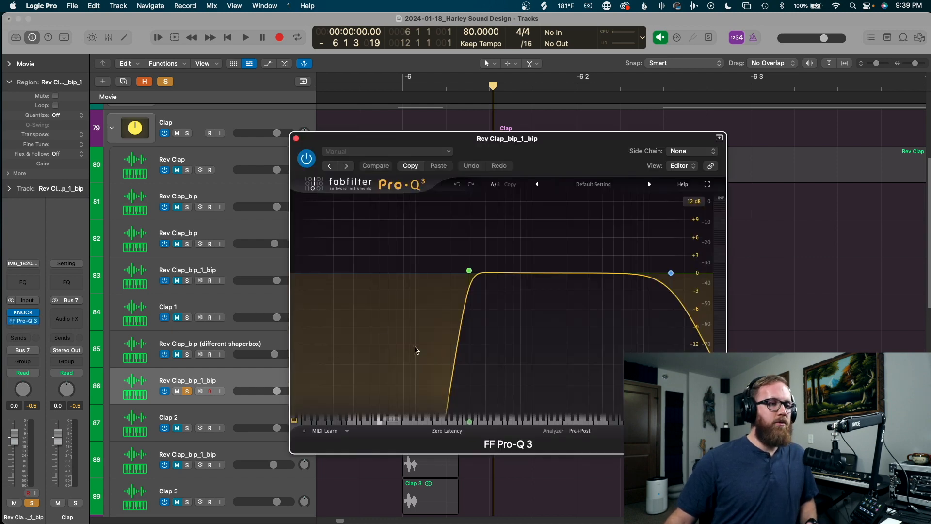
pyautogui.click(297, 139)
# Play the soloed Clap 2 on track 87 and the soloed Rev Clap_bip_1_bip on track 88 without its plug-ins.
pyautogui.press('Down')
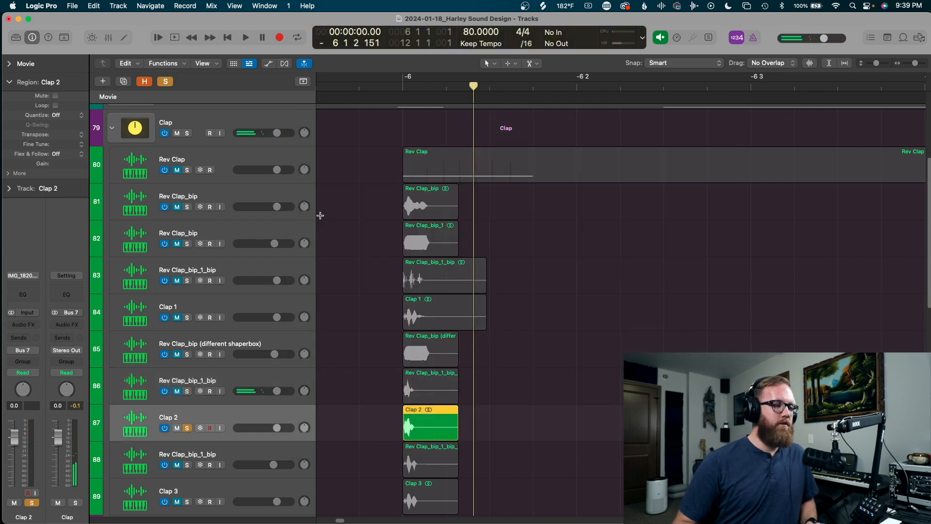
pyautogui.scroll(-3, 329, 291)
pyautogui.press('Down')
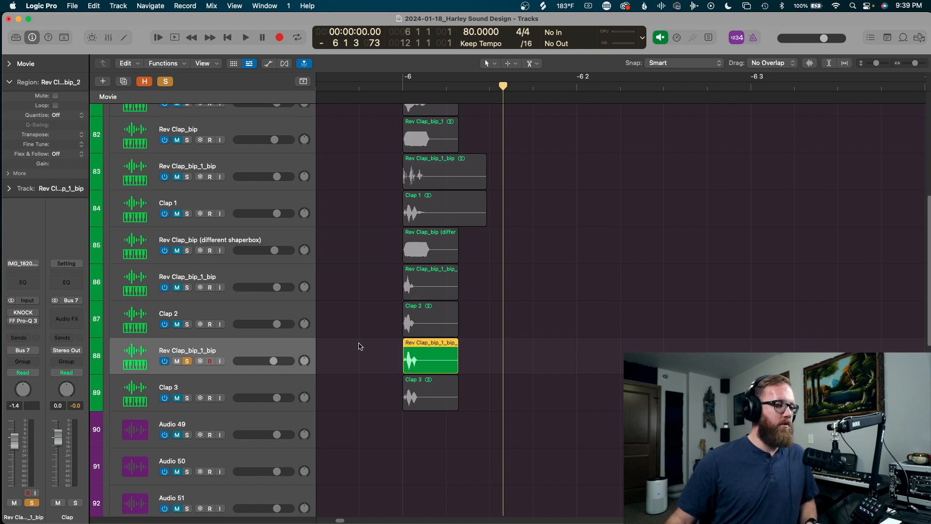
pyautogui.press('space')
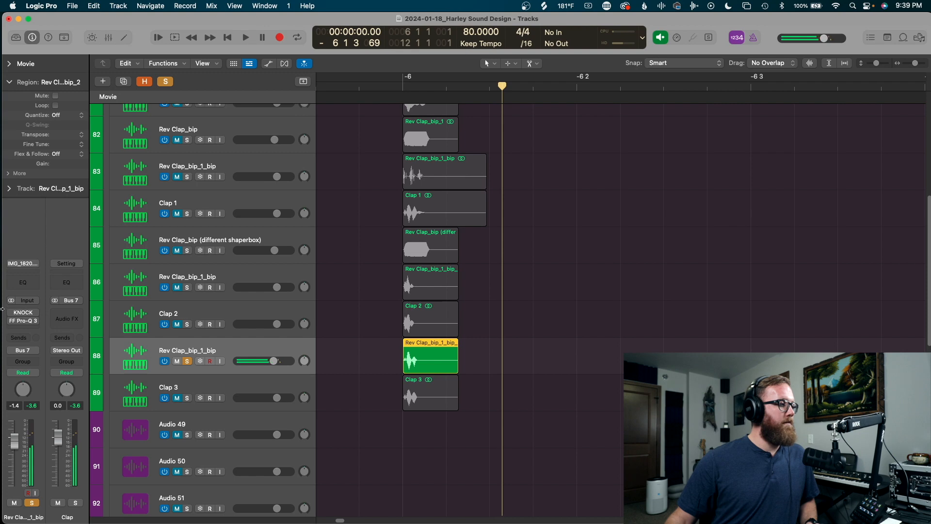
# Enable KNOCK on track 88's Rev Clap_bip_1_bip, play the region through it, and check its settings before closing the window.
pyautogui.moveTo(13, 316)
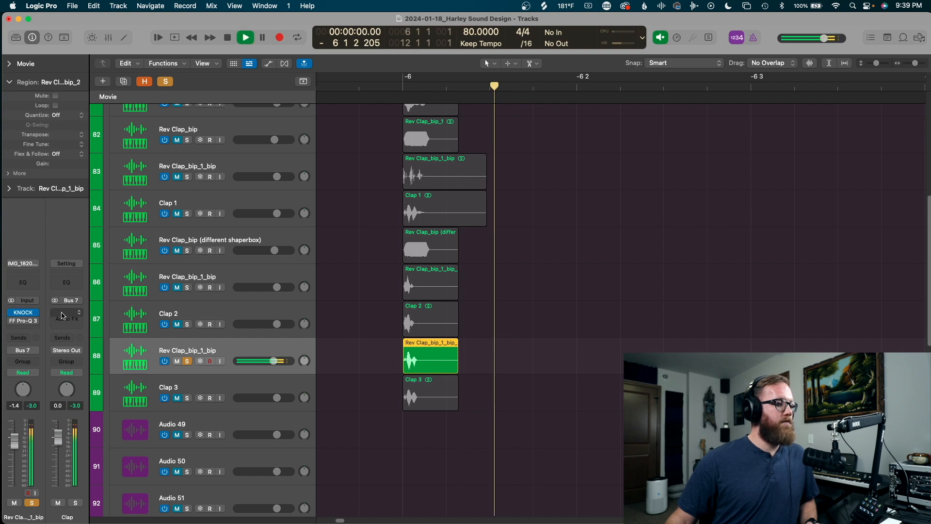
pyautogui.click(25, 314)
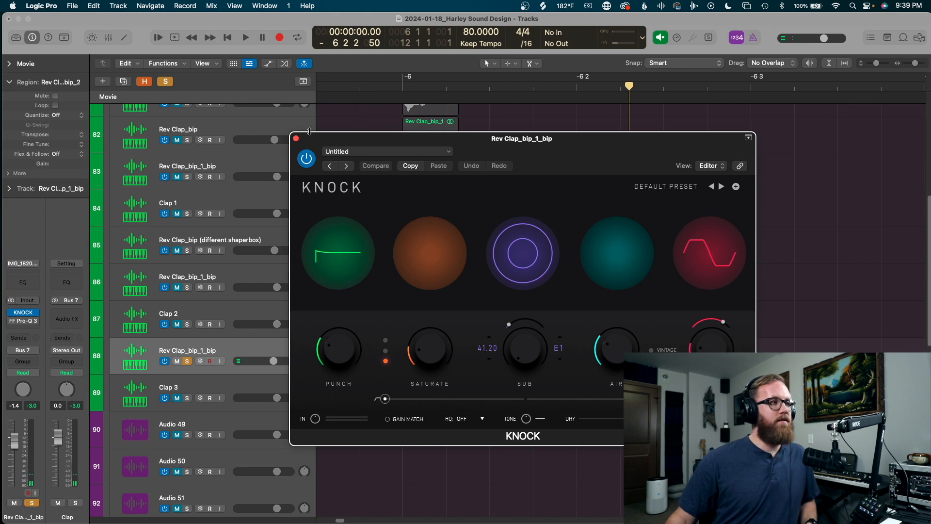
pyautogui.click(295, 138)
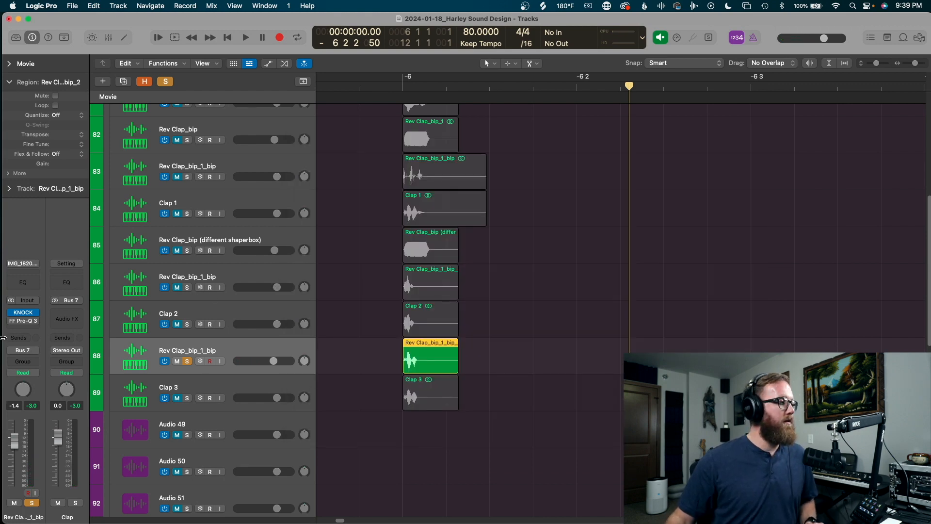
# Enable FF Pro-Q 3 on track 88, view its EQ curve, play the region through it, and close the window.
pyautogui.click(27, 323)
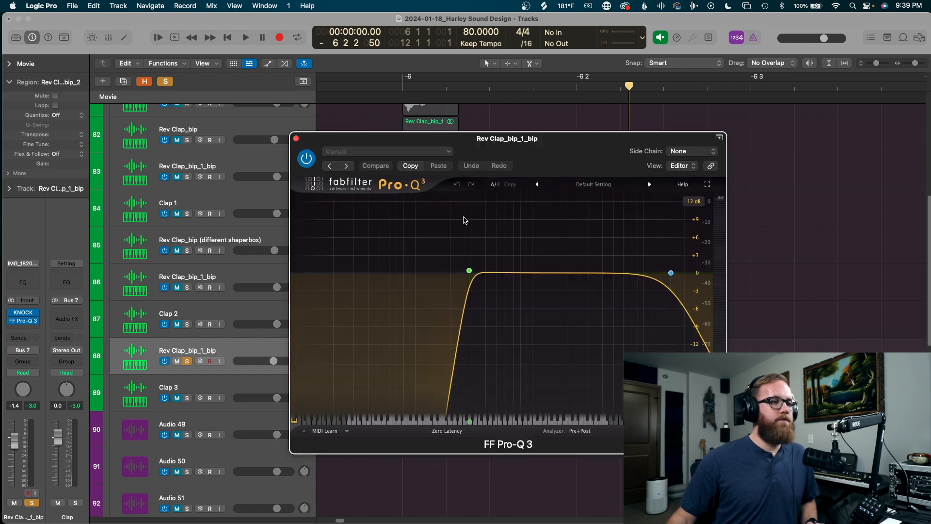
pyautogui.press('space')
pyautogui.click(296, 139)
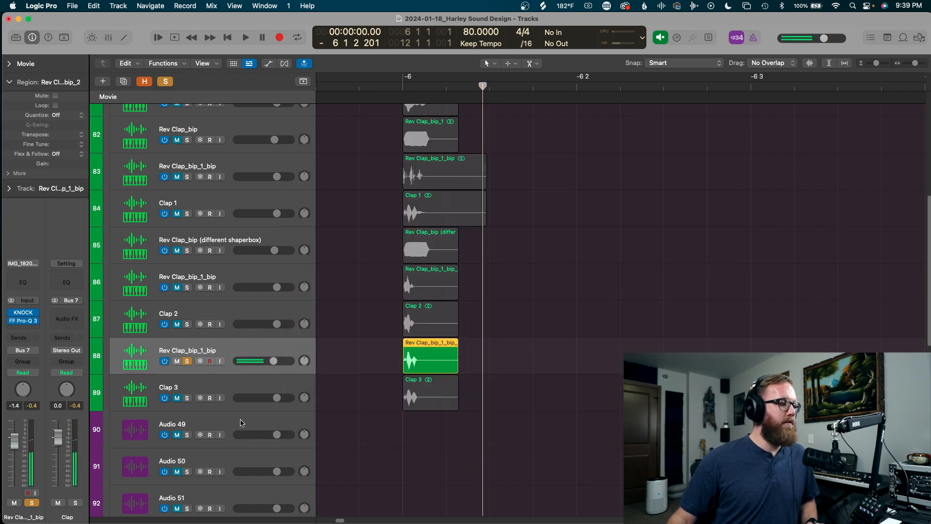
# Unmute the Hats track stack on track 100 and expand it.
pyautogui.press('Down')
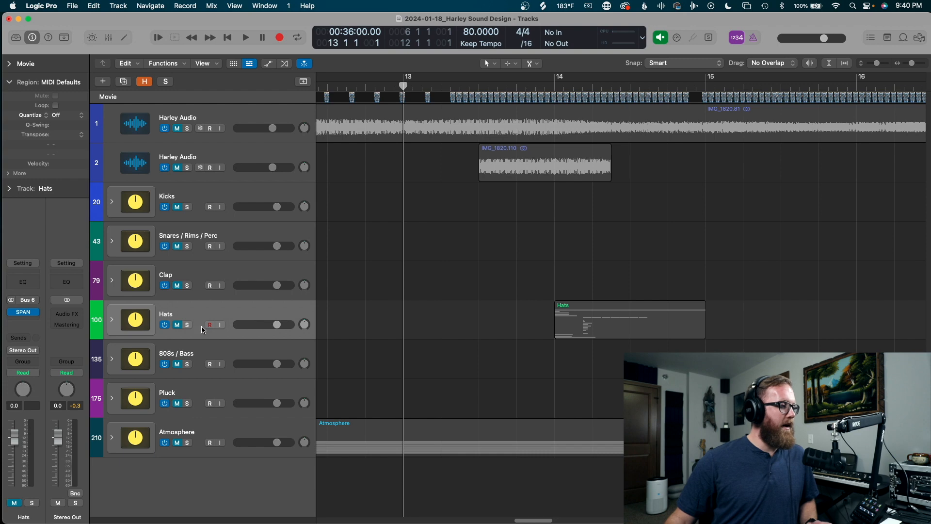
pyautogui.click(177, 328)
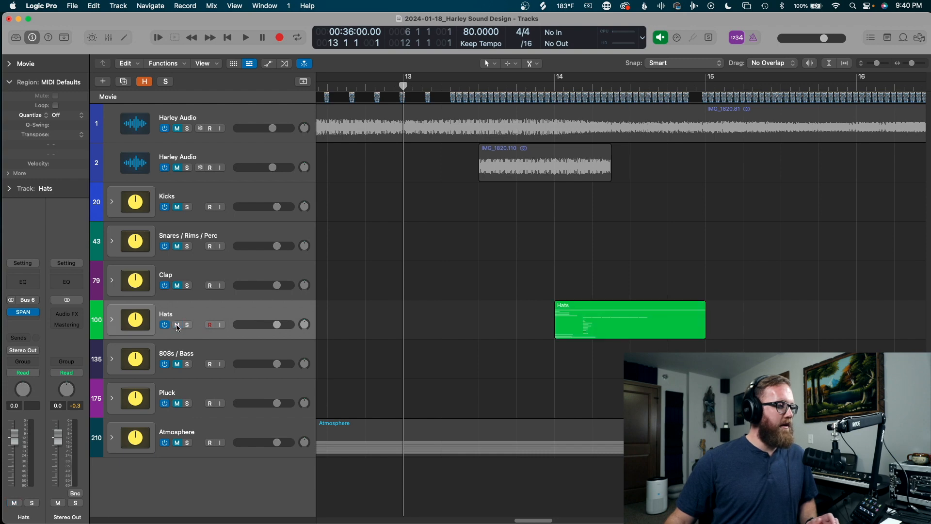
pyautogui.click(111, 319)
# Examine the Hats stack's subtracks, from Rev hats on track 101 down to the button 1 tracks.
pyautogui.scroll(-3, 765, 155)
pyautogui.scroll(-1, 766, 155)
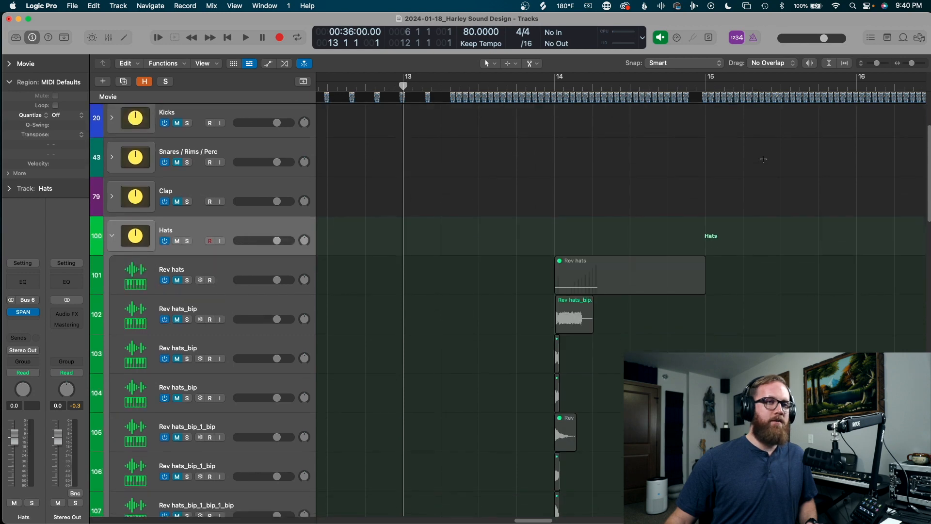
pyautogui.moveTo(912, 63); pyautogui.dragTo(872, 65)
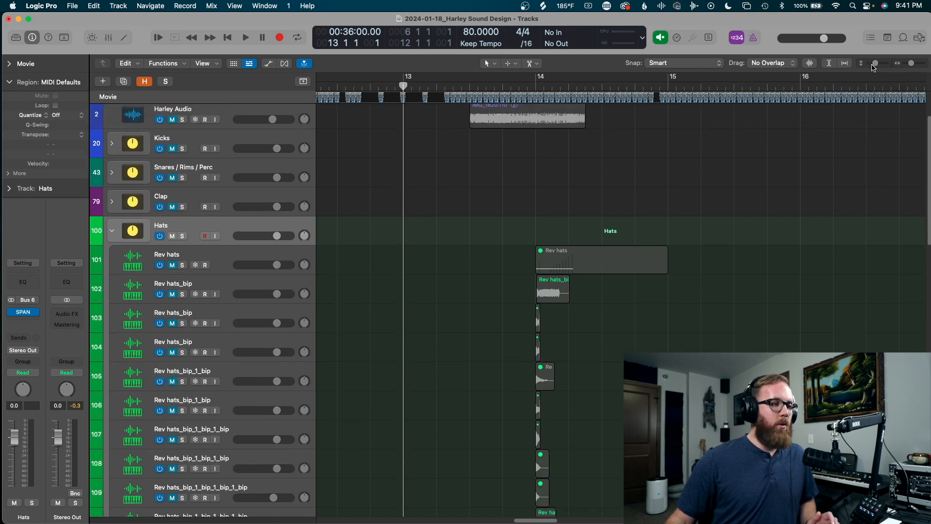
pyautogui.scroll(-2, 737, 269)
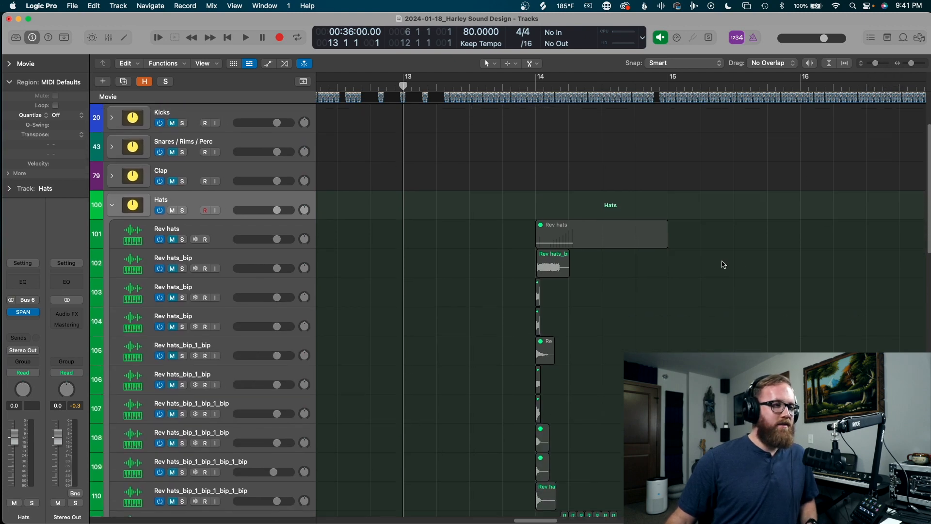
pyautogui.scroll(-3, 723, 264)
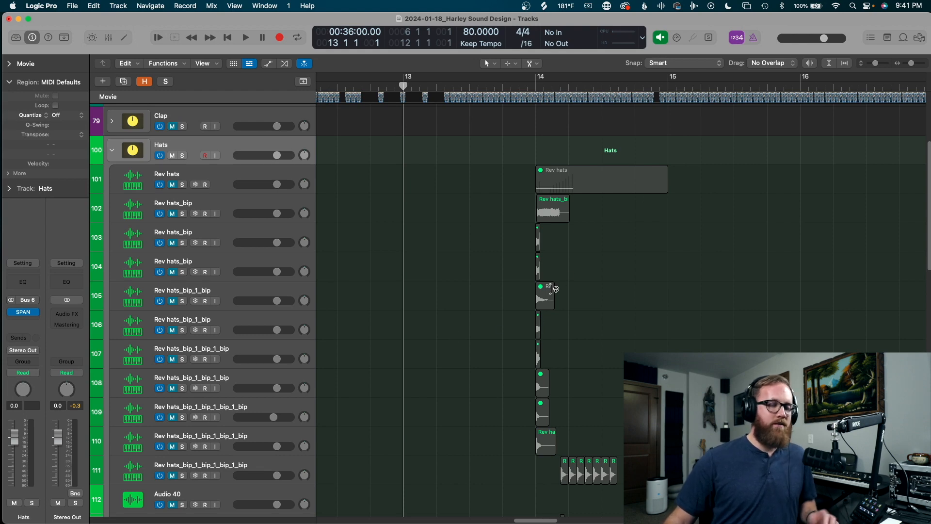
pyautogui.scroll(-2, 496, 286)
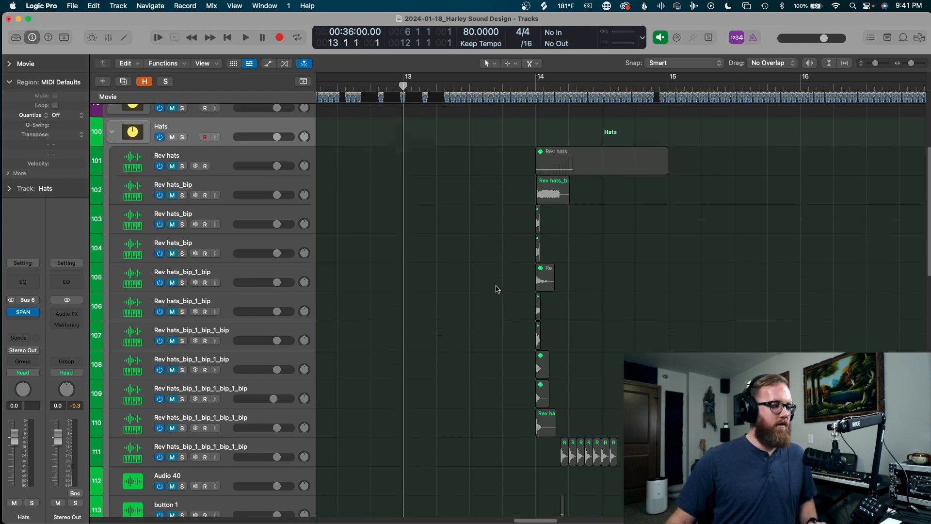
pyautogui.scroll(-1, 511, 265)
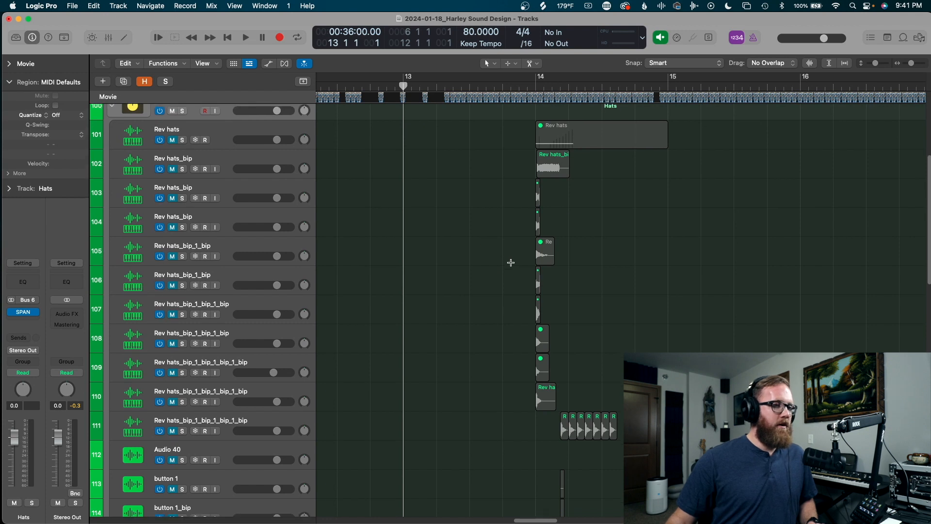
pyautogui.scroll(-1, 511, 264)
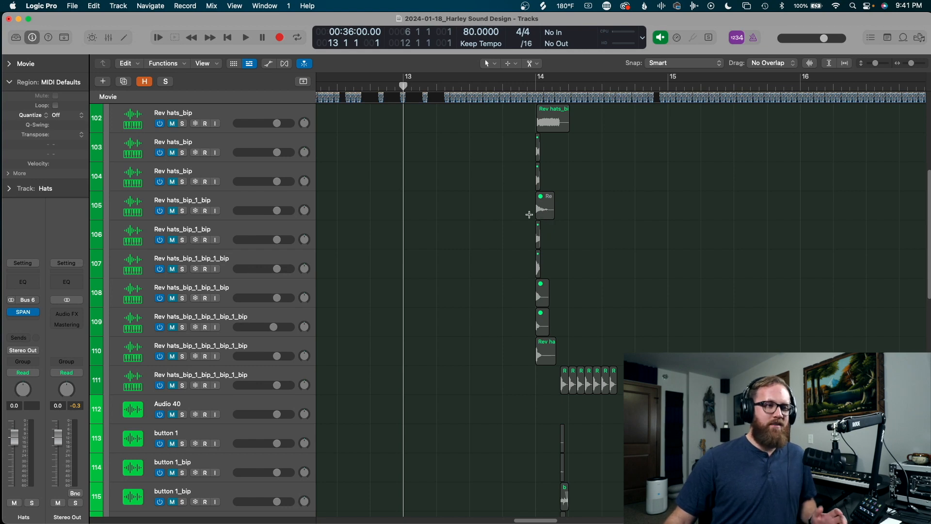
# Find the button 1 sample on track 113 in the Hats stack, solo it, and play its region.
pyautogui.scroll(-1, 504, 209)
pyautogui.scroll(-3, 504, 209)
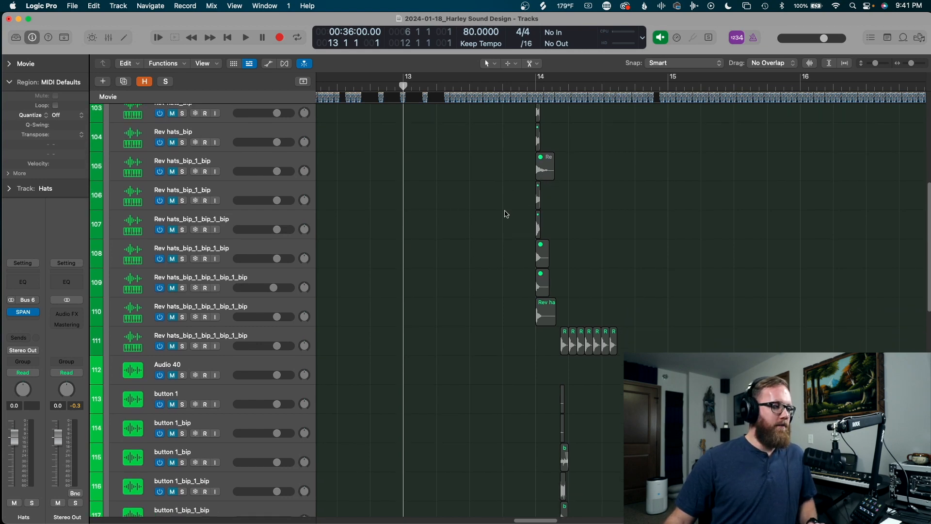
pyautogui.scroll(-4, 506, 213)
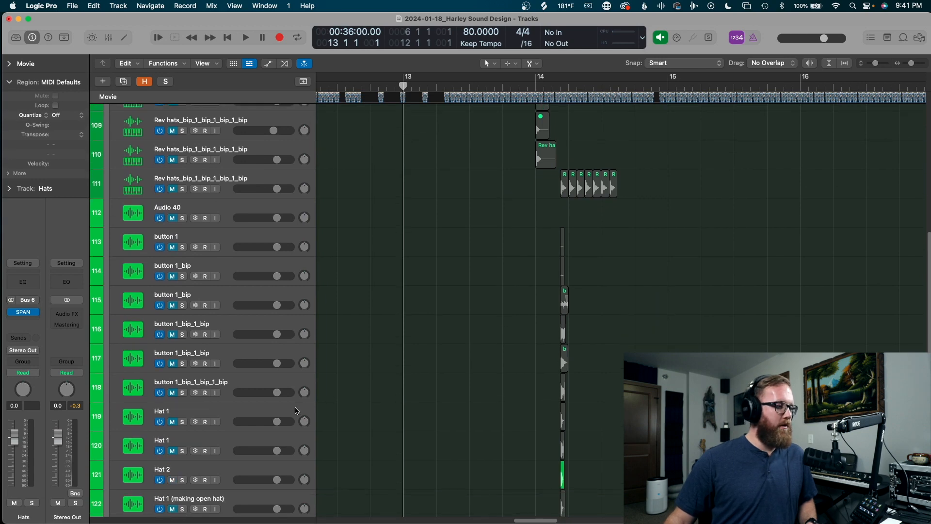
pyautogui.click(243, 410)
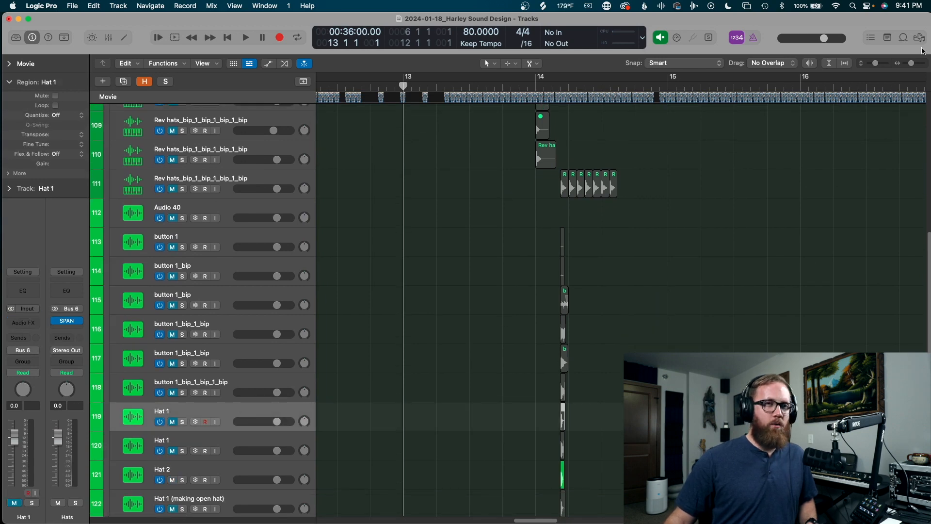
pyautogui.moveTo(911, 64); pyautogui.dragTo(916, 64)
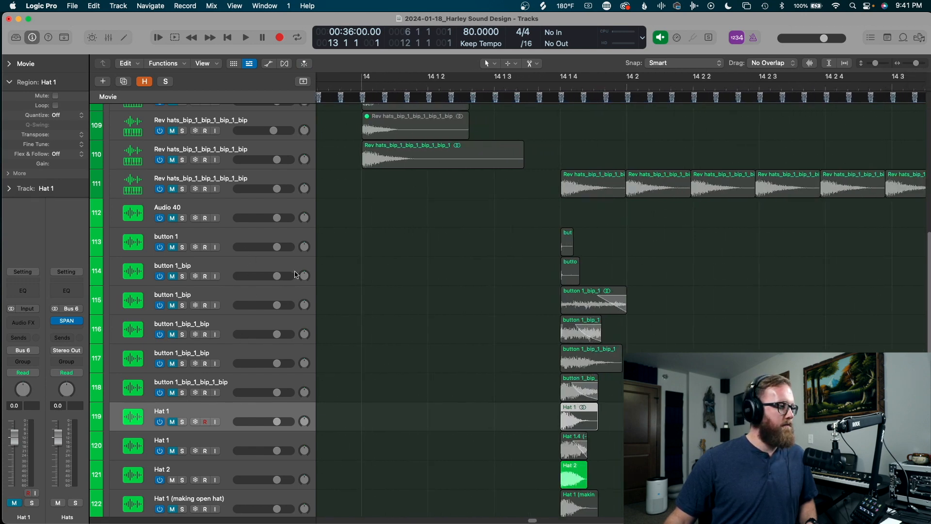
pyautogui.click(246, 232)
pyautogui.press('s')
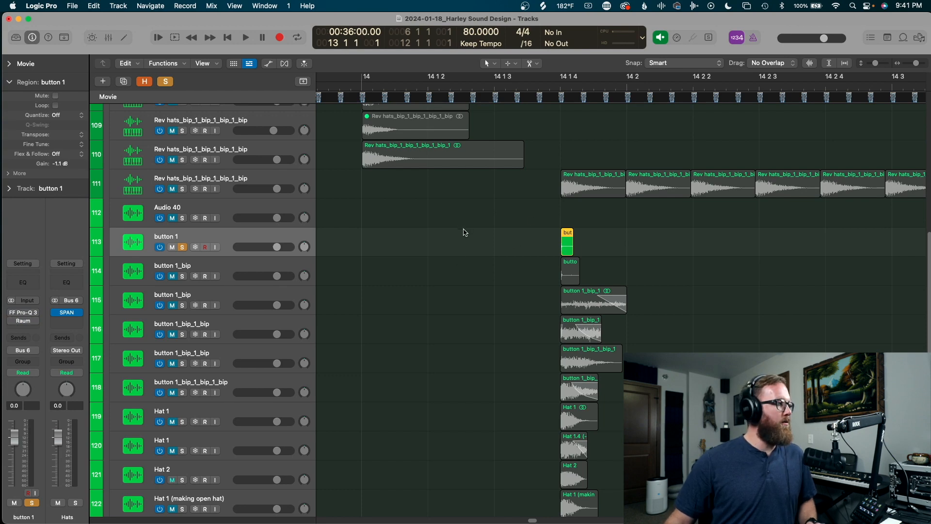
pyautogui.press('space')
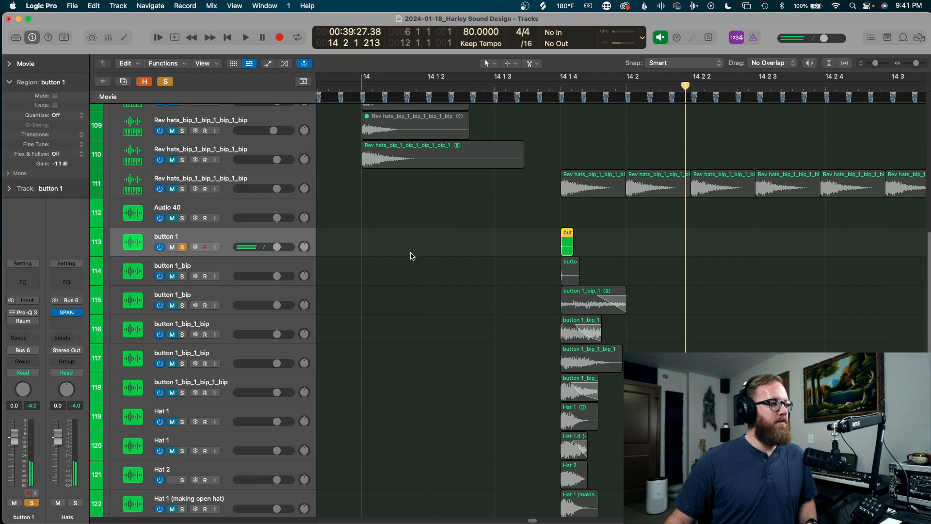
# Enable FF Pro-Q 3 and Raum on track 113, play the region with Raum's Tight Drums preset, and close Raum's window.
pyautogui.moveTo(13, 314)
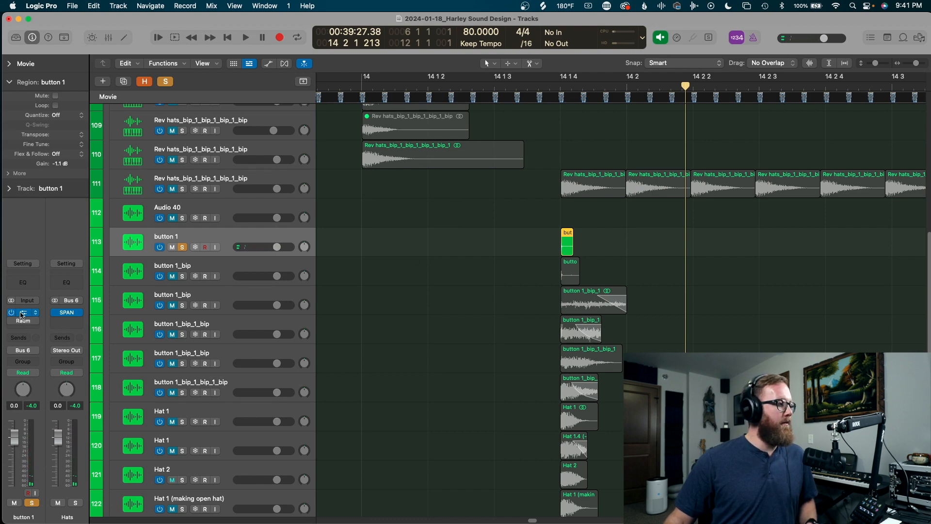
pyautogui.moveTo(562, 271)
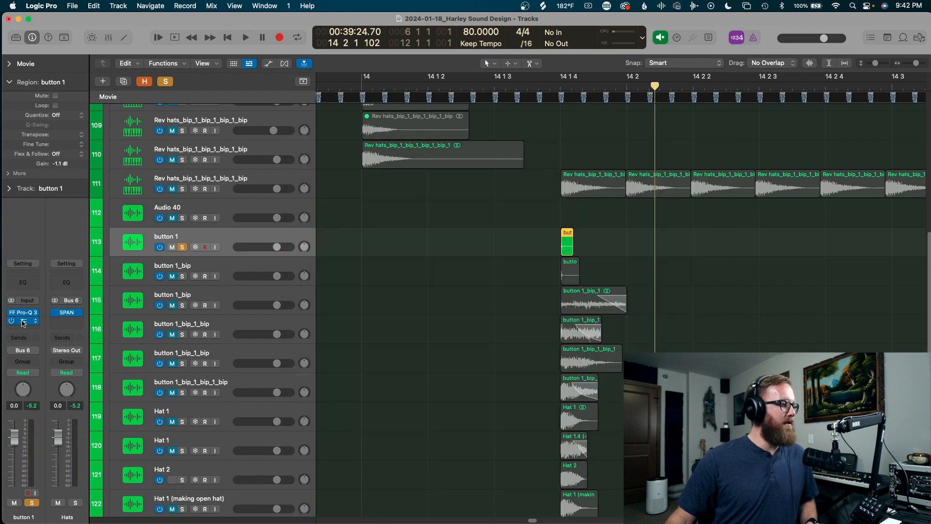
pyautogui.click(23, 322)
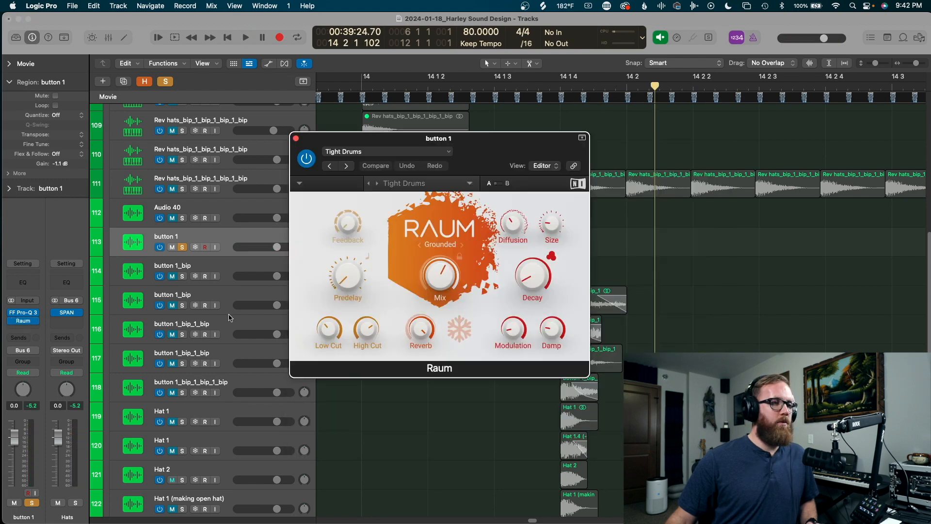
pyautogui.press('space')
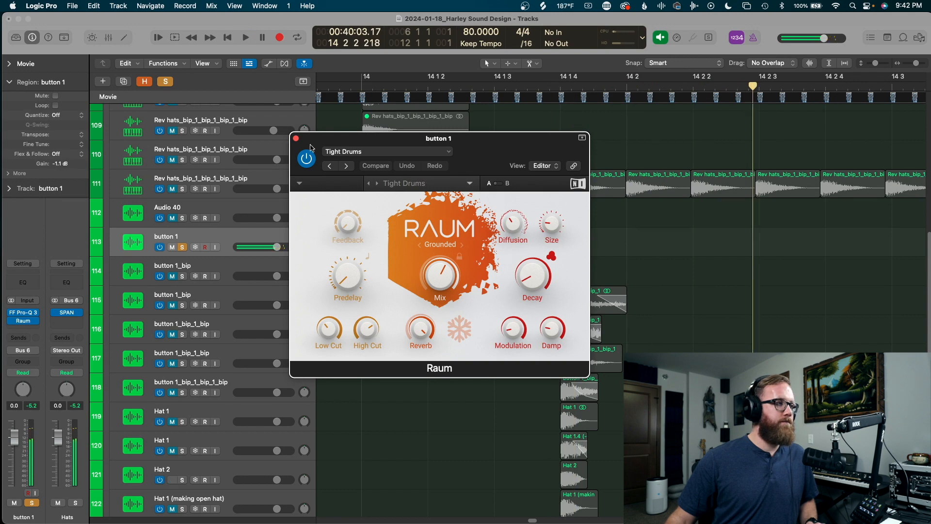
pyautogui.click(296, 139)
# Solo and play button 1_bip on track 114, then enable Transient Master and check its settings before closing the window.
pyautogui.press('Down')
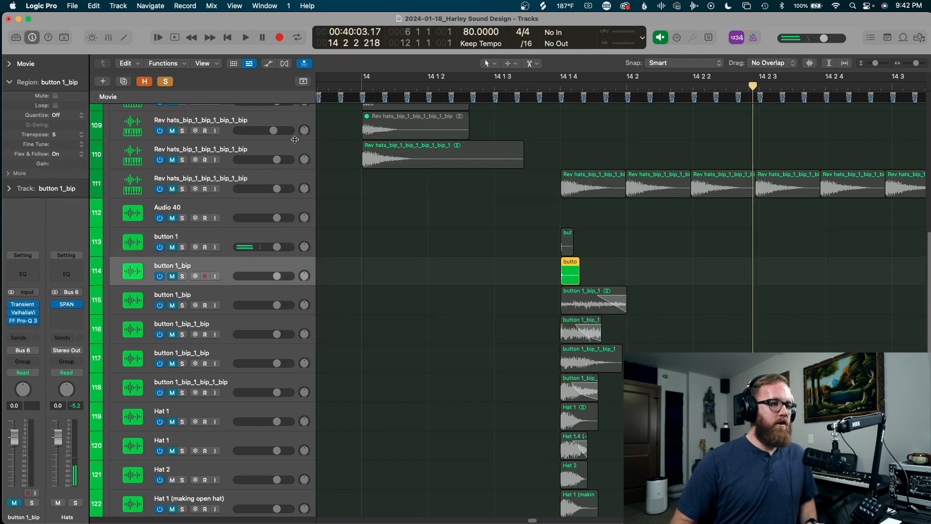
pyautogui.press('space')
pyautogui.press('space')
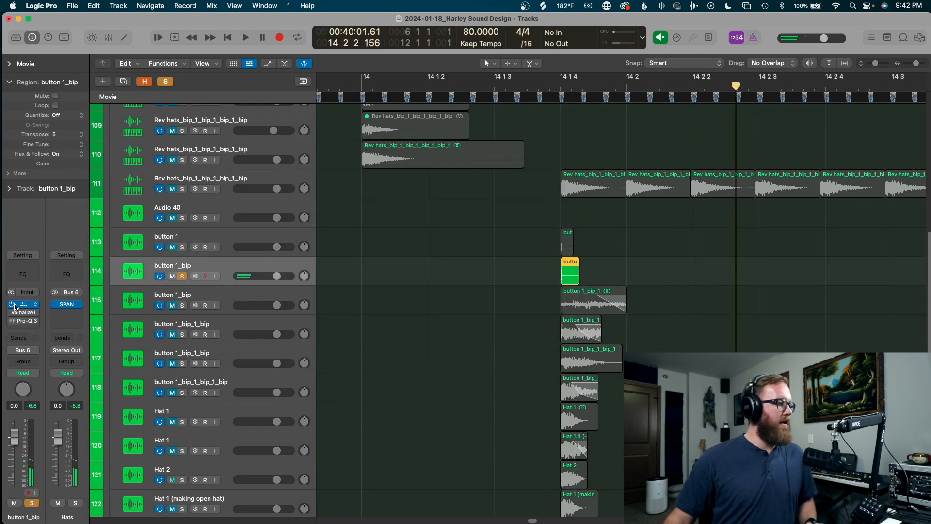
pyautogui.click(27, 304)
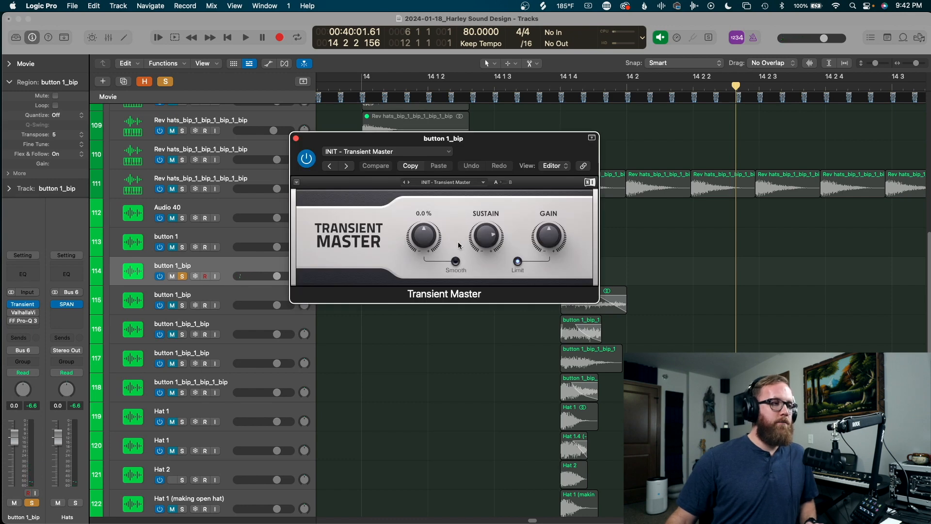
pyautogui.click(296, 138)
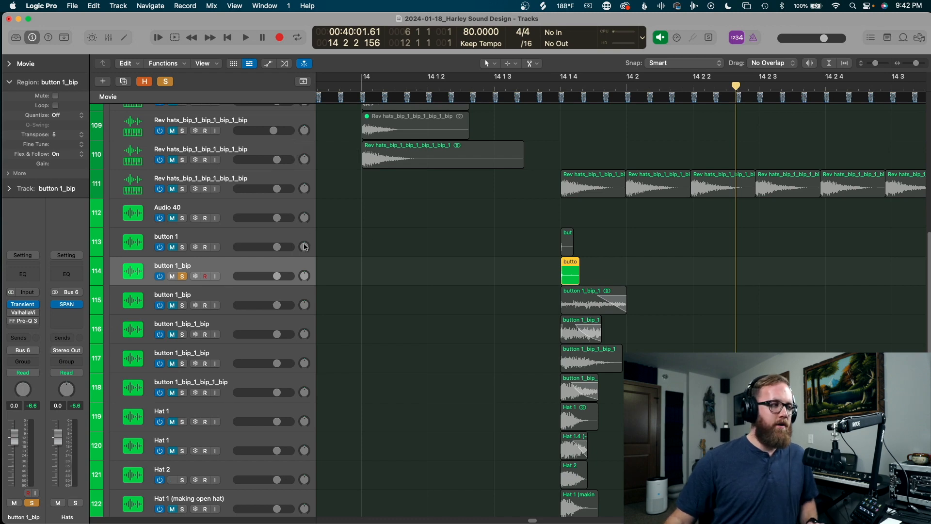
# Enable ValhallaVintageVerb and FF Pro-Q 3 on track 114, check their settings, and play the region through them.
pyautogui.click(21, 314)
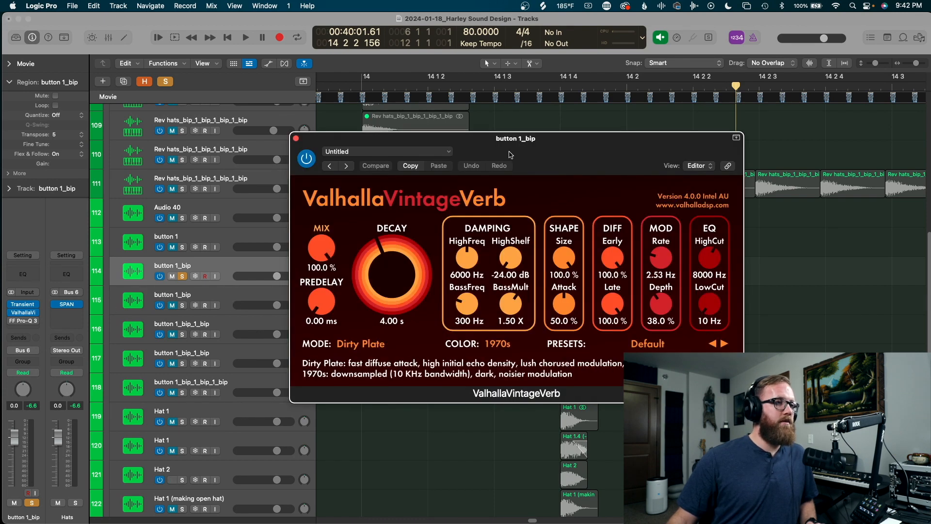
pyautogui.press('space')
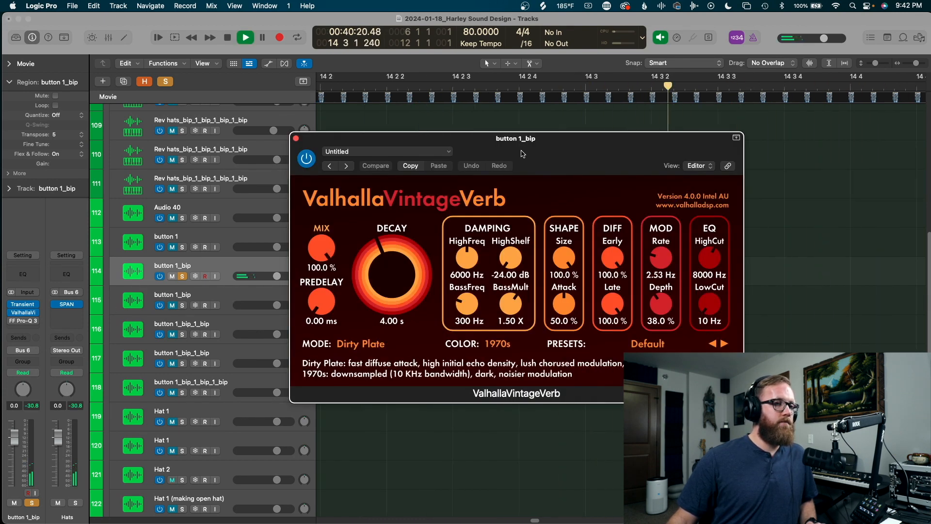
pyautogui.click(296, 140)
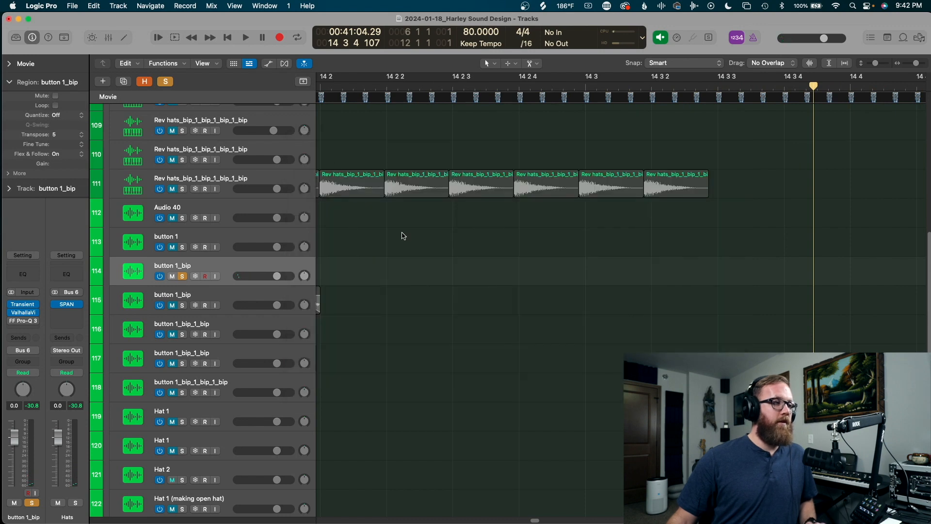
pyautogui.moveTo(13, 322)
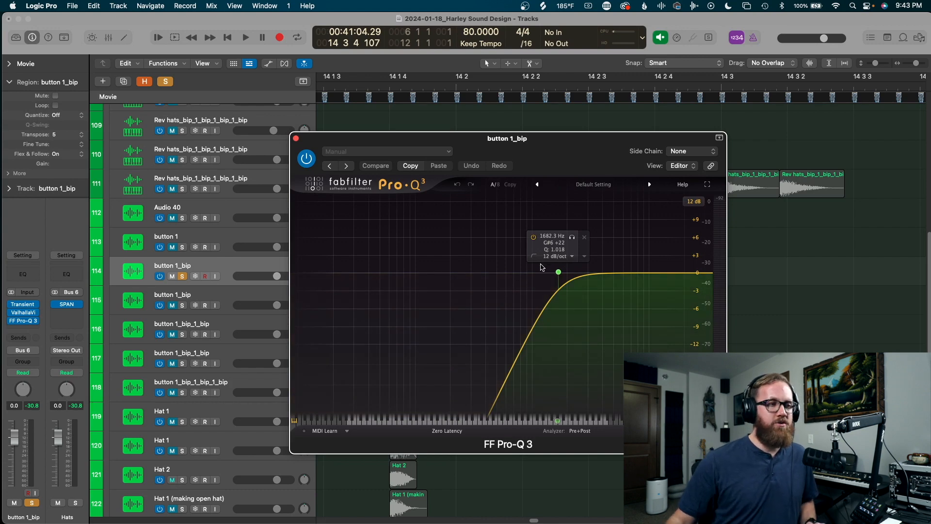
pyautogui.press('space')
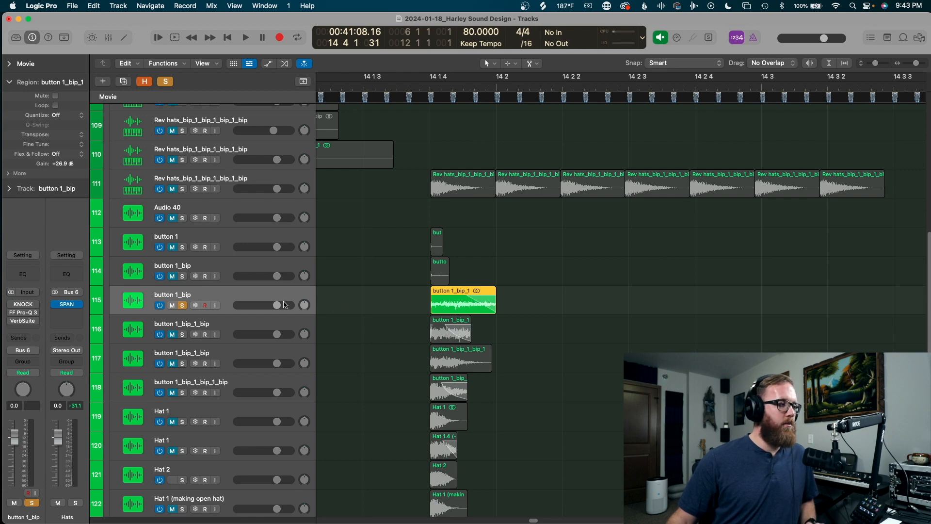
# Play the soloed button 1_bip region on track 115 repeatedly before adding its plug-ins.
pyautogui.press('space')
pyautogui.press('space')
pyautogui.press('space')
pyautogui.press('space')
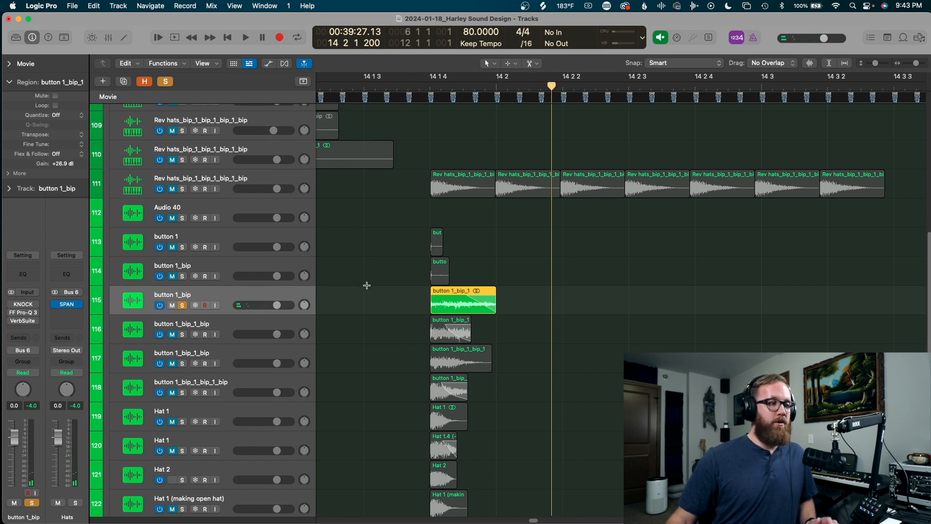
# Enable KNOCK on track 115, check its settings, play the region through it, and close the window.
pyautogui.click(23, 304)
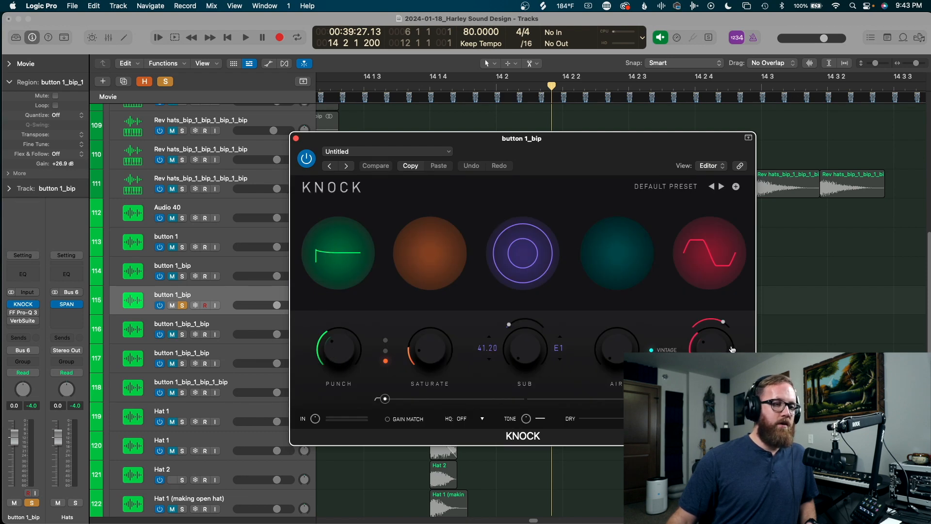
pyautogui.press('space')
pyautogui.press('space')
pyautogui.press('space')
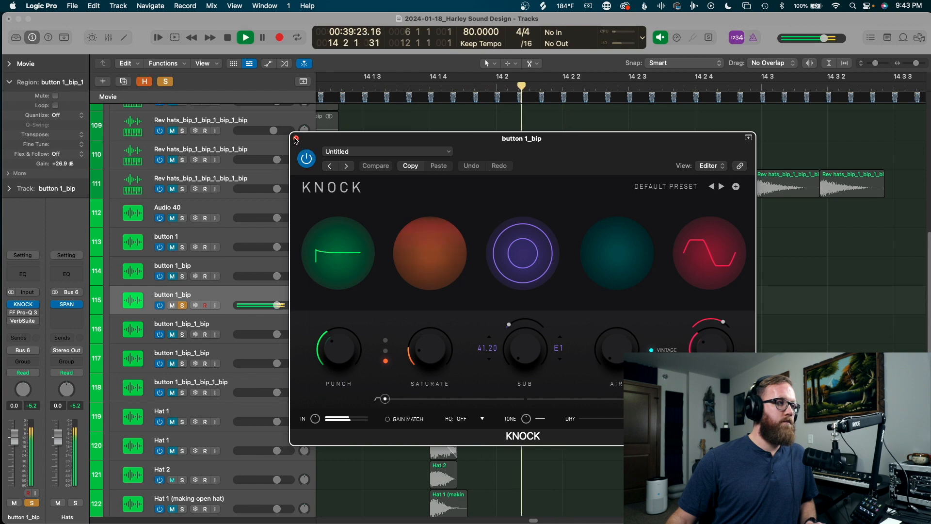
pyautogui.press('space')
pyautogui.click(296, 139)
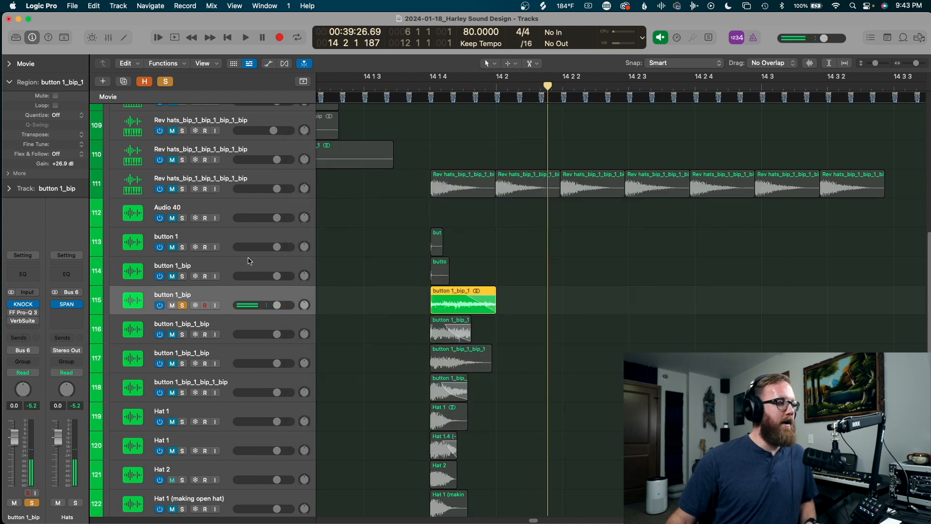
# Enable FF Pro-Q 3 on track 115 and view its EQ curve, then open VerbSuite Classics and enable its Bright Snare Plate preset.
pyautogui.moveTo(12, 315)
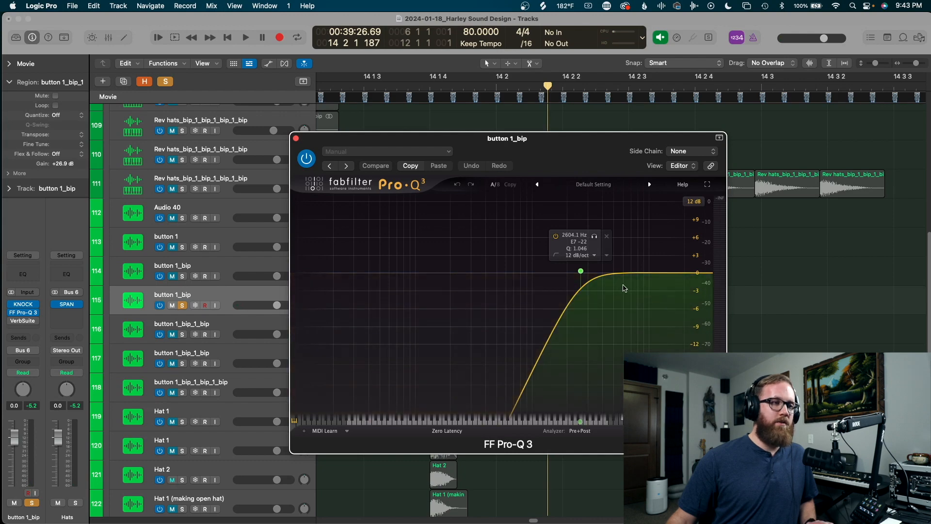
pyautogui.click(296, 139)
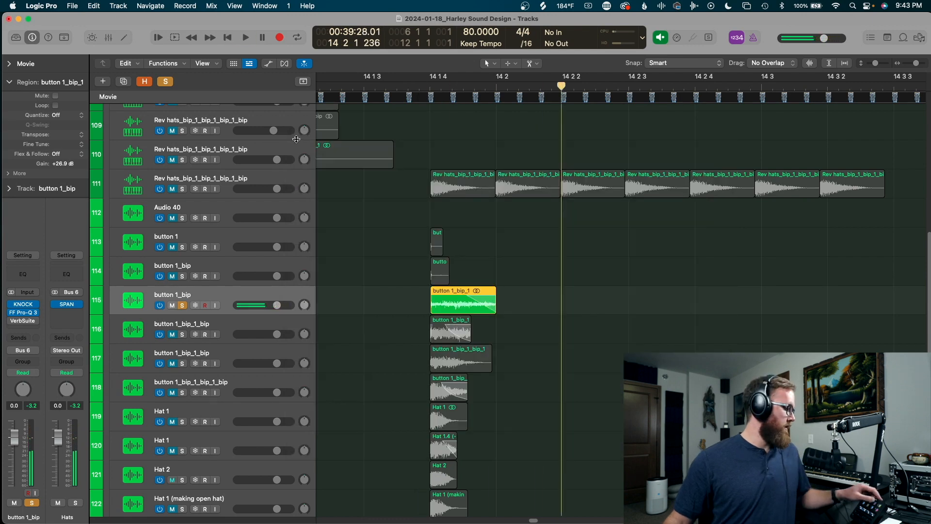
pyautogui.press('v')
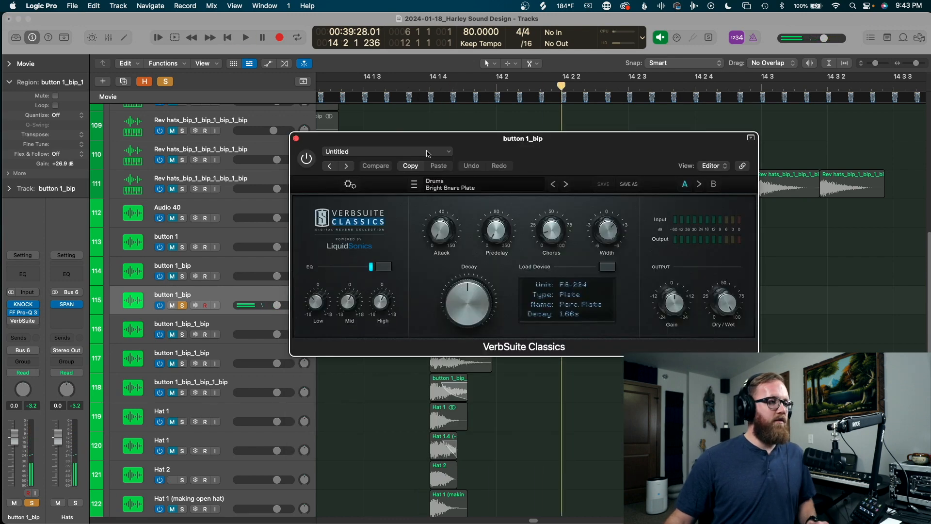
pyautogui.click(305, 165)
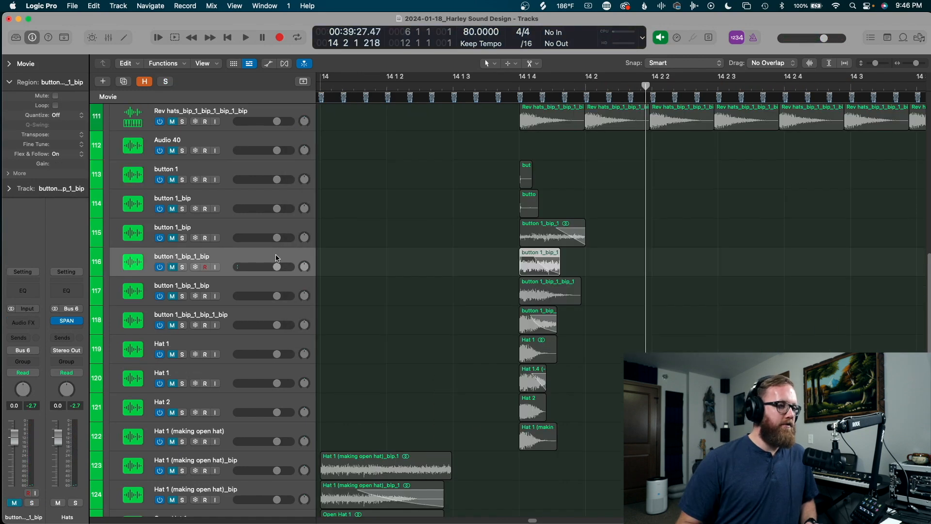
# Solo the bounced button 1_bip_1_bip on track 116, play its region, and turn the solo off.
pyautogui.press('s')
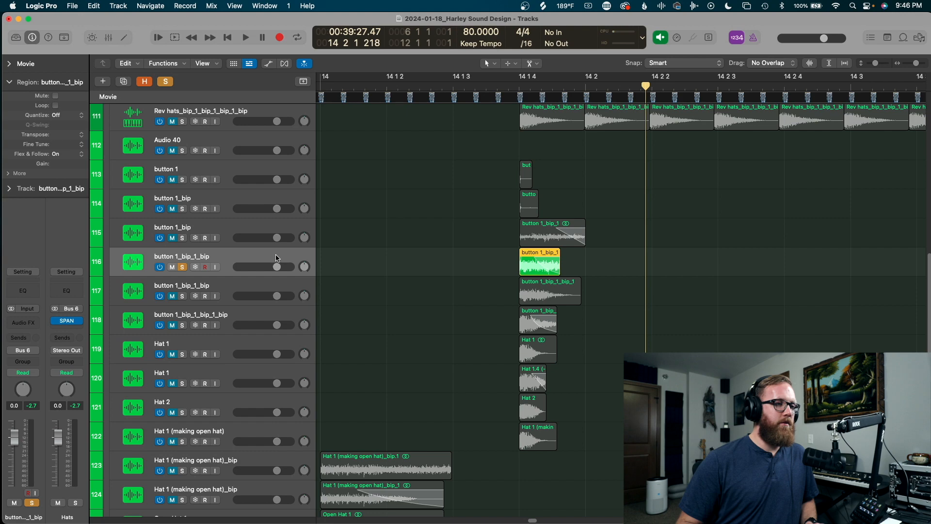
pyautogui.press('space')
pyautogui.press('s')
# Solo button 1_bip_1_bip on track 117 and play its region without plug-ins.
pyautogui.press('Down')
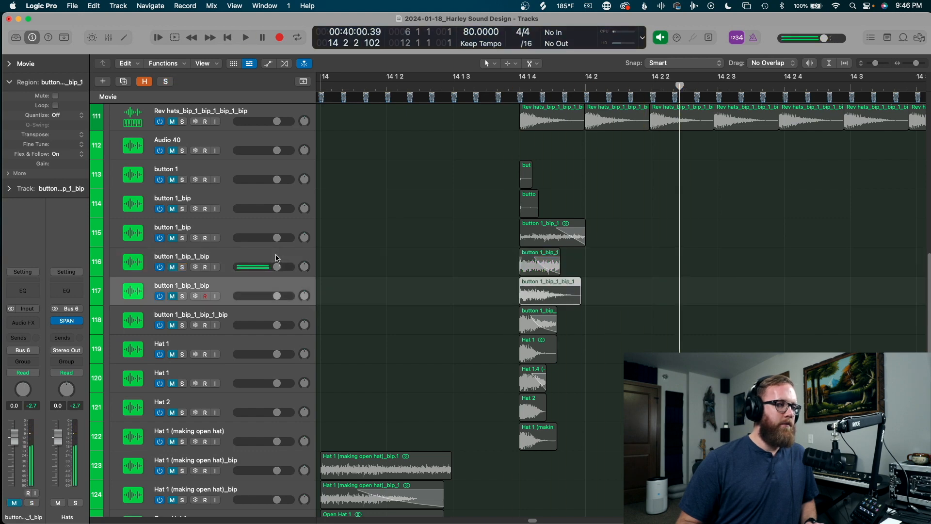
pyautogui.press('s')
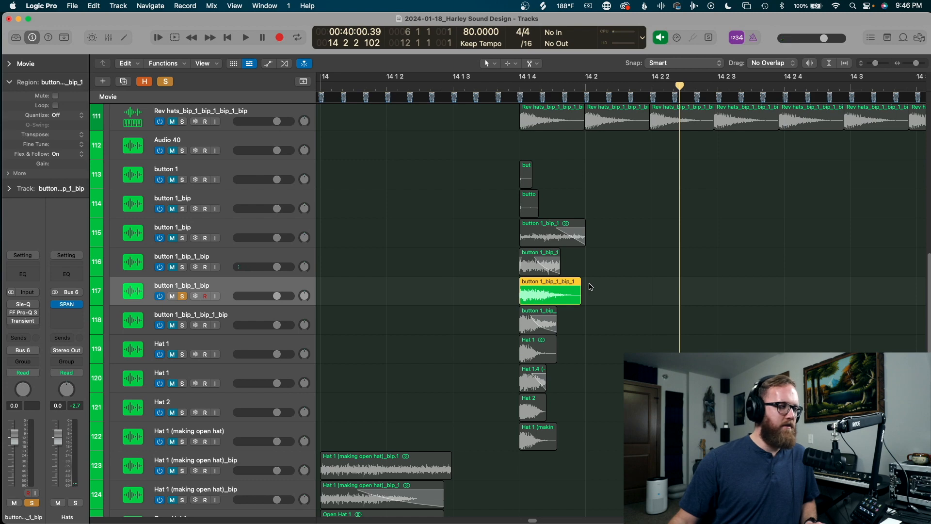
pyautogui.press('space')
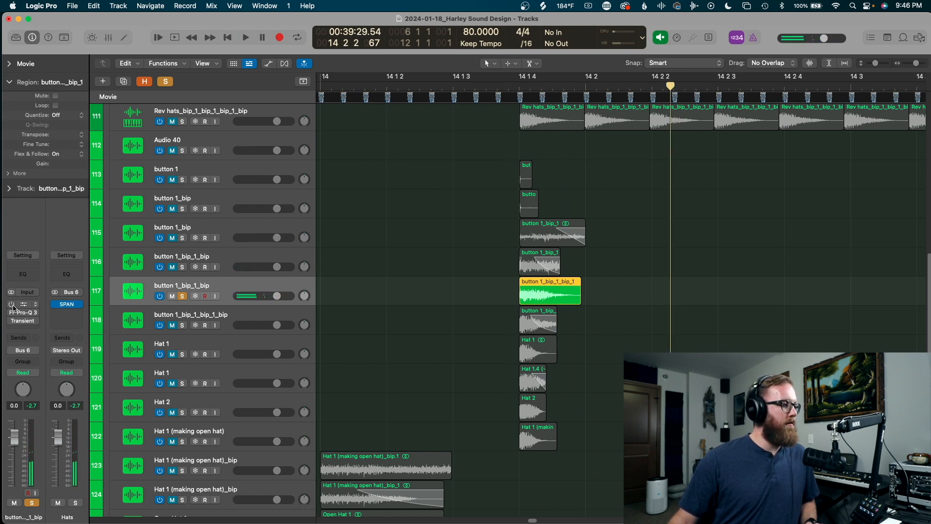
# Enable Sie-Q and FF Pro-Q 3 on track 117, view their settings, and play the region through each.
pyautogui.click(25, 306)
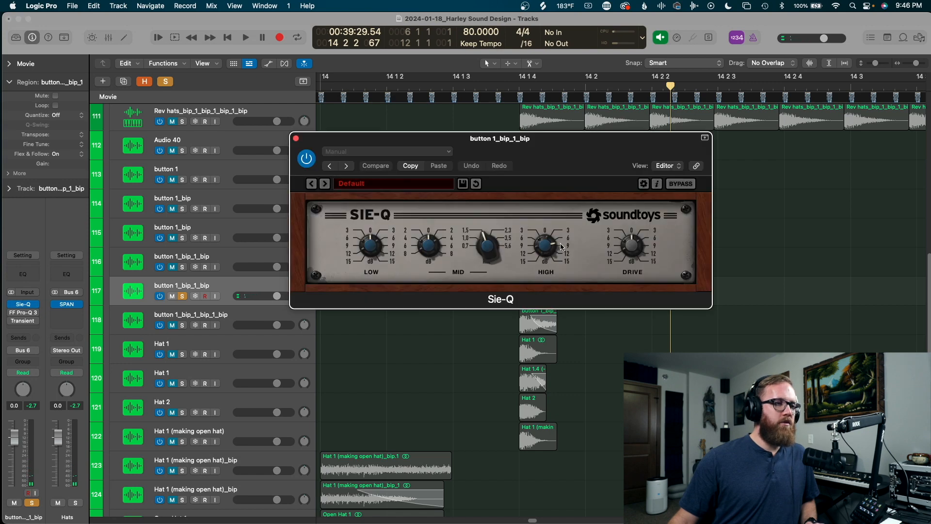
pyautogui.press('space')
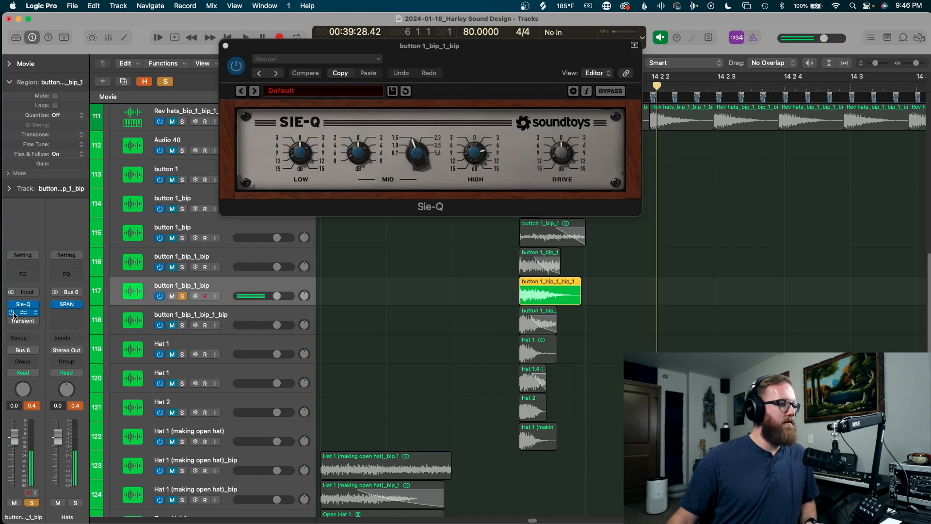
pyautogui.click(13, 313)
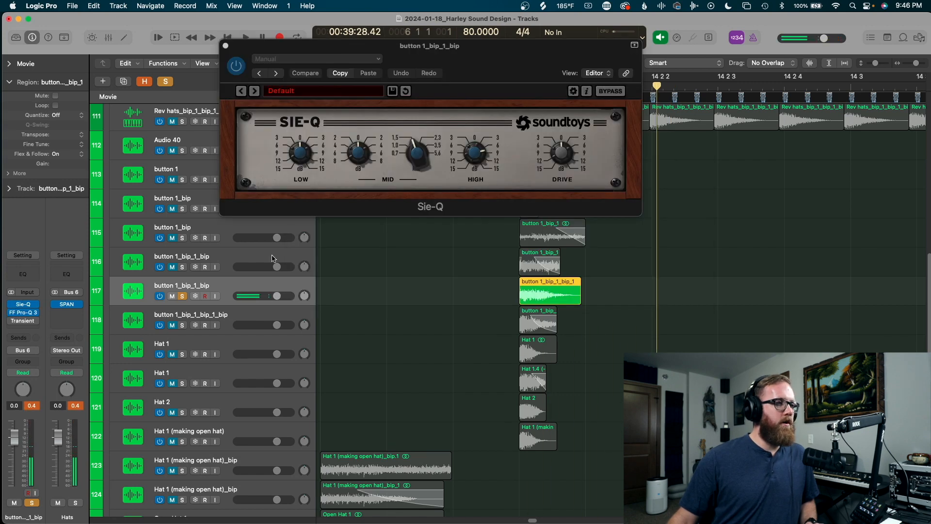
pyautogui.click(23, 313)
pyautogui.press('space')
pyautogui.press('space')
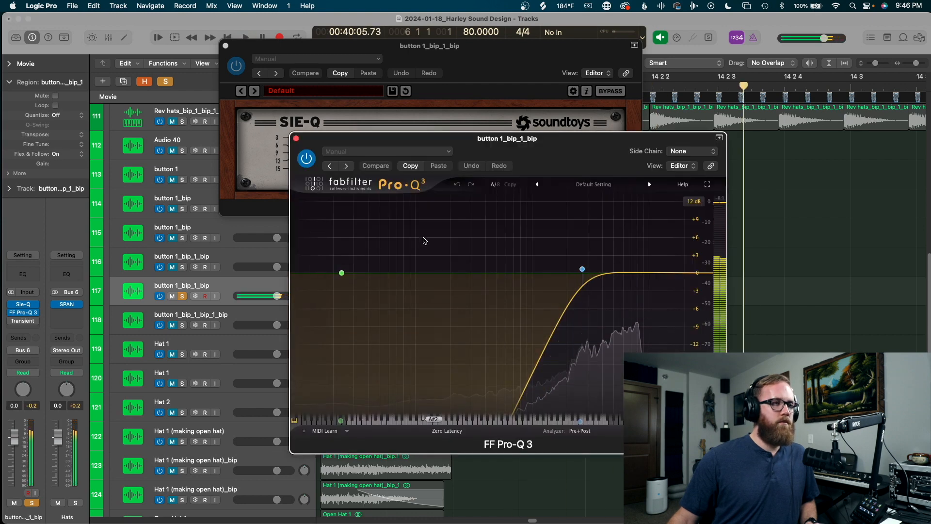
# Enable Transient Master on track 117, view its settings, play the region through it, and close all the plug-in windows.
pyautogui.press('space')
pyautogui.press('space')
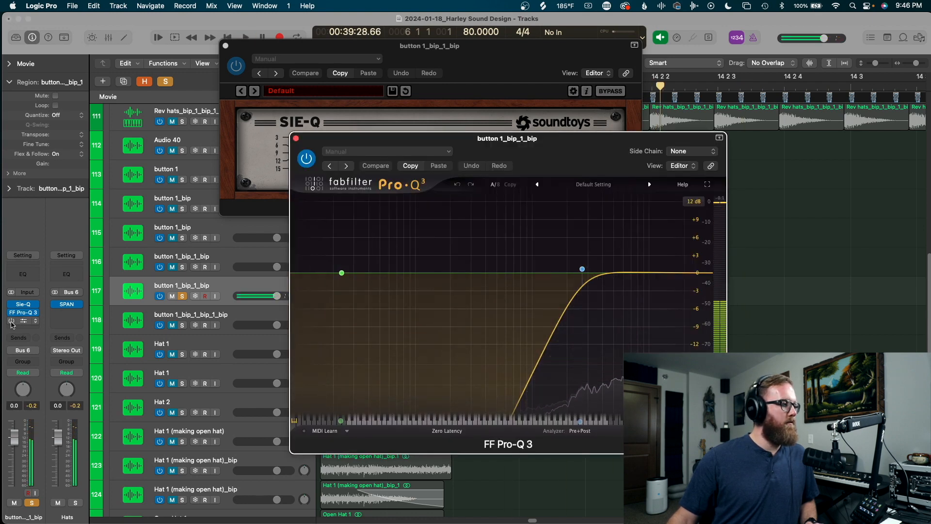
pyautogui.click(23, 321)
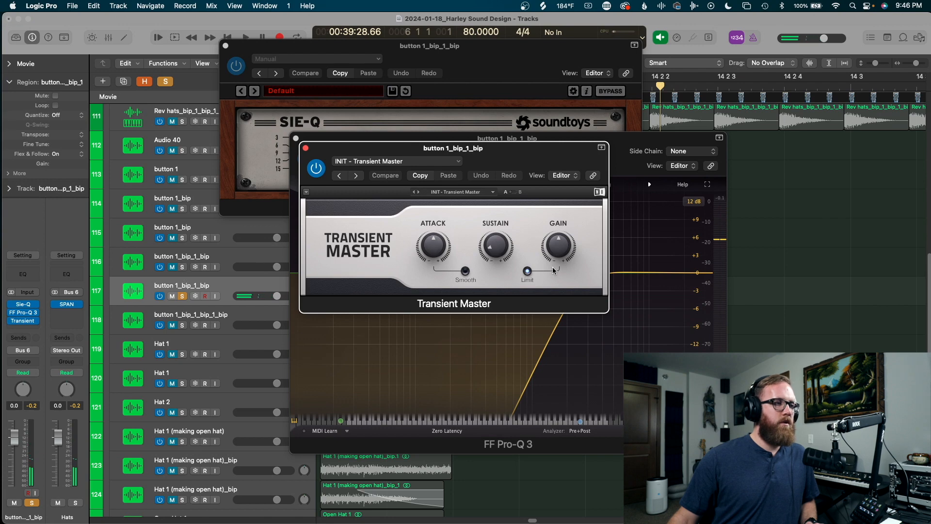
pyautogui.press('space')
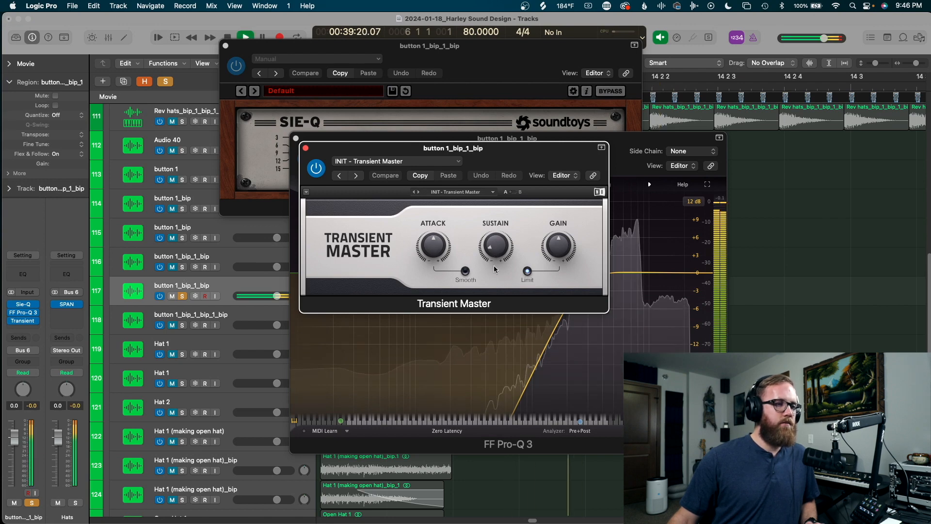
pyautogui.press('space')
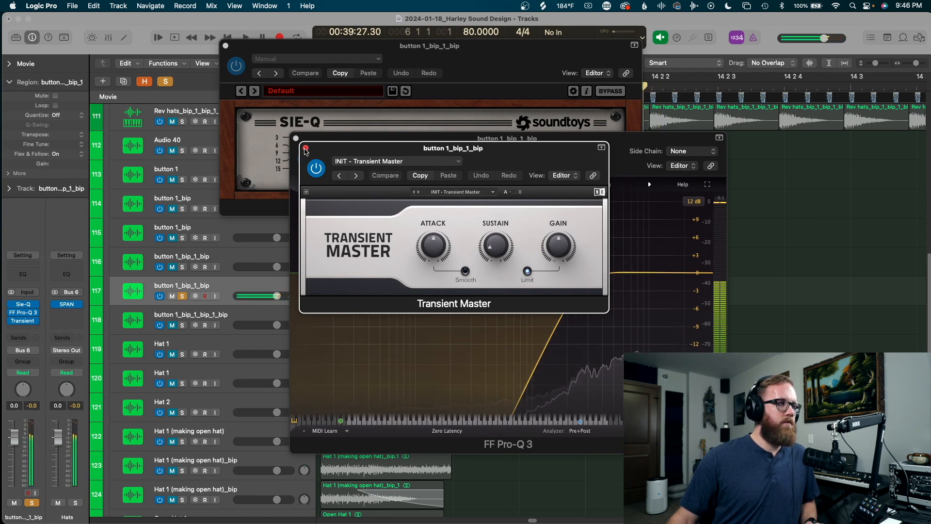
pyautogui.click(305, 147)
pyautogui.click(296, 139)
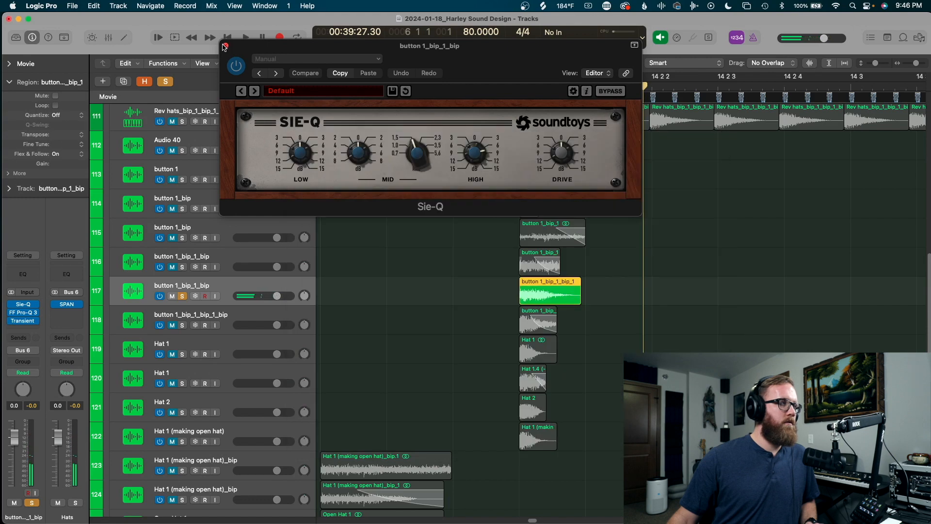
pyautogui.click(224, 46)
# Solo the bounced button 1_bip_1_bip_1_bip on track 118 and play its region.
pyautogui.press('Down')
pyautogui.hotkey('ctrl', 's')
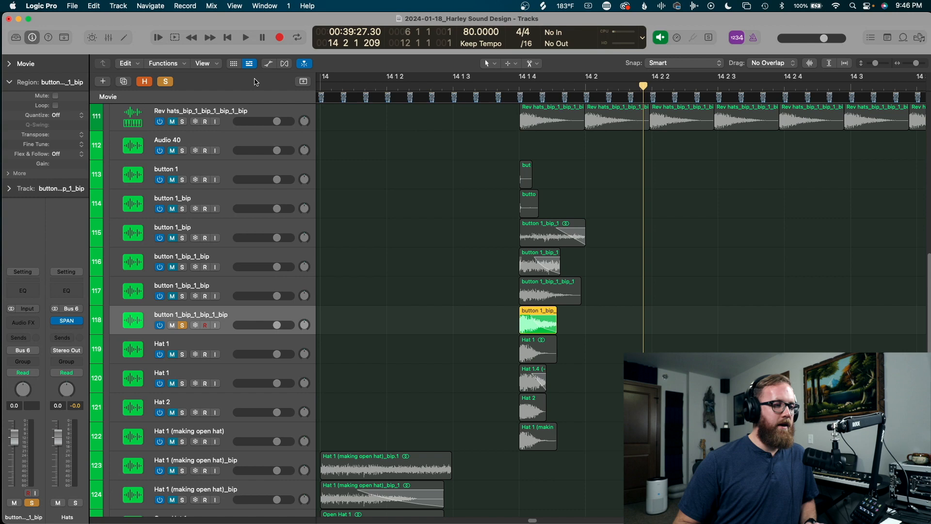
pyautogui.press('space')
pyautogui.press('space')
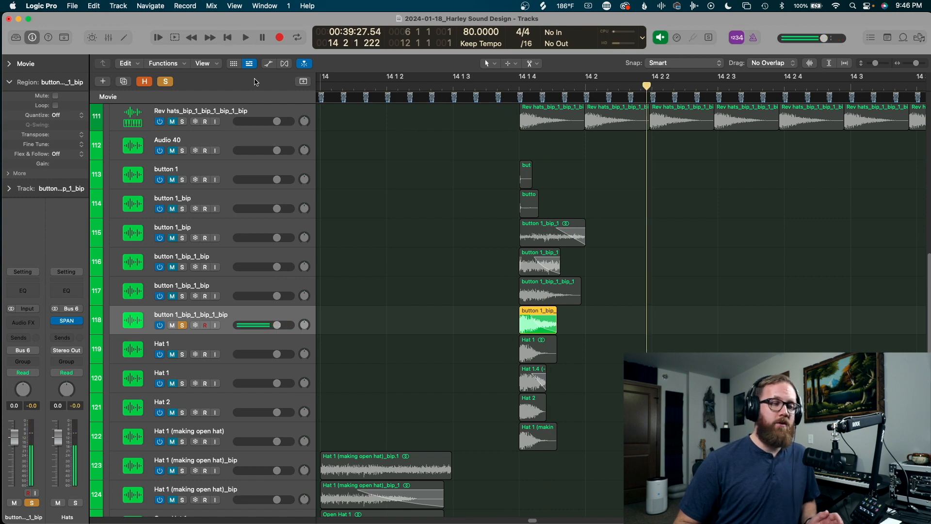
# Turn off the solo on track 118 and play the Hat 1 region on track 119.
pyautogui.press('Down')
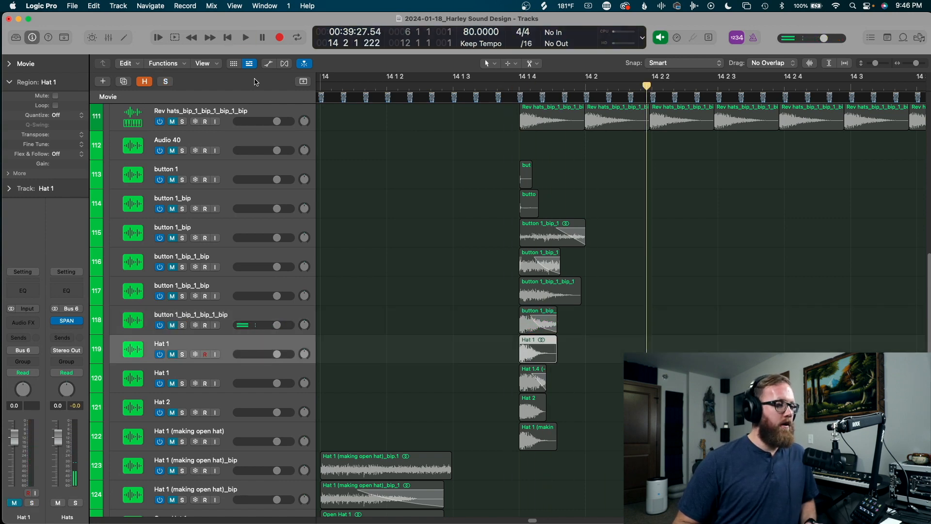
pyautogui.press('space')
pyautogui.press('space')
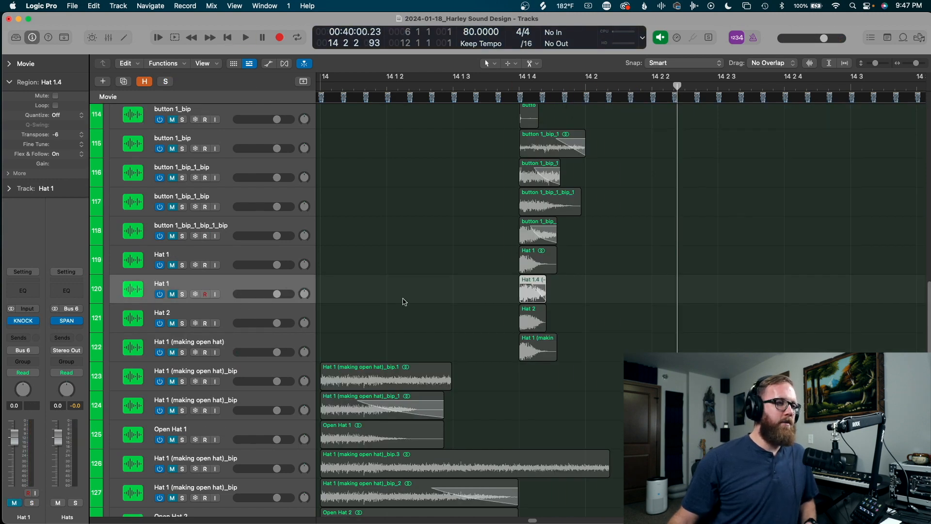
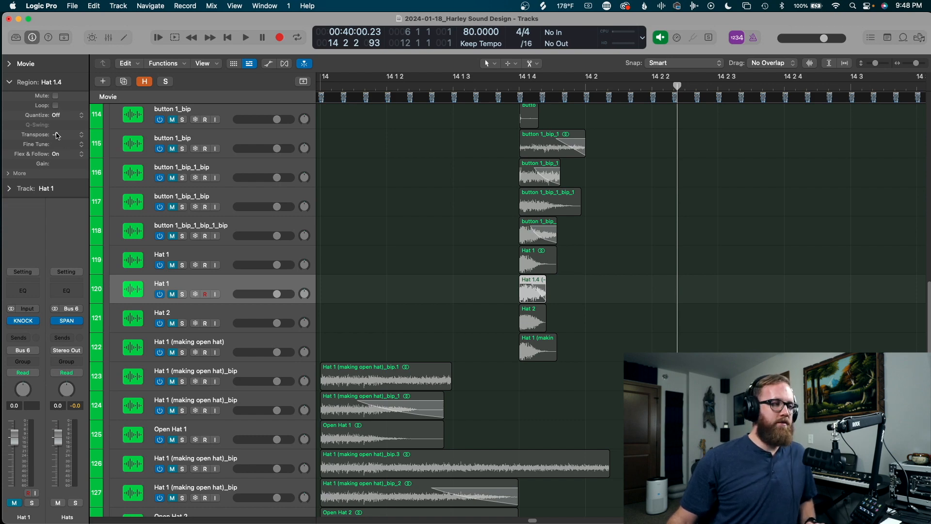
# View the KNOCK settings on Hat 1 track 120, then solo the track, play its region, and turn the solo off.
pyautogui.click(23, 322)
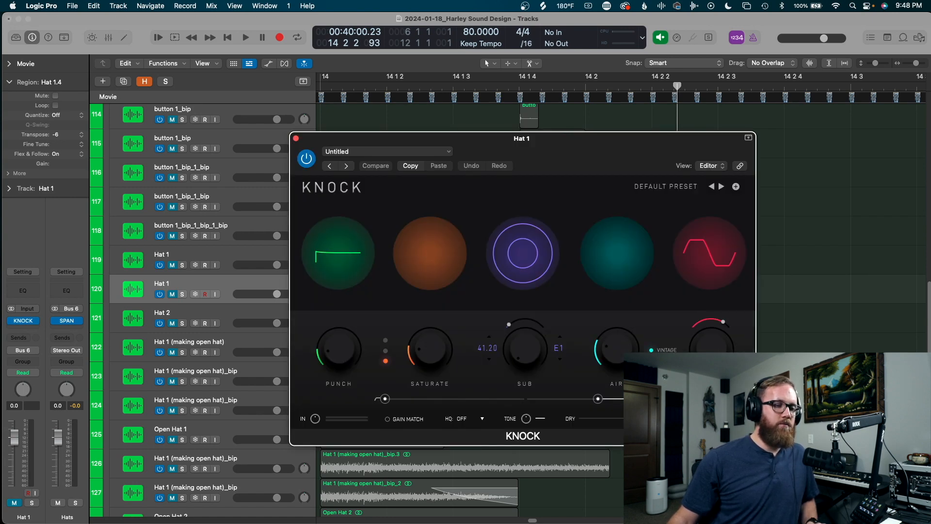
pyautogui.click(297, 139)
pyautogui.press('s')
pyautogui.press('space')
pyautogui.press('space')
pyautogui.press('s')
# Solo Hat 2 on track 121, play its region, and turn the solo off.
pyautogui.press('Down')
pyautogui.press('s')
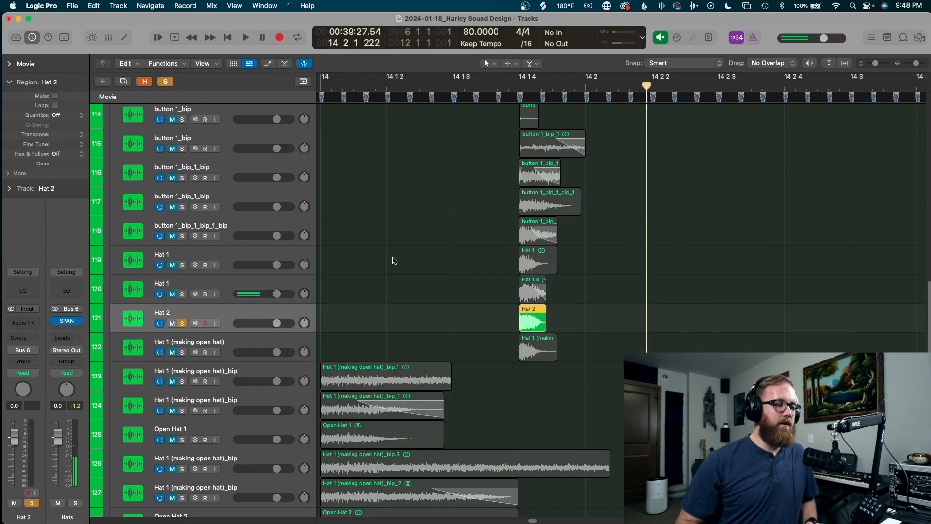
pyautogui.press('space')
pyautogui.press('space')
pyautogui.press('s')
# Solo Hat 1 (making open hat) on track 122, open its Sonsig Rev-A reverb, and play the region.
pyautogui.press('Down')
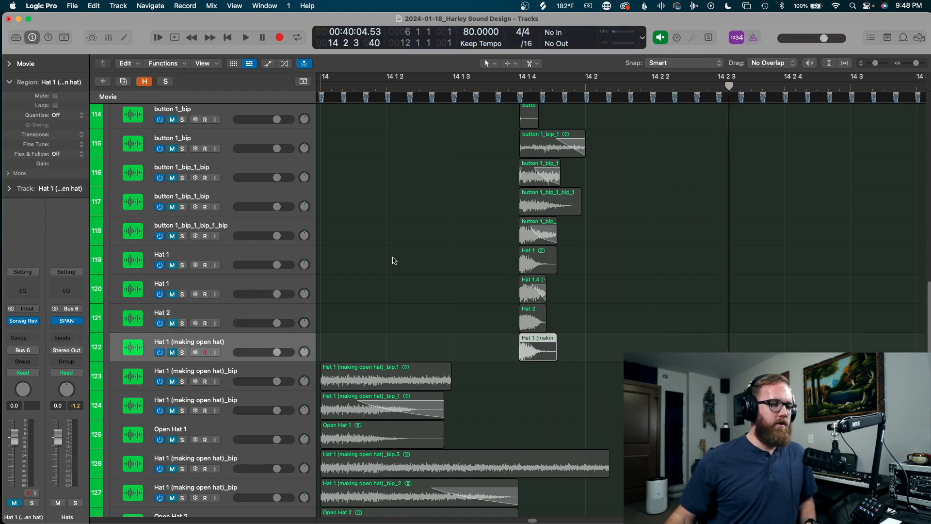
pyautogui.scroll(-2, 510, 276)
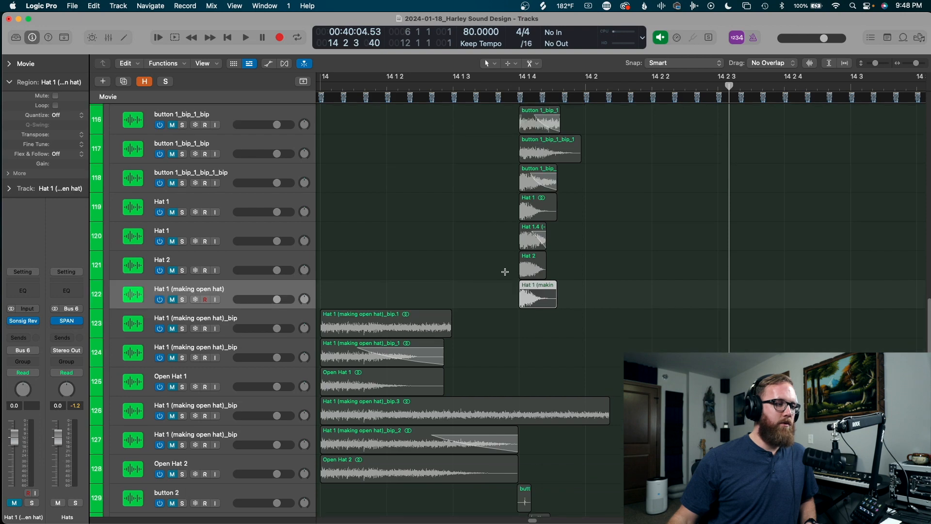
pyautogui.press('s')
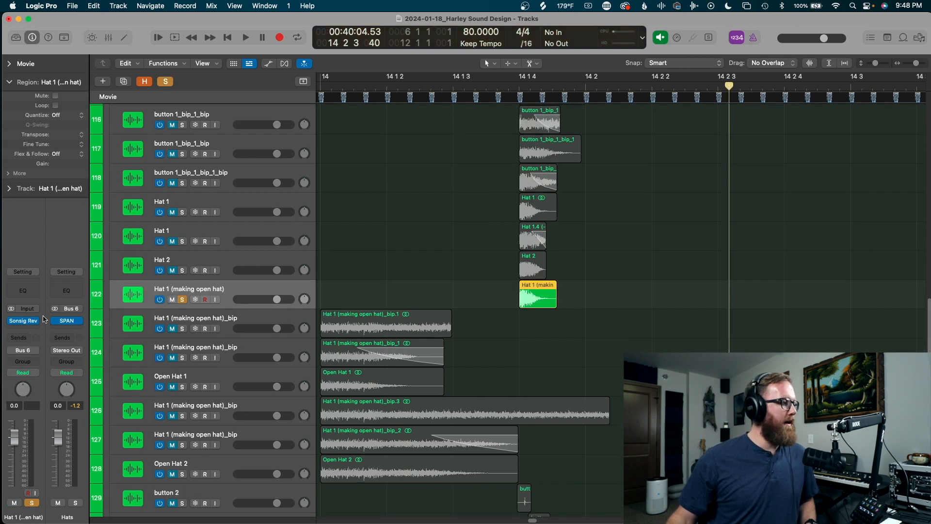
pyautogui.moveTo(25, 324)
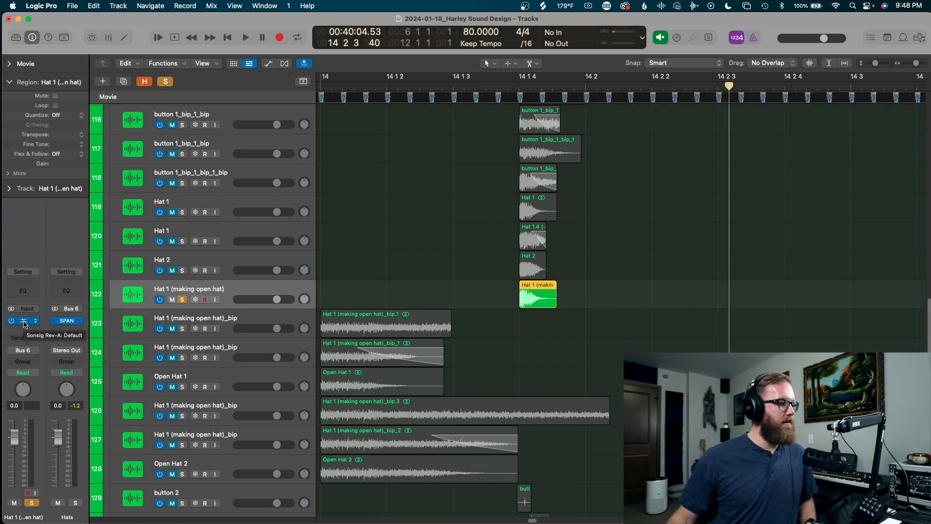
pyautogui.click(26, 322)
pyautogui.press('space')
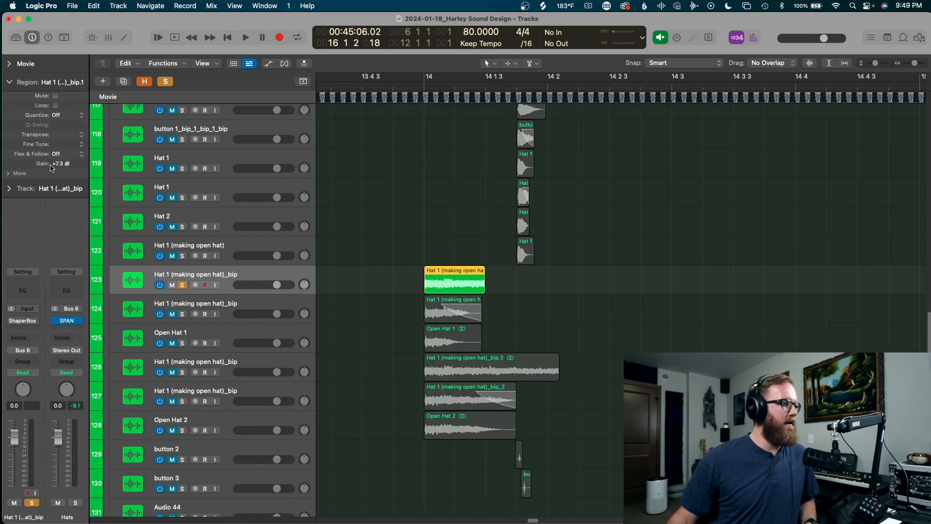
# Play the soloed Hat 1 (making open hat)_bip region on track 123 without its plug-in.
pyautogui.press('s')
pyautogui.press('s')
pyautogui.press('space')
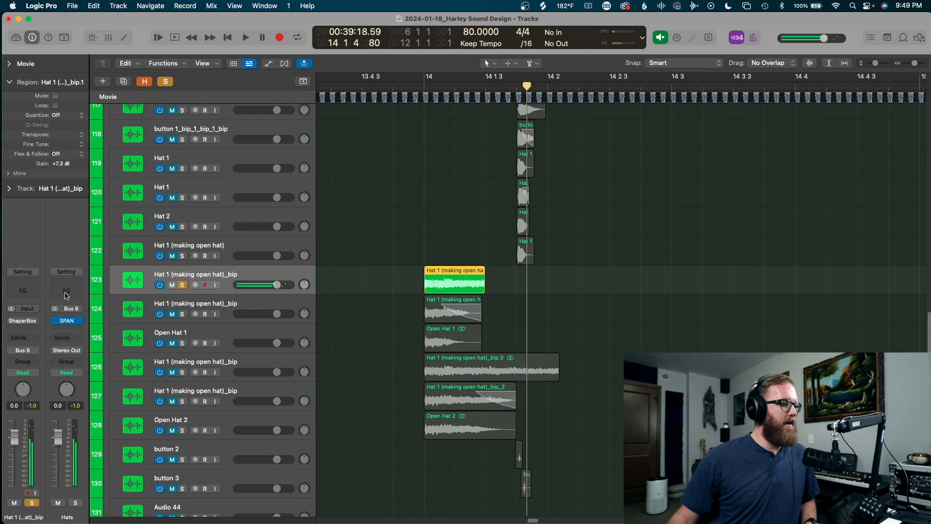
# Enable ShaperBox 3 on track 123, view its volume curve, play the region through it, then close the plug-in and turn off the solo.
pyautogui.click(23, 322)
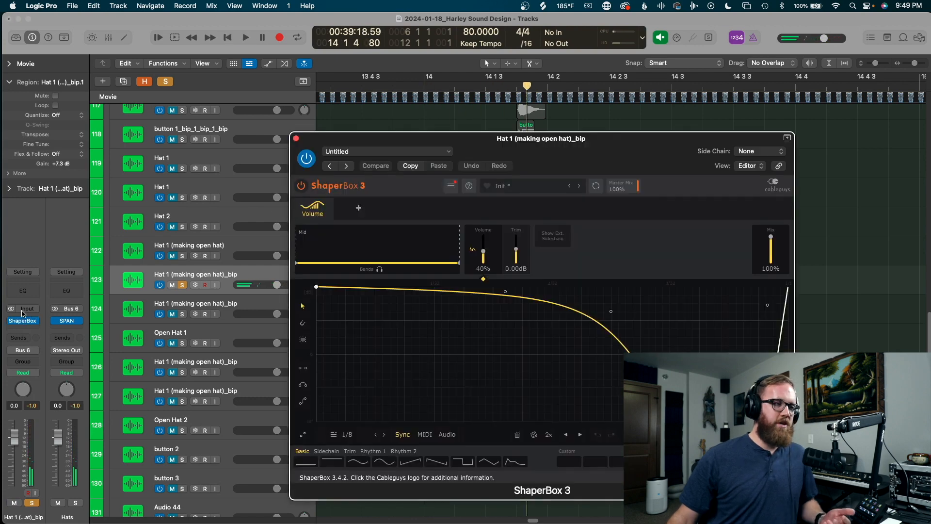
pyautogui.press('space')
pyautogui.press('space')
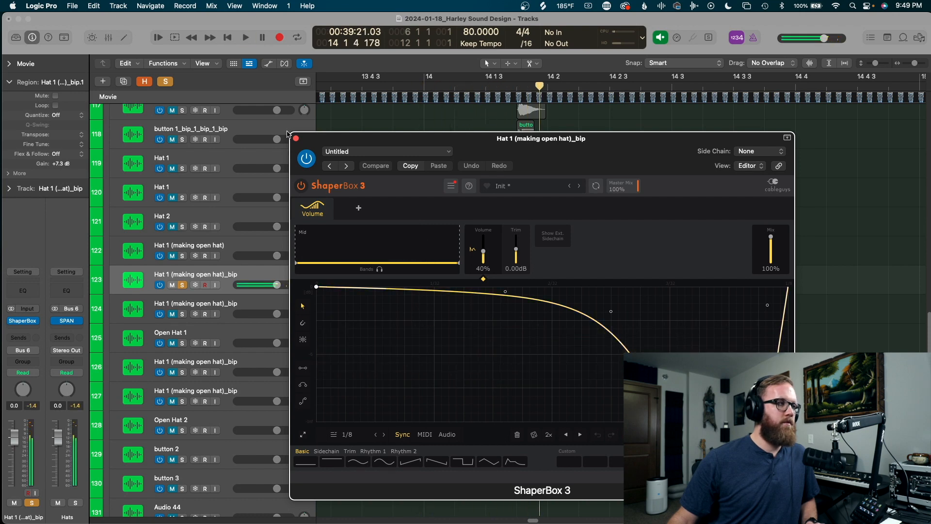
pyautogui.click(296, 139)
pyautogui.press('s')
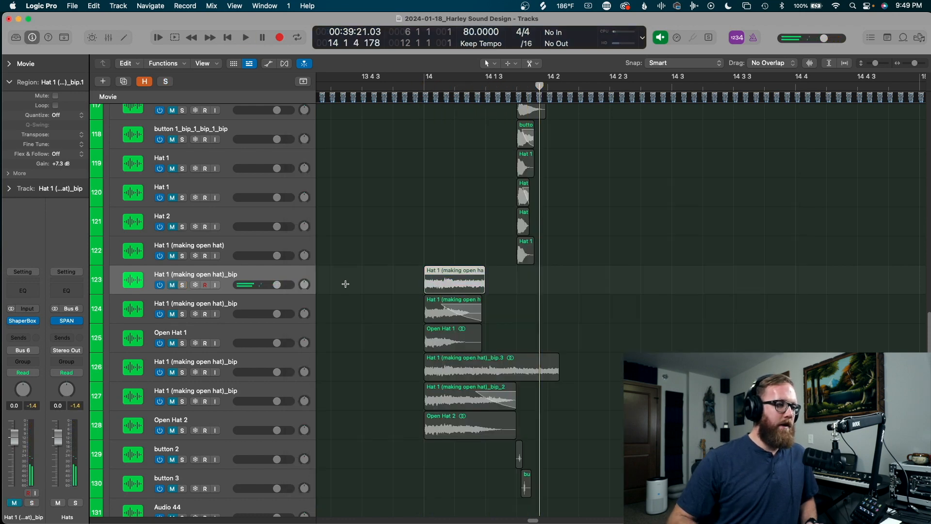
# Solo the Hat 1 (making open hat)_bip track 124.
pyautogui.press('Down')
pyautogui.press('s')
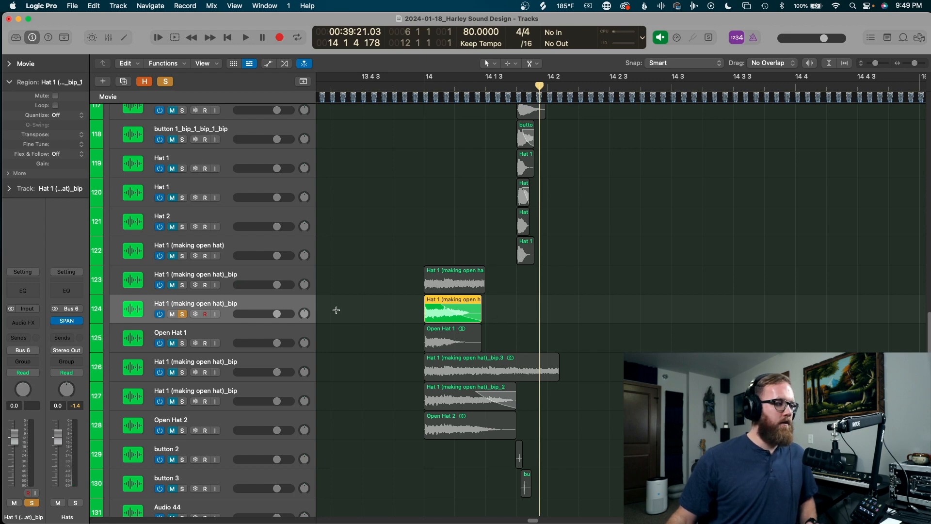
# Play the soloed hat layer on track 124, followed by the Open Hat 1 region on track 125.
pyautogui.press('space')
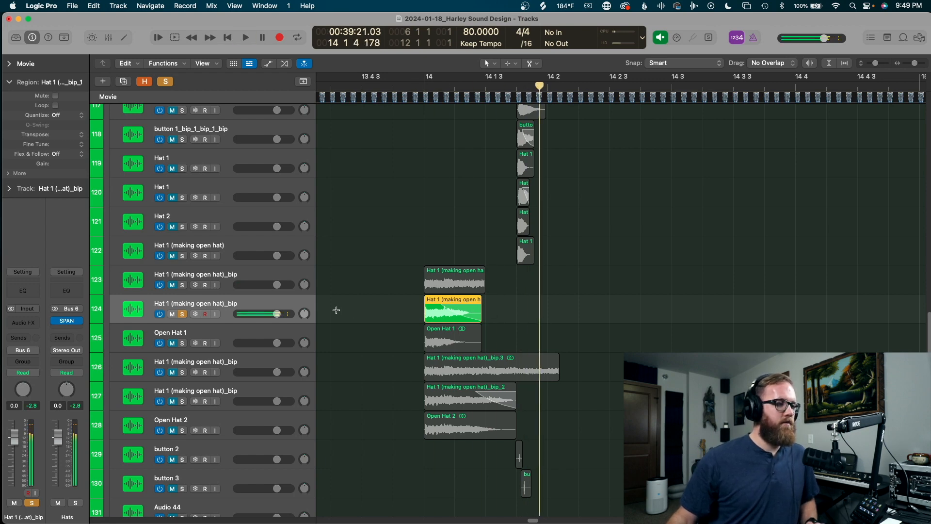
pyautogui.click(291, 338)
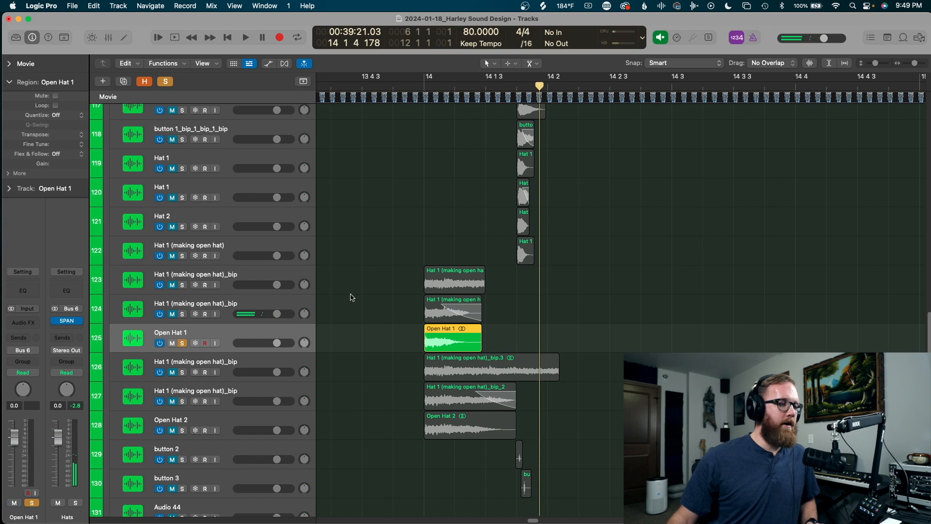
pyautogui.press('space')
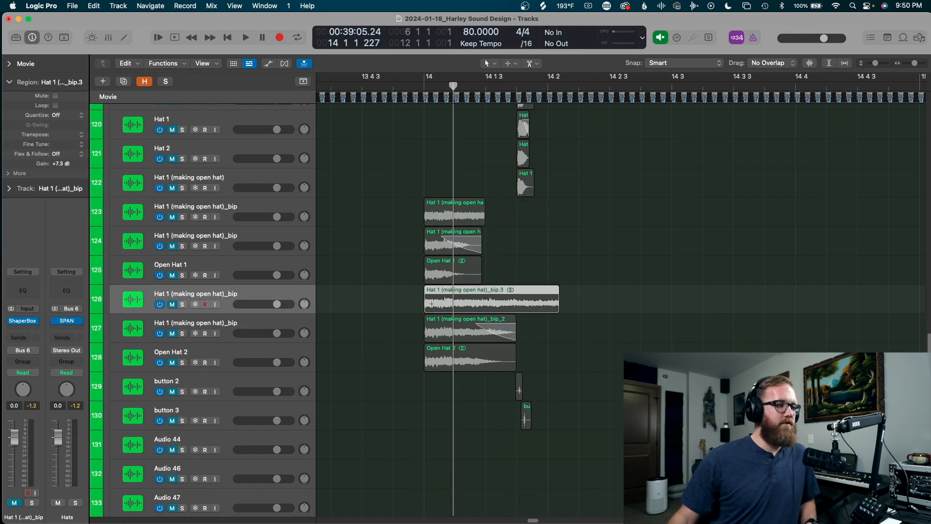
# Solo track 126, open its ShaperBox volume curve, audition the hat region through it and close the plug-in.
pyautogui.press('s')
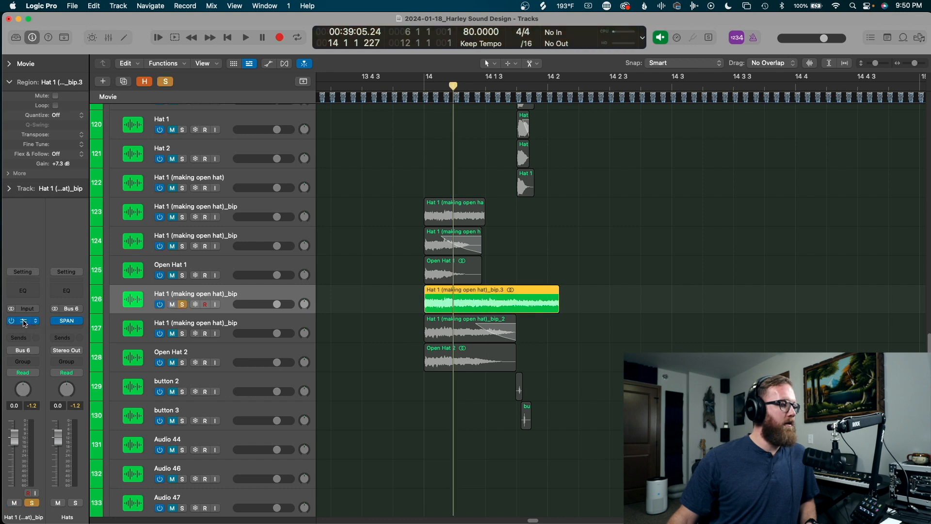
pyautogui.click(23, 321)
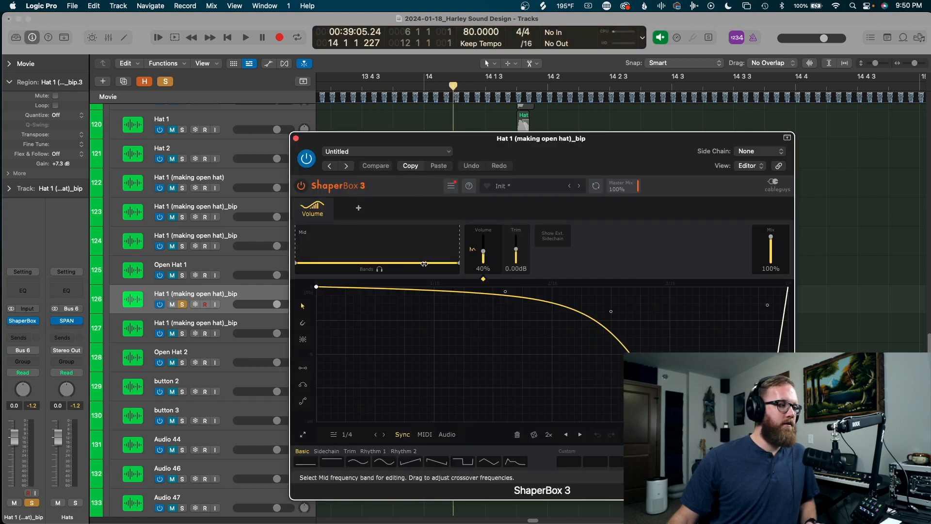
pyautogui.press('space')
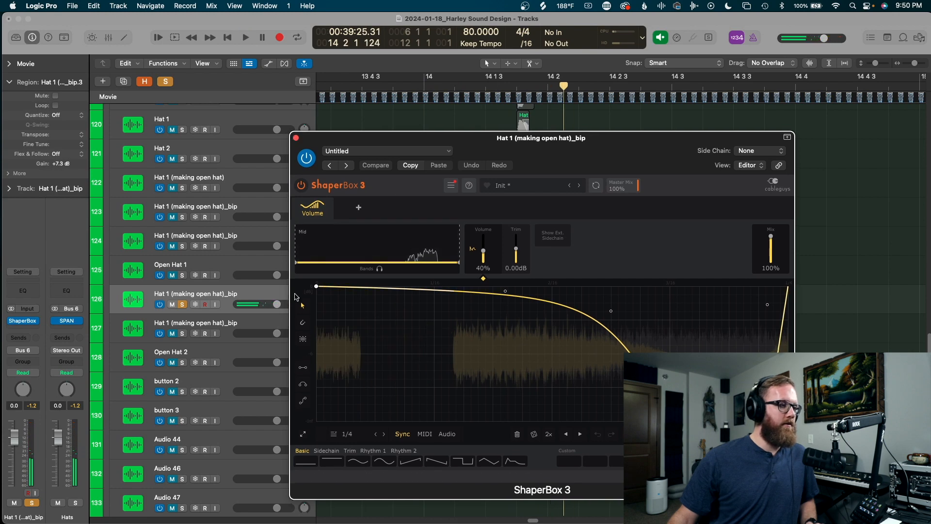
pyautogui.click(296, 138)
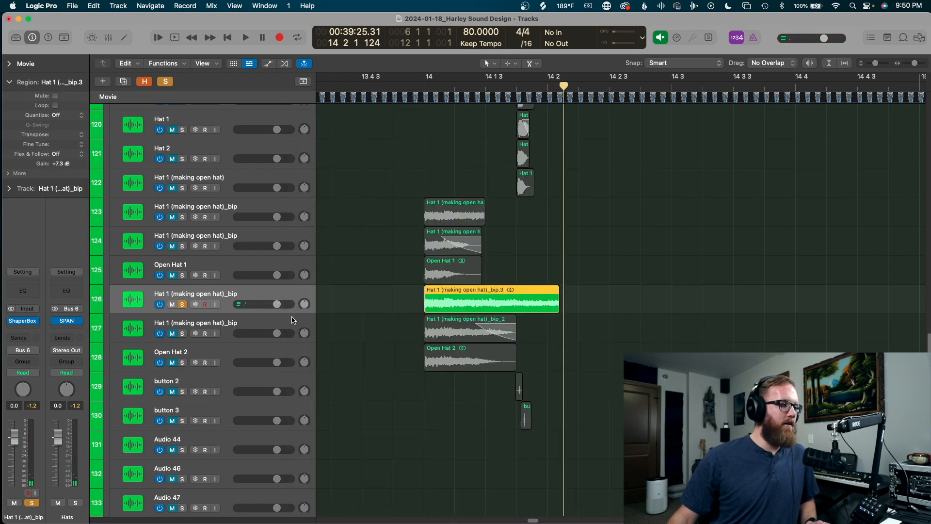
# Solo and audition the faded hat region on track 127, and release the solo.
pyautogui.click(293, 320)
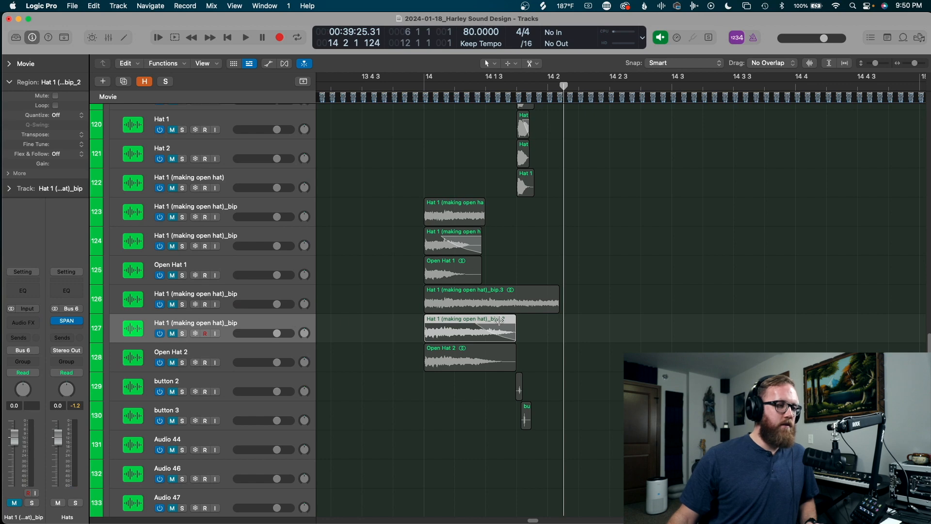
pyautogui.press('s')
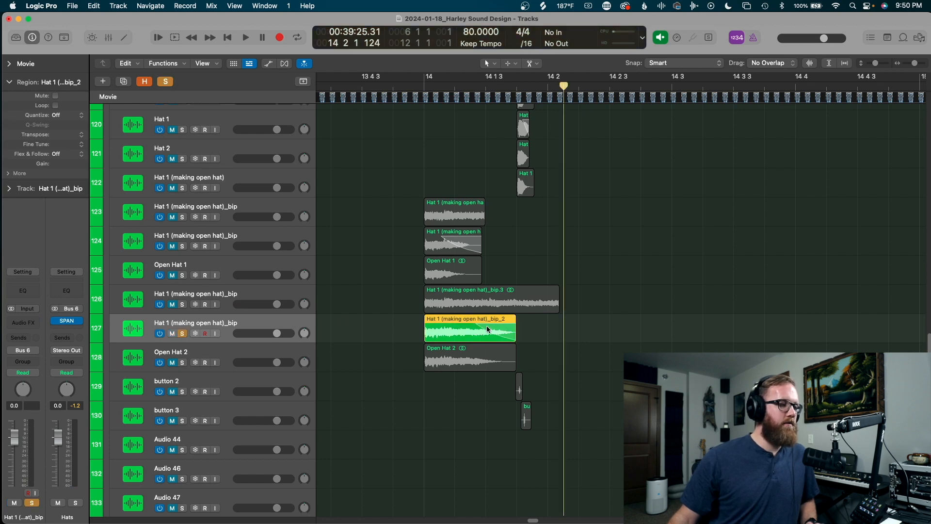
pyautogui.press('space')
pyautogui.press('space')
pyautogui.press('s')
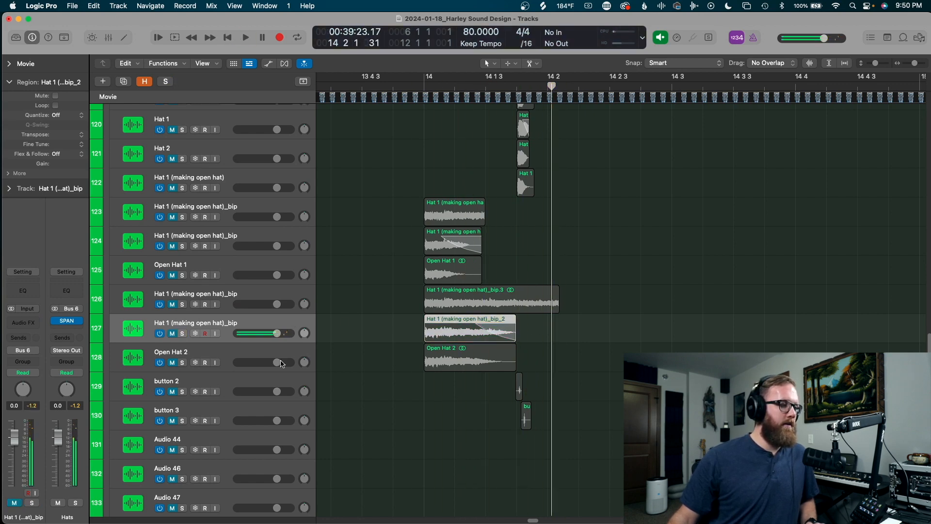
# Solo the Open Hat 2 track and audition its region.
pyautogui.click(278, 356)
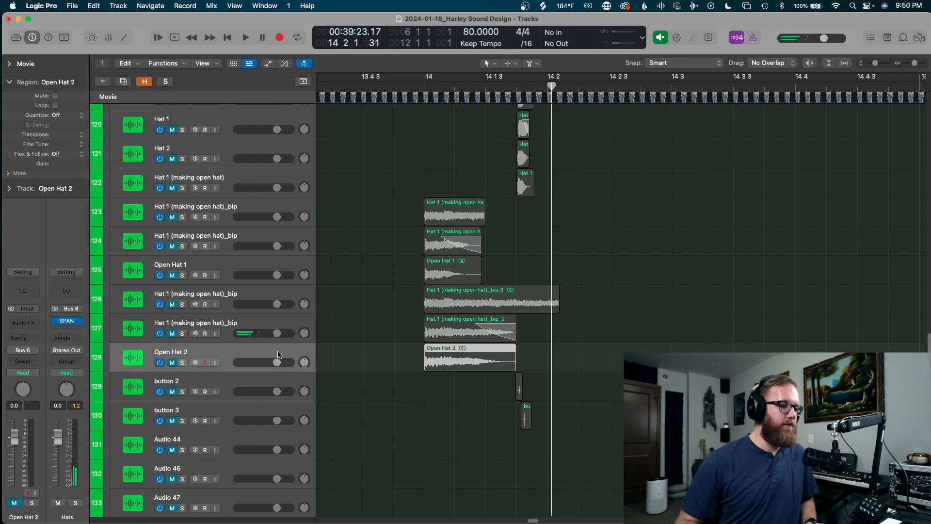
pyautogui.press('s')
pyautogui.press('space')
pyautogui.press('space')
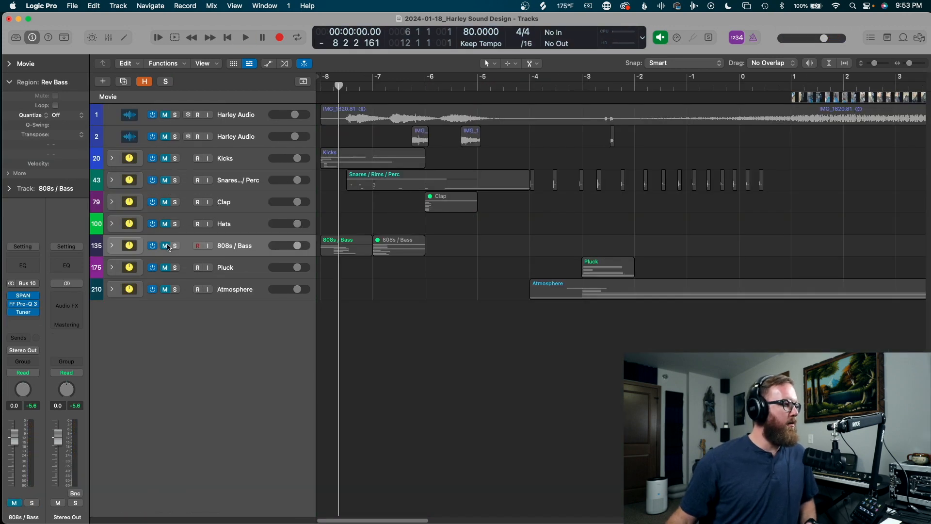
# Unmute the 808s / Bass track stack and expand it to show its subtracks.
pyautogui.click(166, 246)
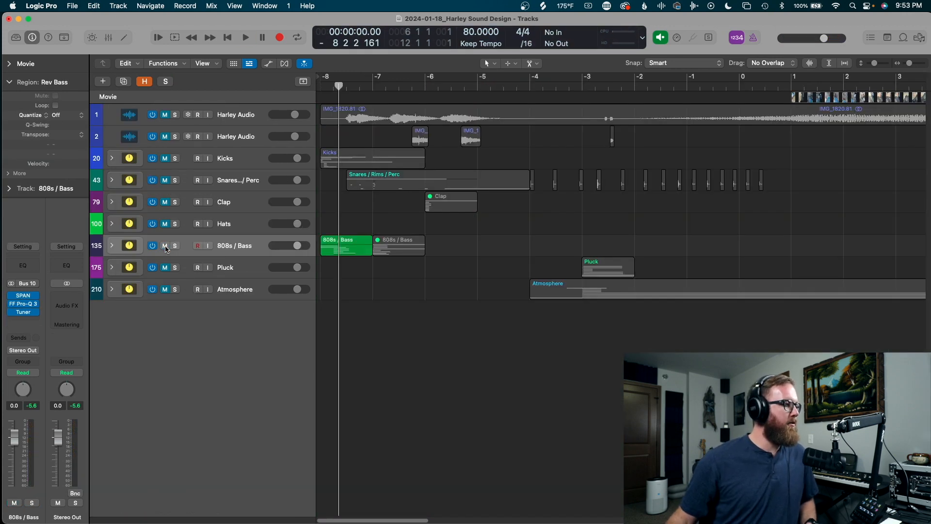
pyautogui.click(112, 245)
pyautogui.scroll(-2, 437, 262)
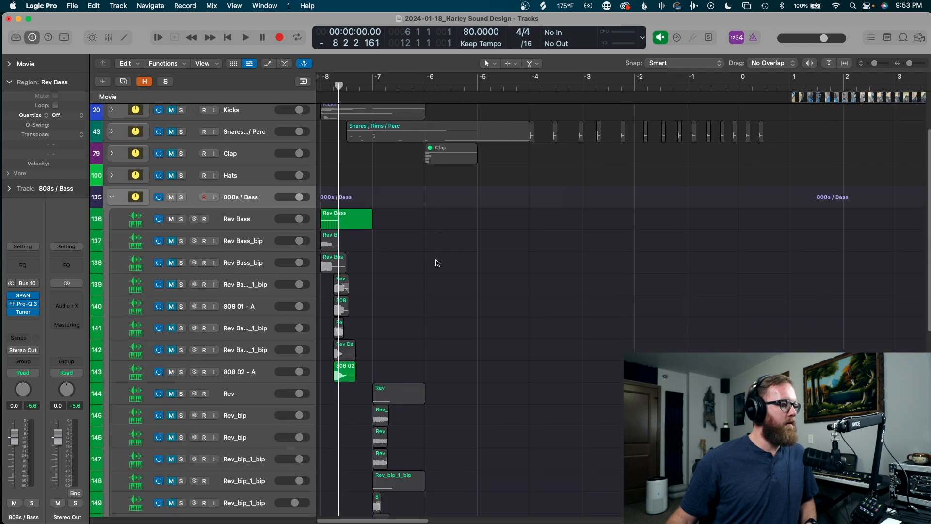
# Solo the Rev Bass track and play it from the project start while inspecting its Quick Sampler sample, closing the sampler at the end.
pyautogui.click(230, 221)
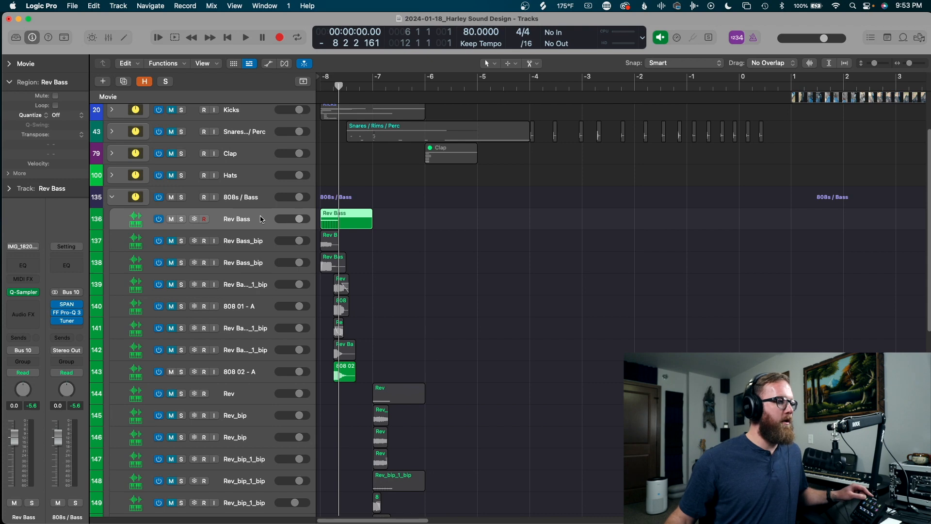
pyautogui.press('v')
pyautogui.press('s')
pyautogui.press('Return')
pyautogui.press('space')
pyautogui.press('space')
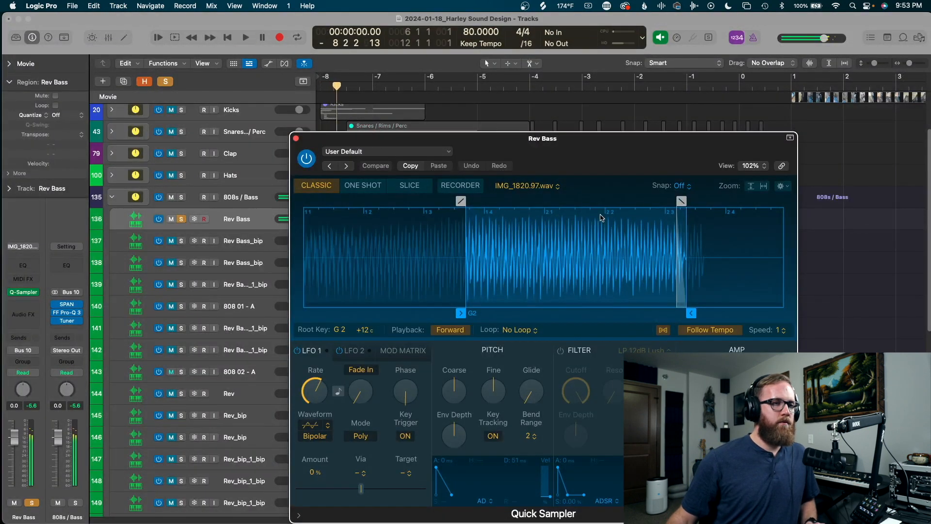
pyautogui.click(297, 139)
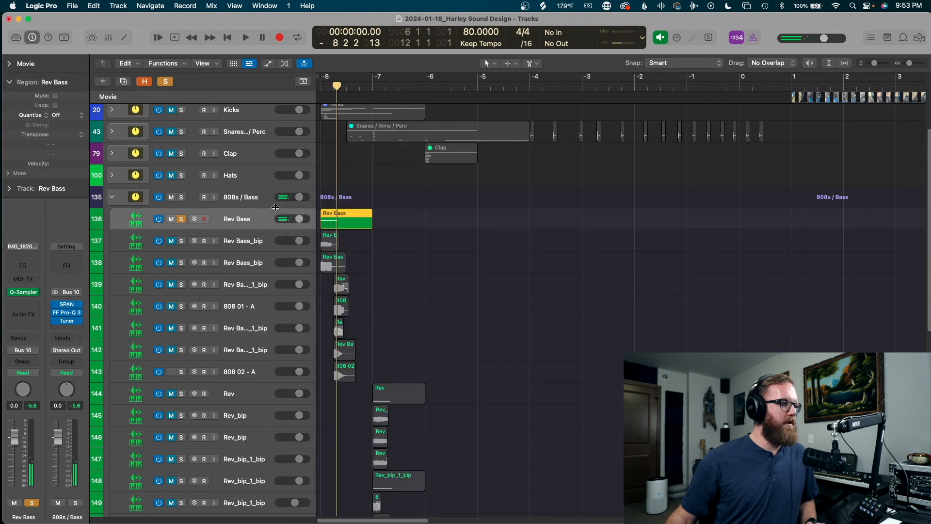
# Select the Rev Bass_bip track 137, enlarge the track and timeline view, and play its region from the start with its effects bypassed.
pyautogui.click(264, 242)
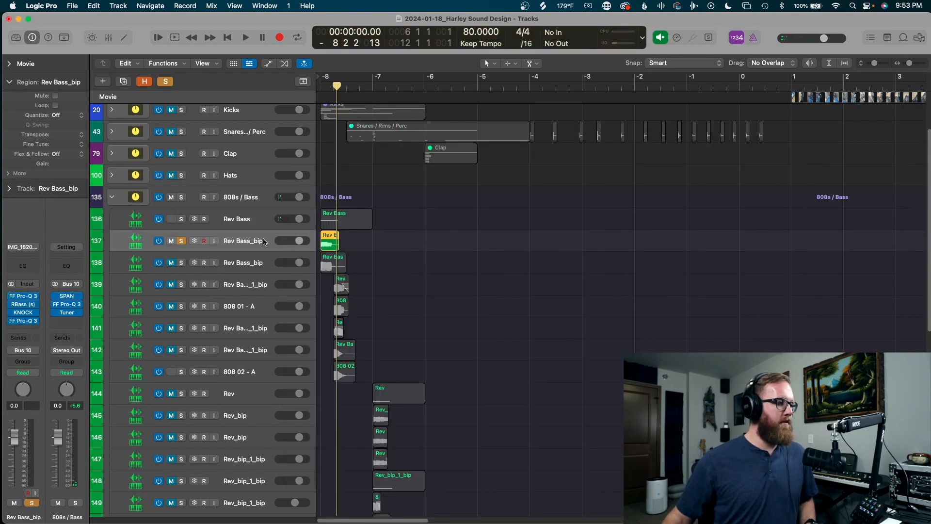
pyautogui.press('super+Down')
pyautogui.press('super+Down')
pyautogui.press('super+Right')
pyautogui.press('Return')
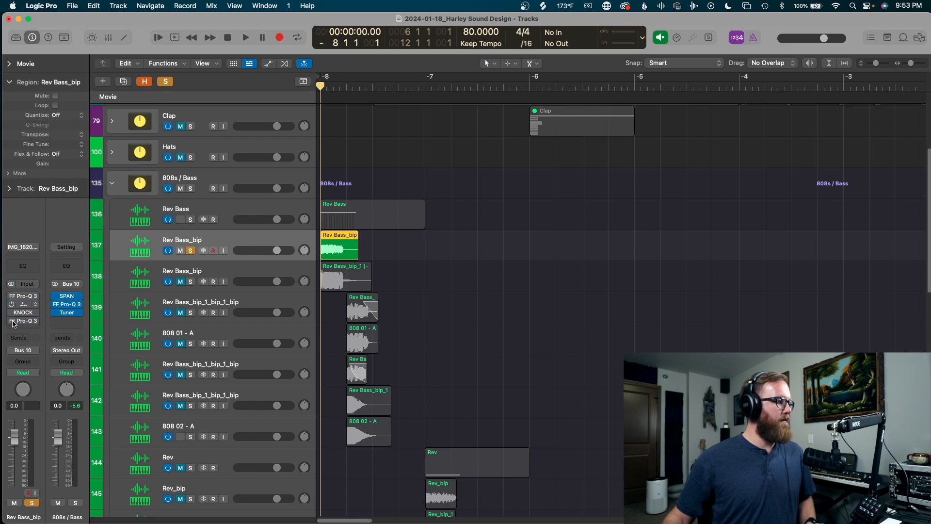
pyautogui.press('space')
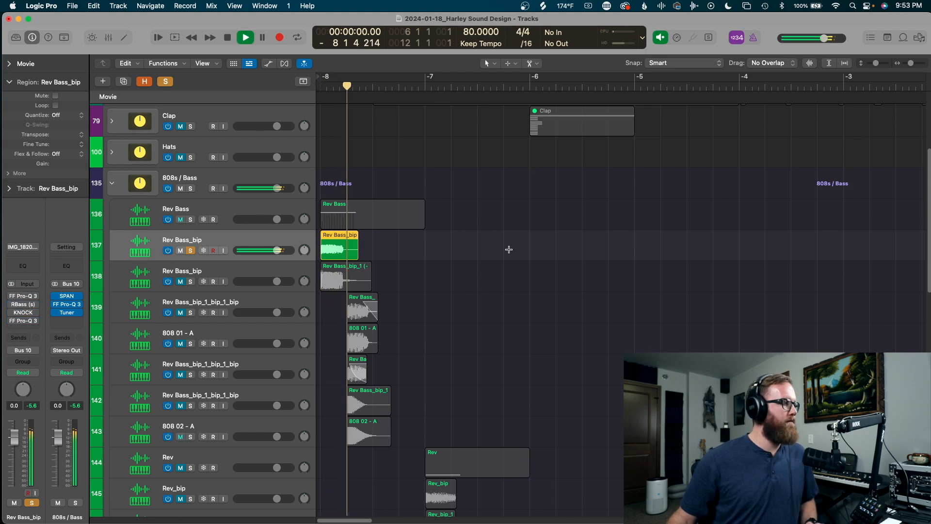
pyautogui.press('space')
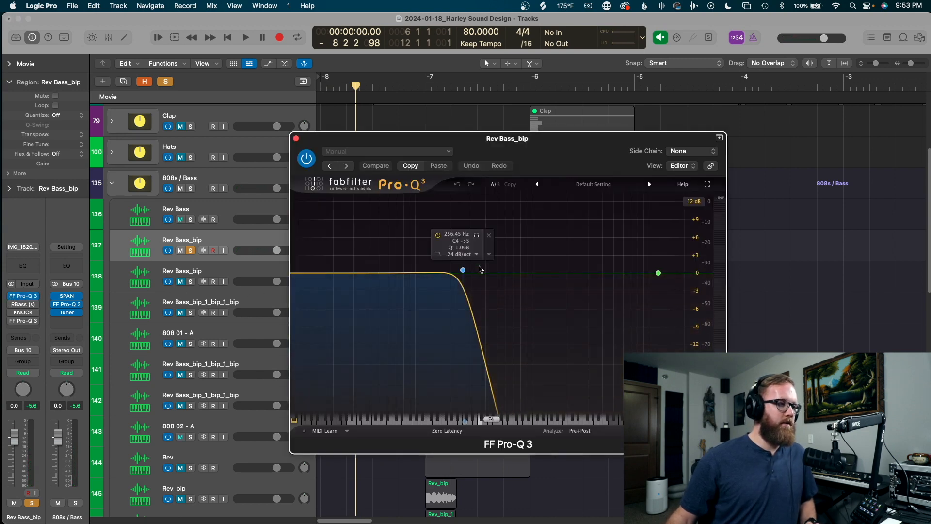
# Audition the Rev Bass_bip region through the first Pro-Q 3 low-pass filter and close the equalizer.
pyautogui.press('space')
pyautogui.press('space')
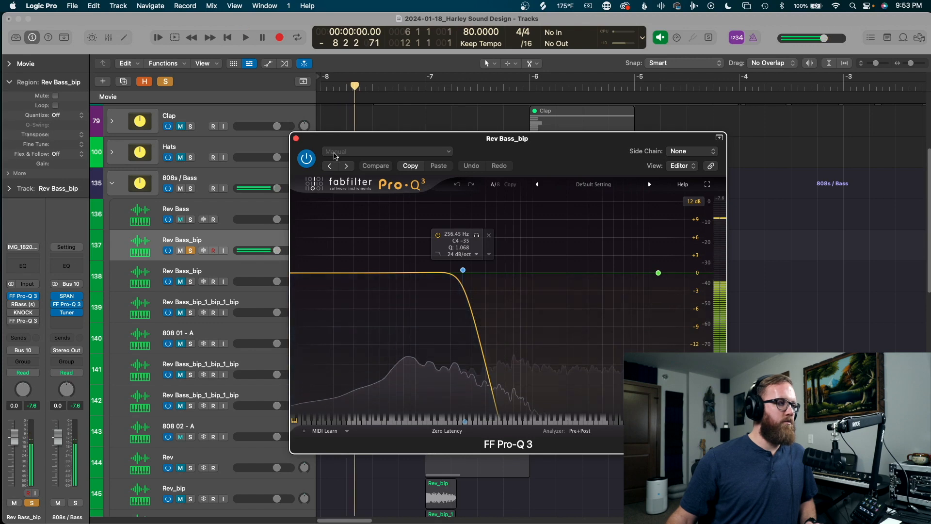
pyautogui.click(296, 139)
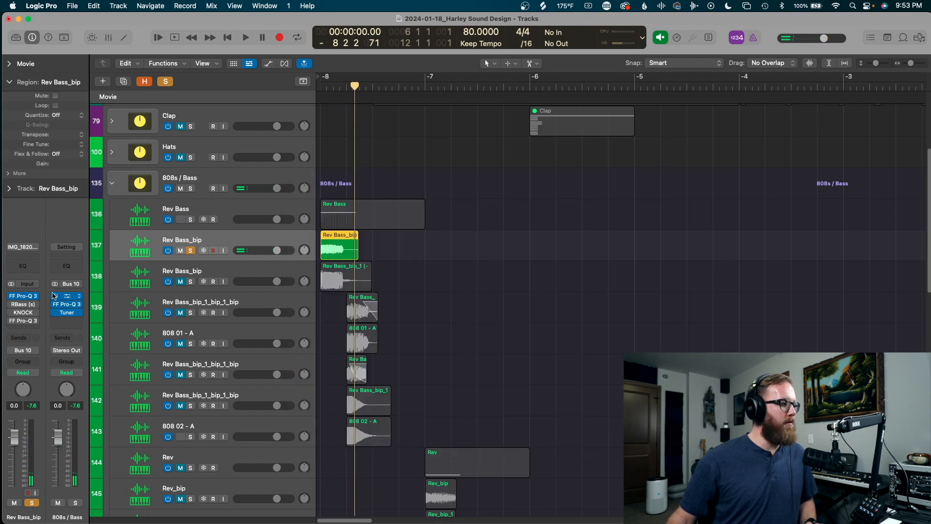
# Enable RBass on the Rev Bass_bip track, move its window clear of the regions, audition the result and close the plug-in.
pyautogui.click(18, 306)
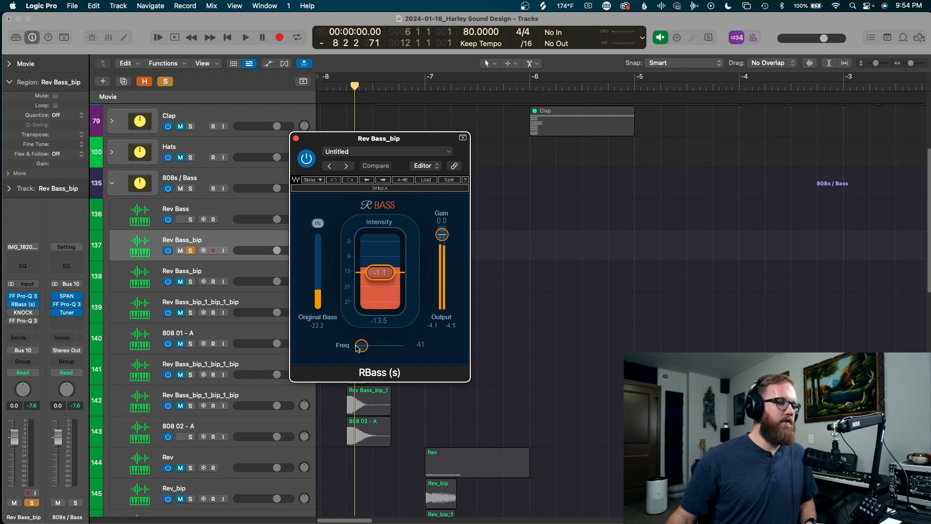
pyautogui.moveTo(406, 146); pyautogui.dragTo(620, 128)
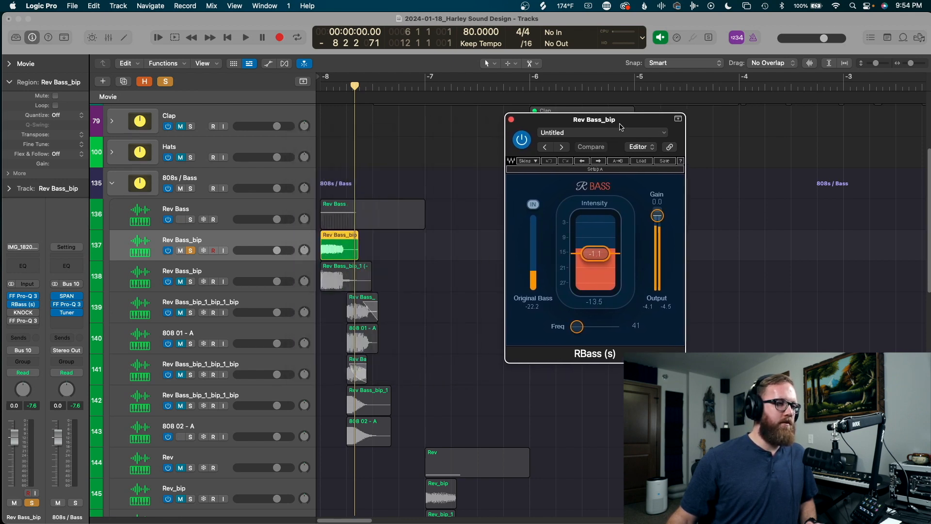
pyautogui.press('space')
pyautogui.press('space')
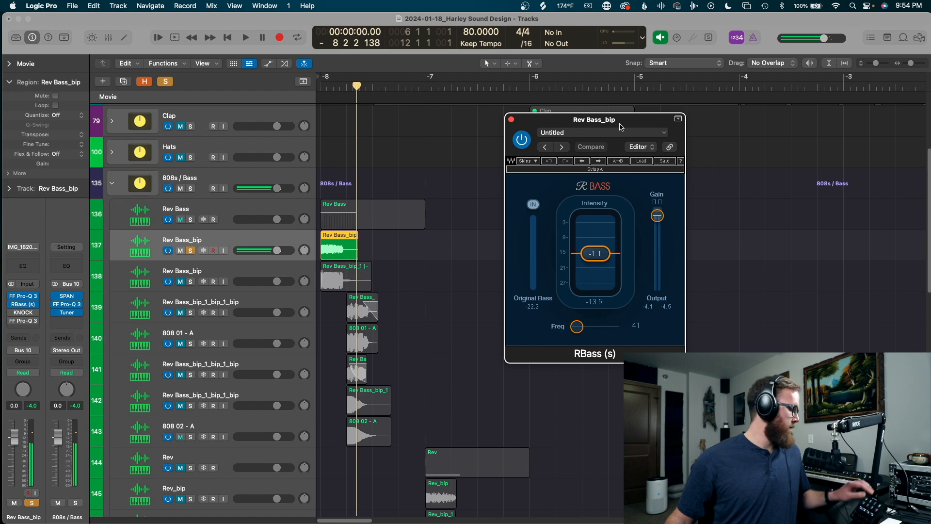
pyautogui.press('cmd+w')
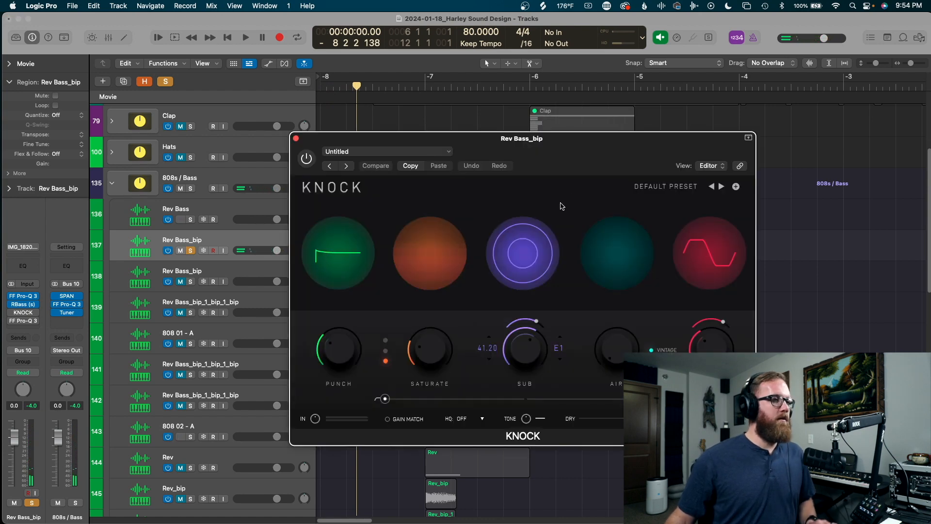
# Enable KNOCK and the last Pro-Q 3 on the Rev Bass_bip track, auditioning the bass through each and closing both plug-ins.
pyautogui.click(307, 158)
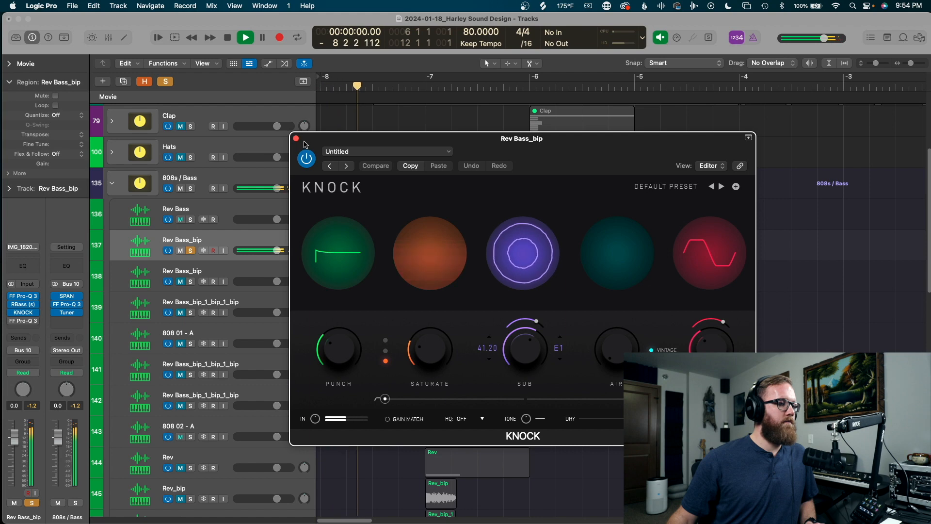
pyautogui.click(296, 139)
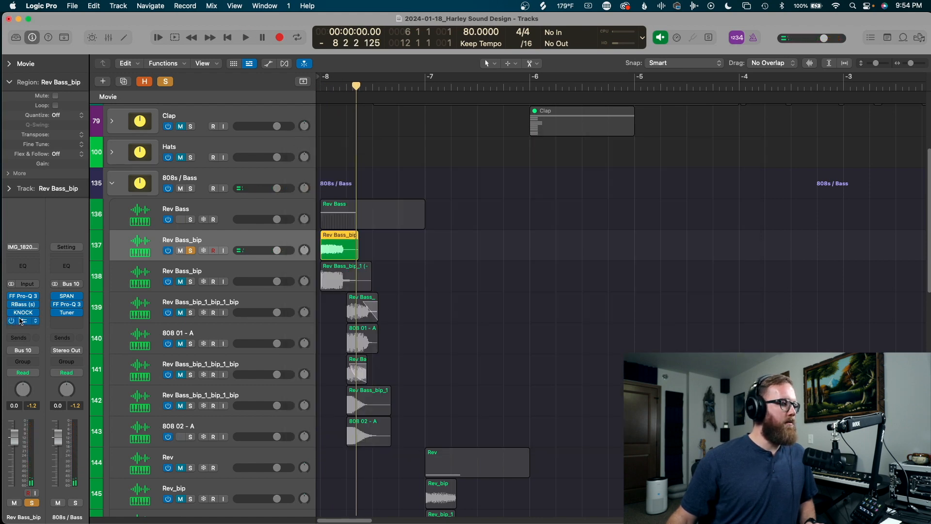
pyautogui.click(20, 321)
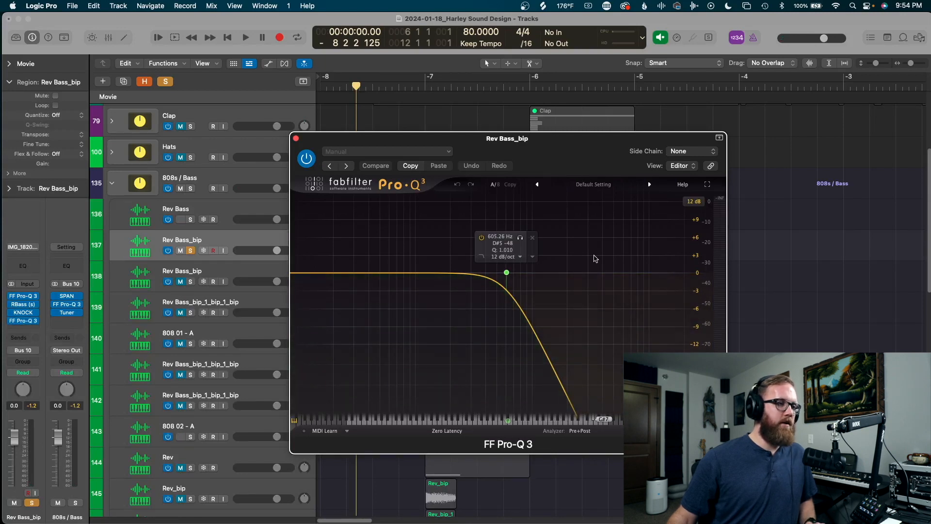
pyautogui.press('space')
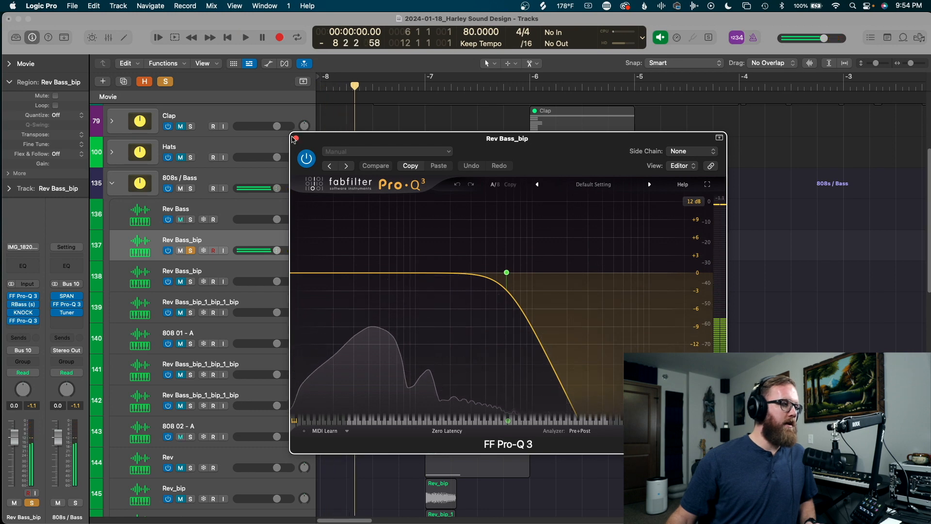
pyautogui.click(293, 139)
# Select the Rev Bass_bip track 138, zoom in on the timeline and play its region transposed by -8 from the start.
pyautogui.click(226, 268)
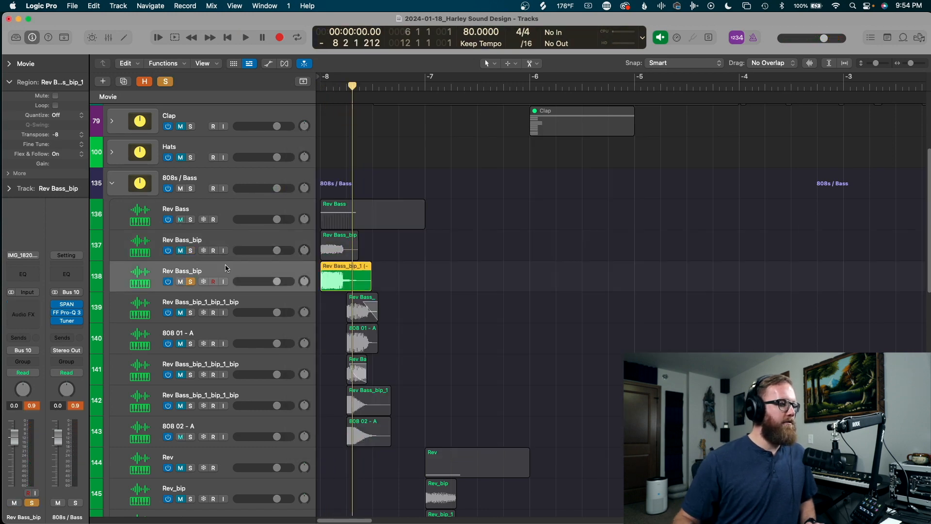
pyautogui.press('super+Right')
pyautogui.press('super+Right')
pyautogui.press('super+Right')
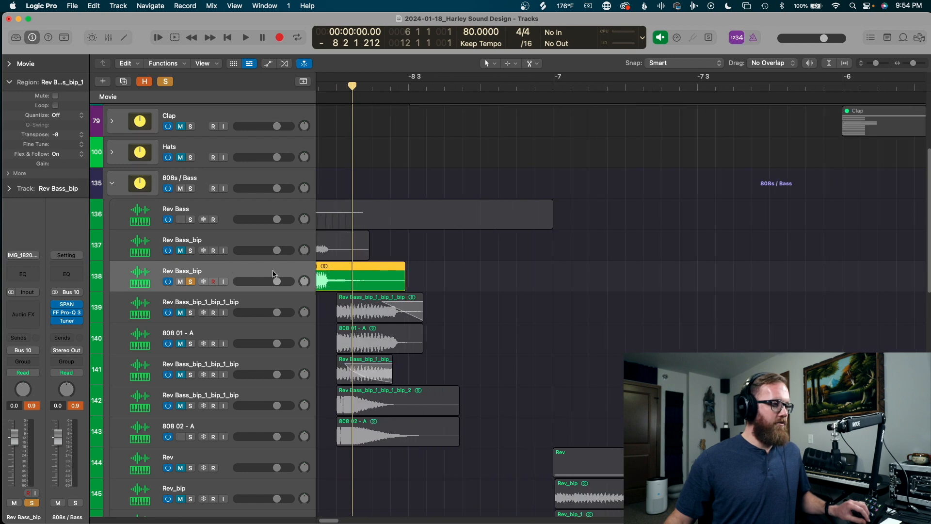
pyautogui.press('Return')
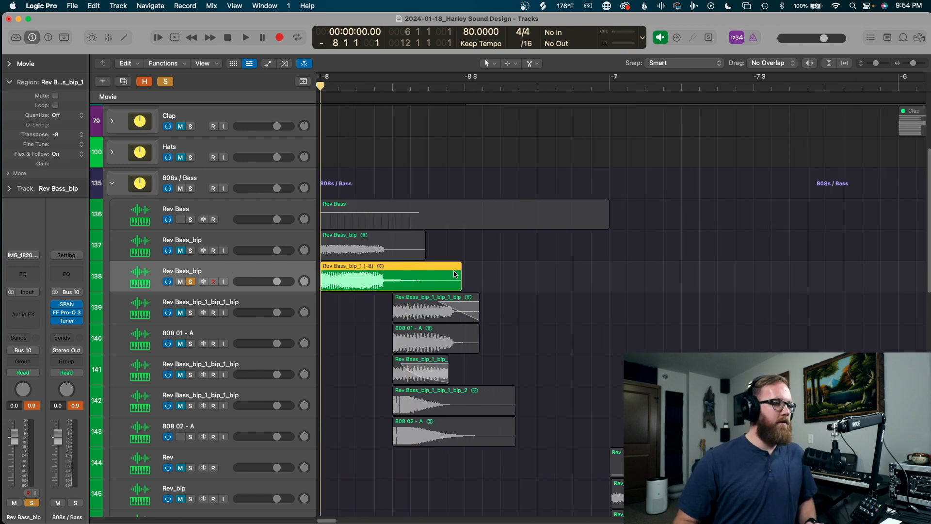
pyautogui.press('space')
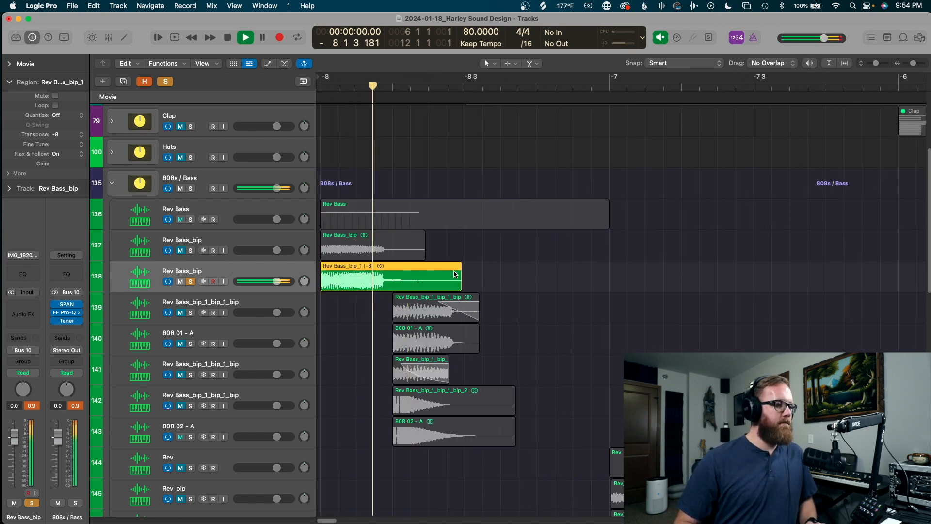
# Stop playback, switch the solo from track 138 to the Rev Bass_bip_1_bip_1_bip track 139 and play its region.
pyautogui.press('space')
pyautogui.press('s')
pyautogui.press('Down')
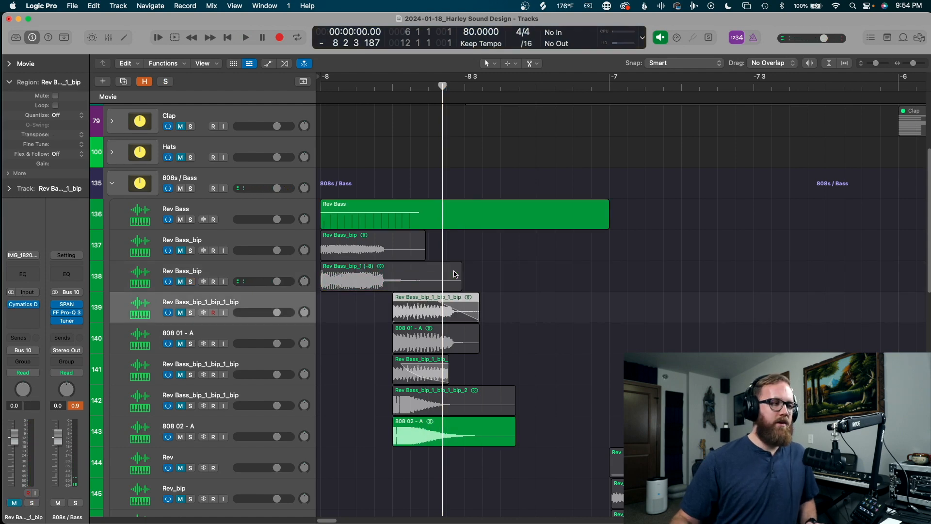
pyautogui.press('s')
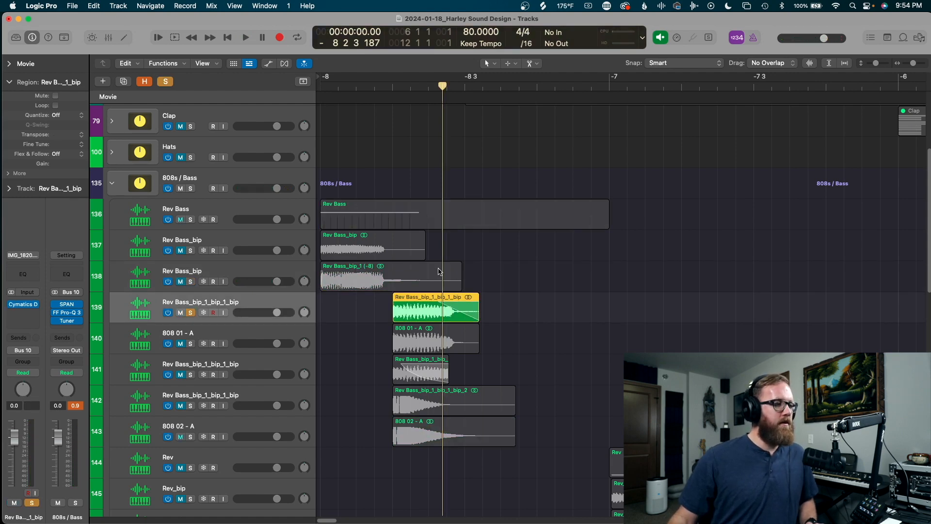
pyautogui.press('space')
# Enable Cymatics Diablo on track 139, move its window clear of the track list, audition the 808 - Heat preset and close the plug-in.
pyautogui.click(12, 304)
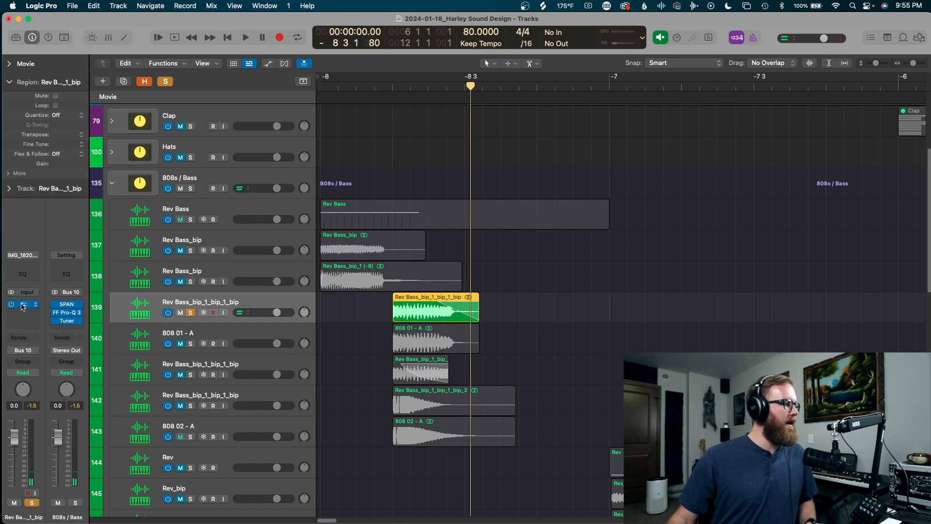
pyautogui.click(23, 304)
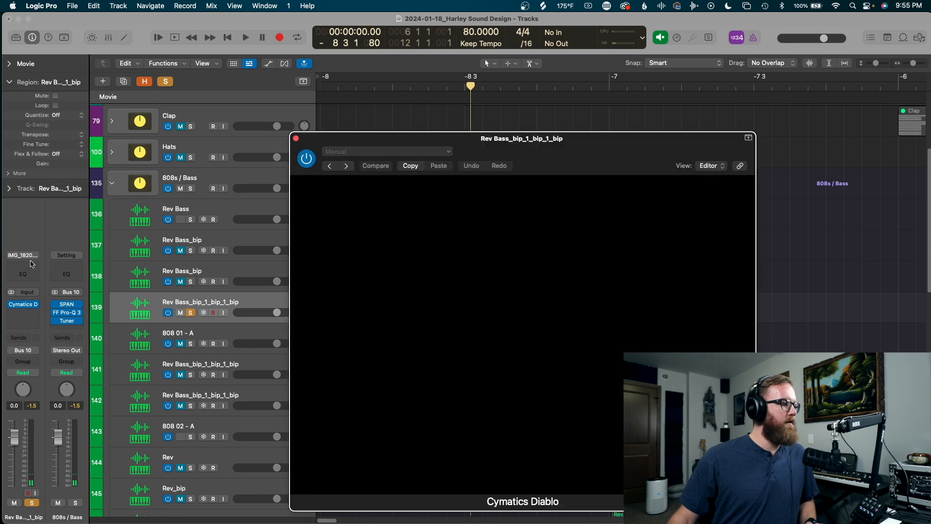
pyautogui.moveTo(646, 123); pyautogui.dragTo(697, 55)
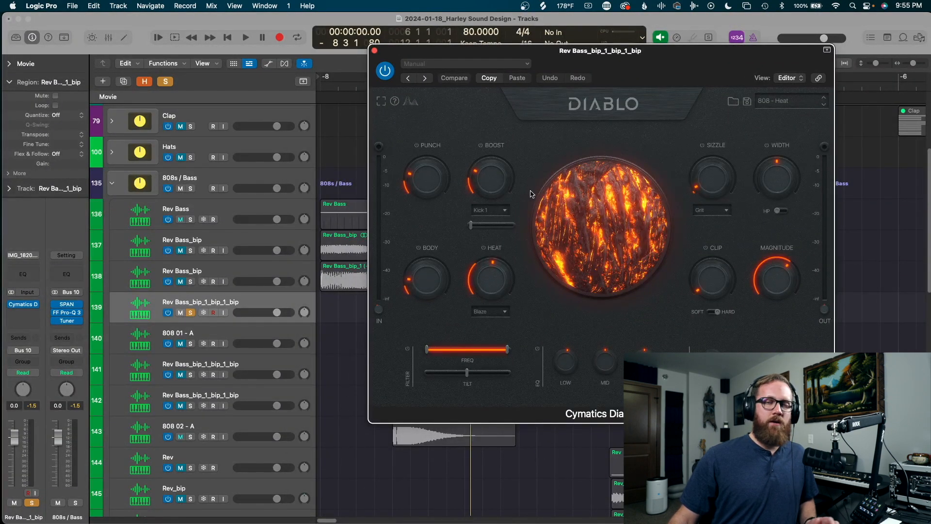
pyautogui.moveTo(458, 52); pyautogui.dragTo(464, 73)
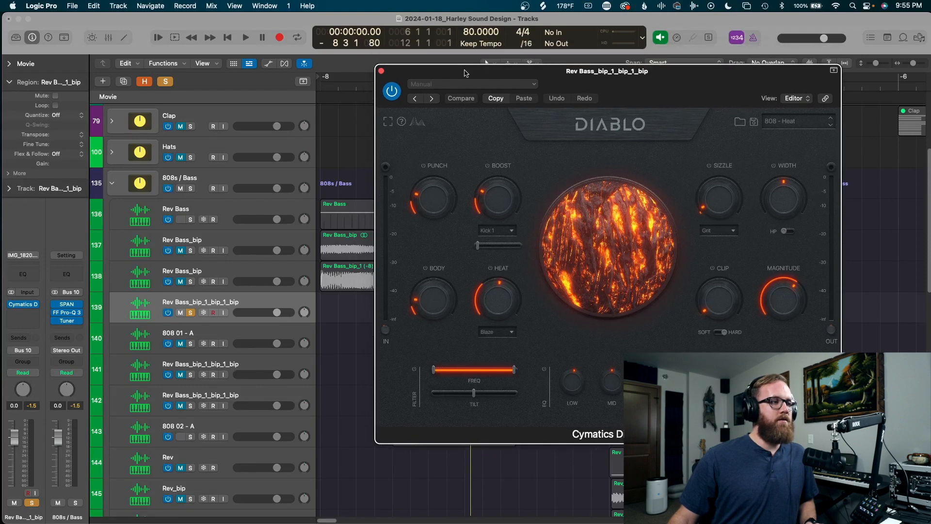
pyautogui.press('space')
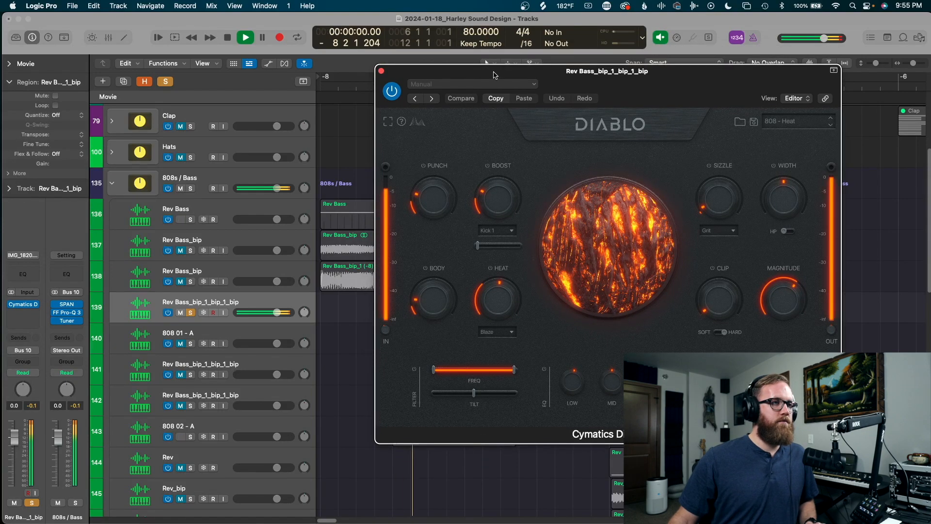
pyautogui.click(382, 71)
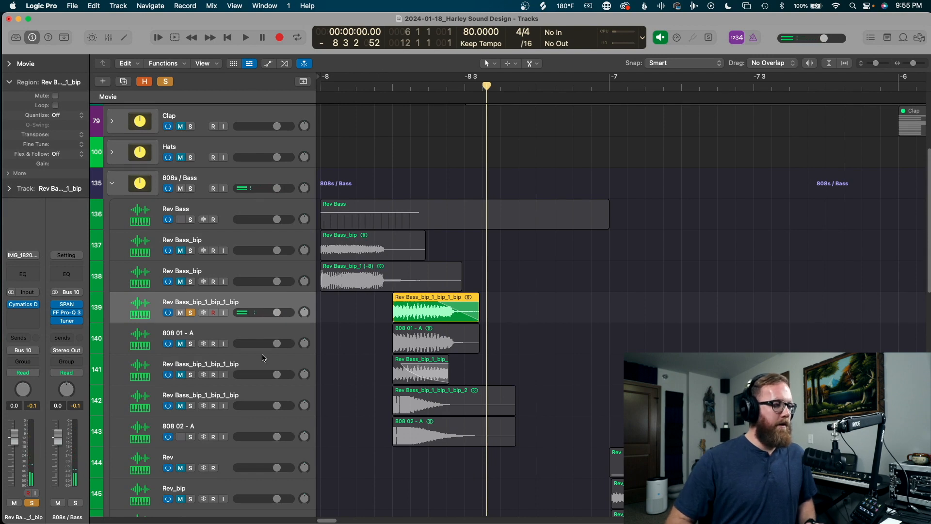
# Switch the solo to the 808 01 - A track 140 and play its region from the start.
pyautogui.press('s')
pyautogui.press('Down')
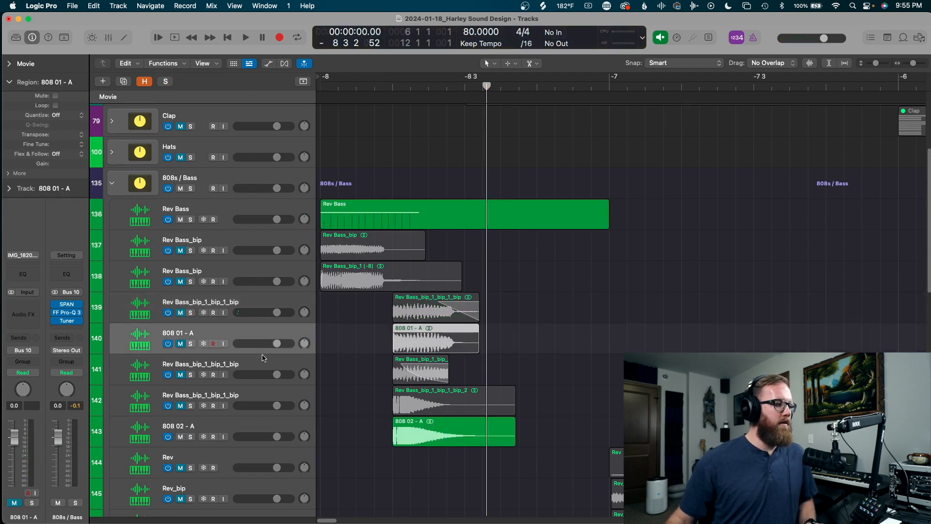
pyautogui.press('s')
pyautogui.hotkey('shift', 'space')
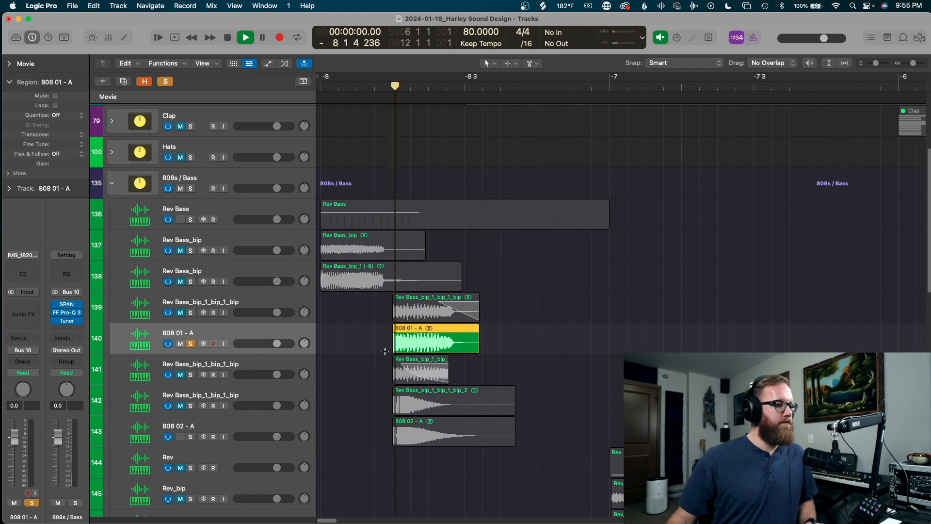
# Unsolo the 808 01 - A track, revisit track 139 for comparison and solo the Rev Bass_bip_1_bip_1_bip track 141.
pyautogui.press('s')
pyautogui.press('Down')
pyautogui.scroll(-3, 349, 278)
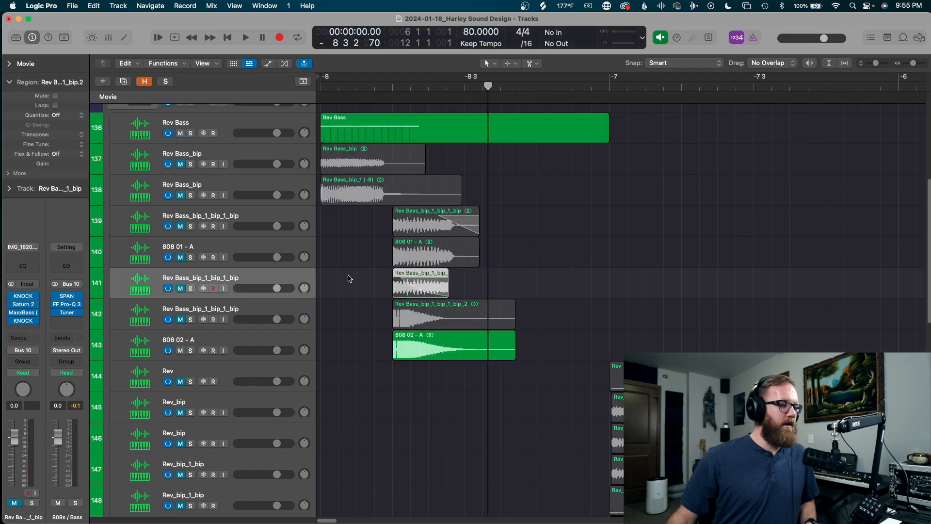
pyautogui.click(287, 222)
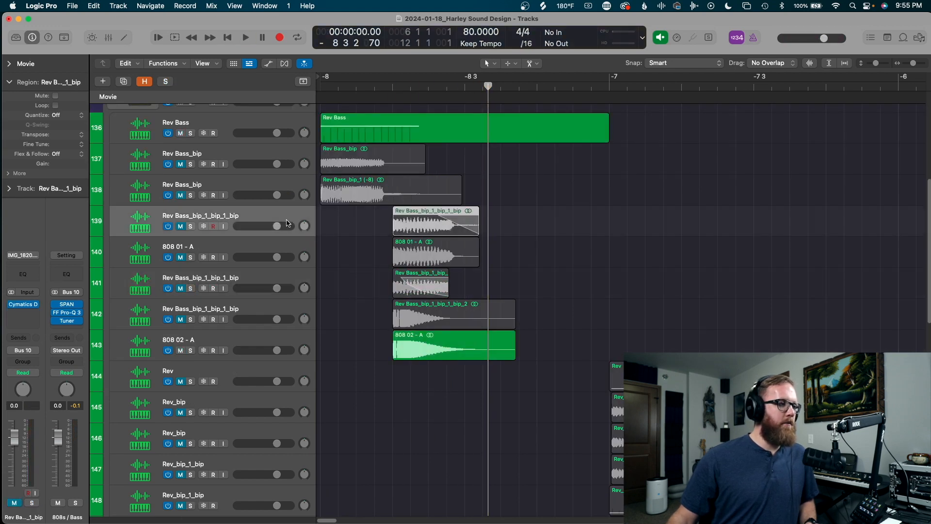
pyautogui.click(278, 276)
pyautogui.press('s')
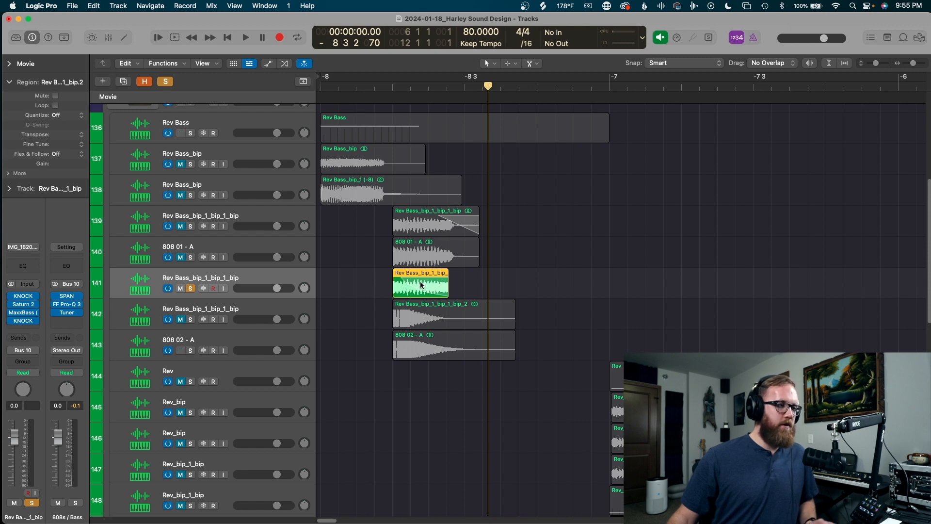
# Bypass KNOCK, Saturn 2, MaxxBass and the second KNOCK on track 141 and play the region dry.
pyautogui.moveTo(15, 299)
pyautogui.moveTo(16, 321); pyautogui.dragTo(15, 321)
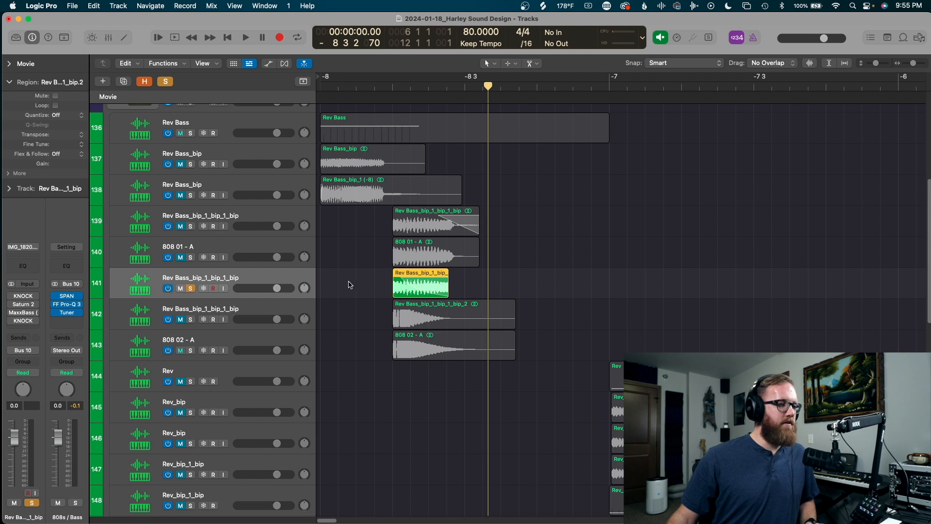
pyautogui.press('space')
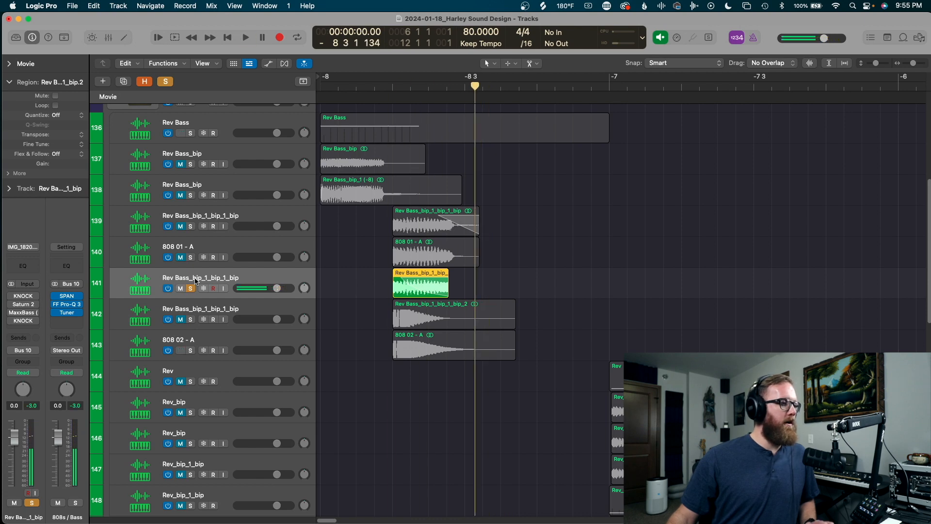
# Enable the first KNOCK on track 141, audition its DECAP - 808 BEEFY preset and close the plug-in.
pyautogui.moveTo(16, 300)
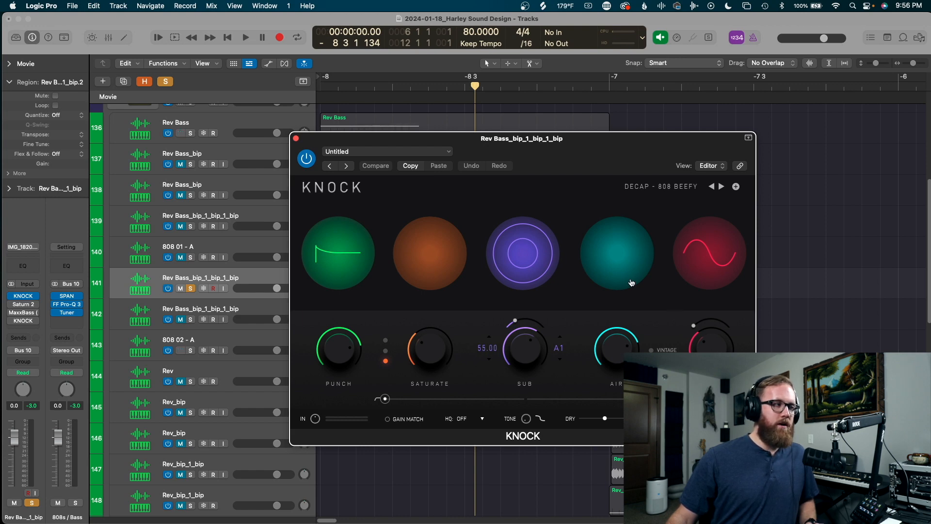
pyautogui.press('space')
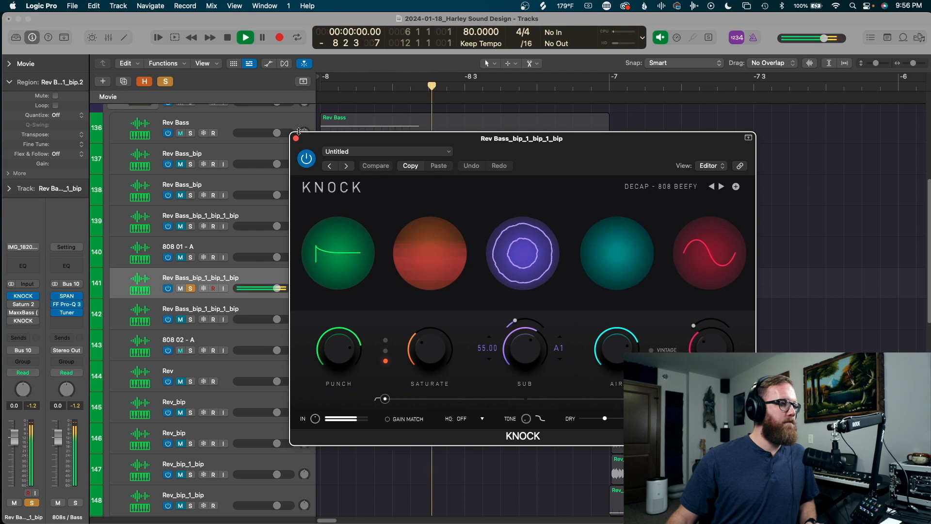
pyautogui.press('space')
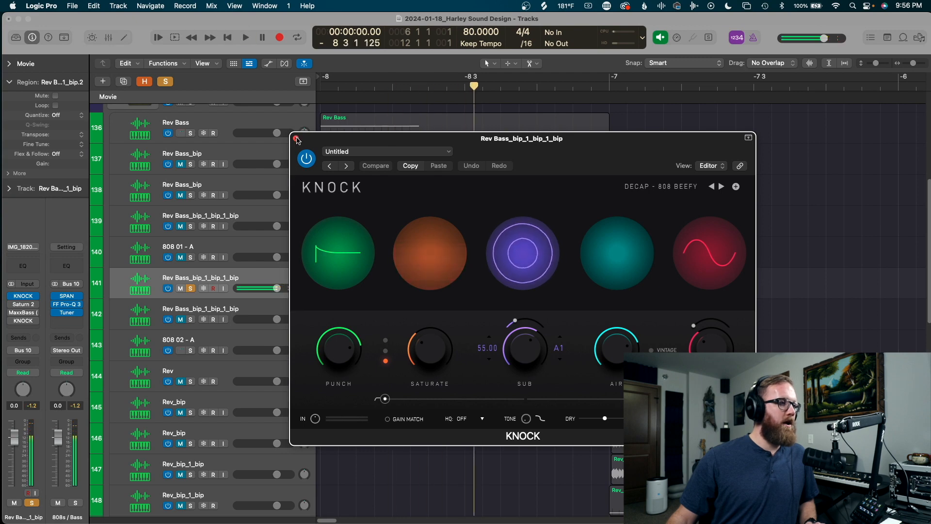
pyautogui.click(296, 139)
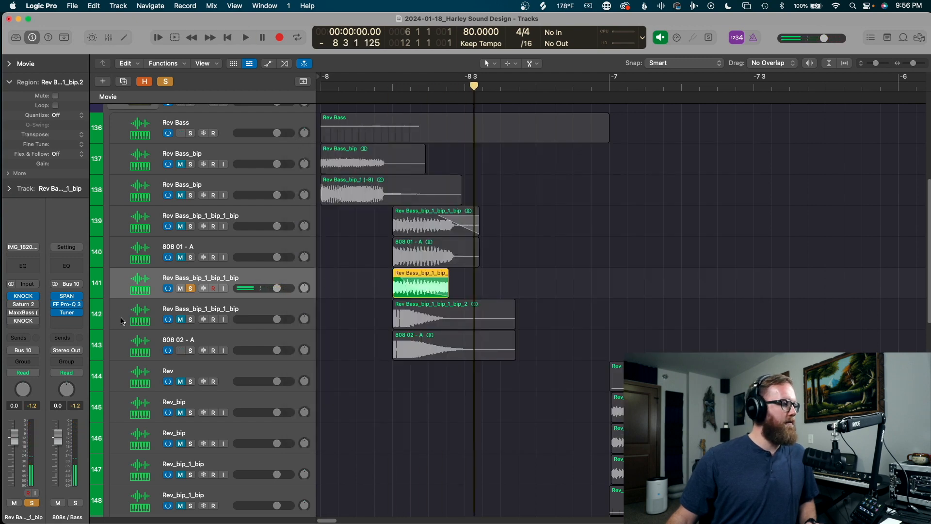
# Enable Saturn 2 on track 141, audition its Warm Tape saturation and close the plug-in.
pyautogui.click(23, 304)
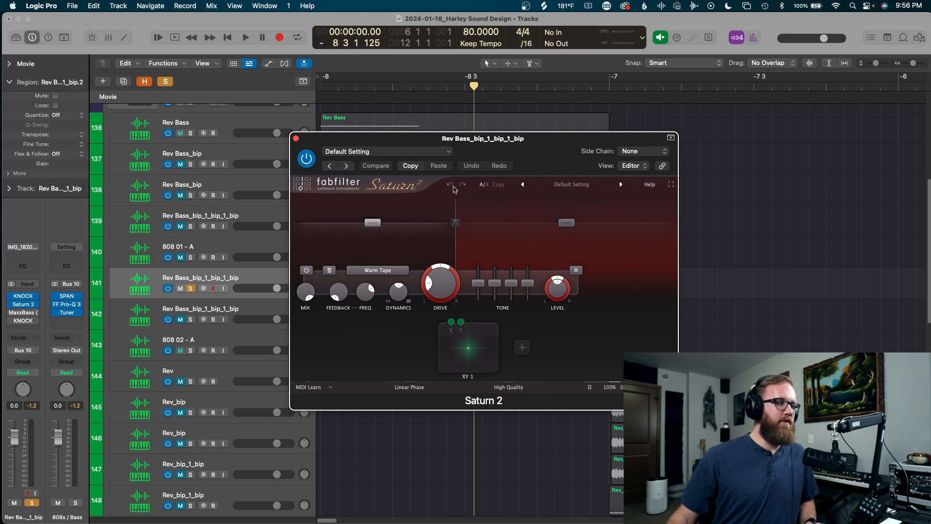
pyautogui.press('space')
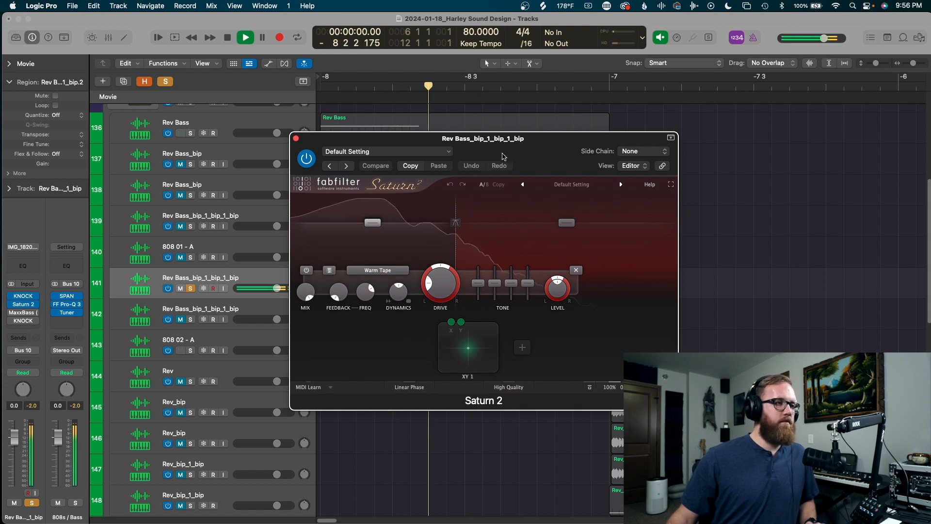
pyautogui.press('space')
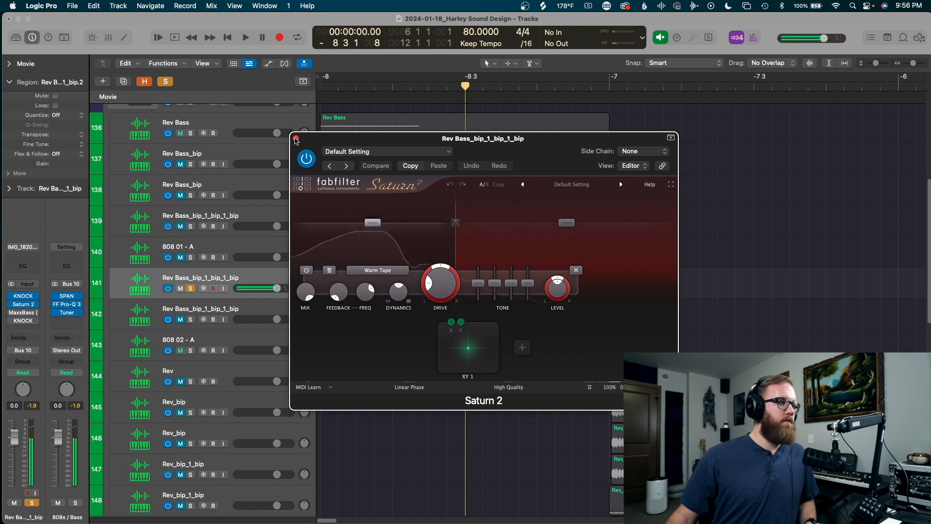
pyautogui.click(295, 139)
# Enable MaxxBass on track 141, audition its PC Laptop preset and close the plug-in.
pyautogui.moveTo(15, 314)
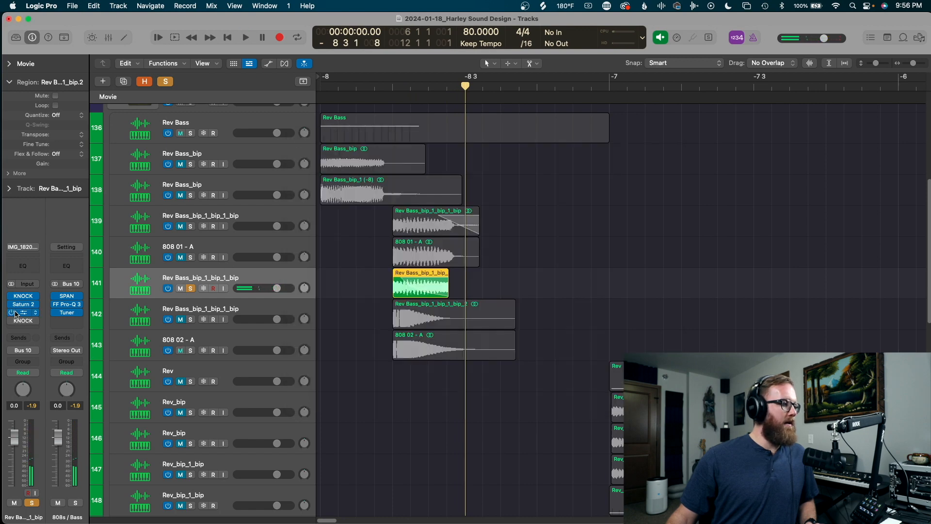
pyautogui.click(21, 314)
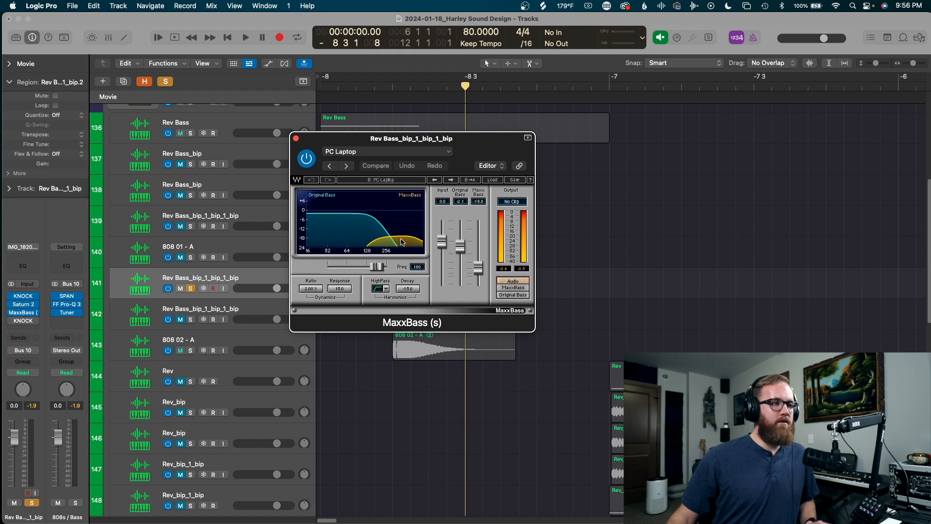
pyautogui.press('space')
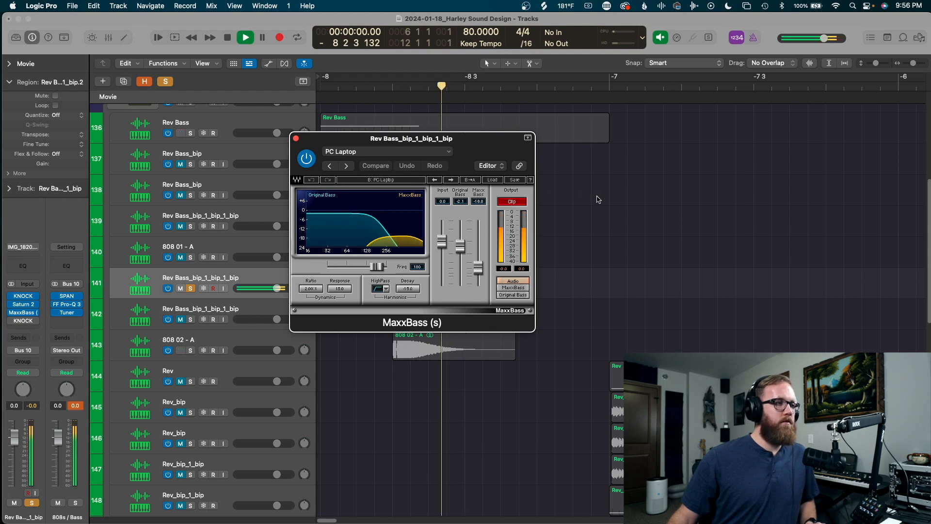
pyautogui.press('space')
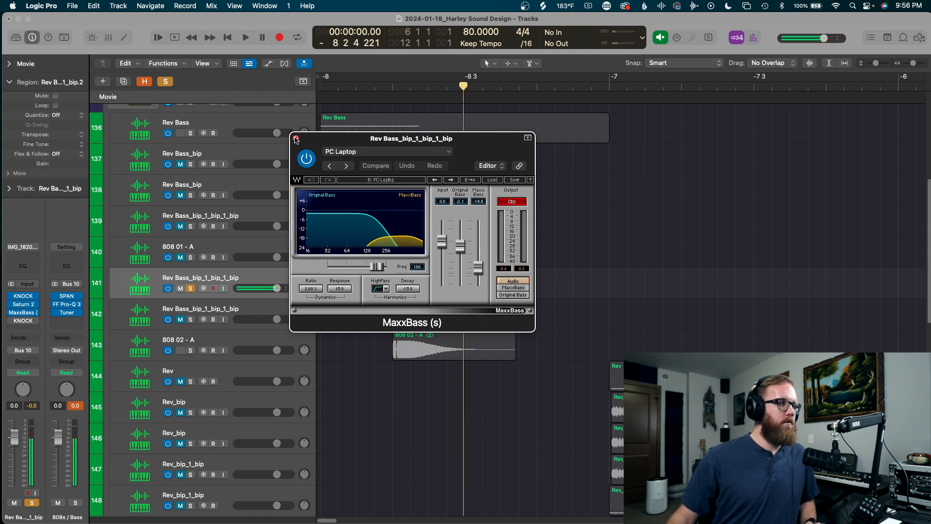
pyautogui.click(296, 138)
# Enable the last KNOCK in track 141's effects chain, audition the bass through it and close the plug-in.
pyautogui.click(12, 322)
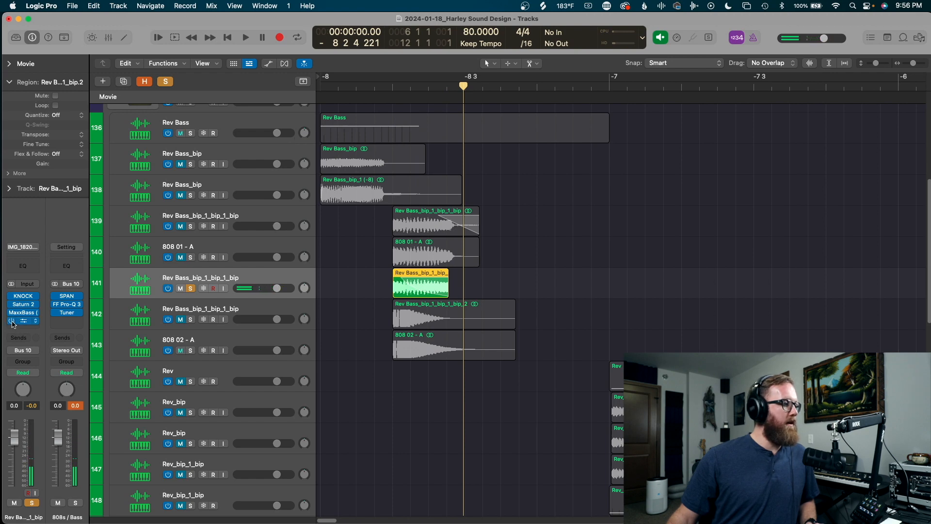
pyautogui.click(23, 321)
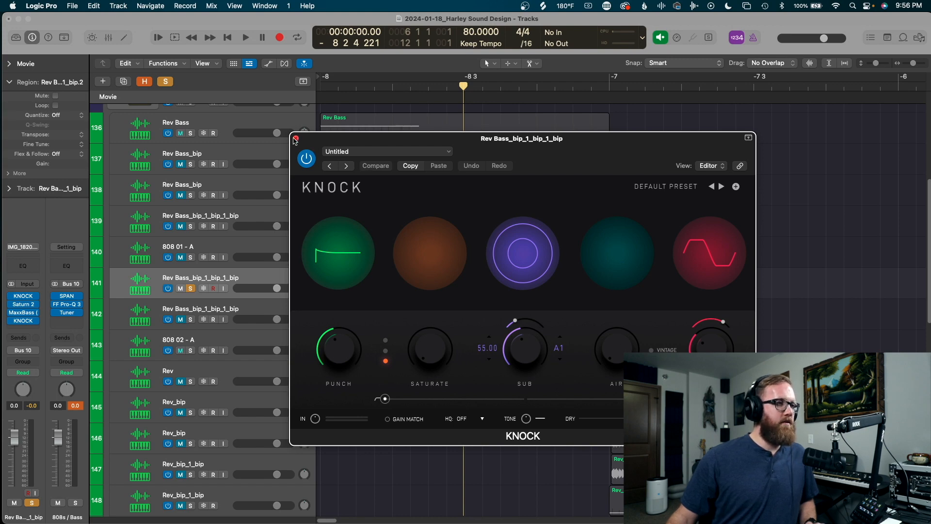
pyautogui.press('space')
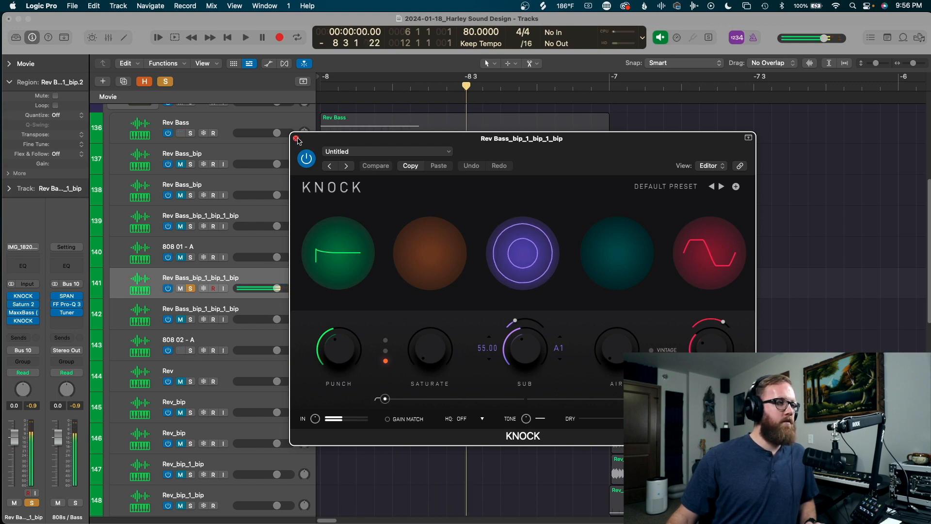
pyautogui.press('space')
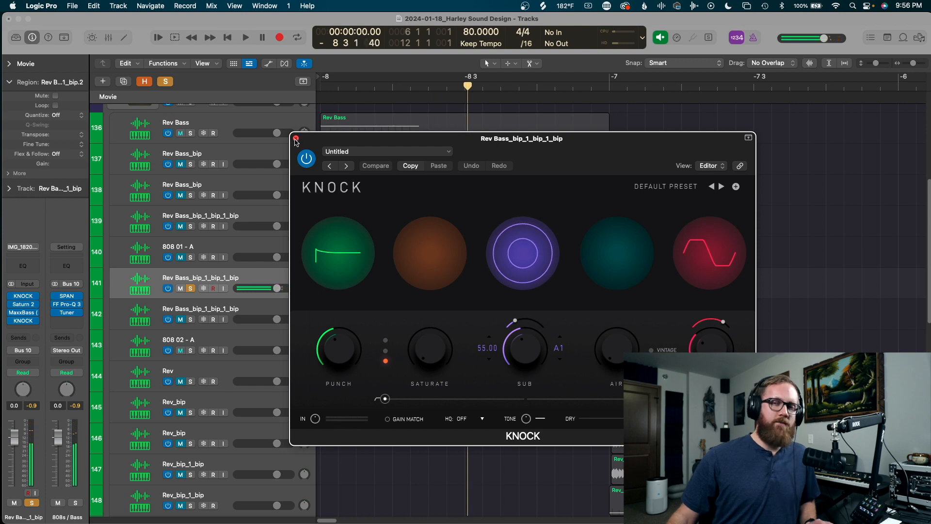
pyautogui.click(295, 139)
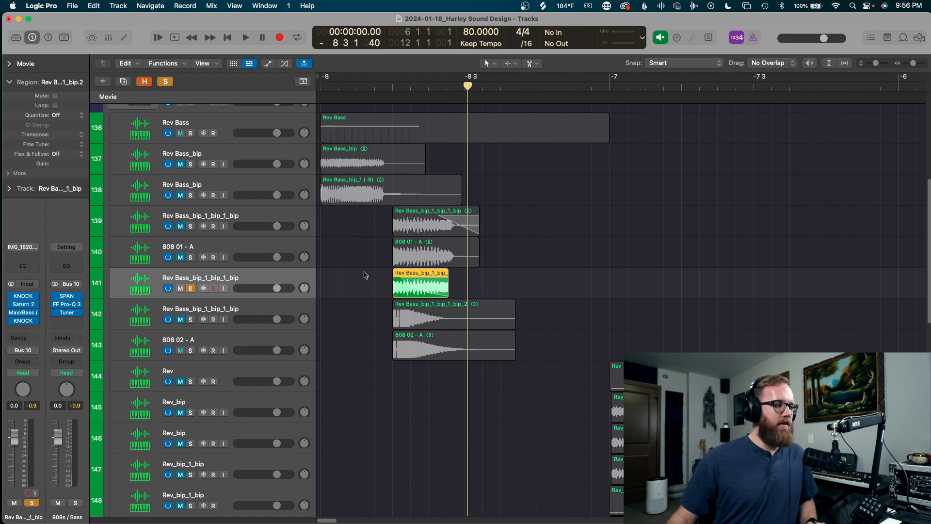
# Solo the Rev Bass_bip_1_bip_1_bip track 142 and play its region with KNOCK bypassed.
pyautogui.click(269, 308)
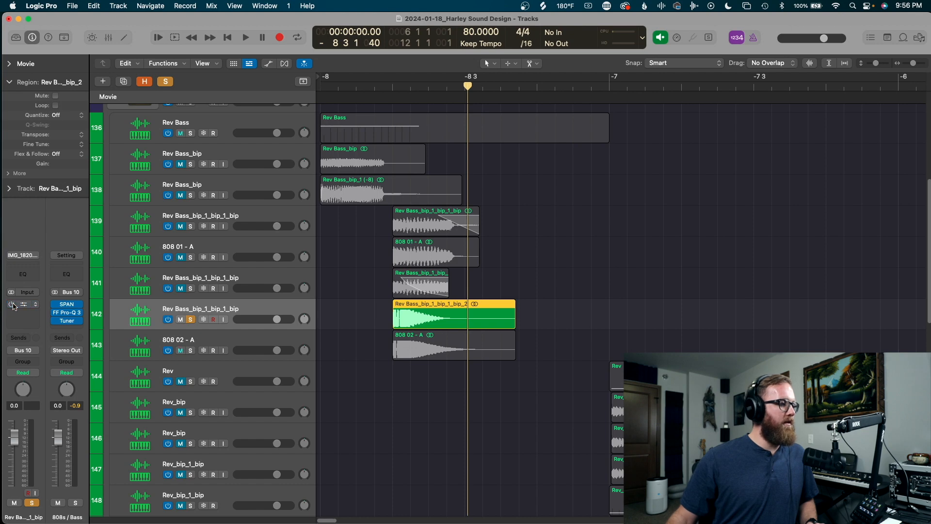
pyautogui.hotkey('shift', 'space')
pyautogui.press('space')
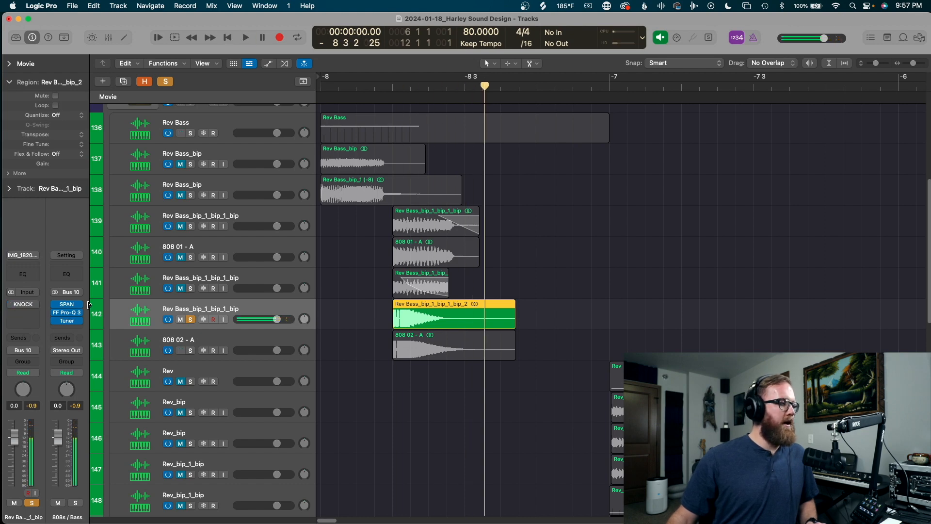
# Enable KNOCK on track 142, inspect its settings and close the plug-in.
pyautogui.click(11, 305)
pyautogui.click(24, 305)
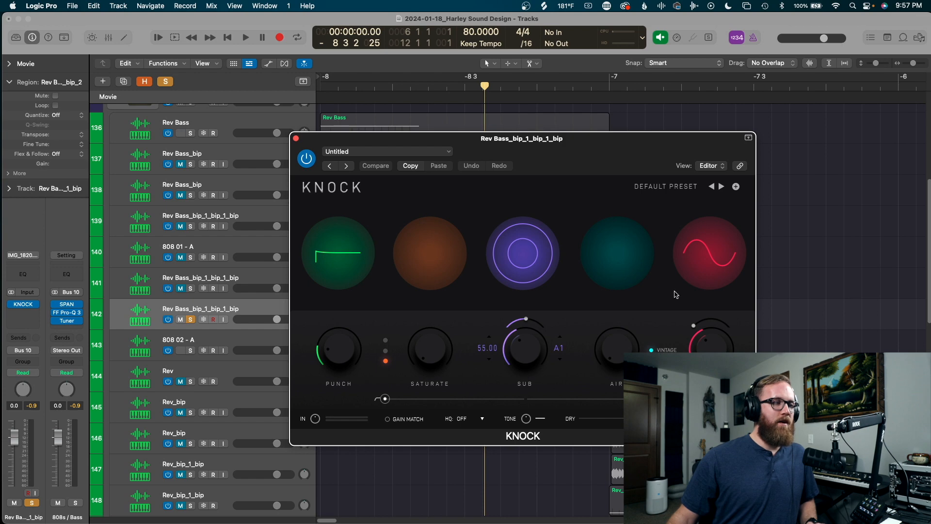
pyautogui.click(296, 139)
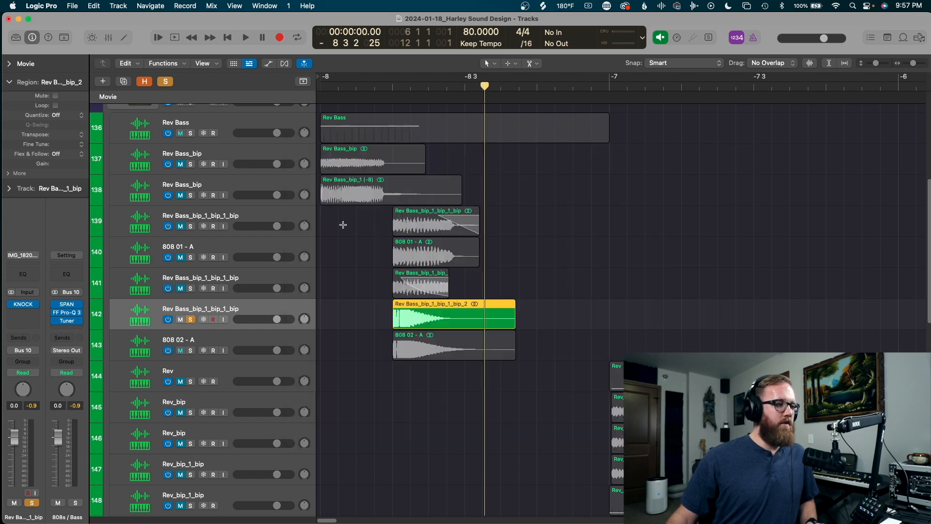
# Audition track 142 through KNOCK, mute it, and play the soloed 808 02 - A track 143.
pyautogui.press('space')
pyautogui.press('space')
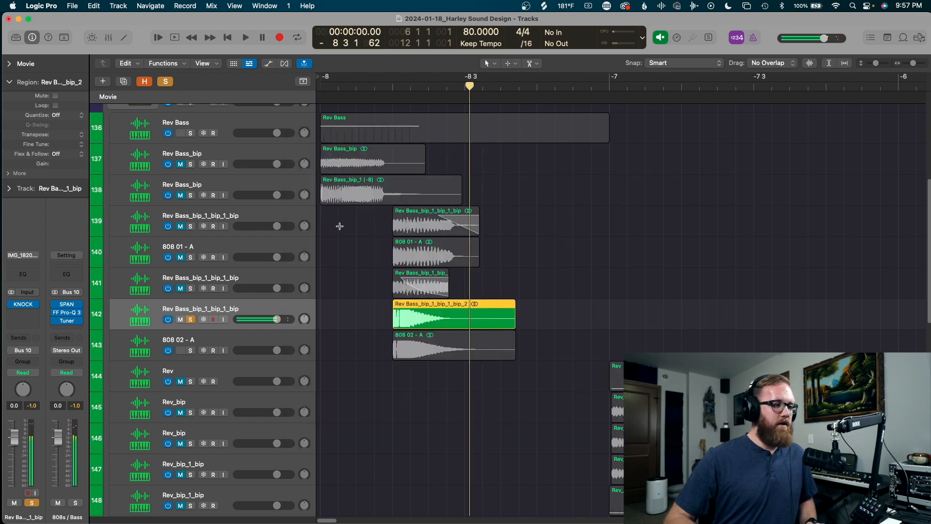
pyautogui.press('s')
pyautogui.press('m')
pyautogui.press('Down')
pyautogui.press('s')
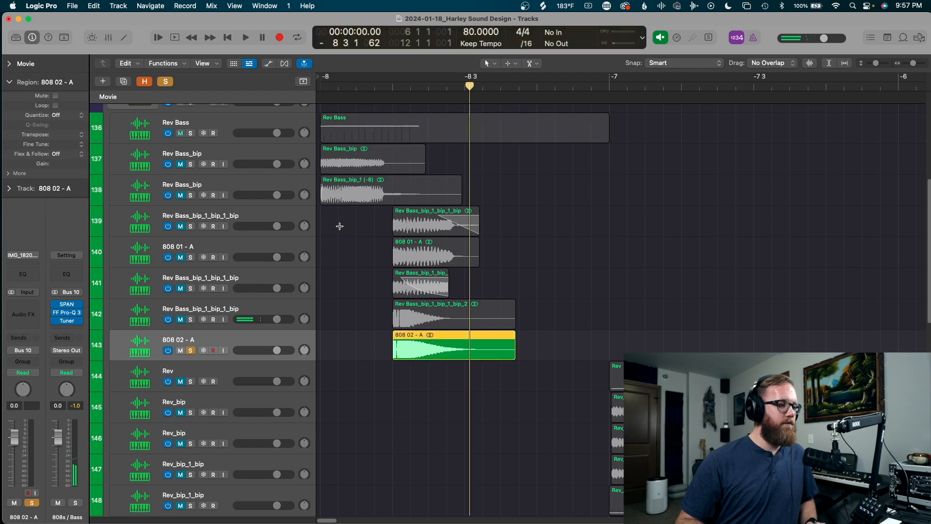
pyautogui.press('space')
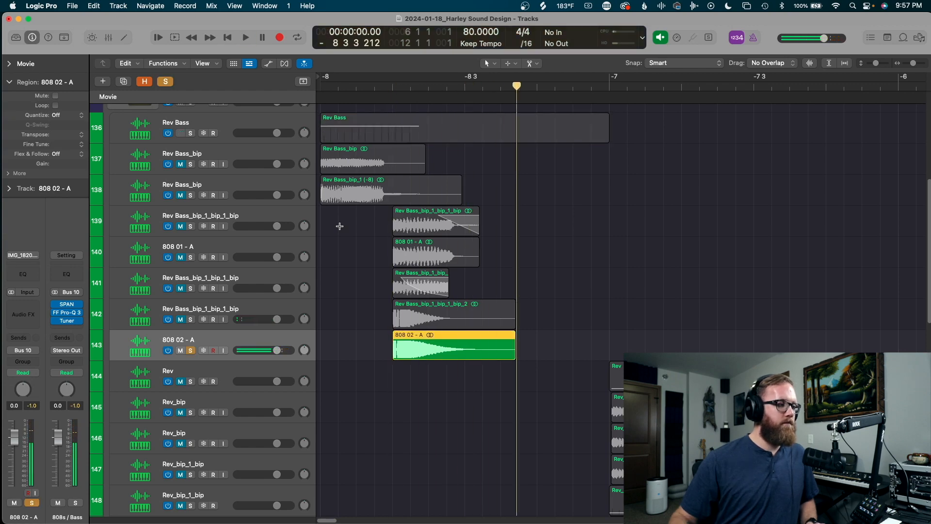
pyautogui.press('space')
pyautogui.press('s')
# Solo the Rev track 144, play its region with Quick Sampler open in Slice mode and close the plug-in.
pyautogui.press('Down')
pyautogui.press('s')
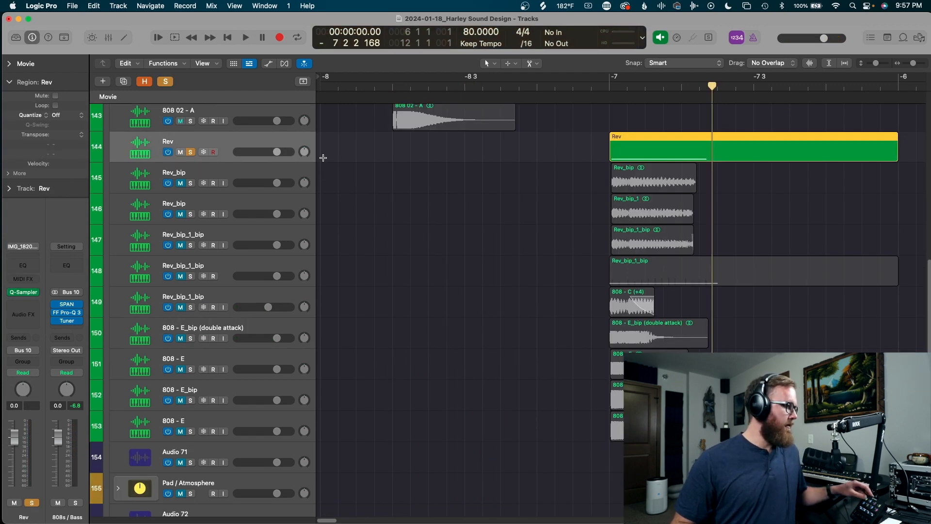
pyautogui.press('v')
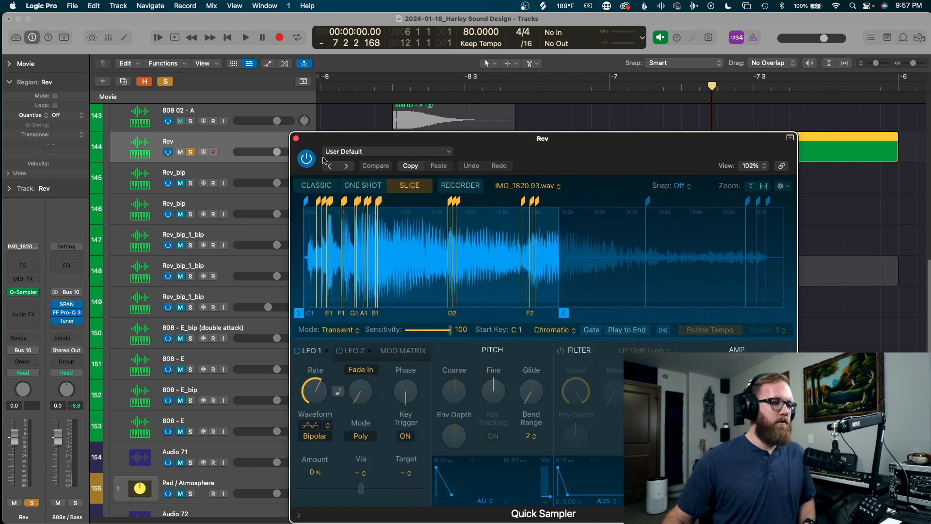
pyautogui.press('space')
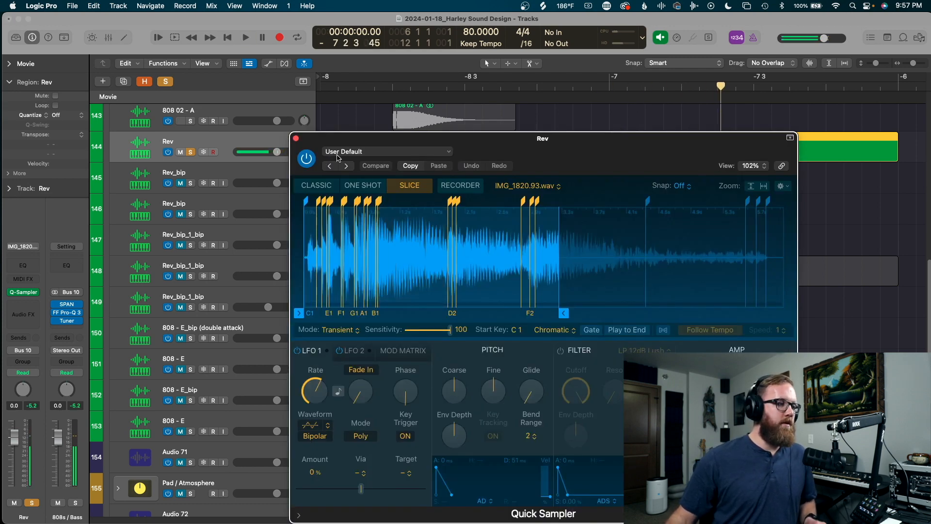
pyautogui.press('space')
pyautogui.press('space')
pyautogui.click(296, 138)
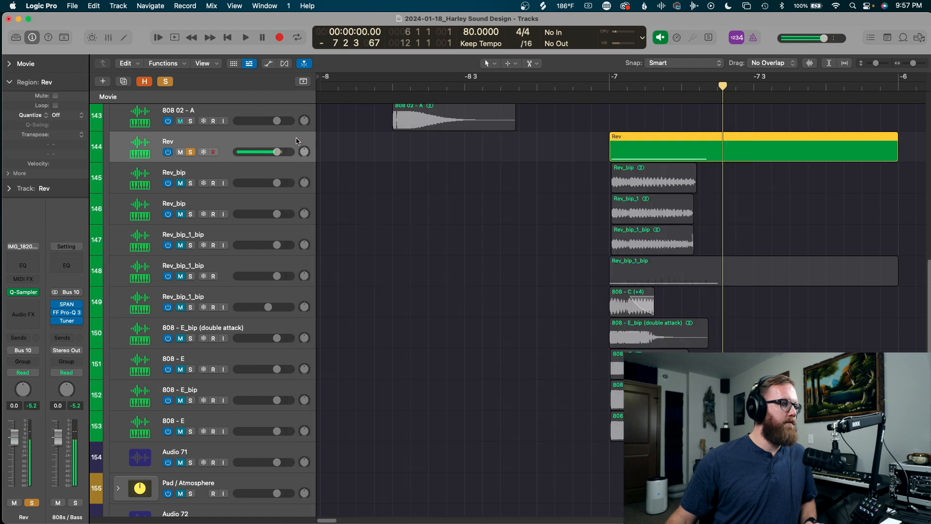
# Solo the first Rev_bip track 145 and play its region.
pyautogui.press('Down')
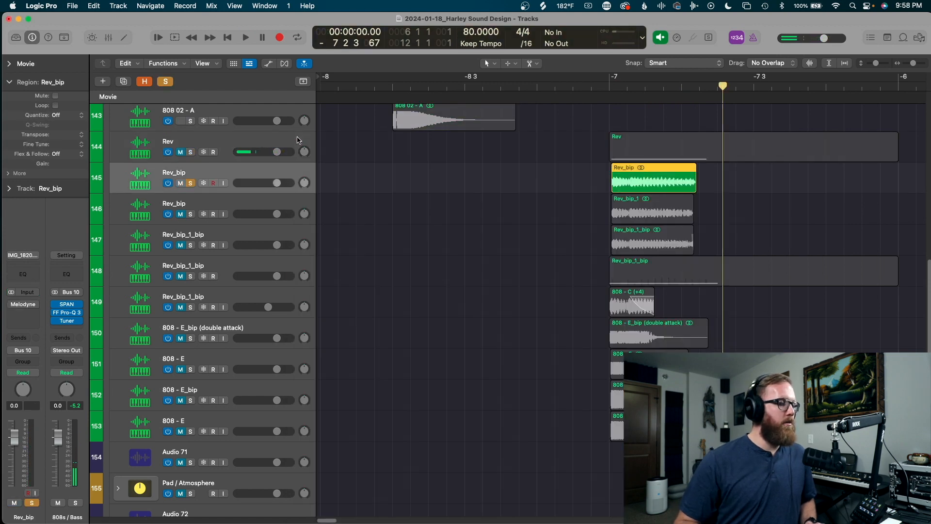
pyautogui.press('space')
pyautogui.press('space')
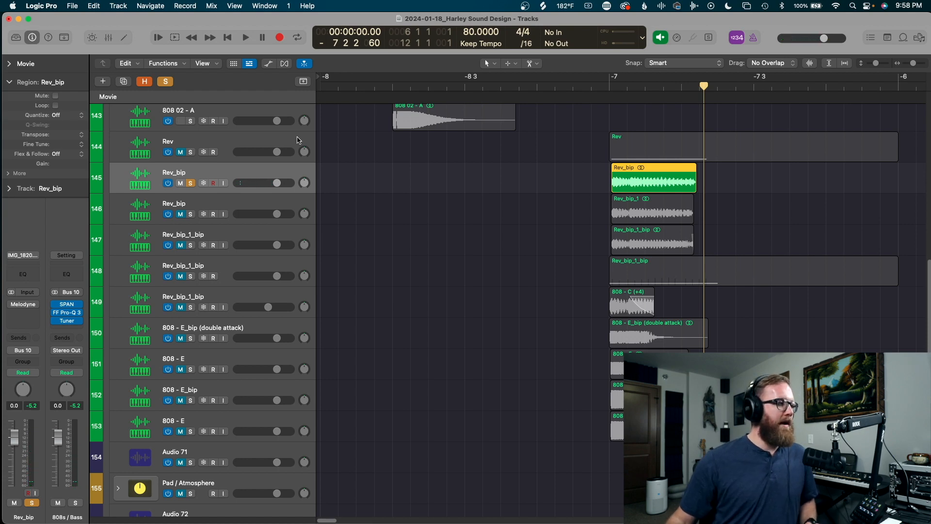
# Enable Melodyne on track 145, audition the note with its editor open, close the plug-in and unsolo the track.
pyautogui.click(11, 304)
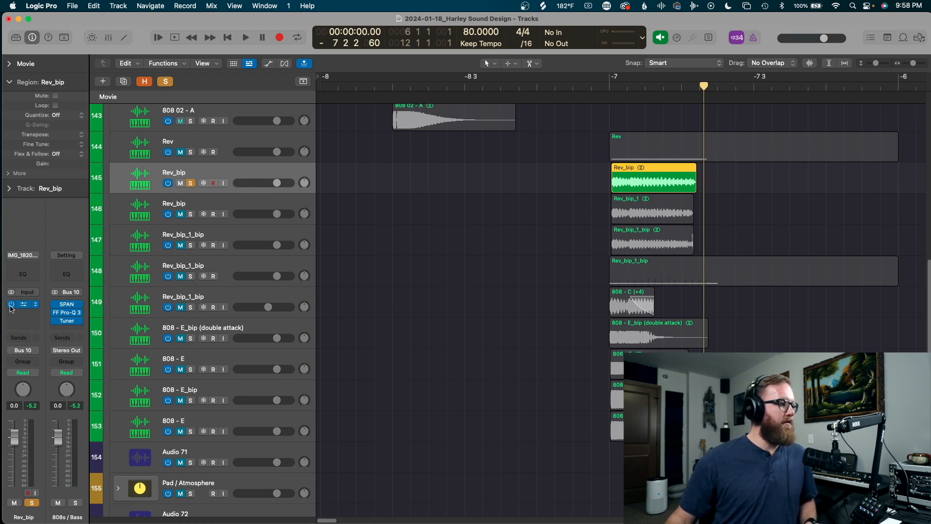
pyautogui.click(34, 301)
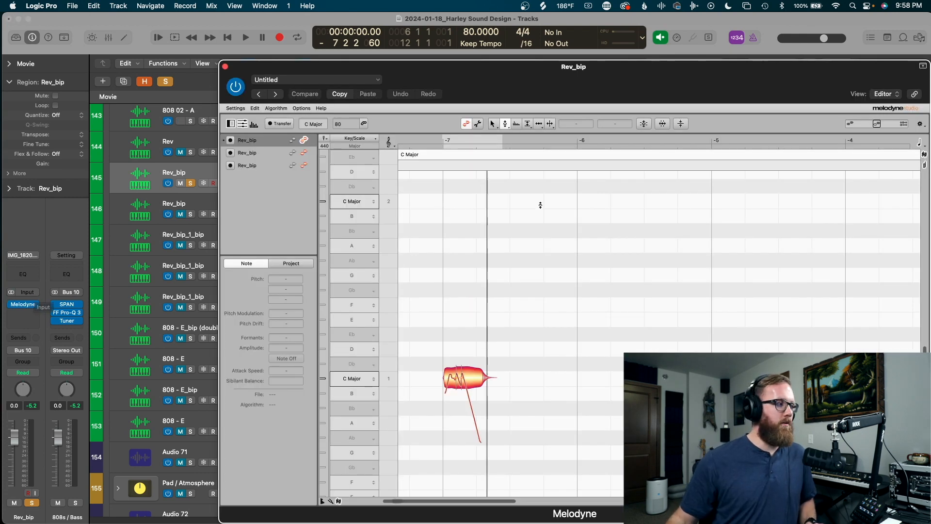
pyautogui.moveTo(628, 92); pyautogui.dragTo(608, 56)
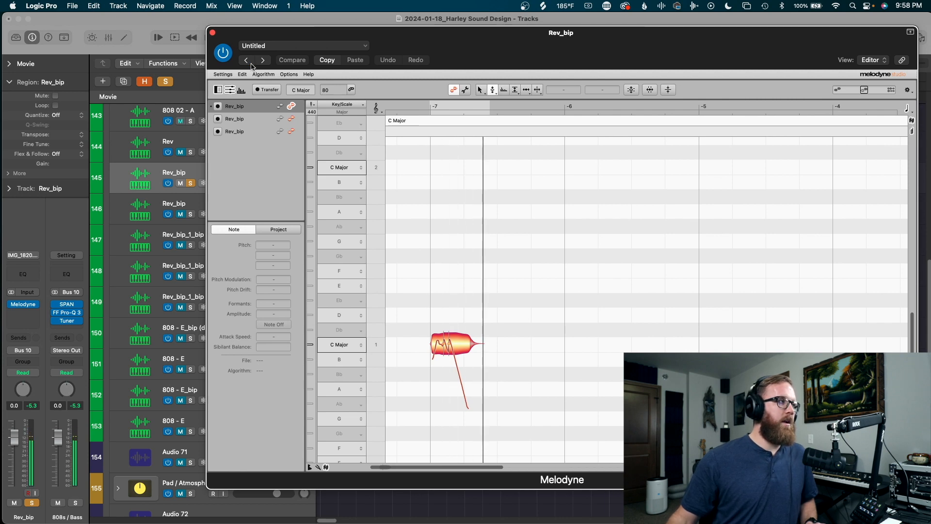
pyautogui.click(212, 33)
pyautogui.press('Left')
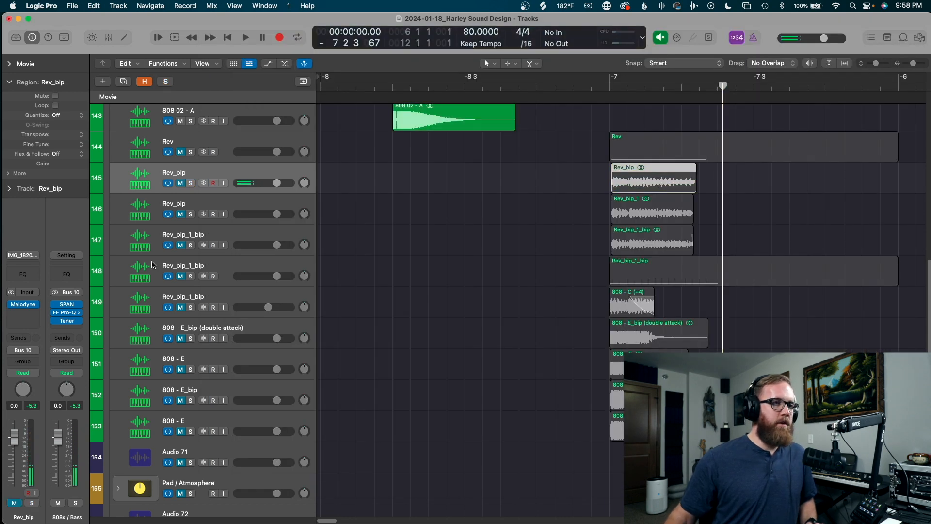
# Solo the Rev_bip track 146, play it with Melodyne bypassed, then enable Melodyne and play it again.
pyautogui.press('Down')
pyautogui.hotkey('ctrl', 's')
pyautogui.press('space')
pyautogui.press('space')
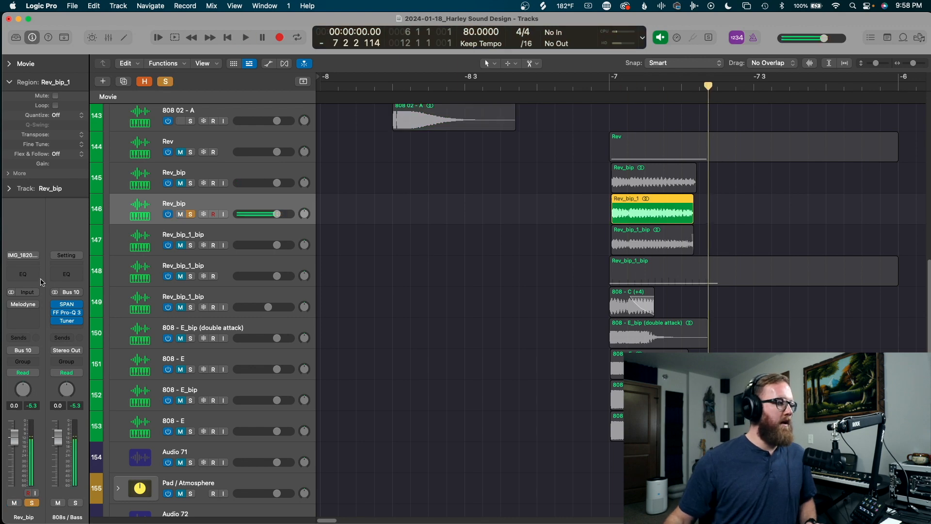
pyautogui.click(12, 306)
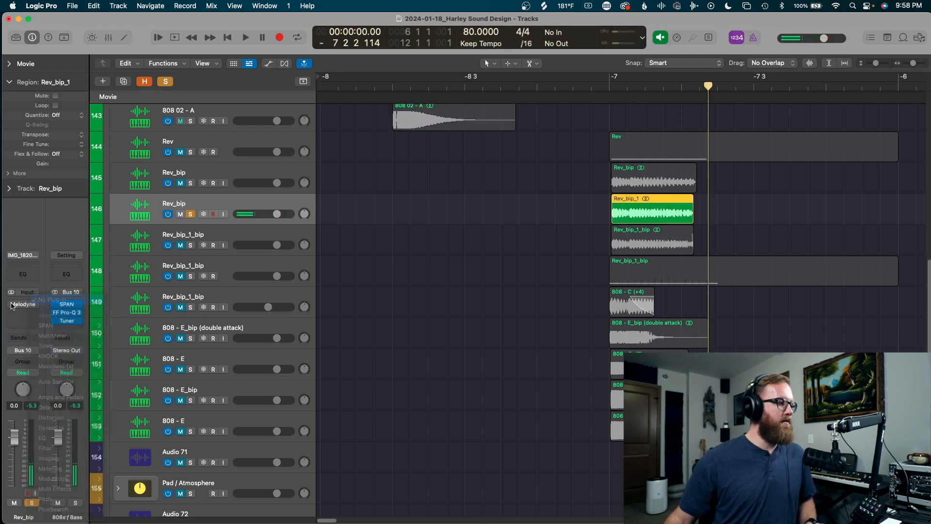
pyautogui.press('space')
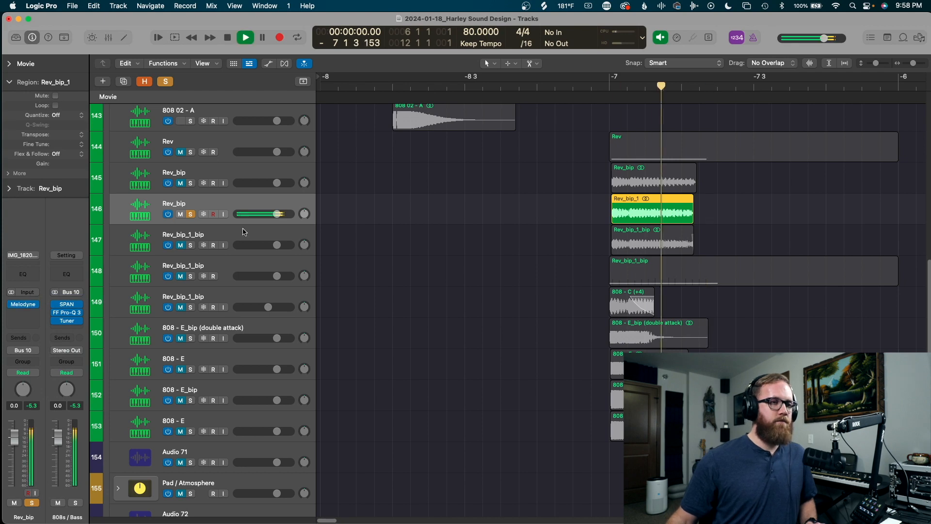
pyautogui.press('space')
pyautogui.press('s')
# Solo the Rev_bip_1_bip audio track 147, play its region and unsolo it.
pyautogui.click(247, 229)
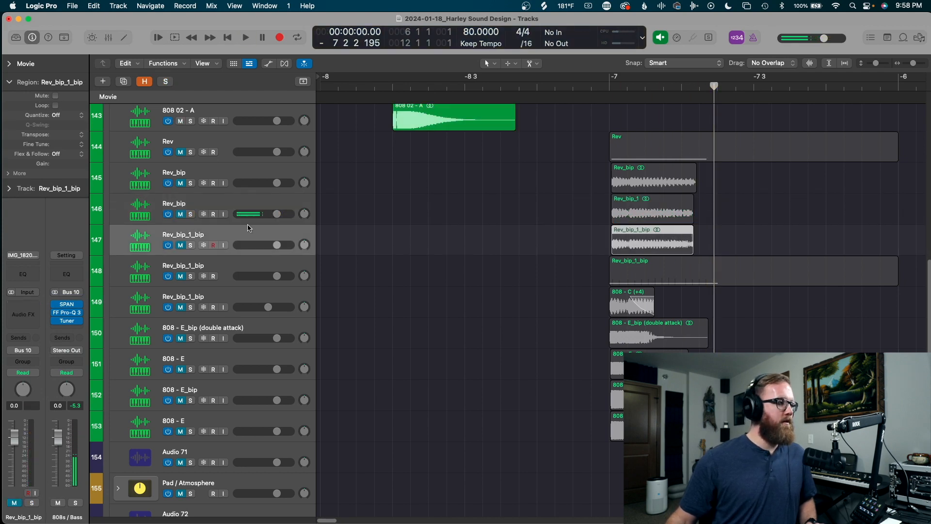
pyautogui.press('s')
pyautogui.press('space')
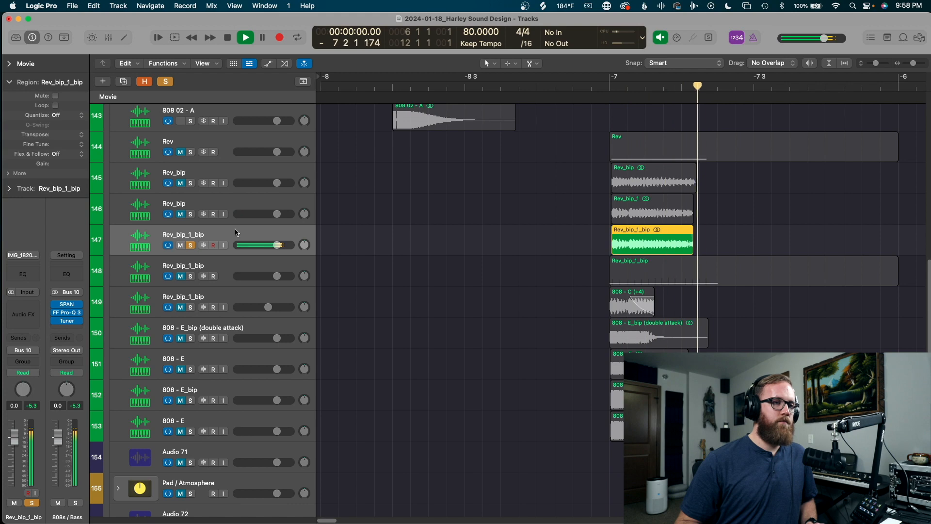
pyautogui.press('space')
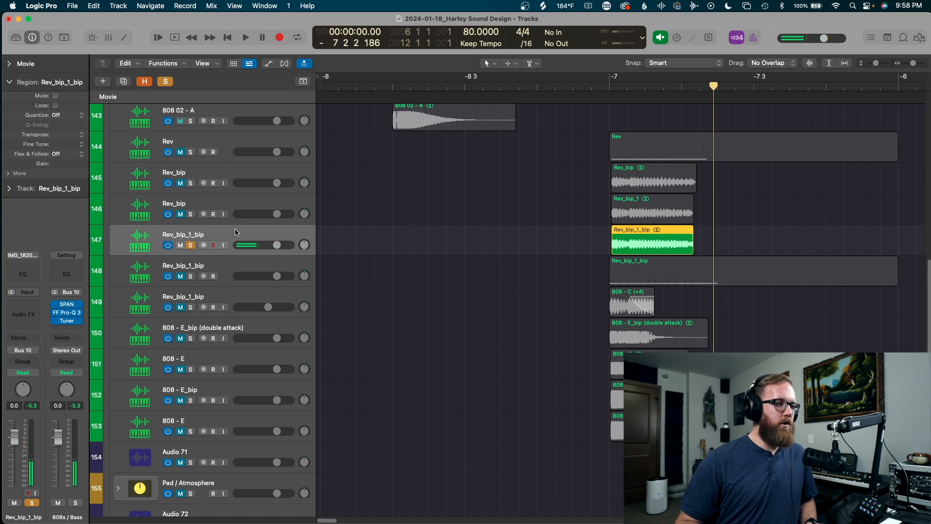
pyautogui.press('s')
# Solo the Rev_bip_1_bip Quick Sampler track 148 and play its region.
pyautogui.press('Down')
pyautogui.press('s')
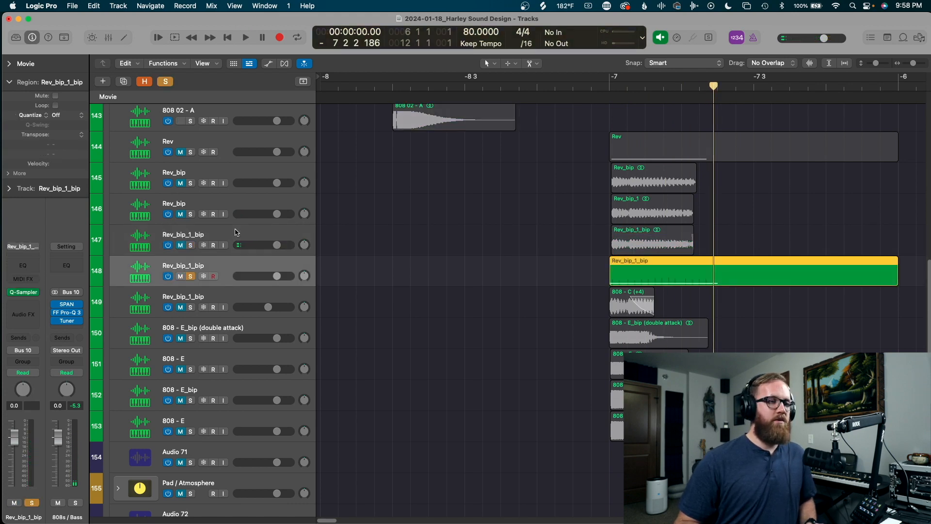
pyautogui.press('space')
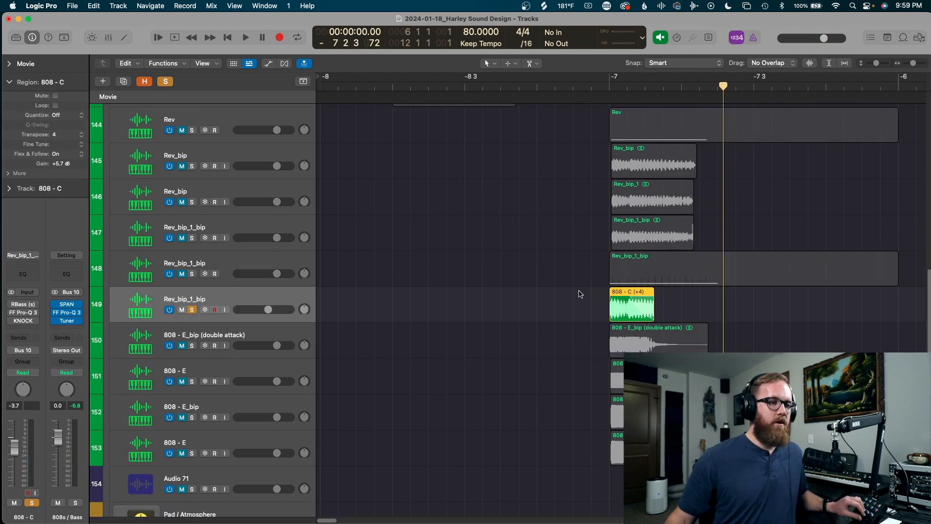
# Zoom in on the 808 - C region on soloed track 149 and play it with all its effects bypassed.
pyautogui.press('super+Down')
pyautogui.press('super+Down')
pyautogui.press('super+Down')
pyautogui.press('super+Down')
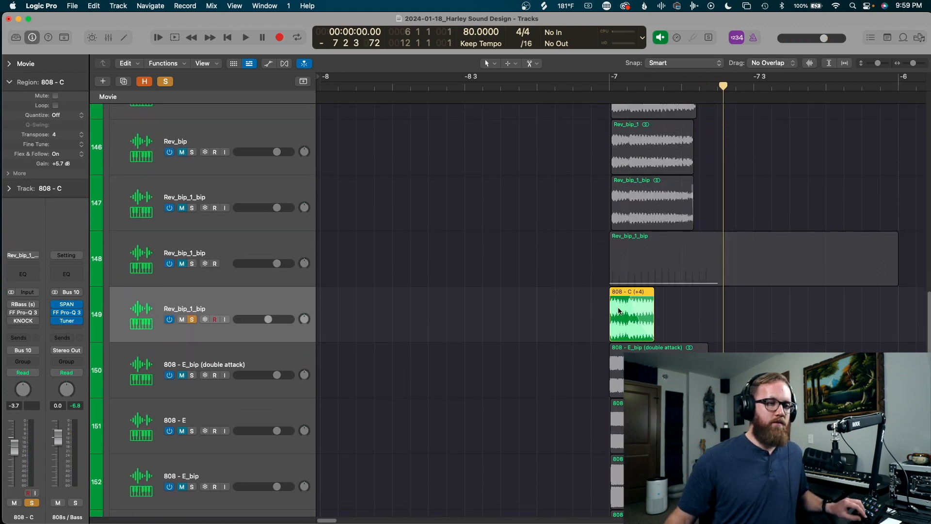
pyautogui.press('super+Right')
pyautogui.press('super+Right')
pyautogui.press('super+Right')
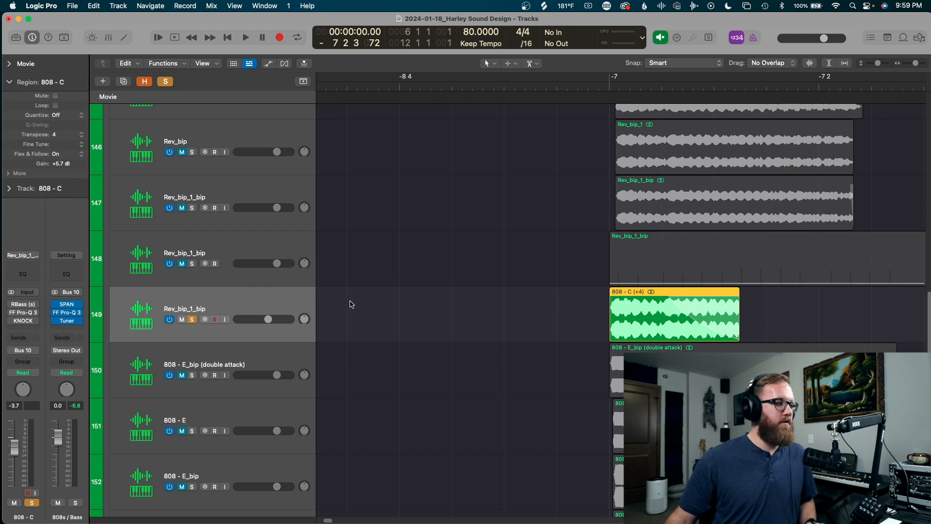
pyautogui.press('space')
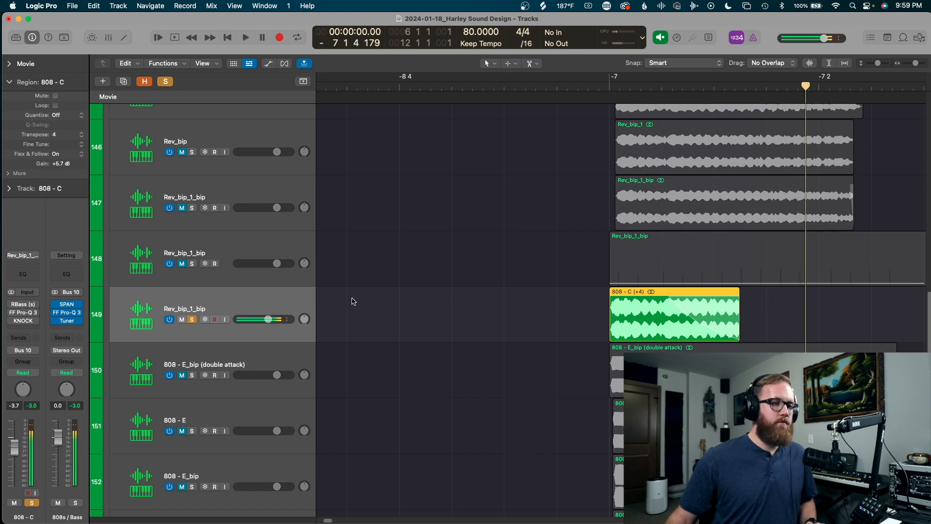
pyautogui.press('space')
# Enable RBass on track 149, audition the 808 - C region through it and close the plug-in.
pyautogui.moveTo(14, 307)
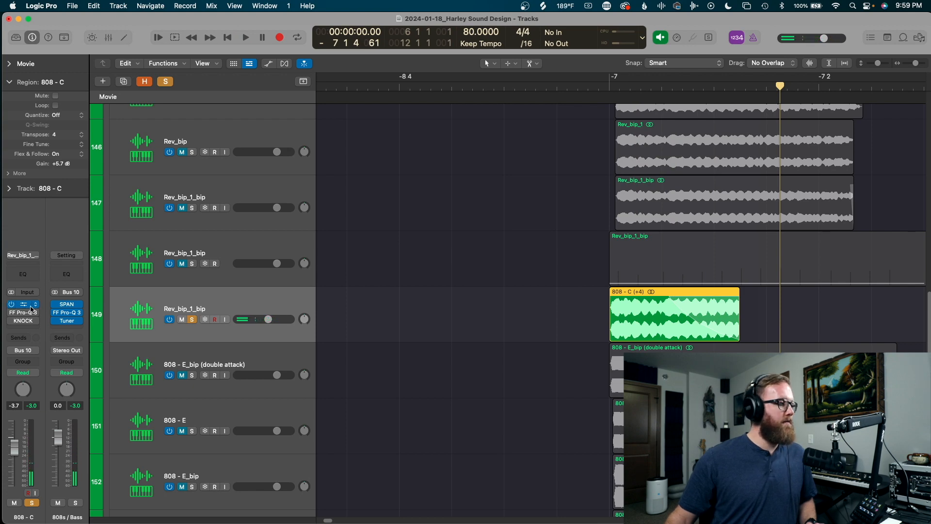
pyautogui.click(26, 307)
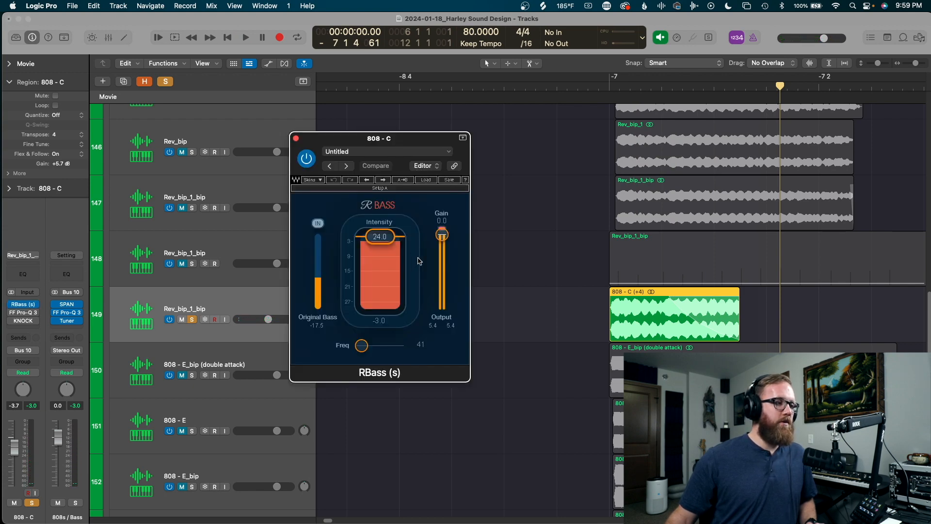
pyautogui.press('space')
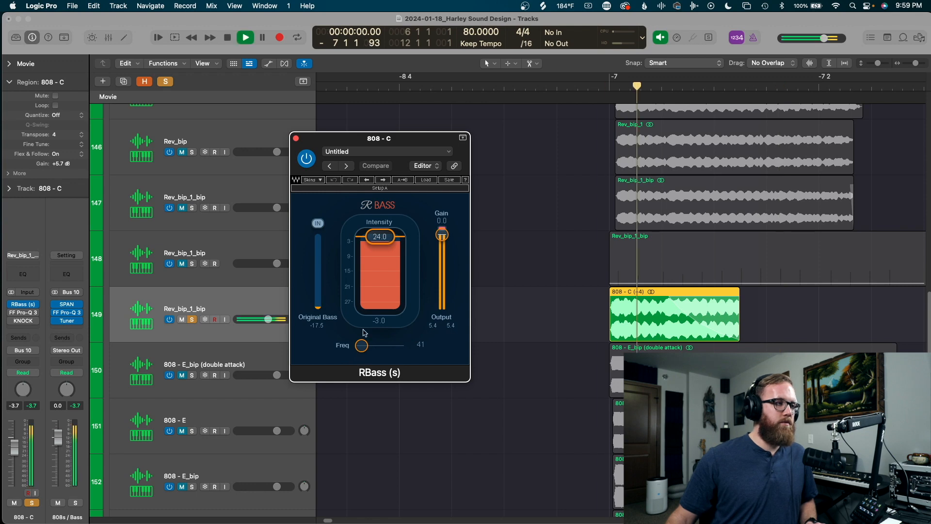
pyautogui.press('space')
pyautogui.click(296, 139)
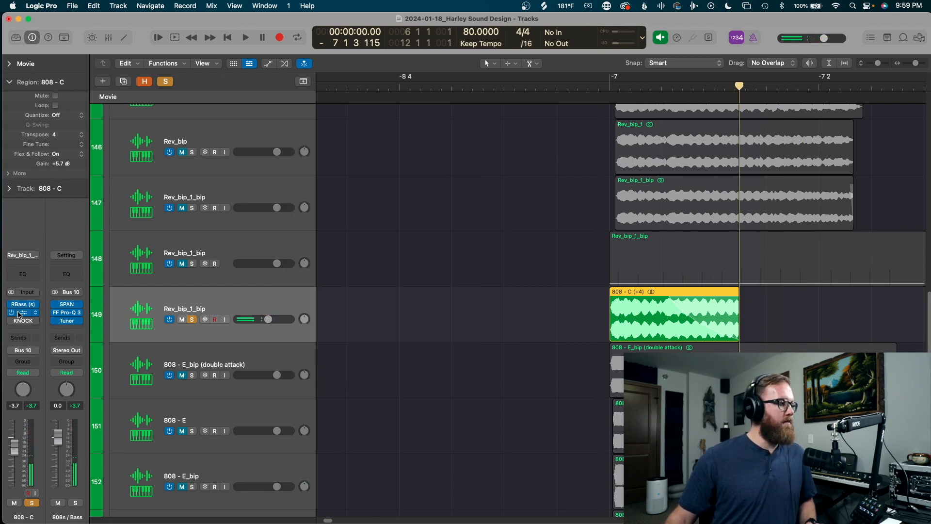
# Enable FF Pro-Q 3 on track 149, audition its high-cut filter and close the plug-in.
pyautogui.moveTo(533, 269)
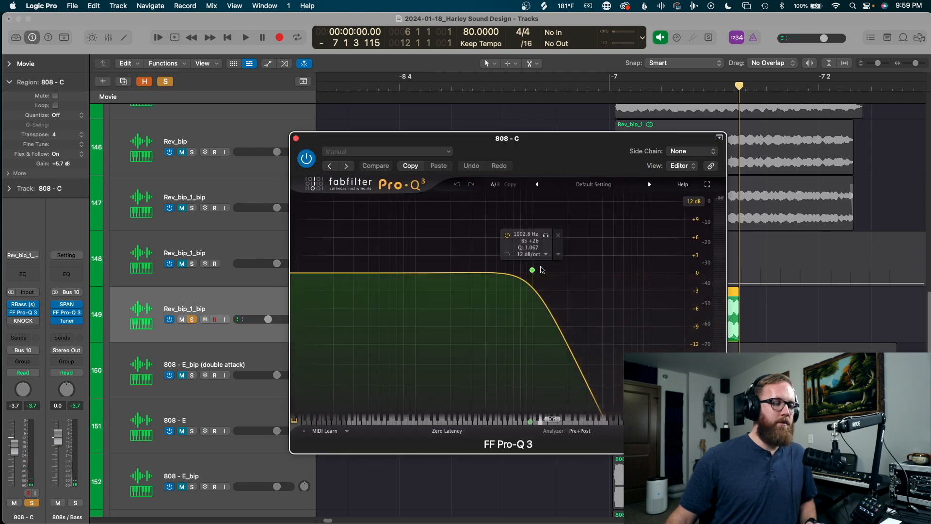
pyautogui.press('space')
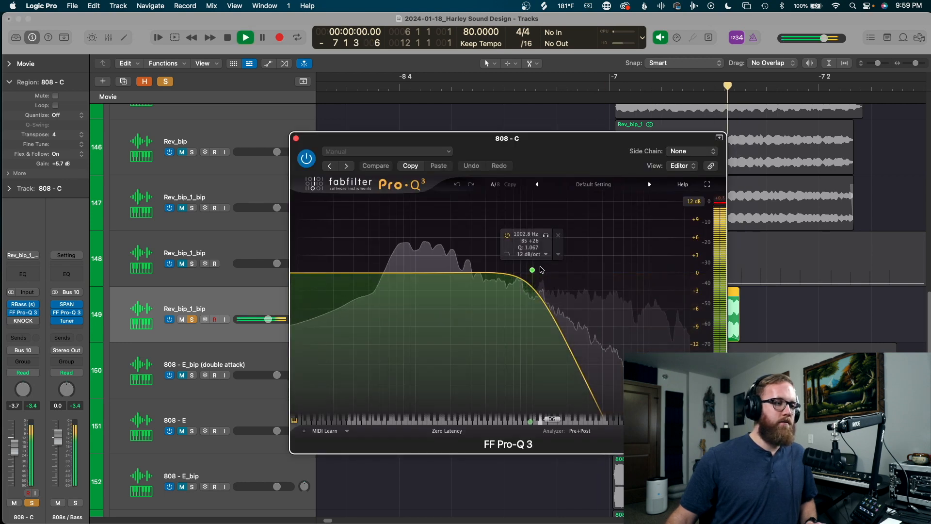
pyautogui.click(296, 139)
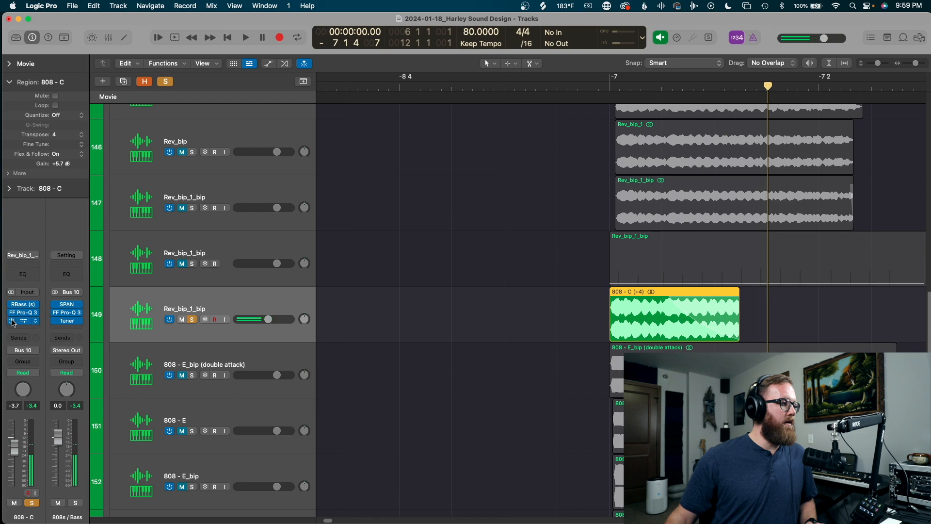
# Enable KNOCK on track 149, audition the 808 - C region through it and close the plug-in.
pyautogui.click(23, 320)
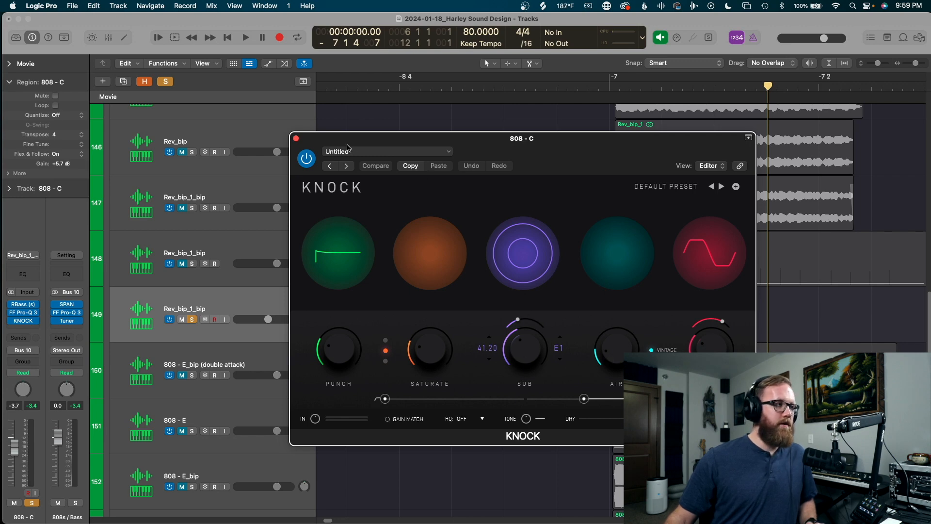
pyautogui.press('space')
pyautogui.press('space')
pyautogui.click(297, 140)
# Solo track 150, 808 - E_bip (double attack), and play its region.
pyautogui.scroll(-2, 288, 294)
pyautogui.click(288, 295)
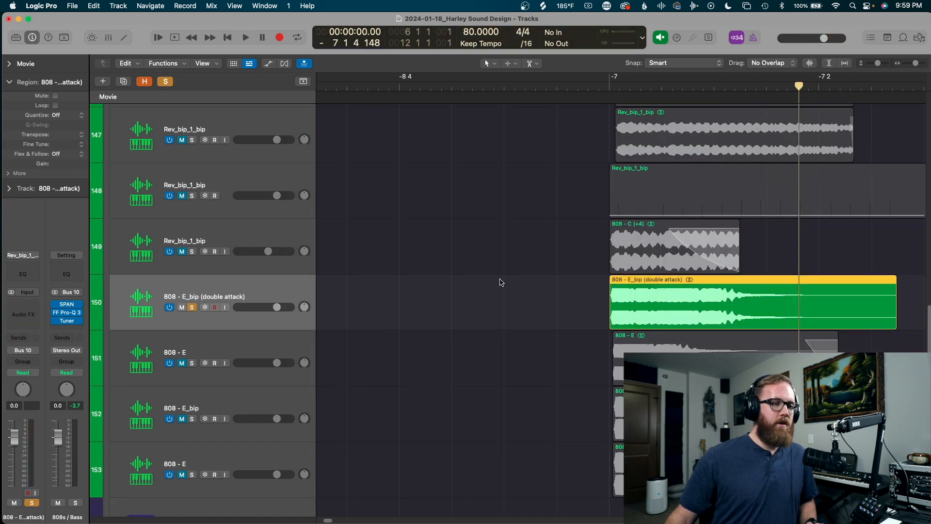
pyautogui.scroll(-1, 501, 278)
pyautogui.scroll(-1, 495, 280)
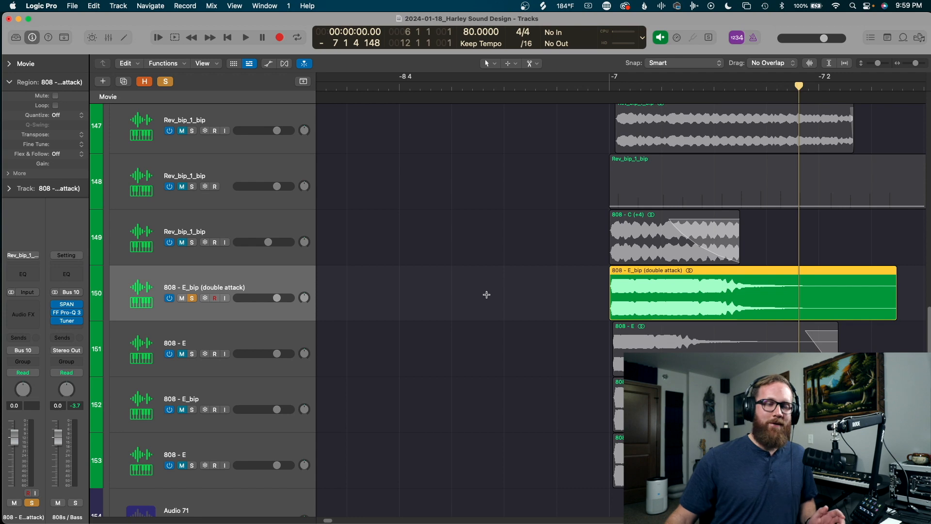
pyautogui.scroll(-3, 480, 284)
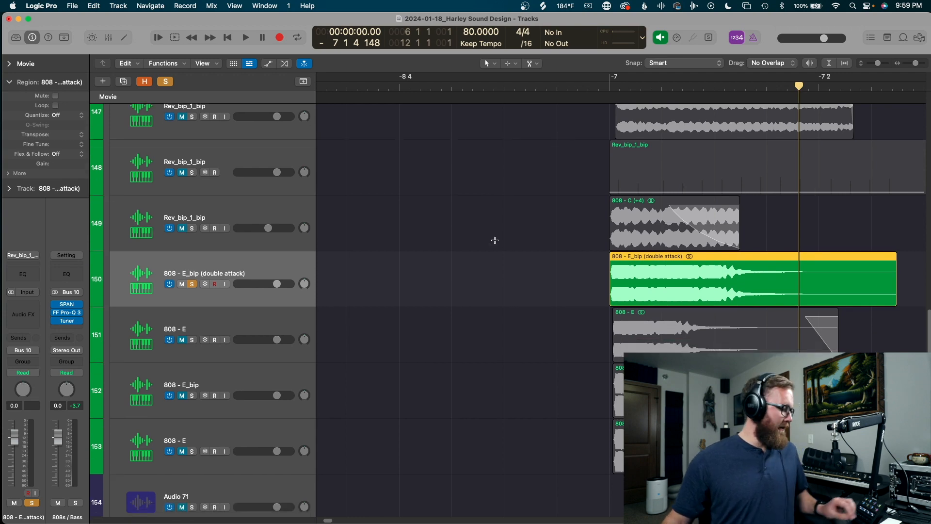
pyautogui.press('super+Left')
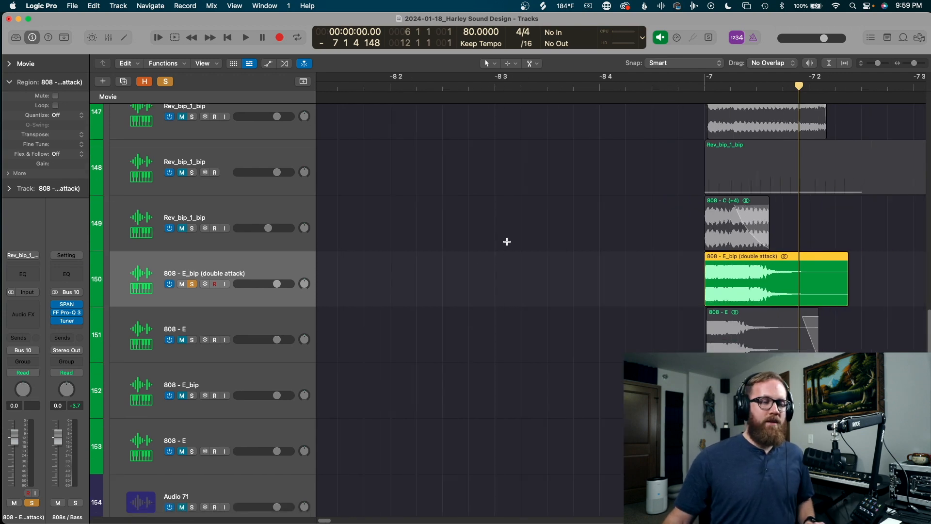
pyautogui.hscroll(5, 507, 241)
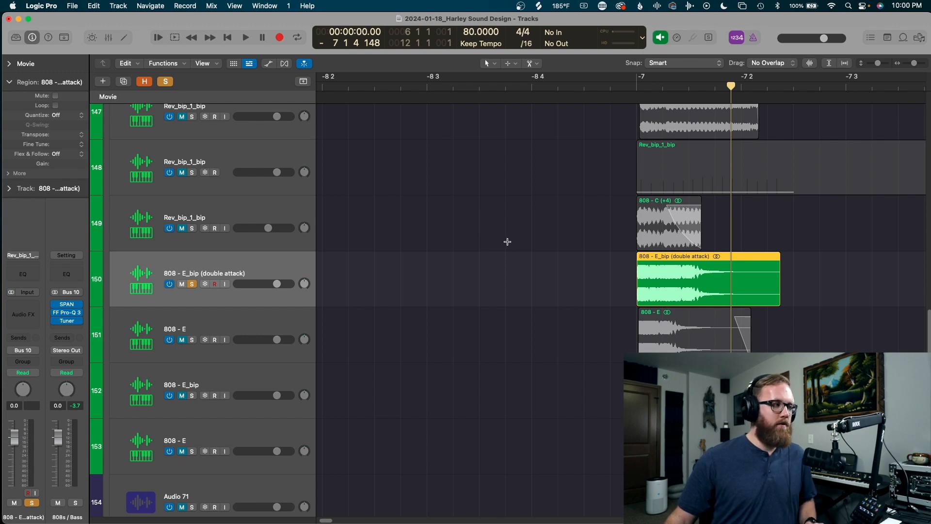
pyautogui.press('space')
pyautogui.press('space')
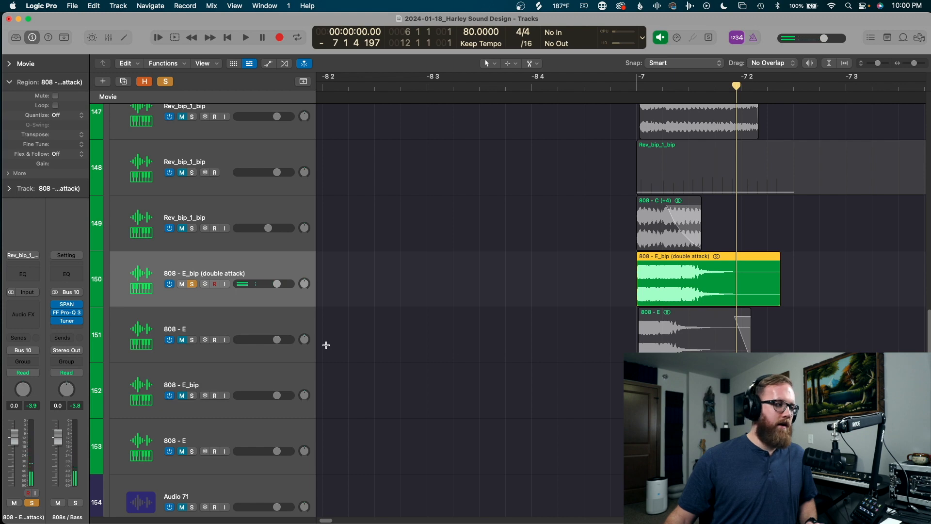
# Solo only track 151, bypass its RBass and KNOCK effects, and play the dry 808 - E region.
pyautogui.click(265, 320)
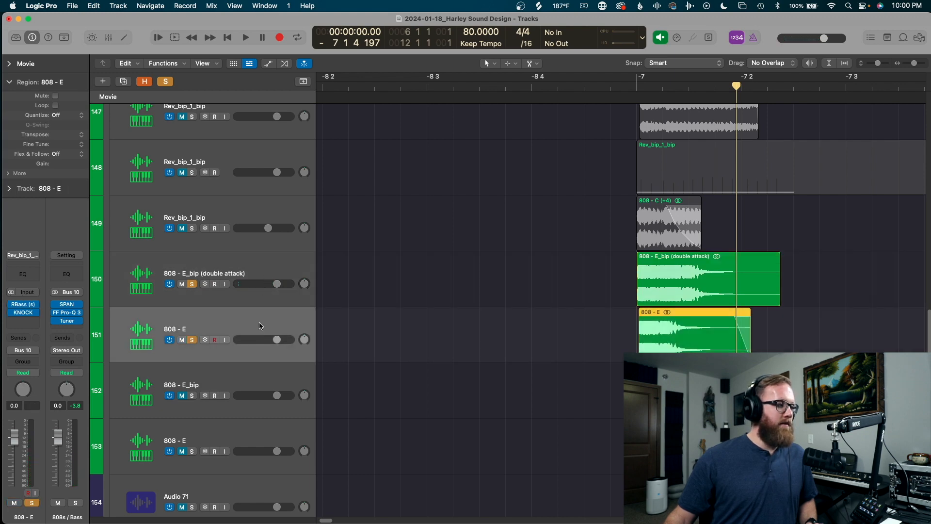
pyautogui.click(269, 273)
pyautogui.click(272, 318)
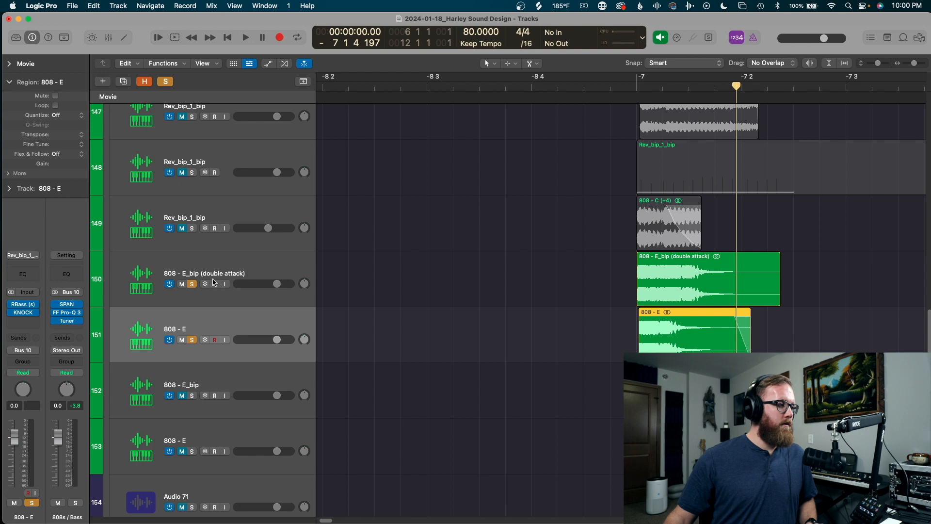
pyautogui.click(193, 285)
pyautogui.press('space')
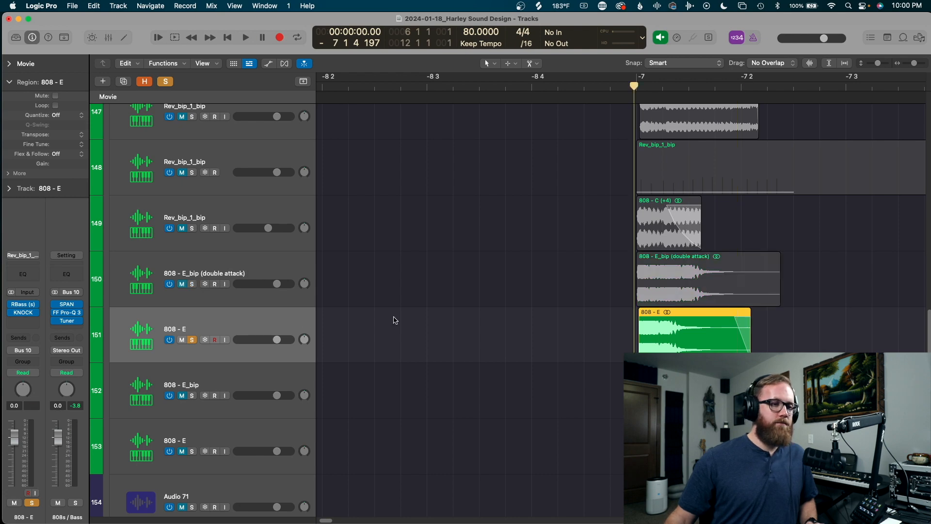
pyautogui.press('space')
pyautogui.moveTo(27, 304)
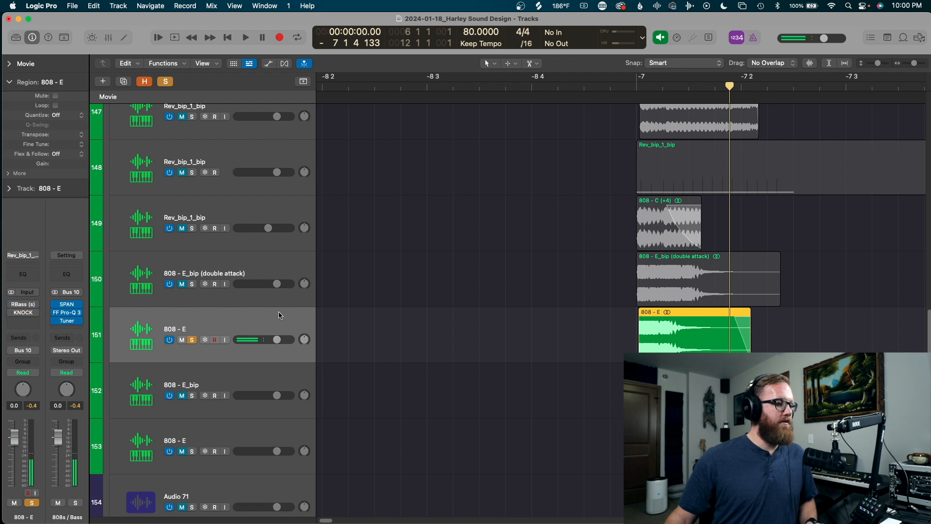
pyautogui.press('space')
pyautogui.press('space')
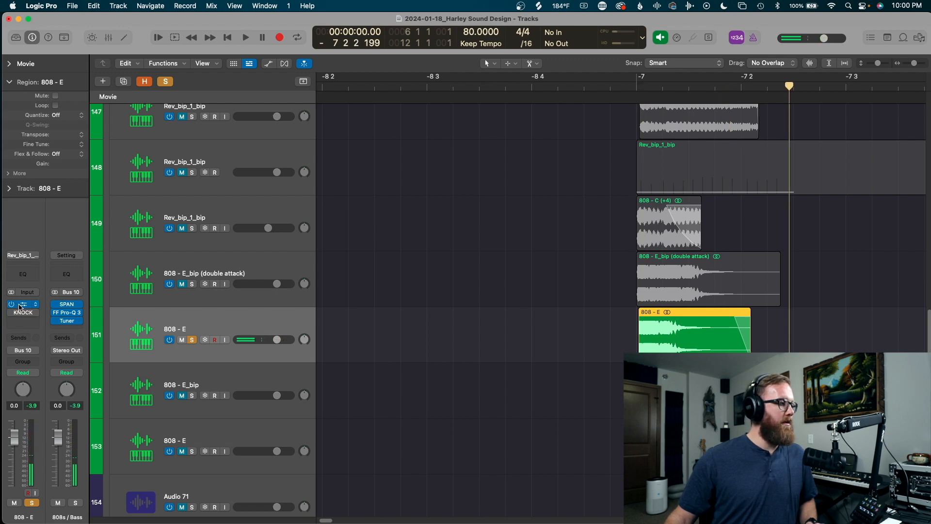
# Enable RBass and KNOCK one after the other on track 151, auditioning the 808 - E region as each is added.
pyautogui.click(23, 304)
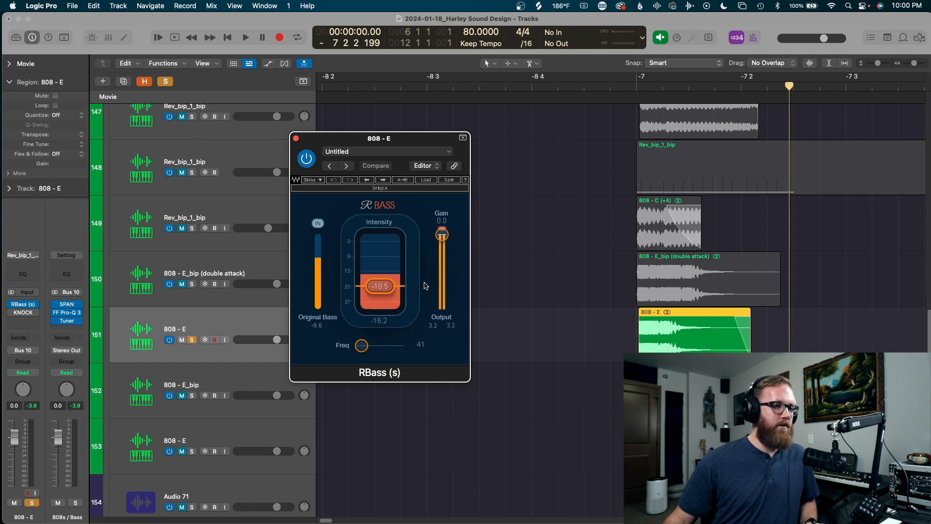
pyautogui.press('space')
pyautogui.press('space')
pyautogui.click(296, 138)
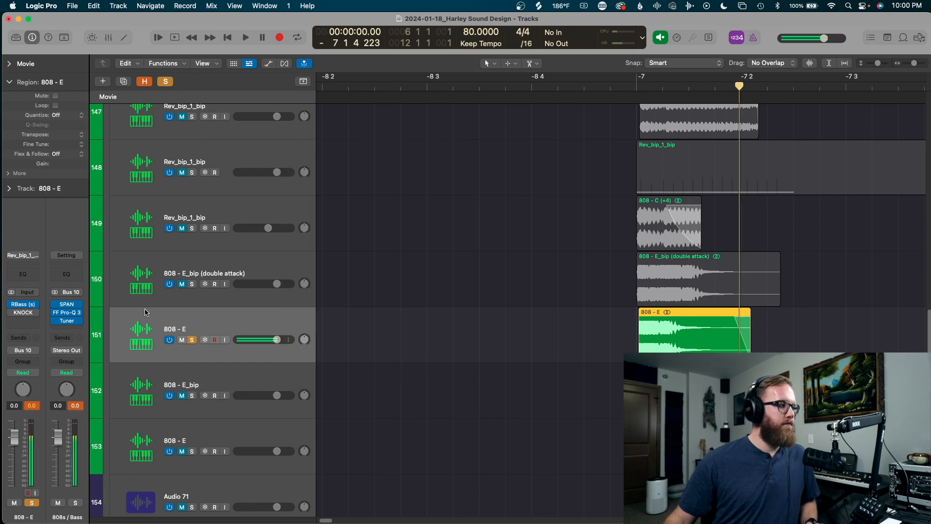
pyautogui.click(19, 314)
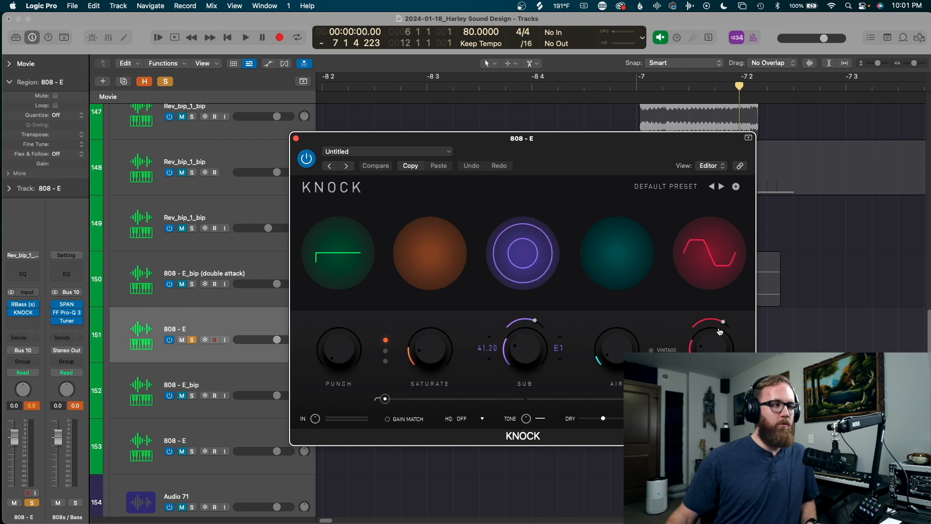
pyautogui.press('space')
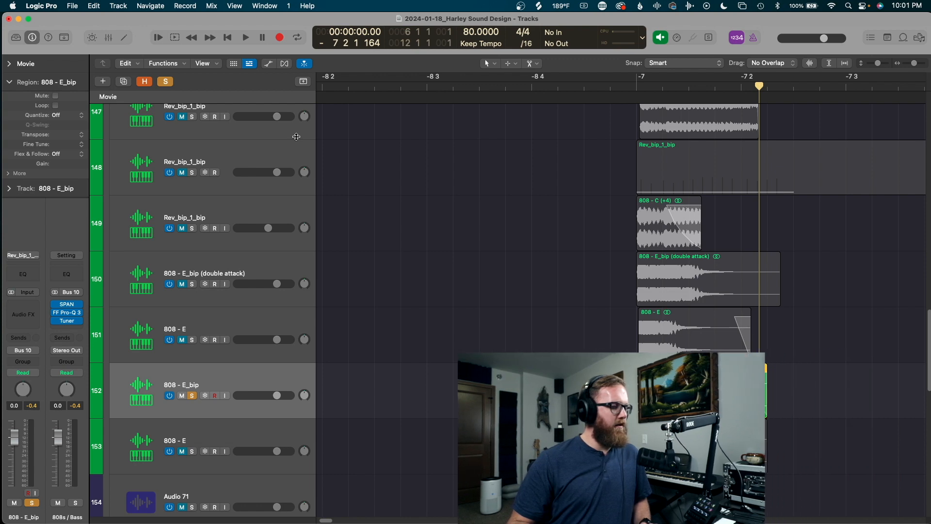
# Move the solo from track 152 to track 153 and play its 808 - E region.
pyautogui.press('Down')
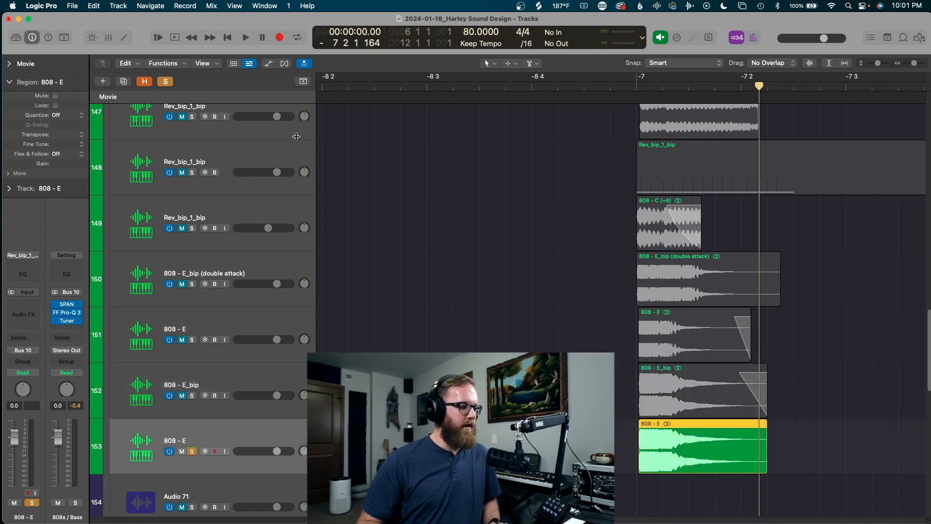
pyautogui.press('space')
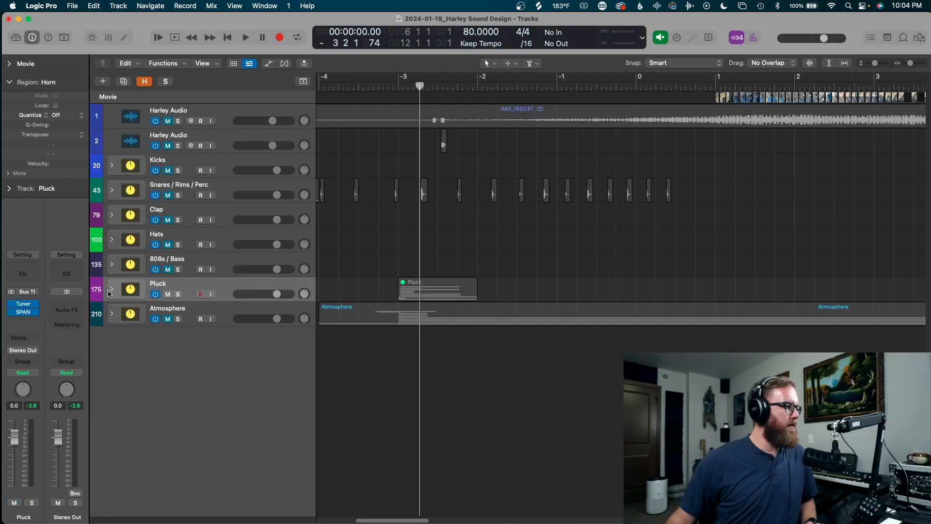
# Expand the Pluck track stack, solo the Horn track 176 and play its Quick Sampler part.
pyautogui.click(111, 289)
pyautogui.scroll(-2, 431, 276)
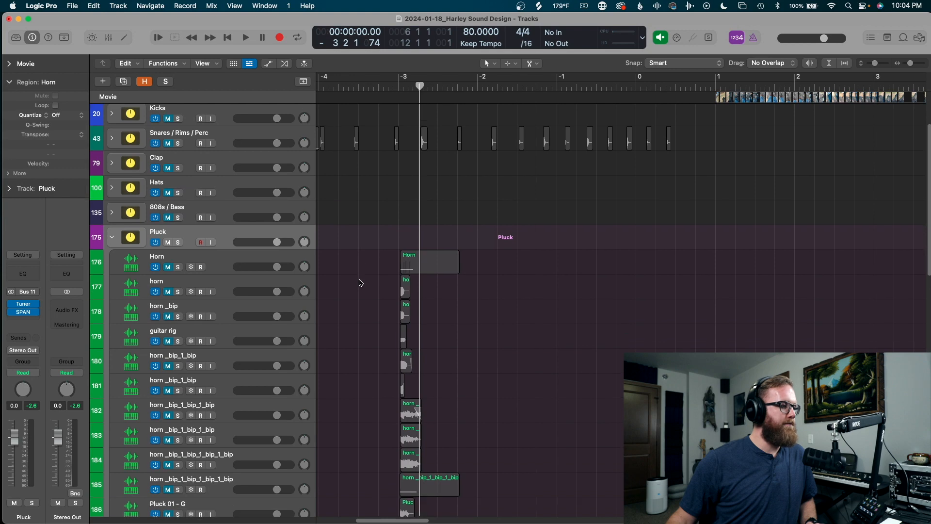
pyautogui.click(293, 262)
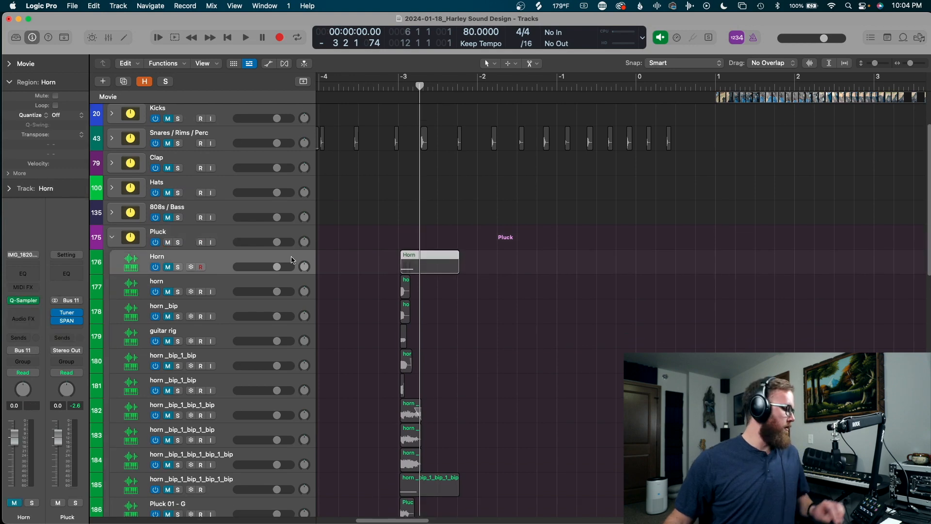
pyautogui.click(179, 266)
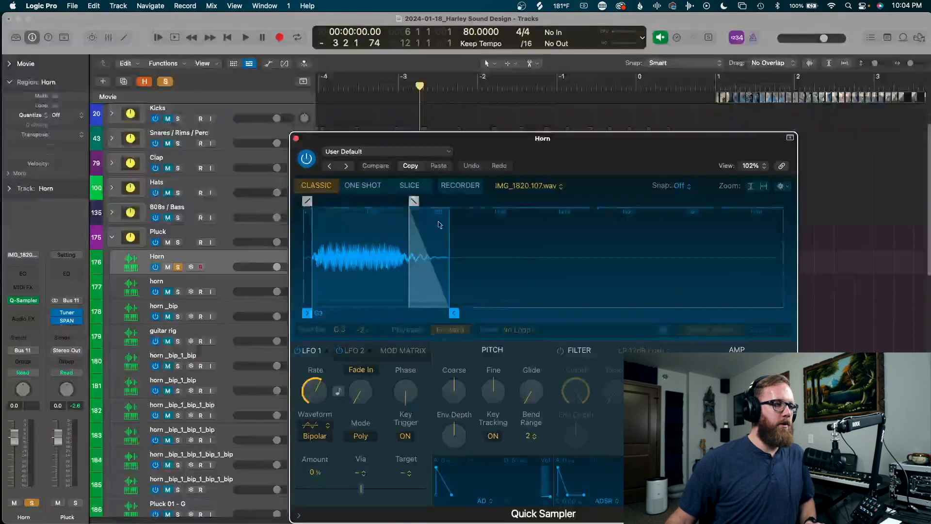
pyautogui.press('space')
pyautogui.press('space')
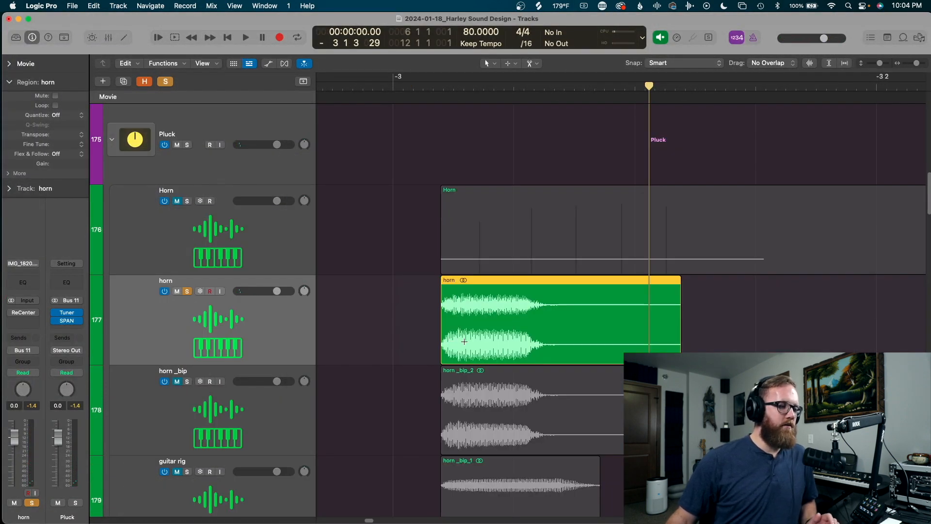
# Audition the horn region on track 177 with ReCenter bypassed and enabled, leaving ReCenter on and closing the plug-in.
pyautogui.press('space')
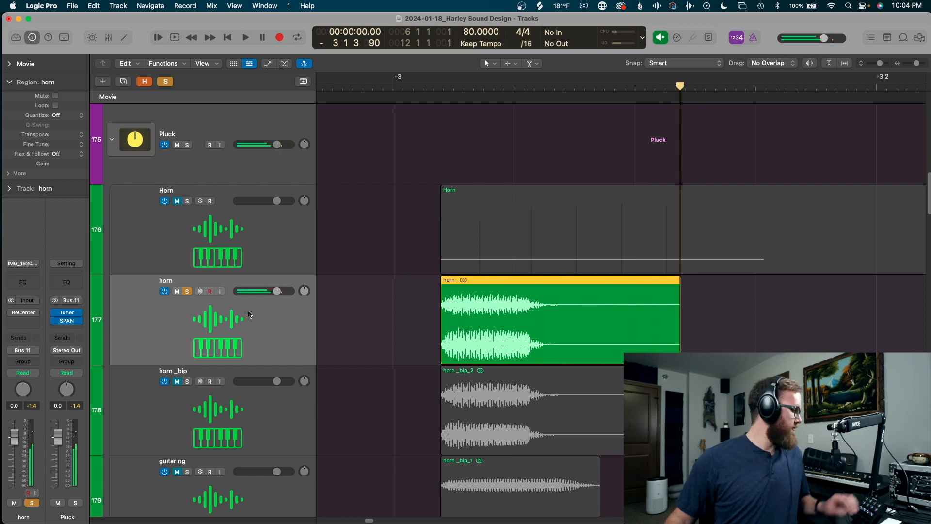
pyautogui.press('v')
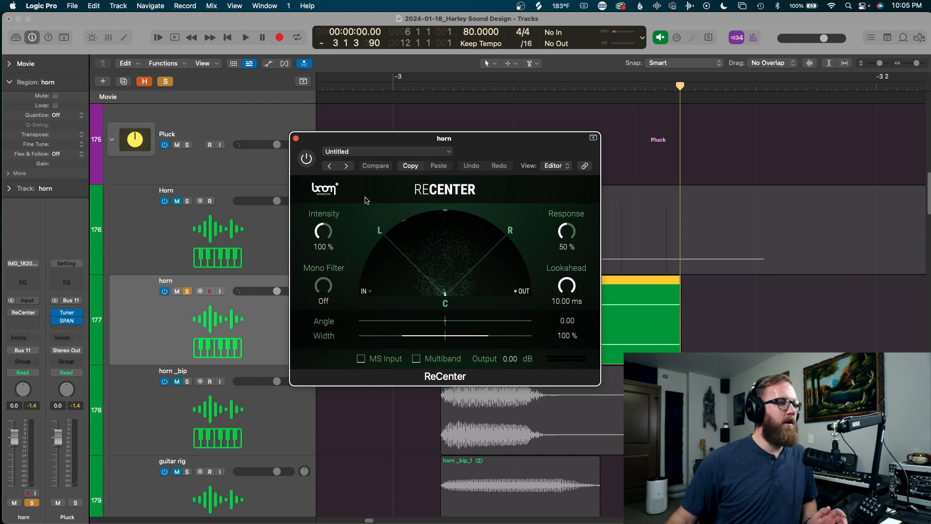
pyautogui.click(305, 162)
pyautogui.moveTo(479, 141); pyautogui.dragTo(480, 128)
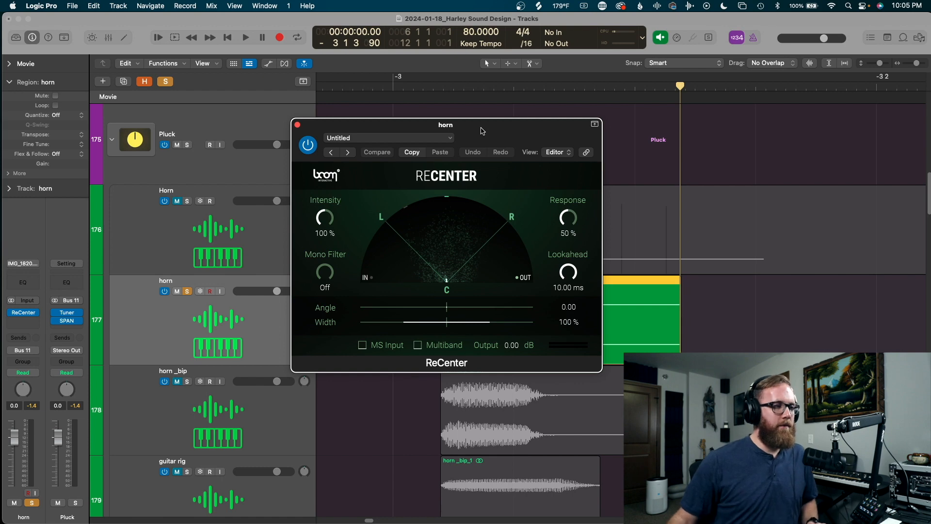
pyautogui.press('space')
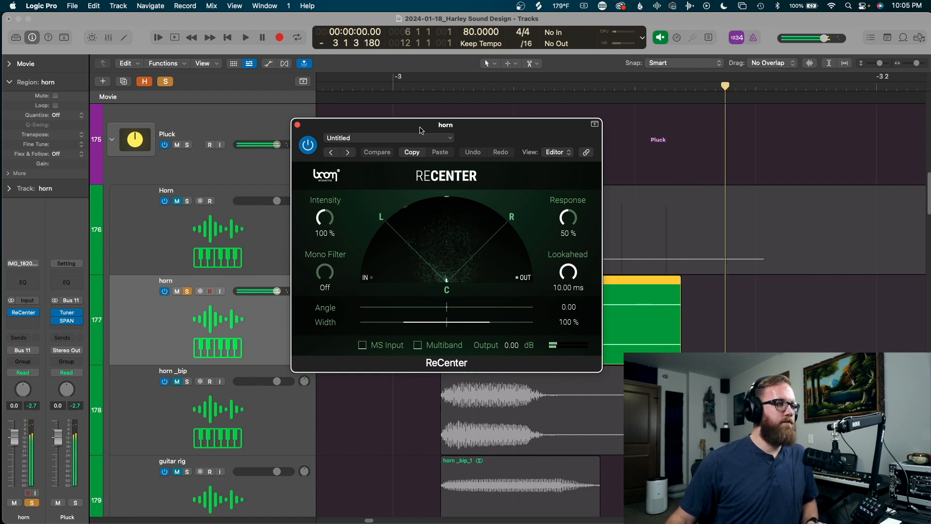
pyautogui.click(298, 127)
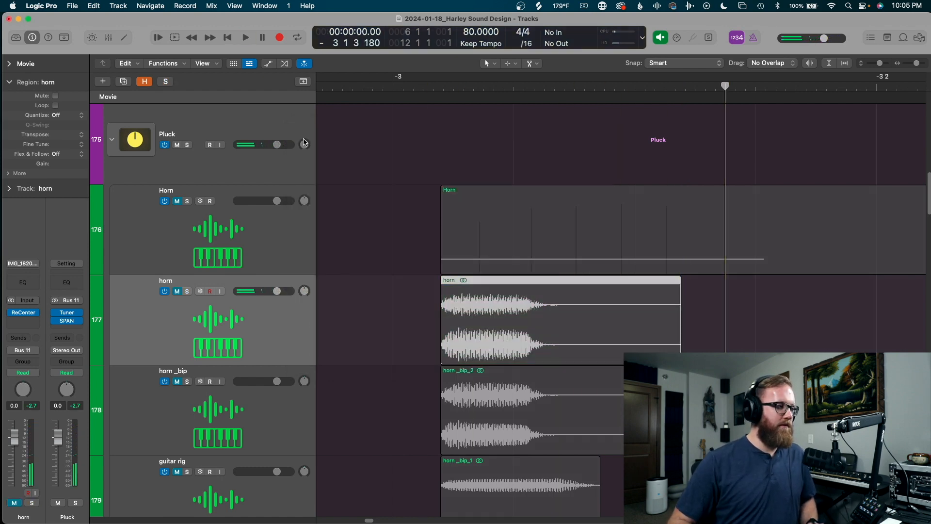
# Solo the horn _bip track 178 and play its horn _bip_2 region.
pyautogui.press('Down')
pyautogui.press('s')
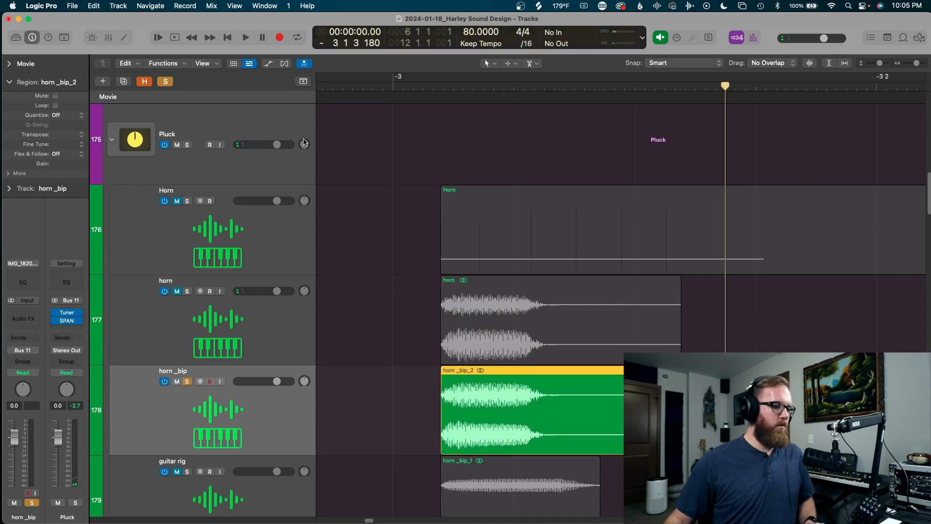
pyautogui.press('space')
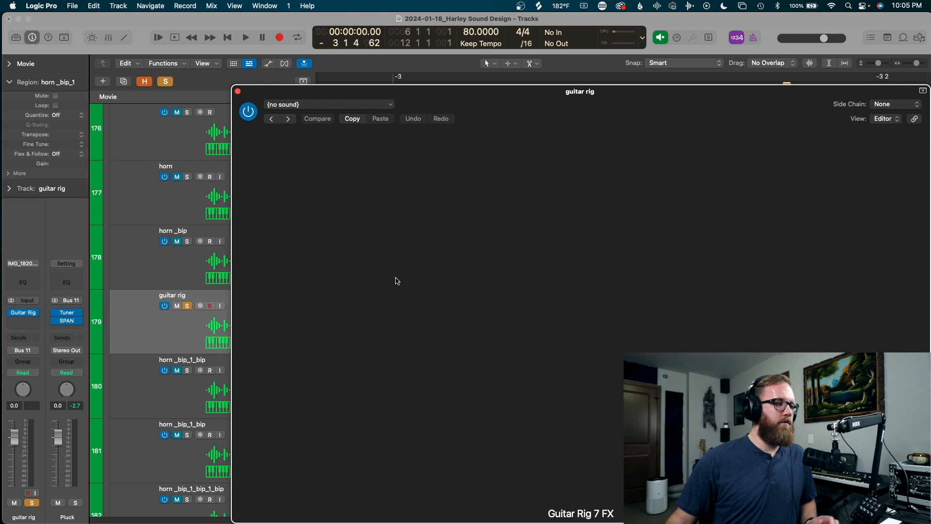
# Review Guitar Rig's Massive Wall Of Rock preset on track 179, close it and audition the horn _bip_1 region through the effect.
pyautogui.moveTo(521, 103); pyautogui.dragTo(464, 75)
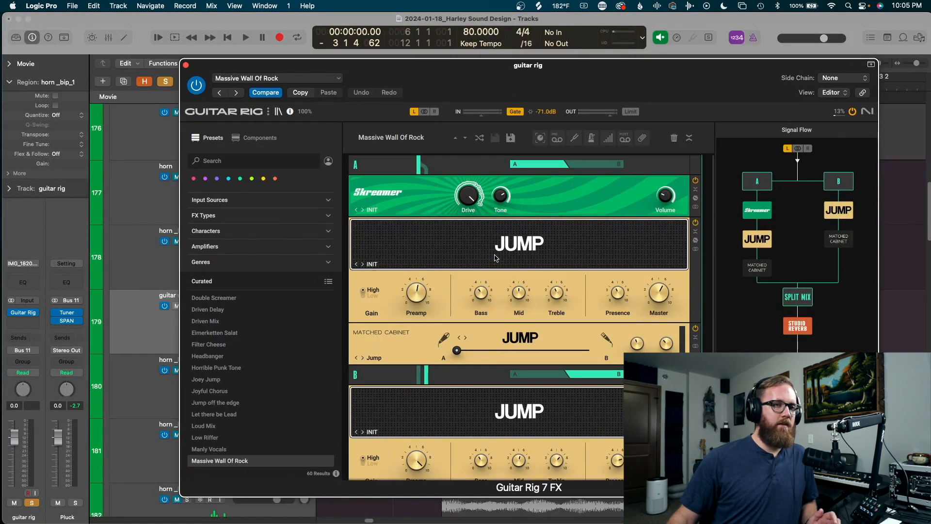
pyautogui.click(186, 65)
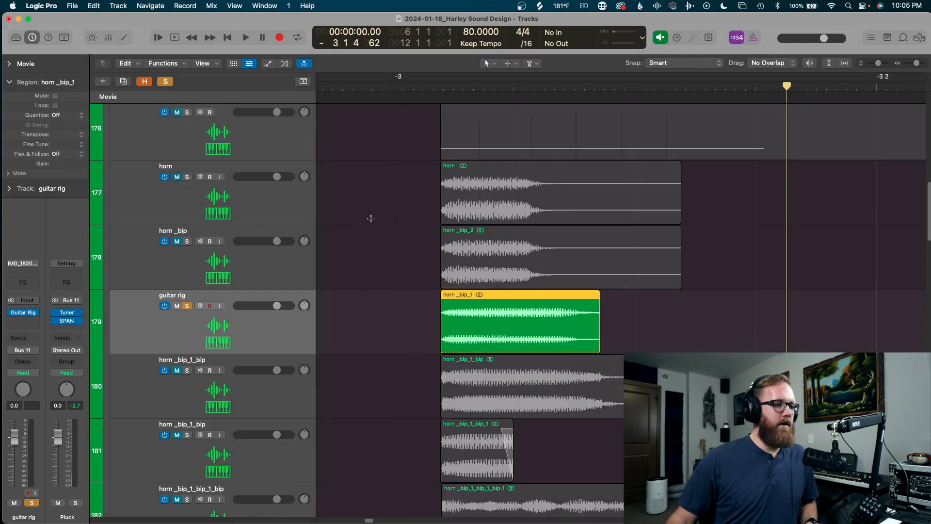
pyautogui.press('space')
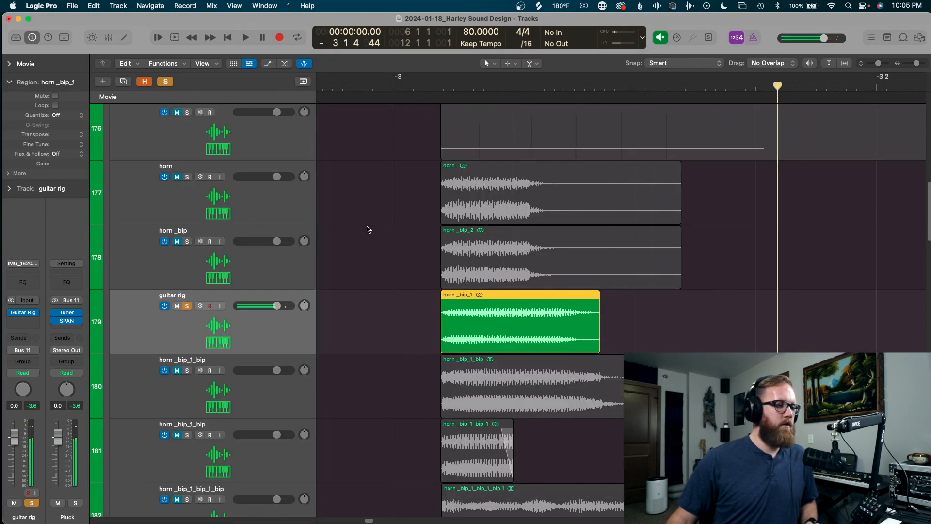
pyautogui.hotkey('ctrl', 's')
# Solo the horn _bip_1_bip track 180 and audition its region through the low-cut and high-cut filters in FF Pro-Q 3.
pyautogui.click(283, 402)
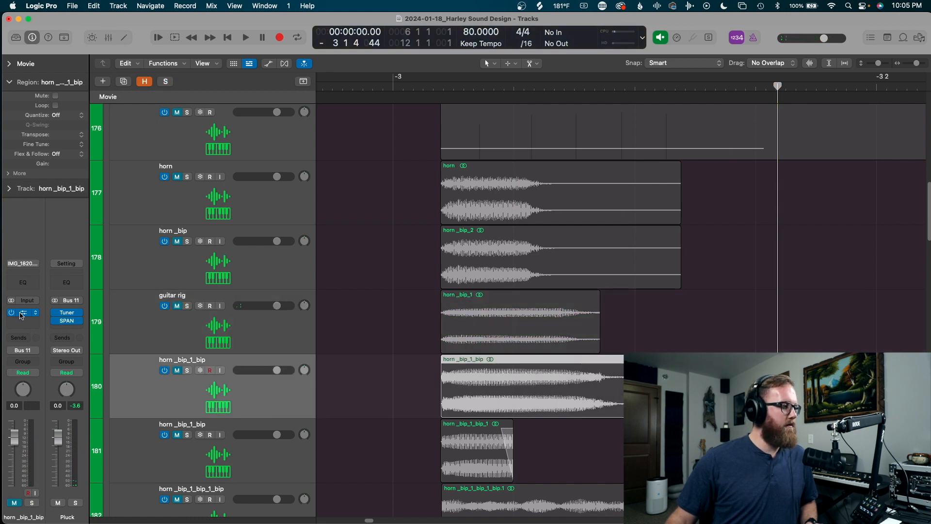
pyautogui.hotkey('ctrl', 's')
pyautogui.moveTo(12, 315)
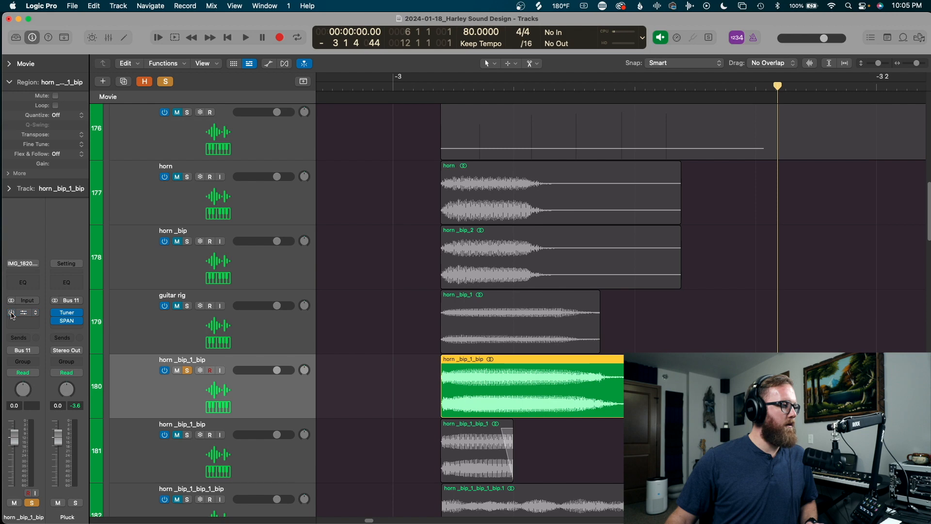
pyautogui.click(25, 316)
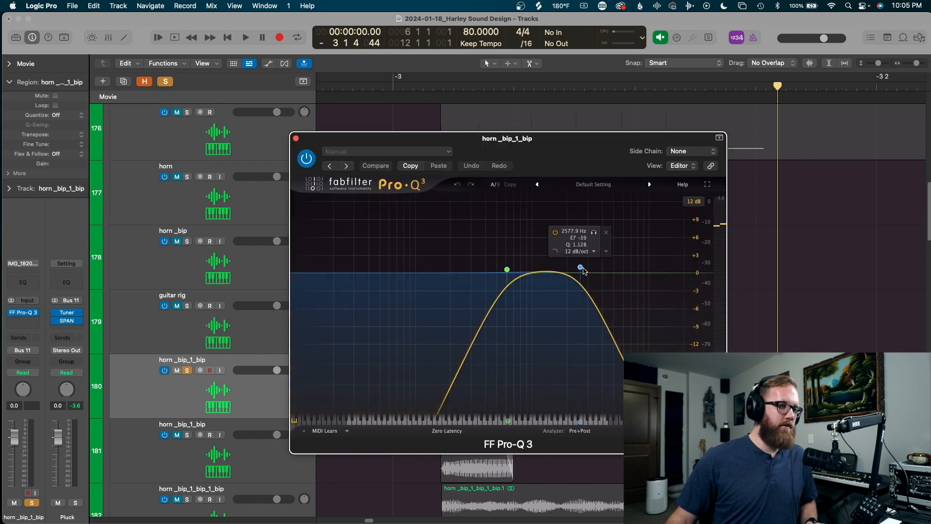
pyautogui.press('space')
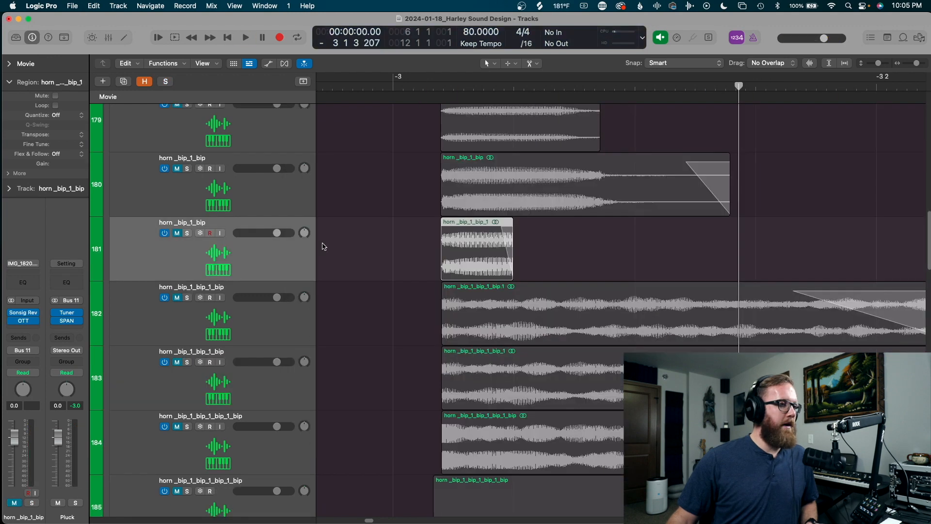
# Solo the horn _bip_1_bip track 181 and audition its region with the effects bypassed and through the Sonsig Rev-A reverb.
pyautogui.press('s')
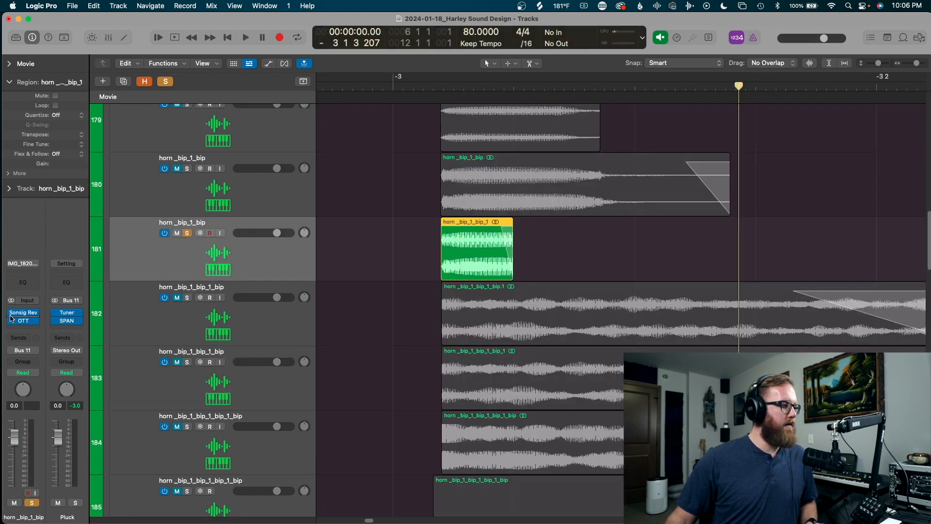
pyautogui.press('space')
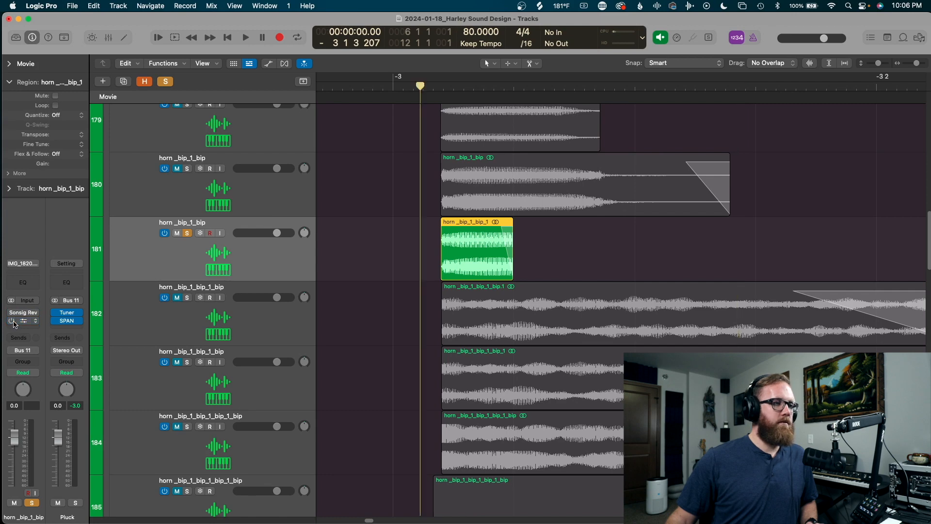
pyautogui.press('space')
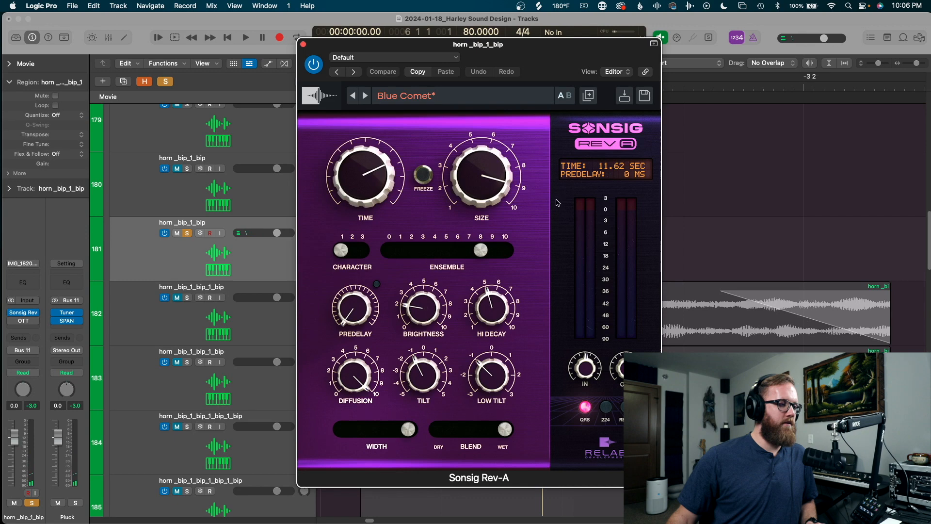
pyautogui.press('space')
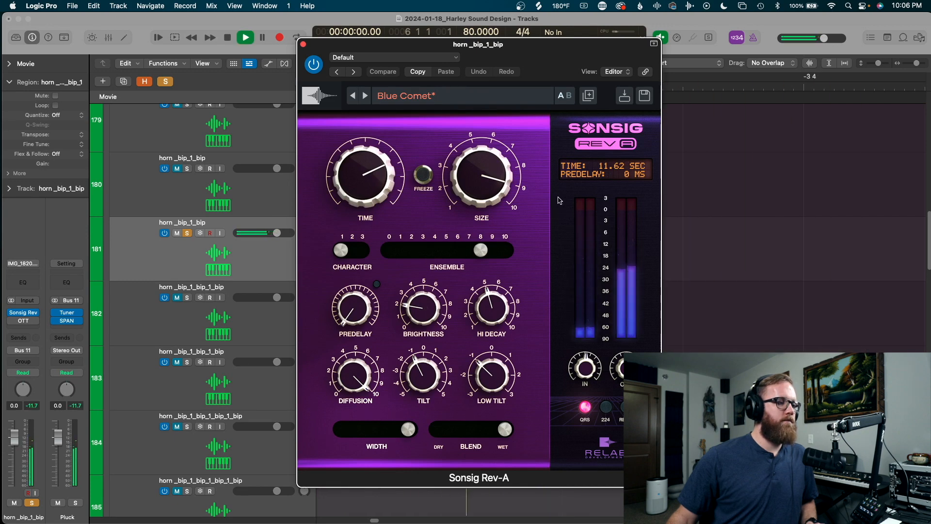
pyautogui.press('space')
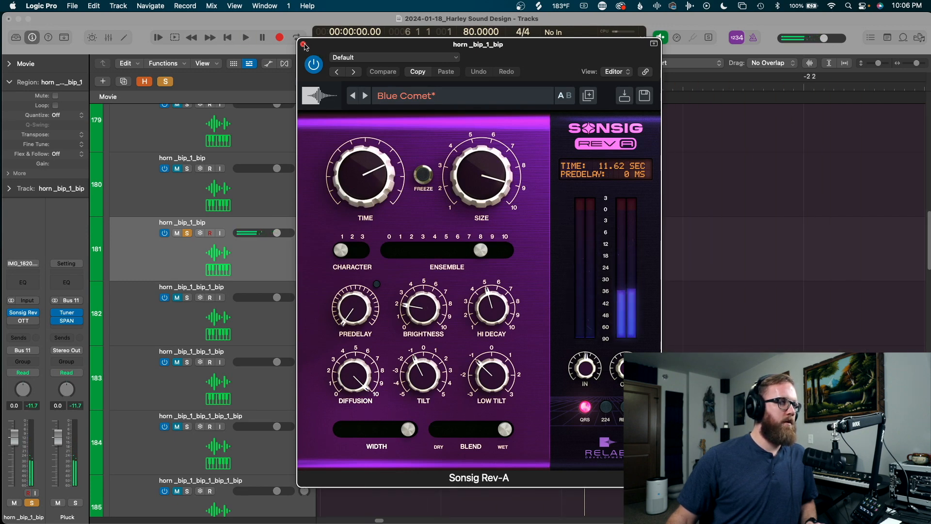
pyautogui.click(304, 44)
# Re-enable OTT on track 181 and audition the horn region through both the reverb and OTT.
pyautogui.click(12, 320)
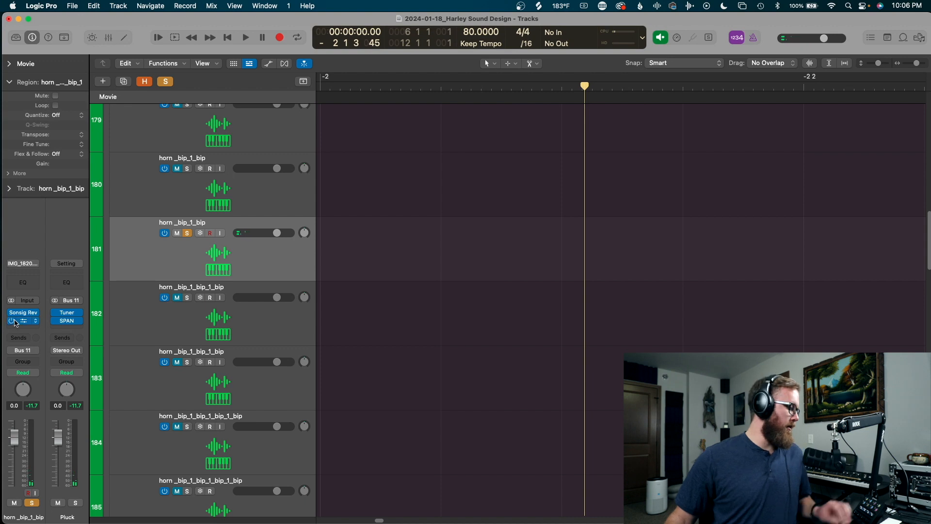
pyautogui.press('super+Left')
pyautogui.press('super+Left')
pyautogui.press('super+Left')
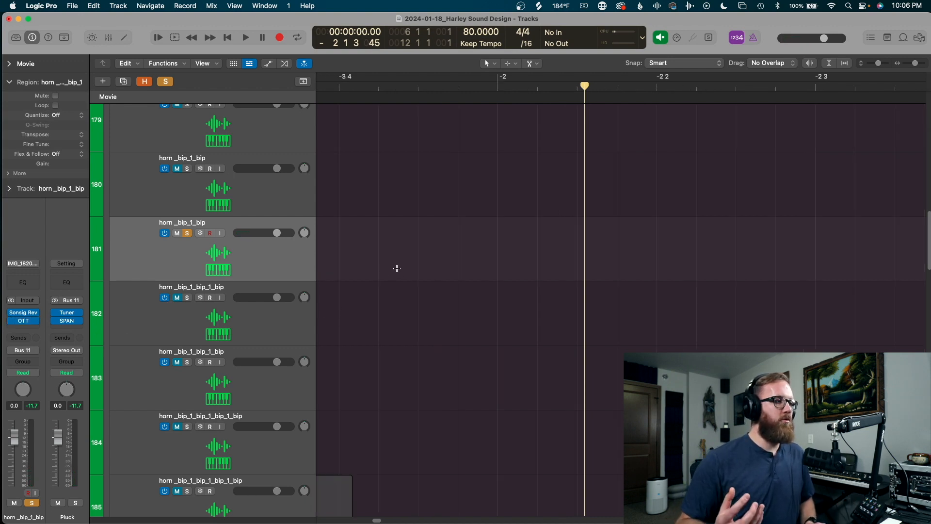
pyautogui.press('space')
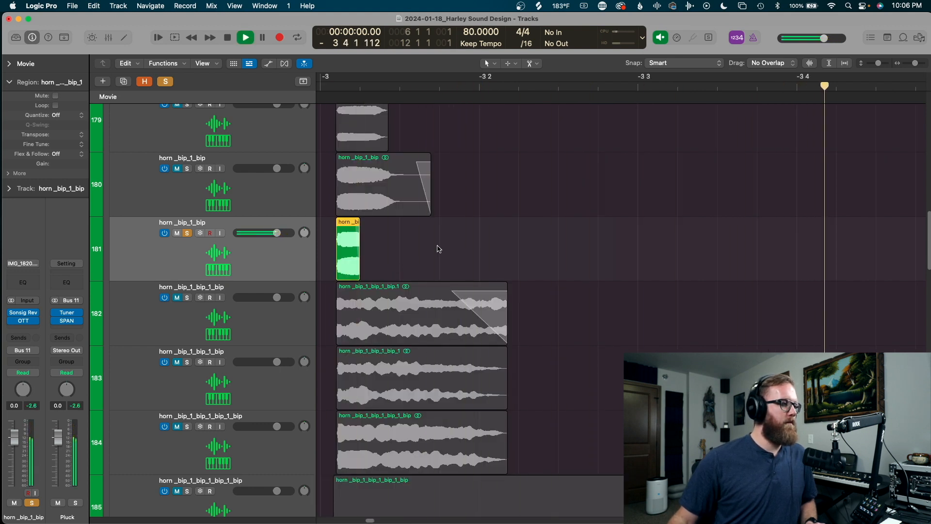
pyautogui.press('space')
# Move the solo to horn _bip_1_bip_1_bip track 182 and audition its bounced region.
pyautogui.click(310, 319)
pyautogui.press('space')
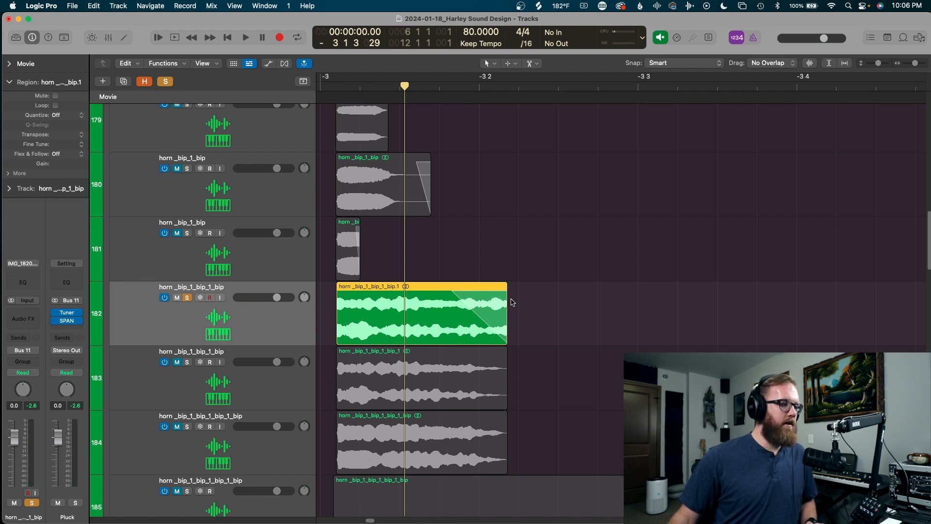
pyautogui.press('super+Left')
pyautogui.press('super+Left')
pyautogui.press('space')
pyautogui.press('space')
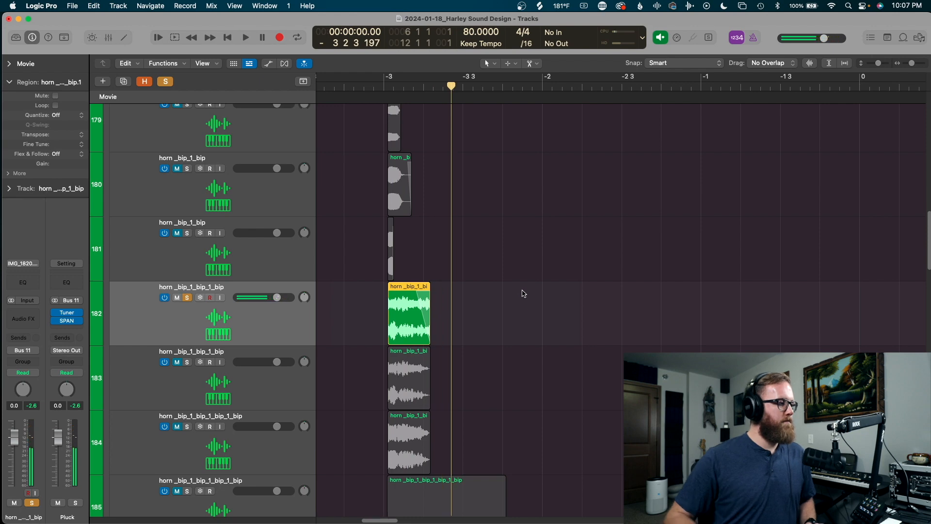
# Solo track 183, review its KNOCK plug-in settings, close the plug-in and audition the horn region through it.
pyautogui.press('s')
pyautogui.press('Down')
pyautogui.press('s')
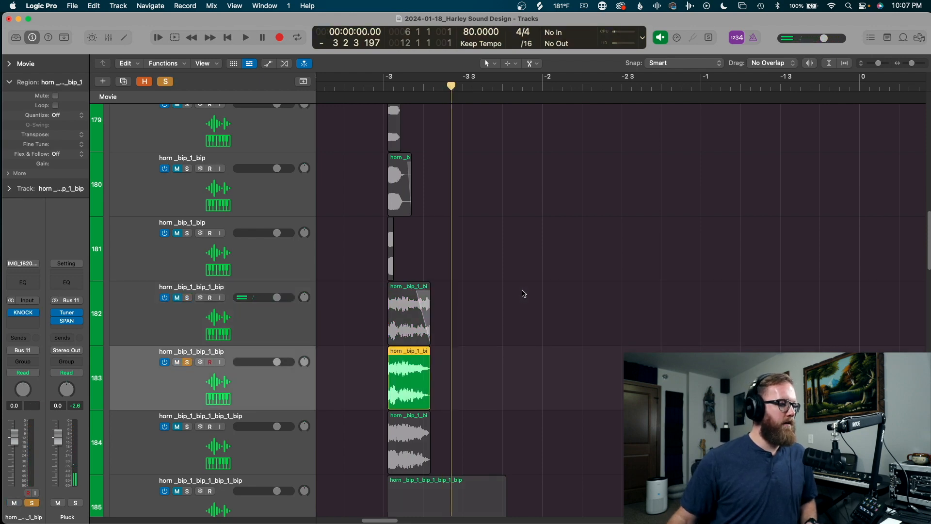
pyautogui.click(29, 312)
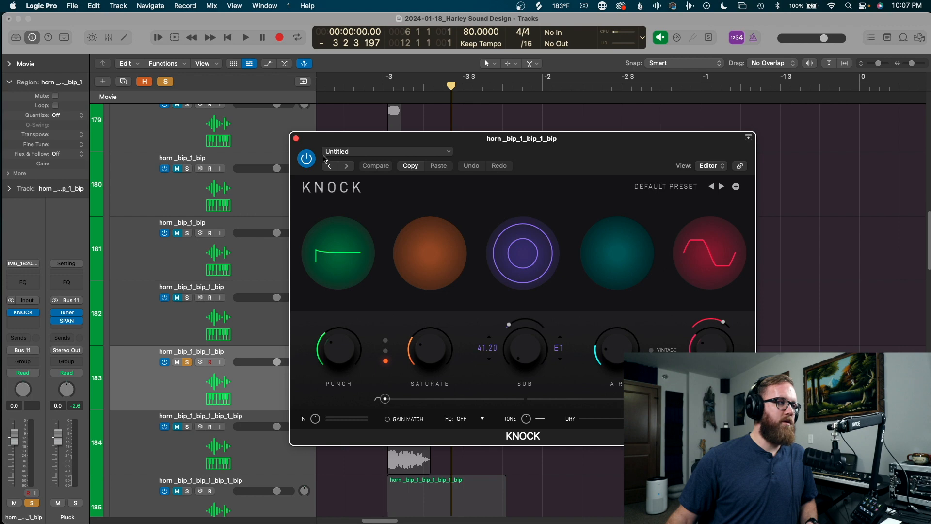
pyautogui.click(296, 139)
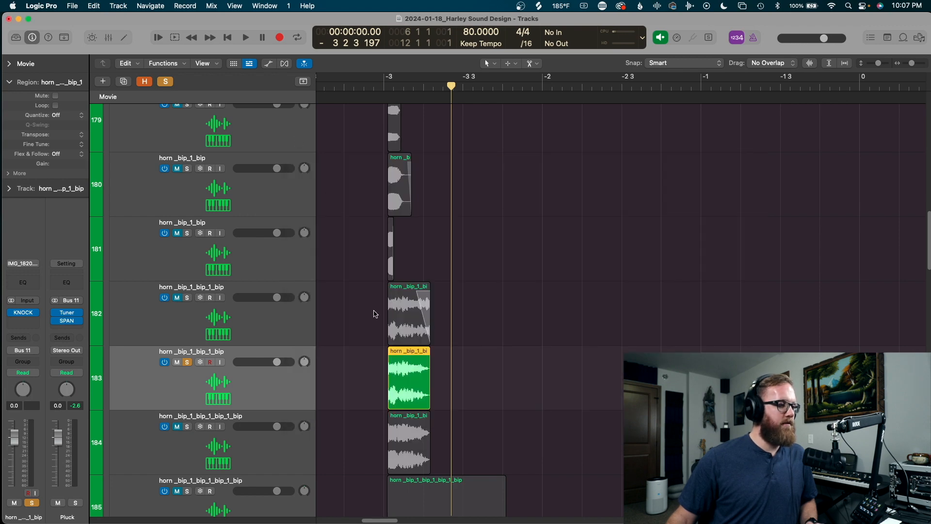
pyautogui.press('space')
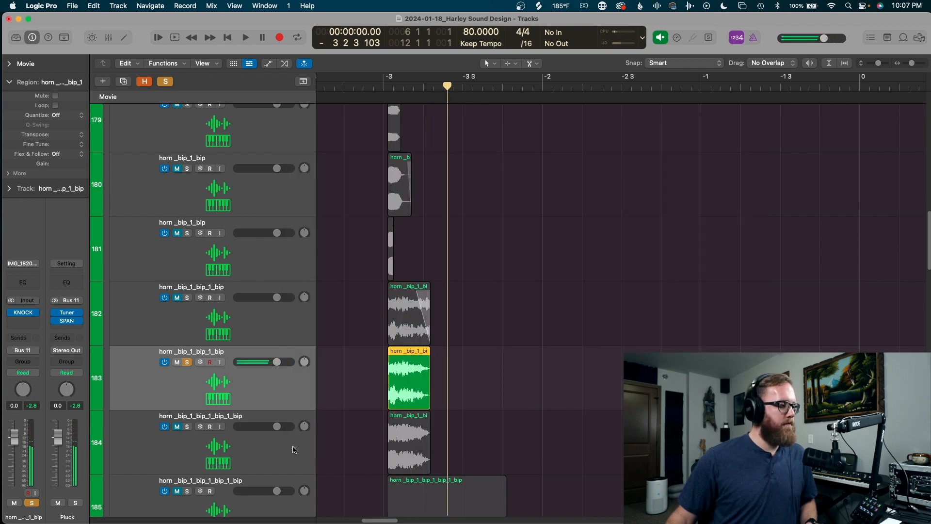
# Move the solo to track 184 and audition its bounced horn region.
pyautogui.click(294, 449)
pyautogui.scroll(-5, 340, 316)
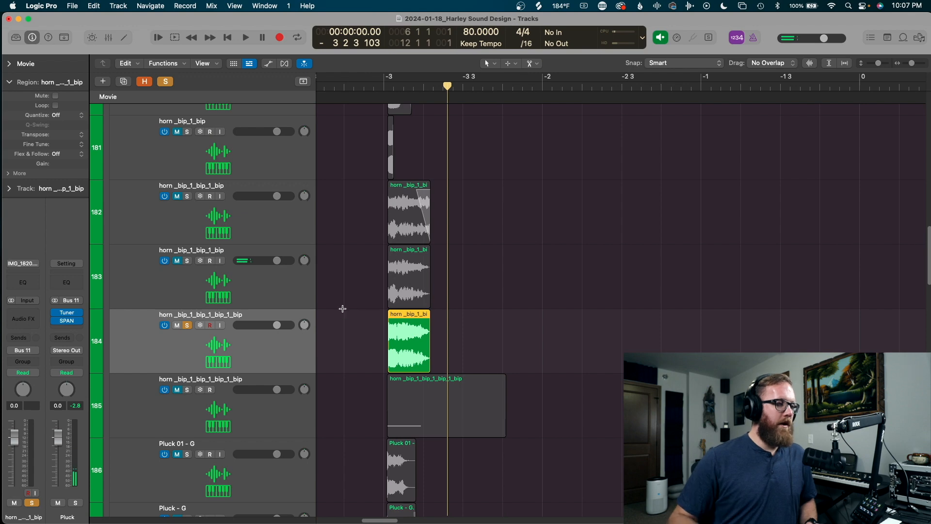
pyautogui.press('space')
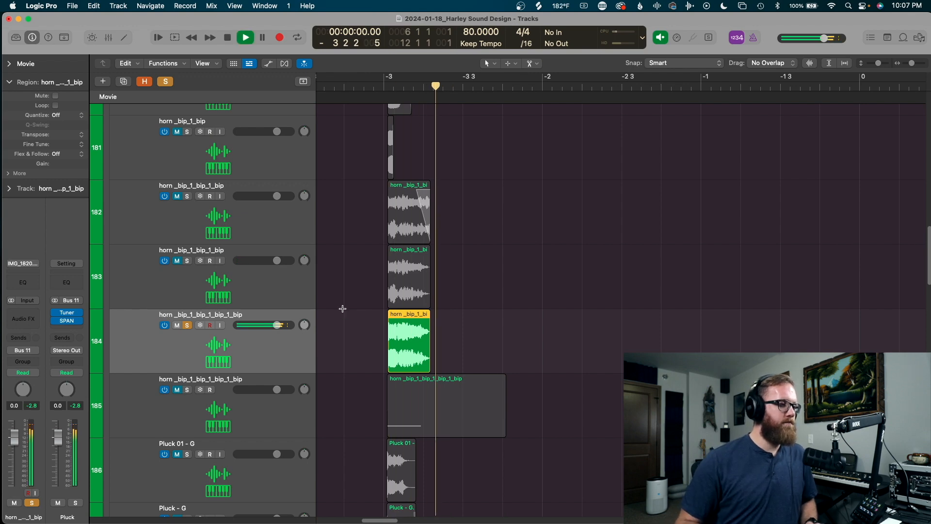
# Solo track 185 and review how the bounced horn sample is set up in Quick Sampler, closing the instrument window.
pyautogui.press('Down')
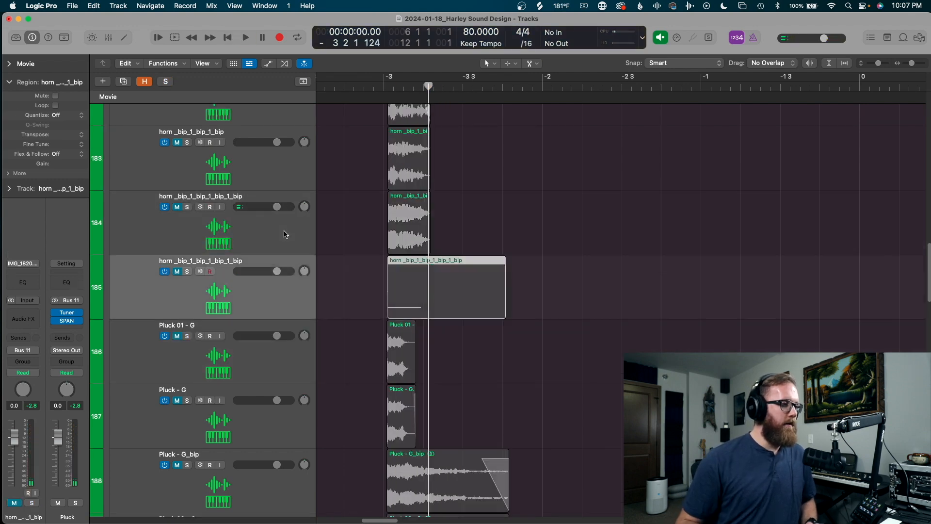
pyautogui.press('s')
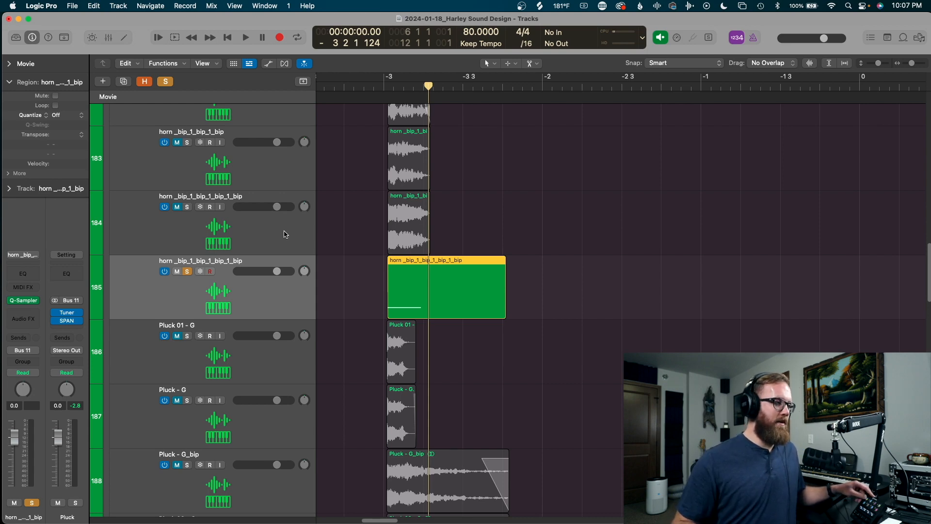
pyautogui.press('v')
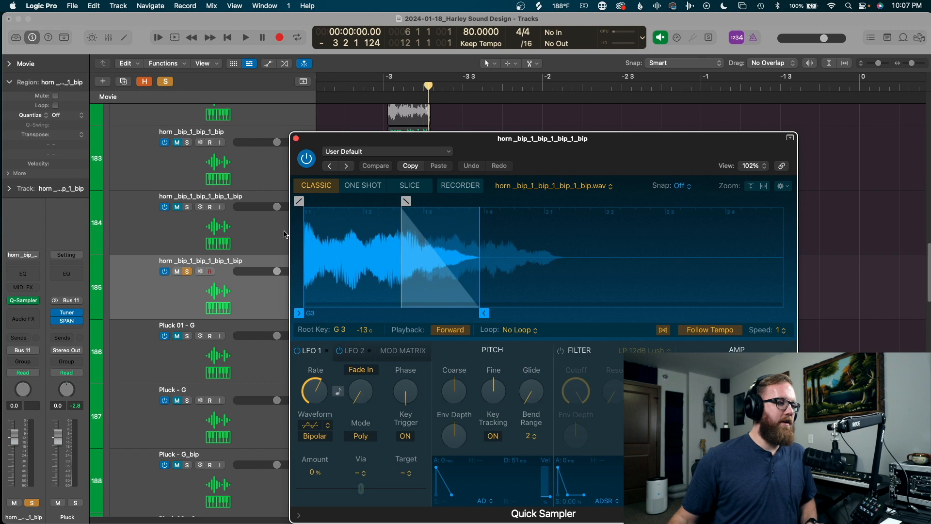
pyautogui.moveTo(534, 165); pyautogui.dragTo(535, 149)
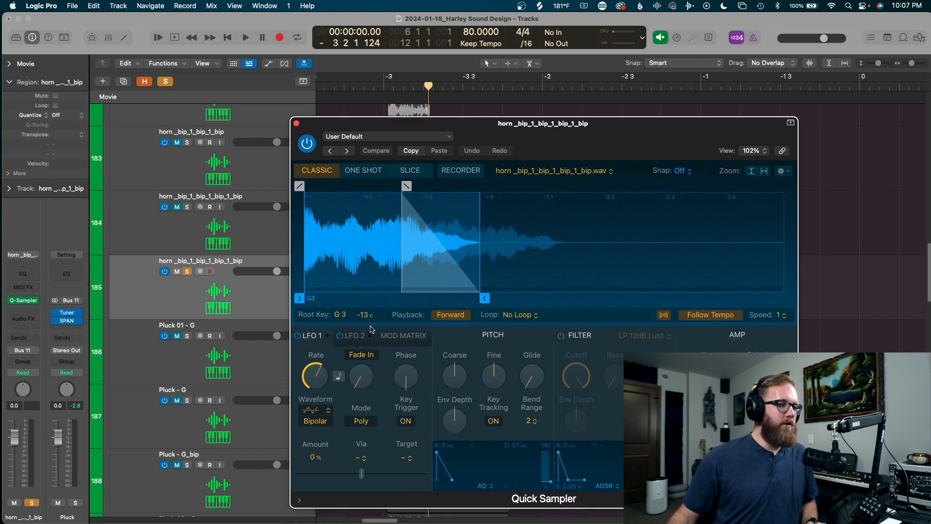
pyautogui.click(297, 123)
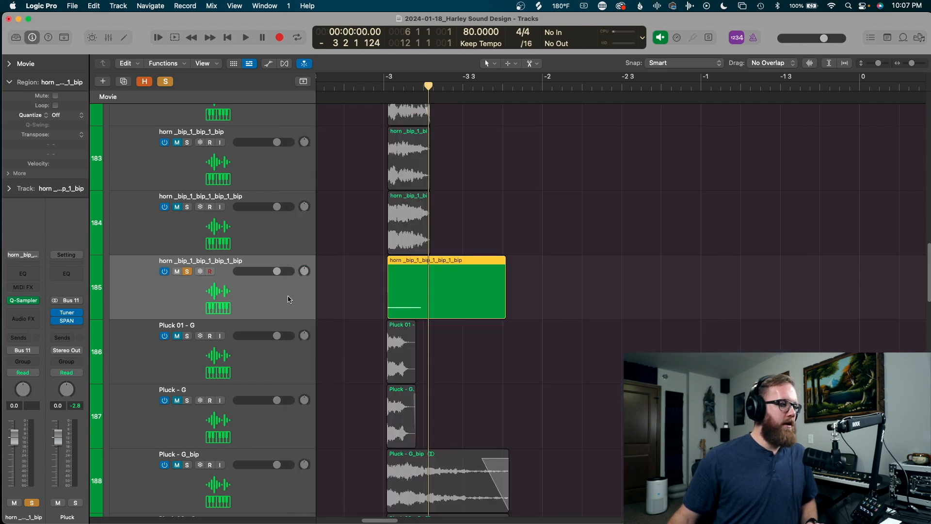
# Audition the Pluck 01 - G region on track 186, then turn off the track's solo and mute it.
pyautogui.click(285, 359)
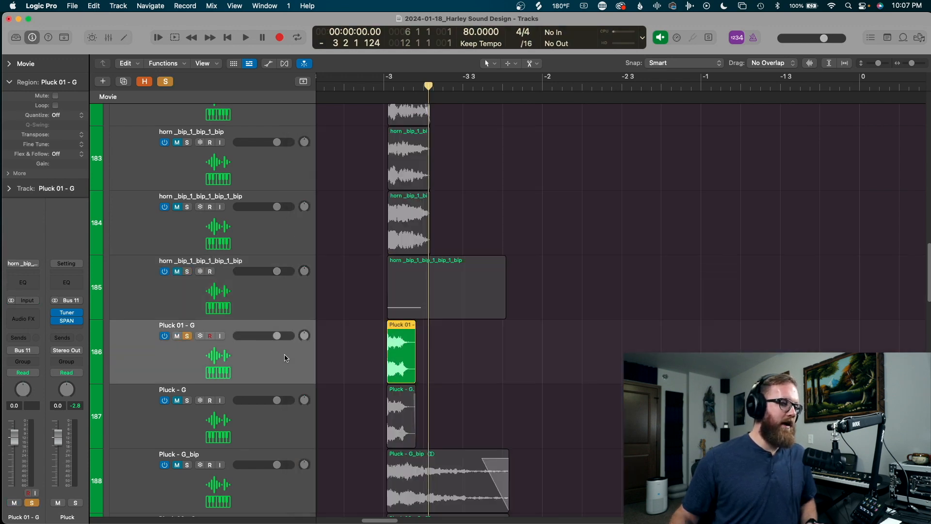
pyautogui.press('space')
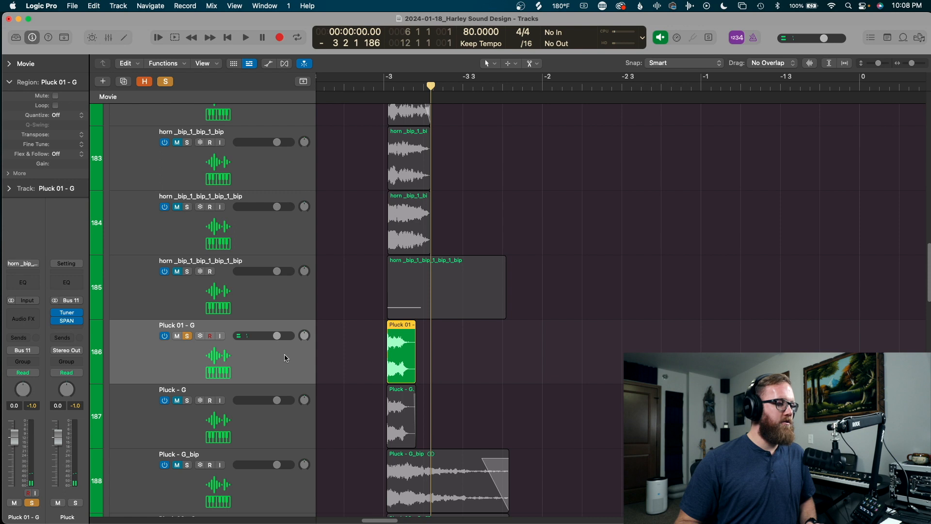
pyautogui.press('s')
pyautogui.press('m')
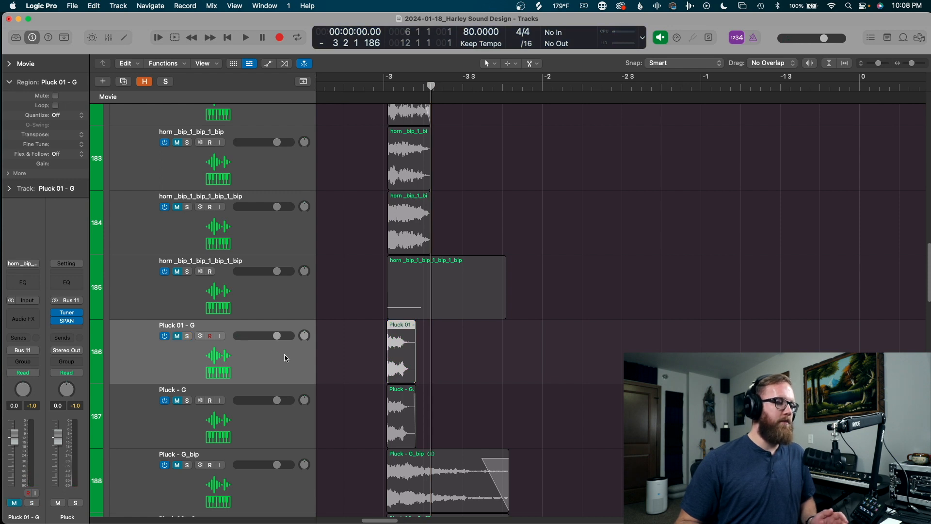
# Solo the Pluck - G track 187 and audition its region through the first Decapitator and ValhallaVintageVerb.
pyautogui.press('Down')
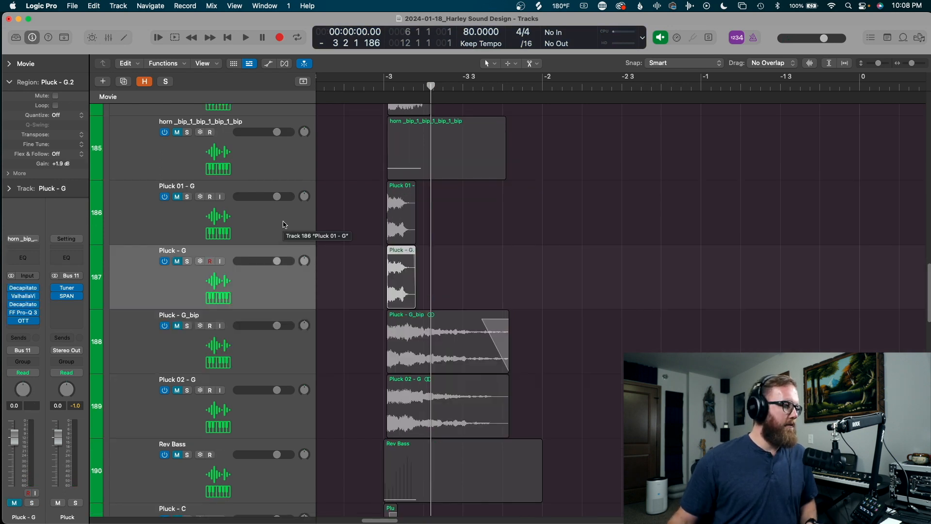
pyautogui.press('s')
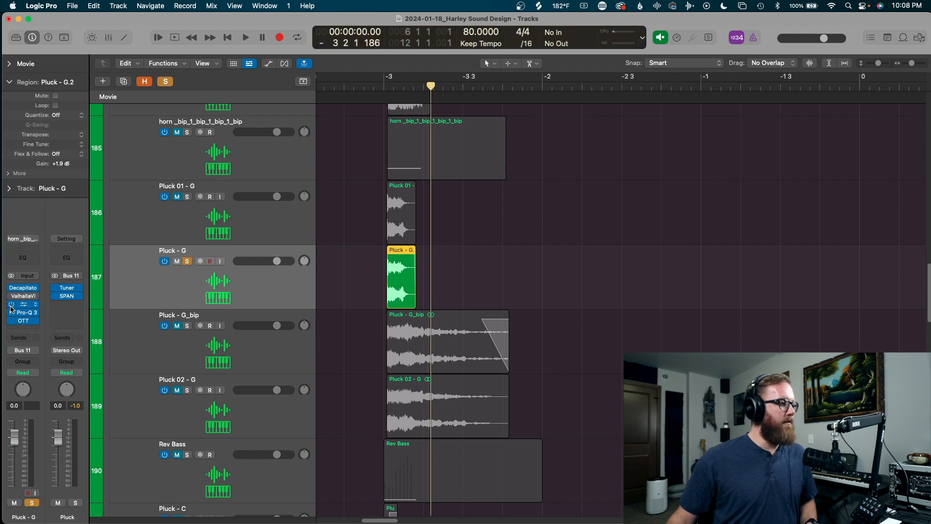
pyautogui.click(25, 291)
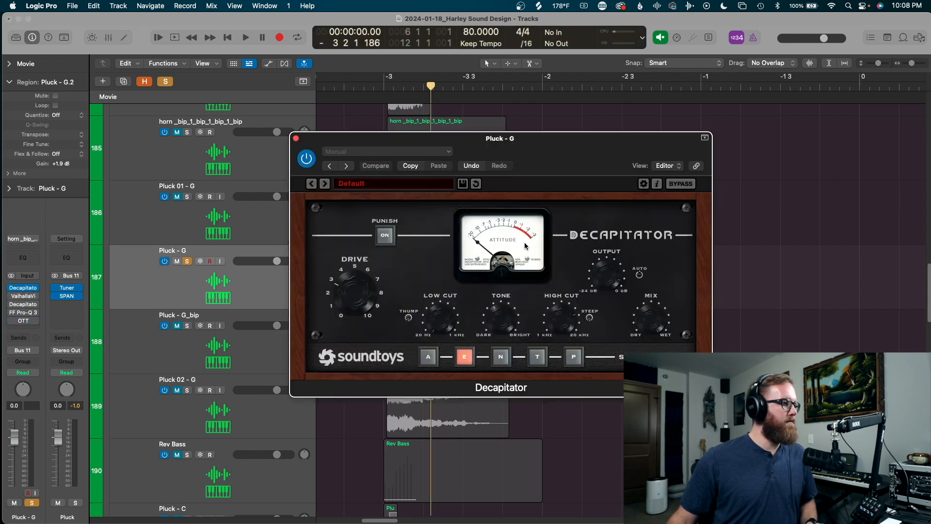
pyautogui.press('space')
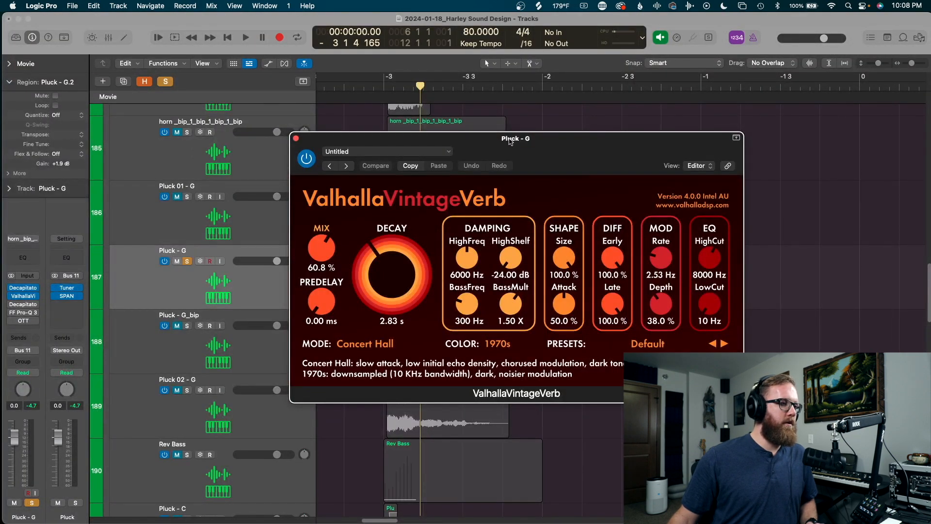
pyautogui.press('space')
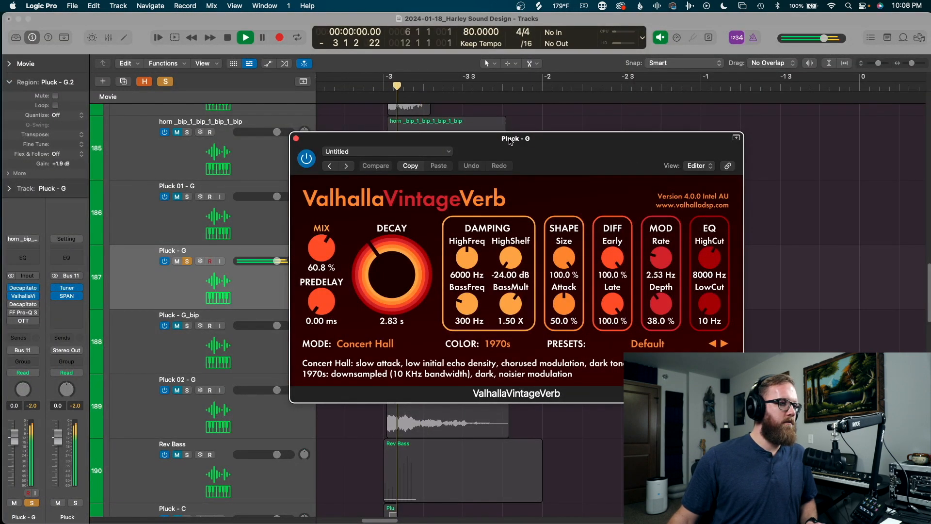
pyautogui.click(296, 140)
pyautogui.press('space')
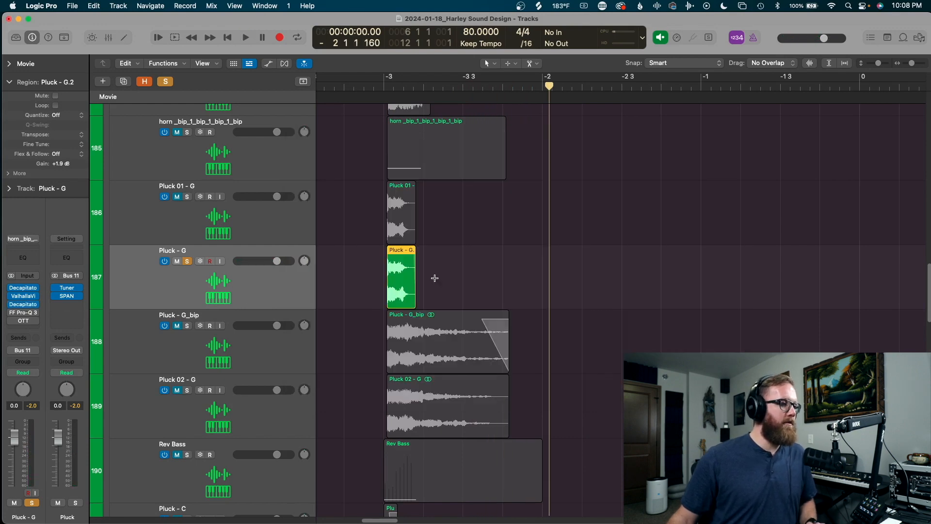
# Audition the Pluck - G region through the second Decapitator, FF Pro-Q 3 and OTT's SHORT STRINGS preset, closing OTT.
pyautogui.click(25, 306)
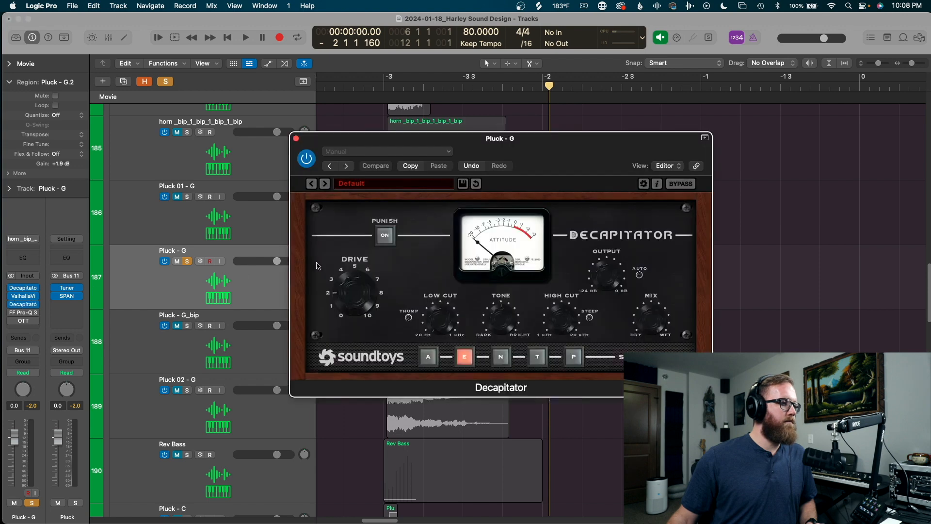
pyautogui.press('space')
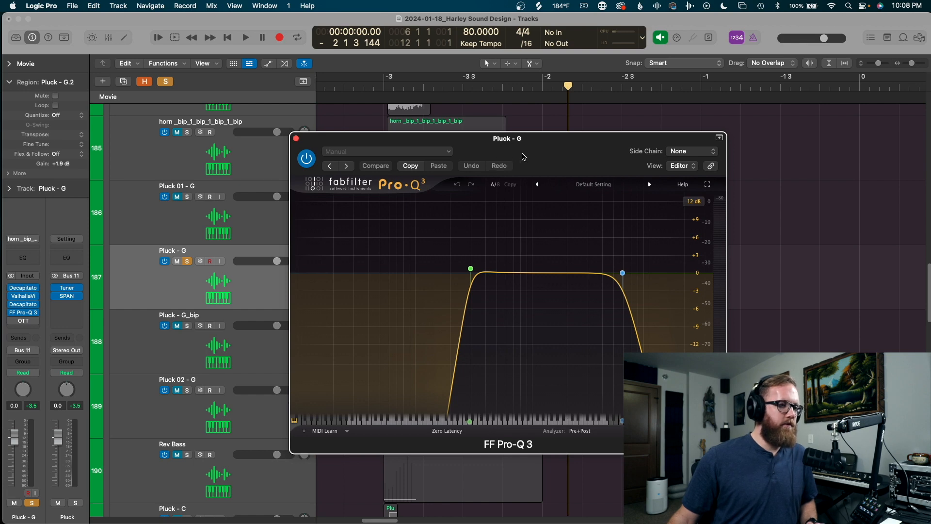
pyautogui.press('space')
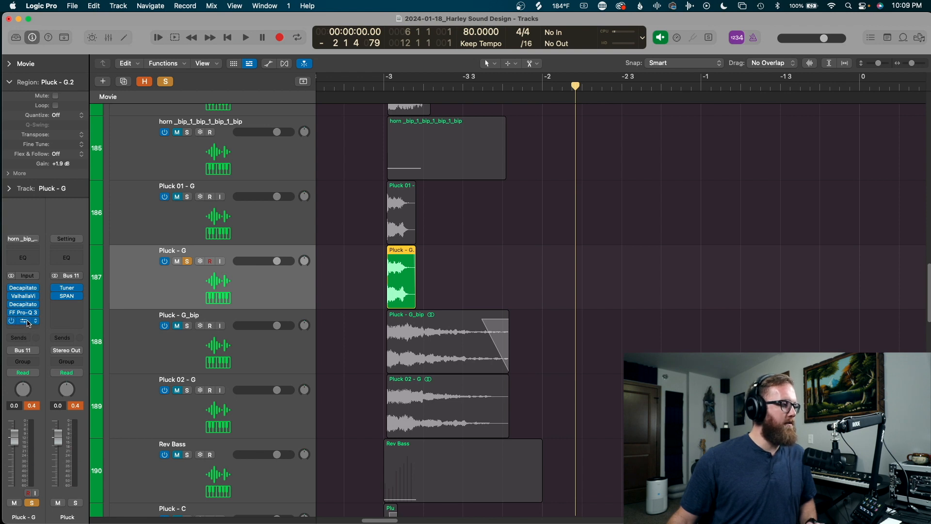
pyautogui.click(26, 322)
pyautogui.press('space')
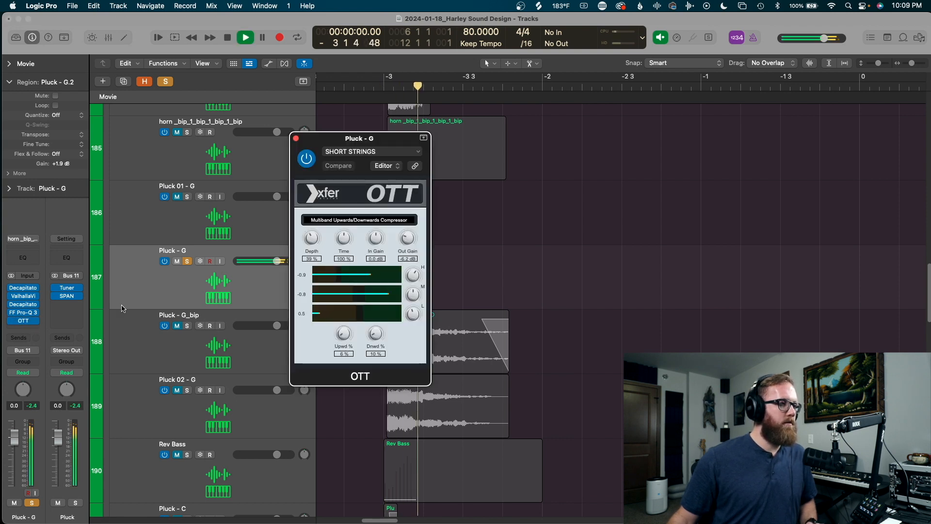
pyautogui.click(296, 138)
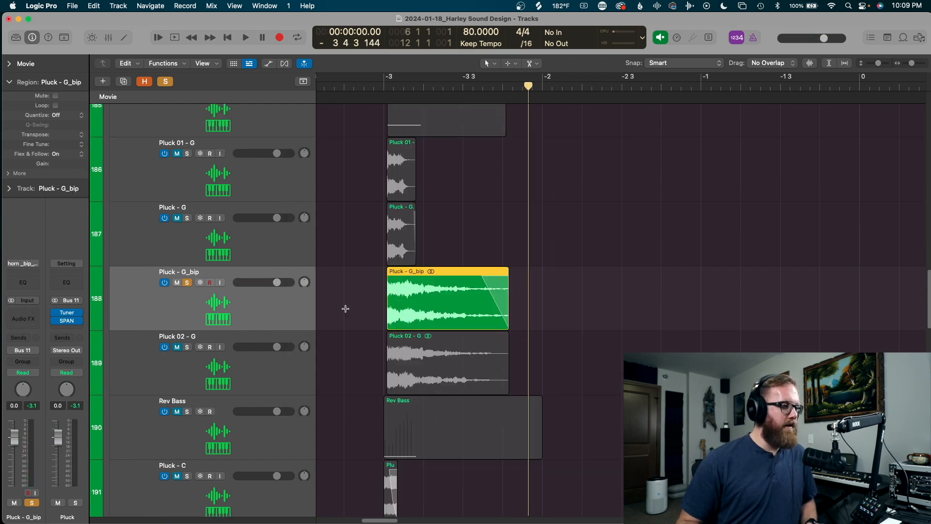
# Audition the Pluck 02 - G region on track 189, then turn off the track's solo and mute it.
pyautogui.press('Down')
pyautogui.press('space')
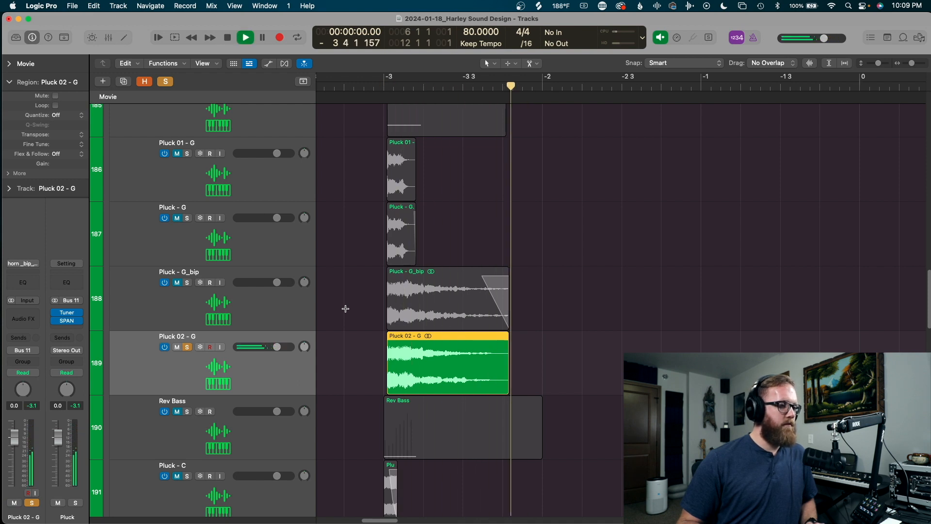
pyautogui.press('space')
pyautogui.press('s')
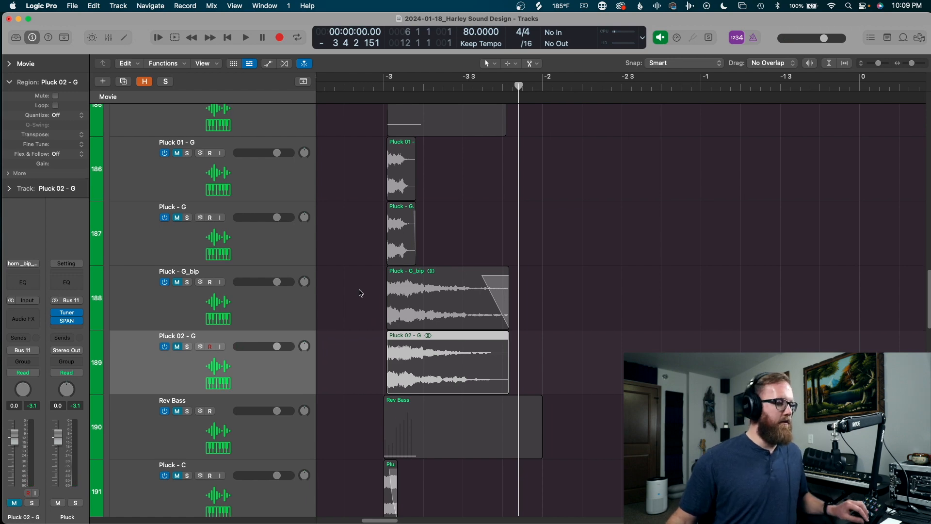
# Solo the Rev Bass track 190, audition it with its Quick Sampler instrument open, then close the instrument and end the solo.
pyautogui.press('super+Up')
pyautogui.press('super+Up')
pyautogui.click(230, 230)
pyautogui.press('s')
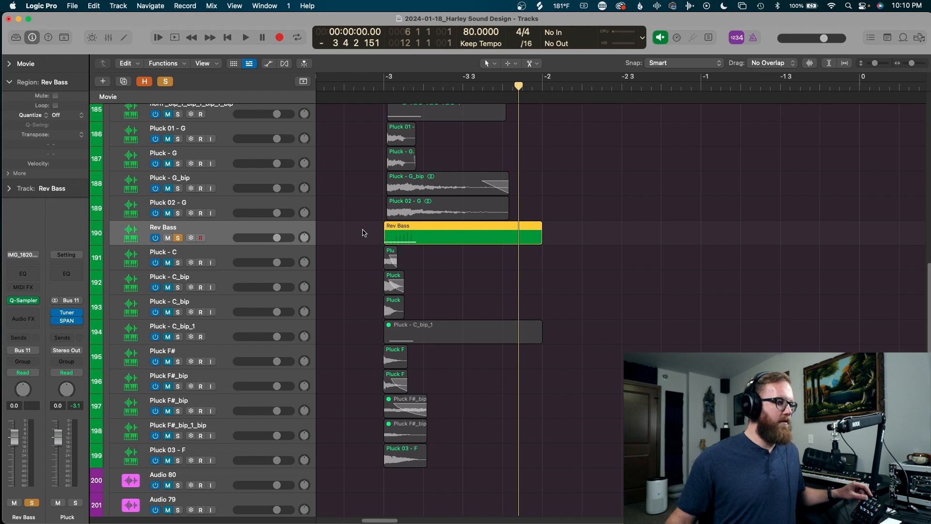
pyautogui.press('v')
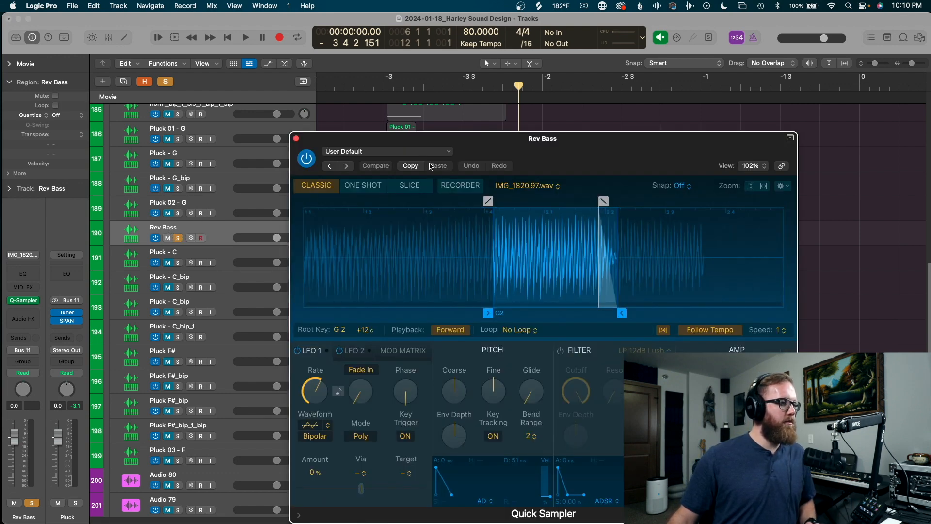
pyautogui.press('space')
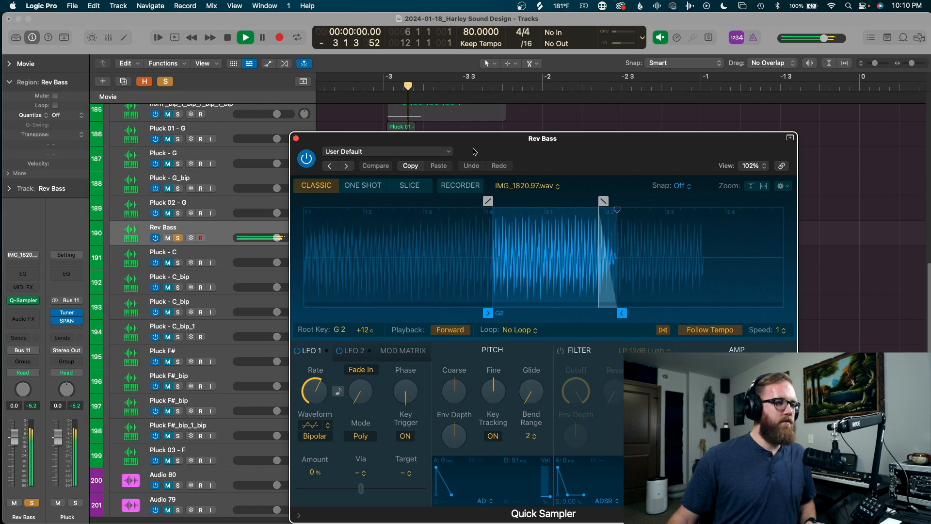
pyautogui.press('space')
pyautogui.press('v')
pyautogui.press('s')
# Solo the Pluck - C track 191 and audition its region, examining the low-cut band in FF Pro-Q 3.
pyautogui.click(262, 255)
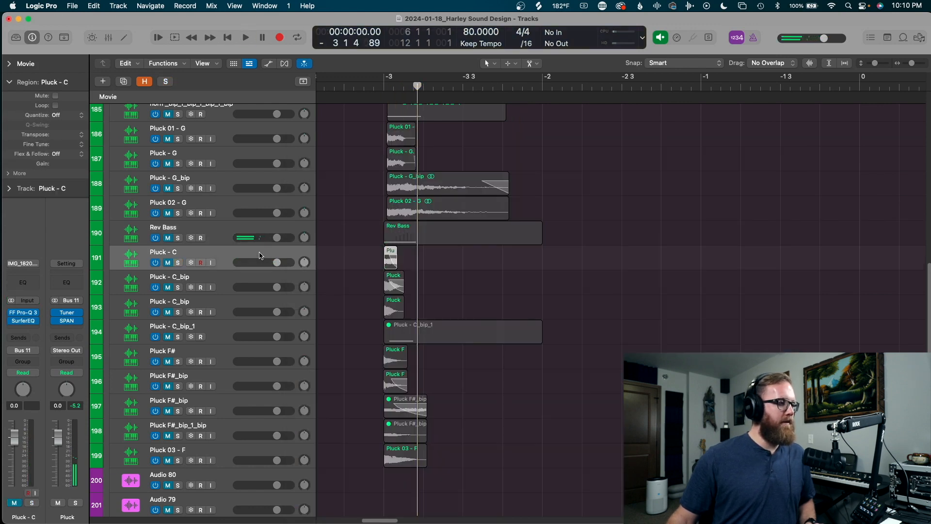
pyautogui.press('super+Right')
pyautogui.press('super+Right')
pyautogui.press('super+Right')
pyautogui.press('super+Right')
pyautogui.press('super+Down')
pyautogui.press('super+Down')
pyautogui.press('super+Down')
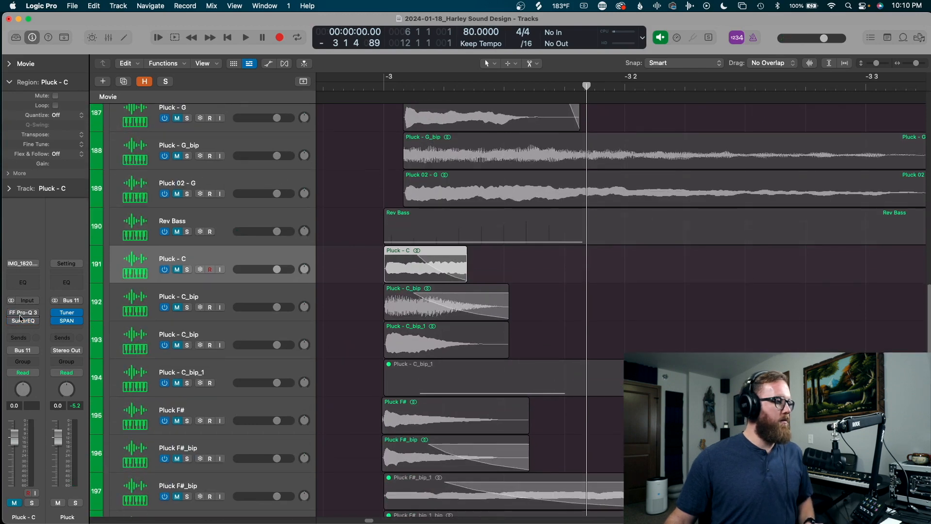
pyautogui.hotkey('ctrl', 's')
pyautogui.hotkey('shift', 'space')
pyautogui.press('space')
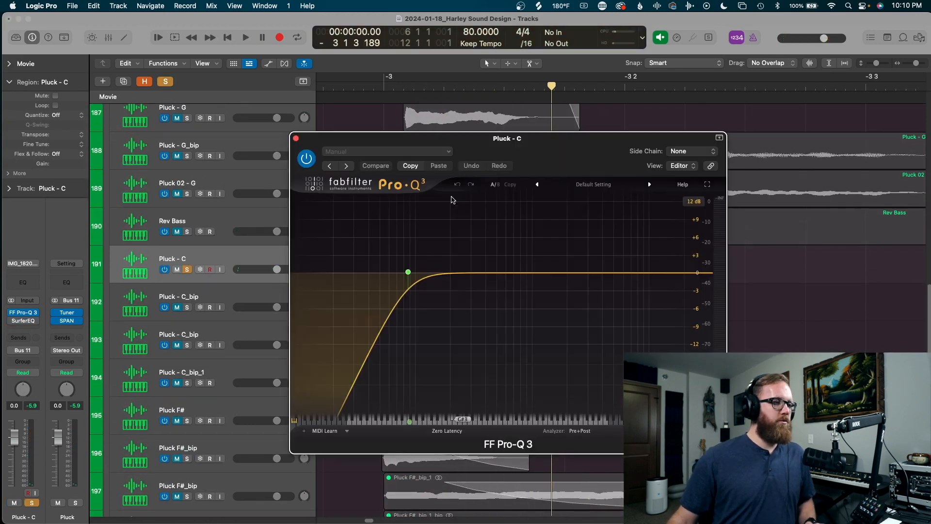
pyautogui.moveTo(409, 270)
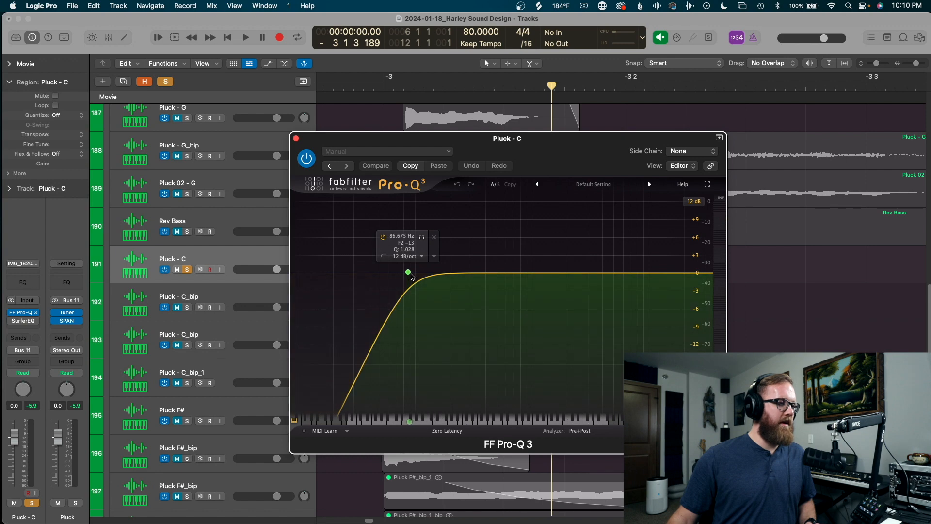
pyautogui.hotkey('shift', 'space')
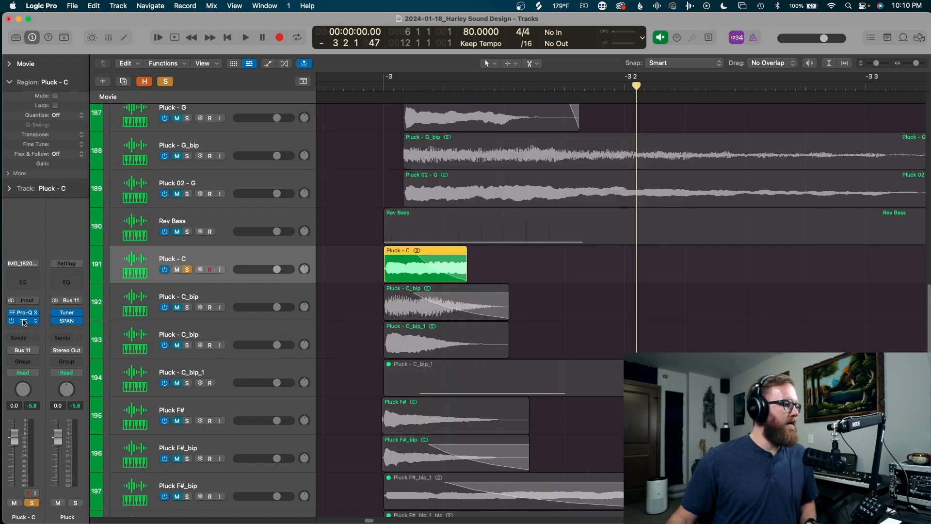
# Audition the Pluck - C region through SurferEQ, then close the plug-in and end the track's solo.
pyautogui.click(23, 320)
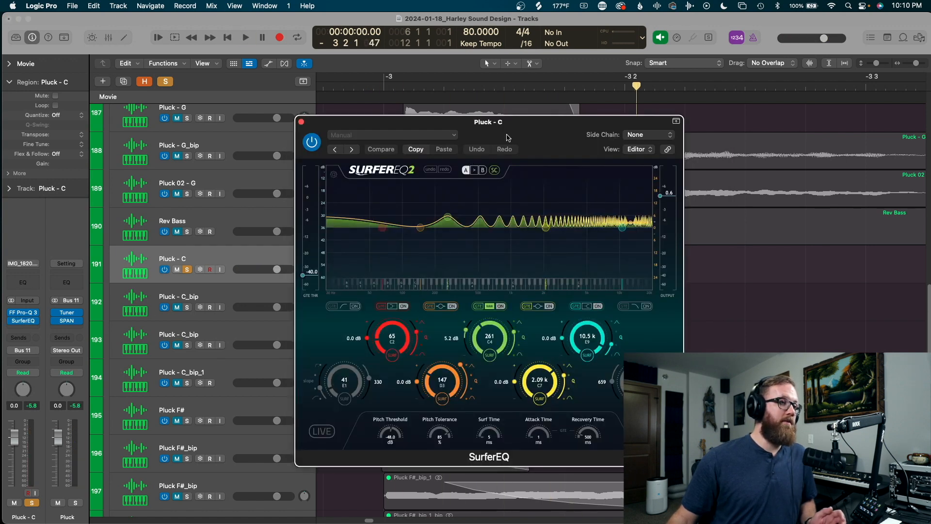
pyautogui.moveTo(508, 138); pyautogui.dragTo(510, 131)
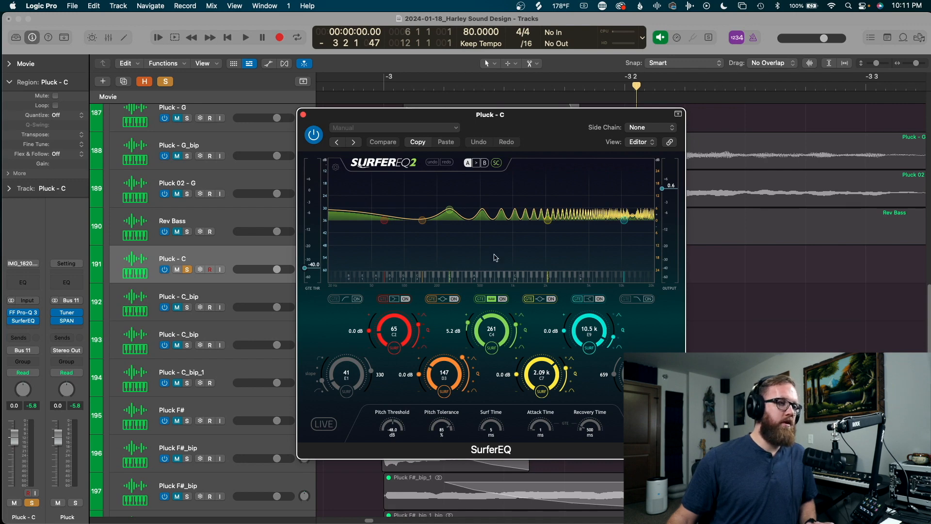
pyautogui.moveTo(569, 145); pyautogui.dragTo(791, 97)
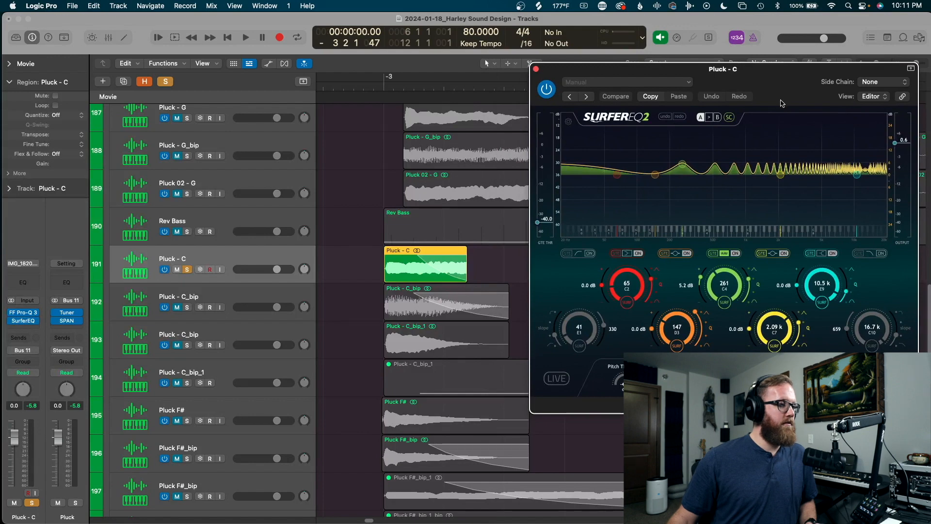
pyautogui.press('space')
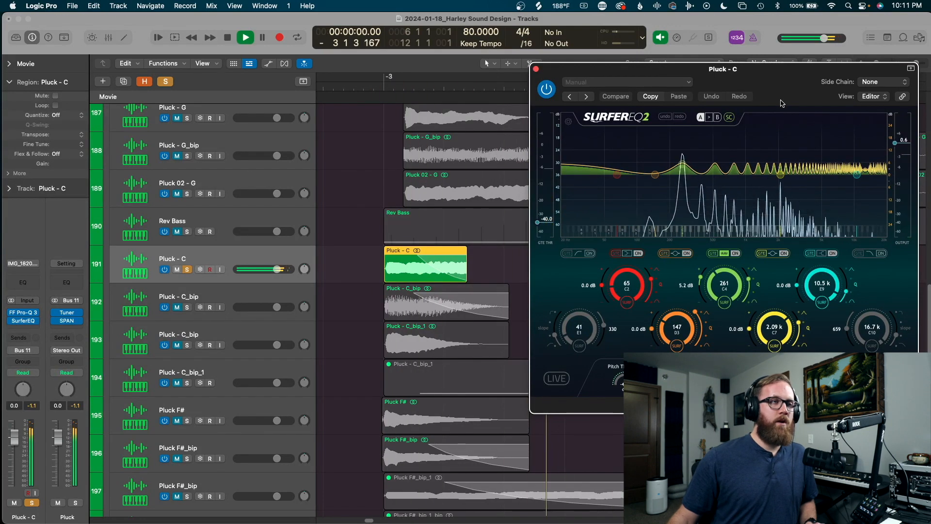
pyautogui.press('space')
pyautogui.click(537, 70)
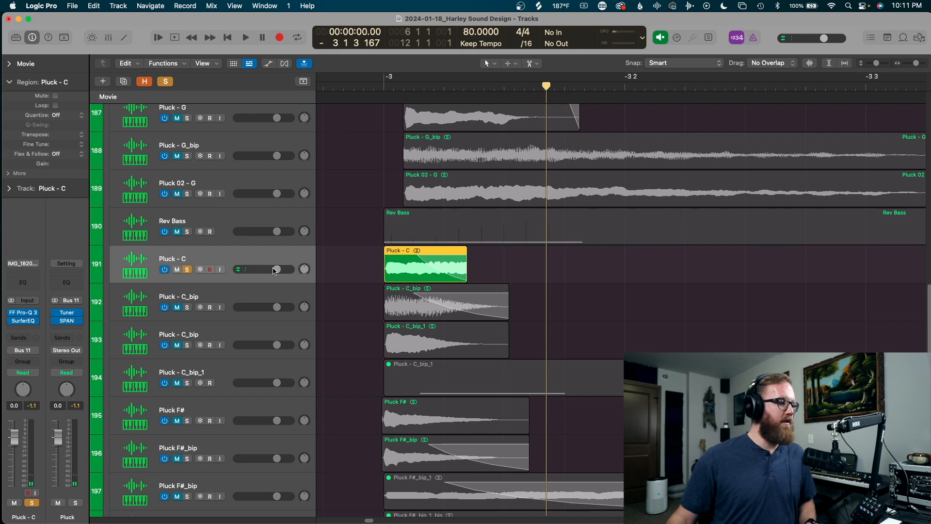
pyautogui.press('s')
# Solo the Pluck - C_bip track 192 and audition its region without and with FF Pro-Q 3's low cut.
pyautogui.click(276, 293)
pyautogui.press('s')
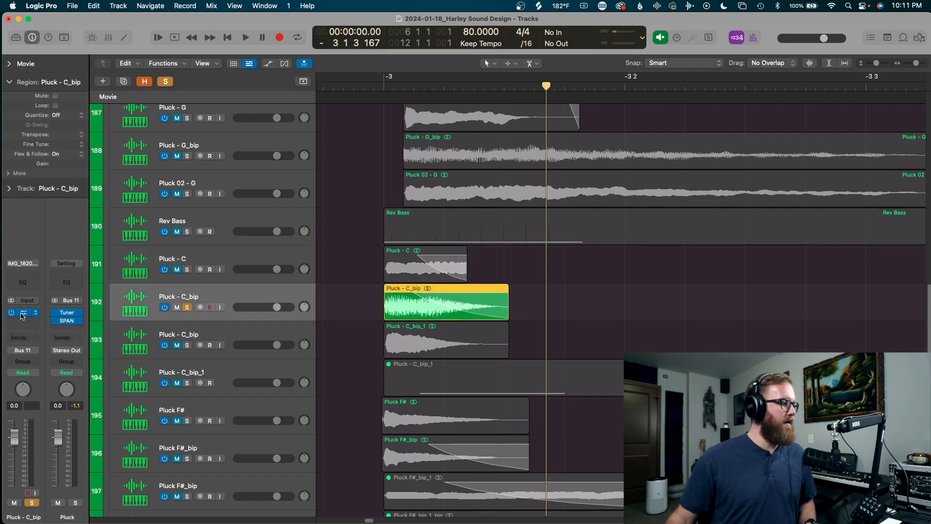
pyautogui.press('space')
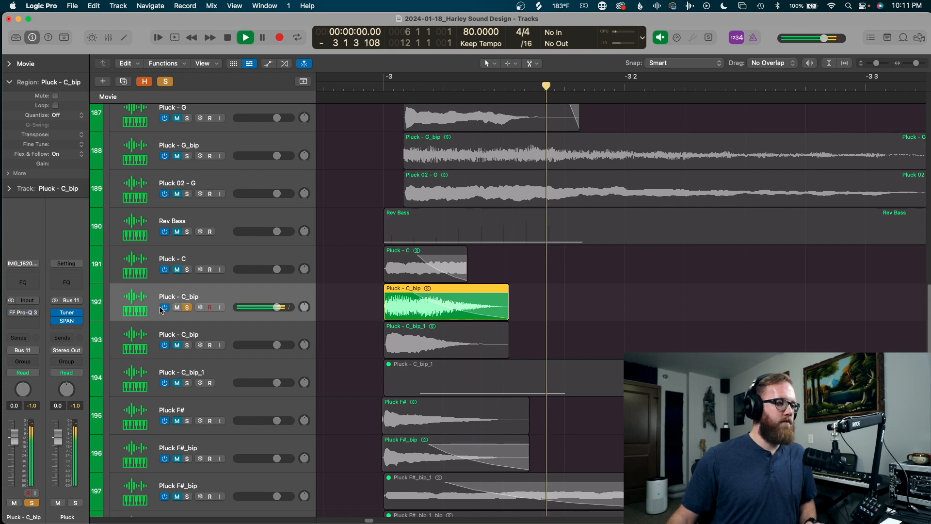
pyautogui.click(16, 312)
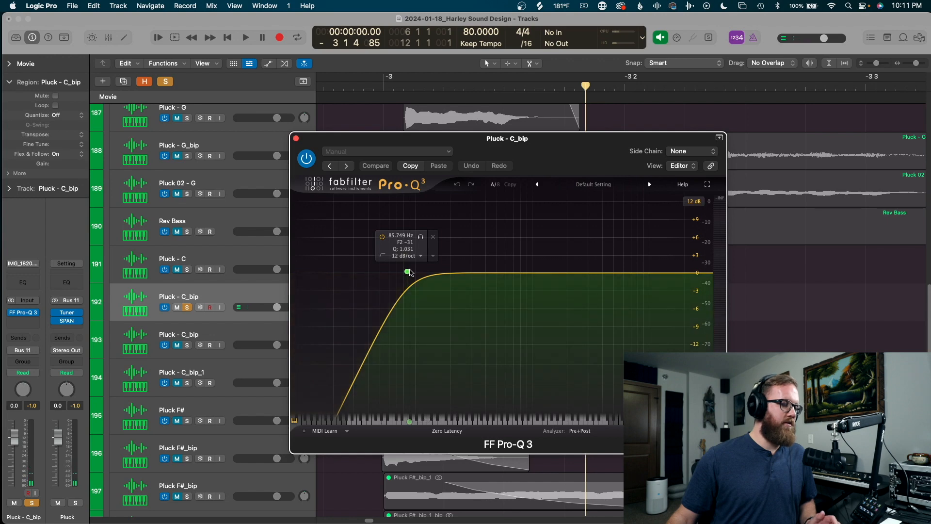
pyautogui.click(296, 139)
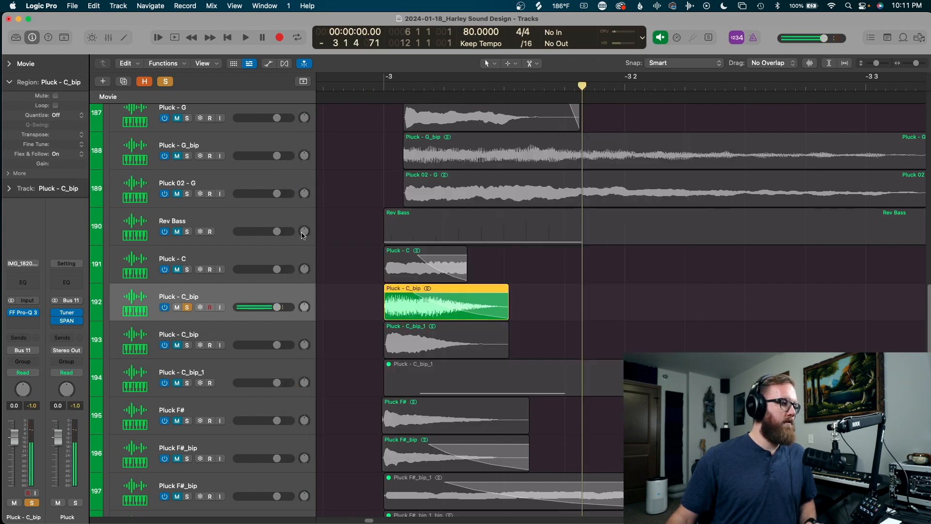
# Audition the bounced region on track 193, then track 194's Pluck - C_bip_1 sample in Quick Sampler, ending the solo.
pyautogui.click(254, 328)
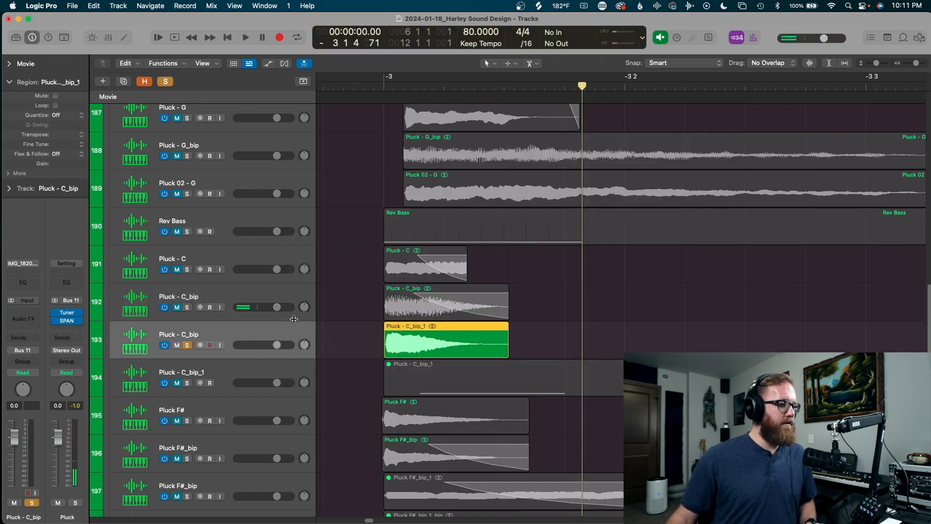
pyautogui.press('space')
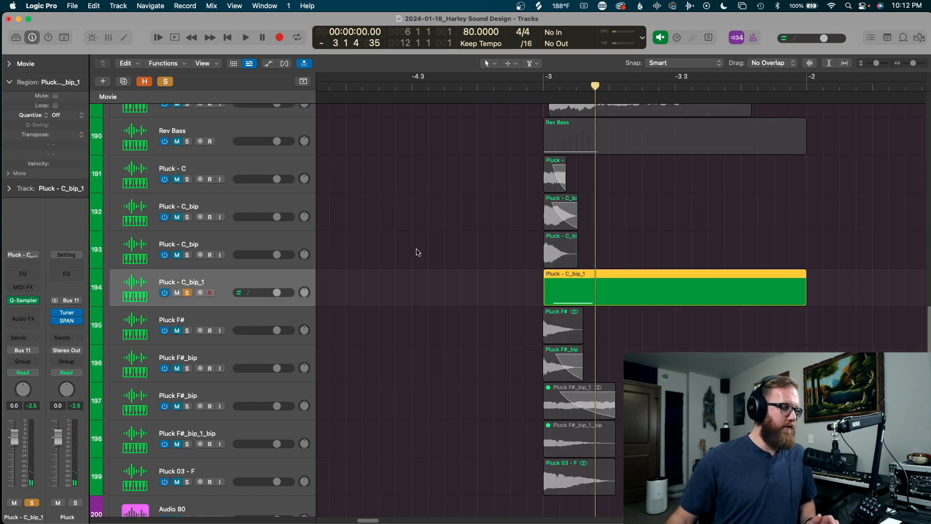
pyautogui.press('v')
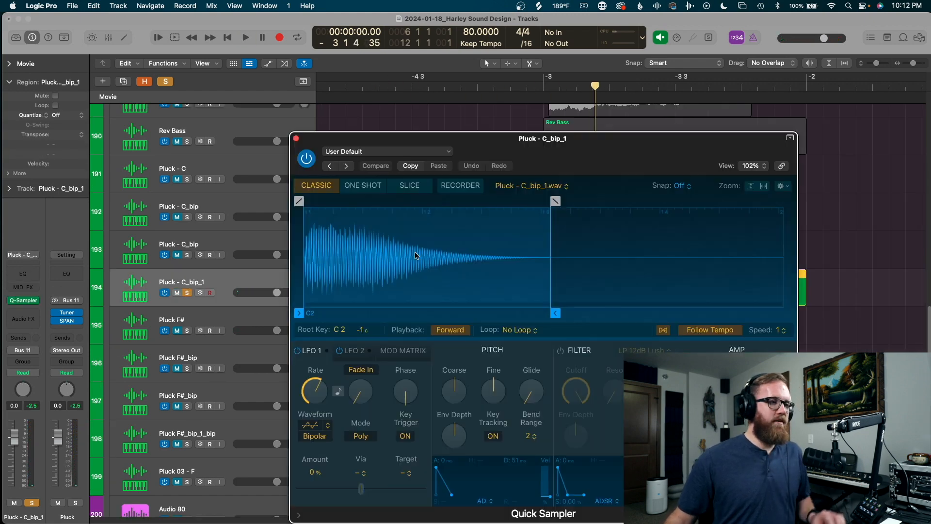
pyautogui.press('space')
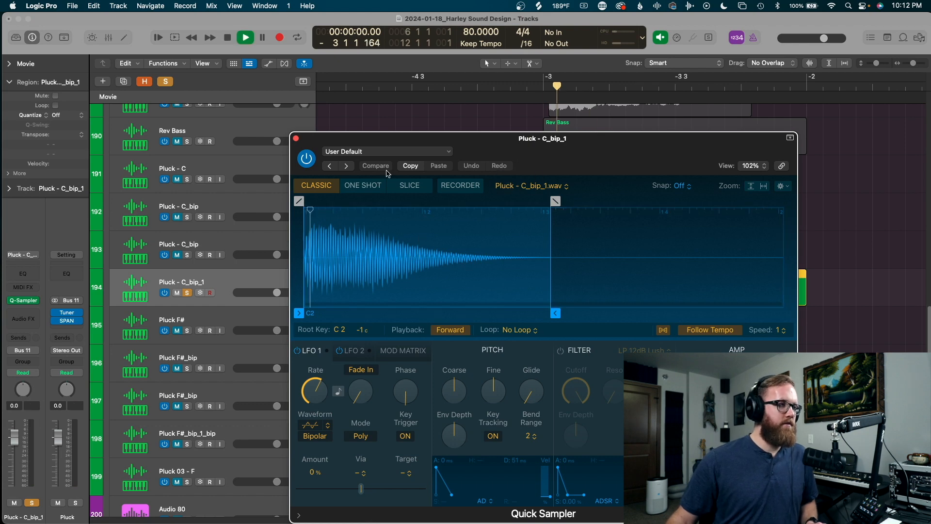
pyautogui.press('space')
pyautogui.click(295, 138)
pyautogui.press('s')
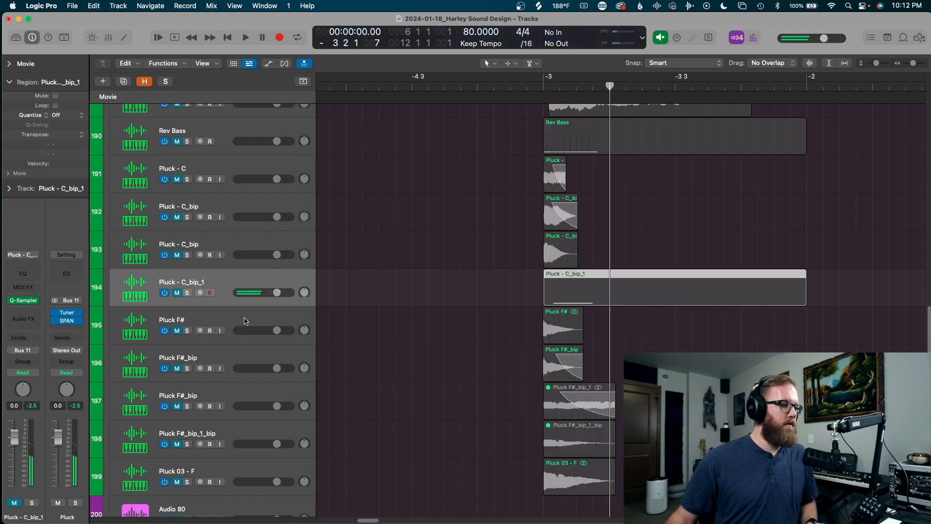
# Solo the Pluck F# track 195 and audition its region with all its effects bypassed.
pyautogui.click(244, 321)
pyautogui.press('s')
pyautogui.scroll(-2, 451, 276)
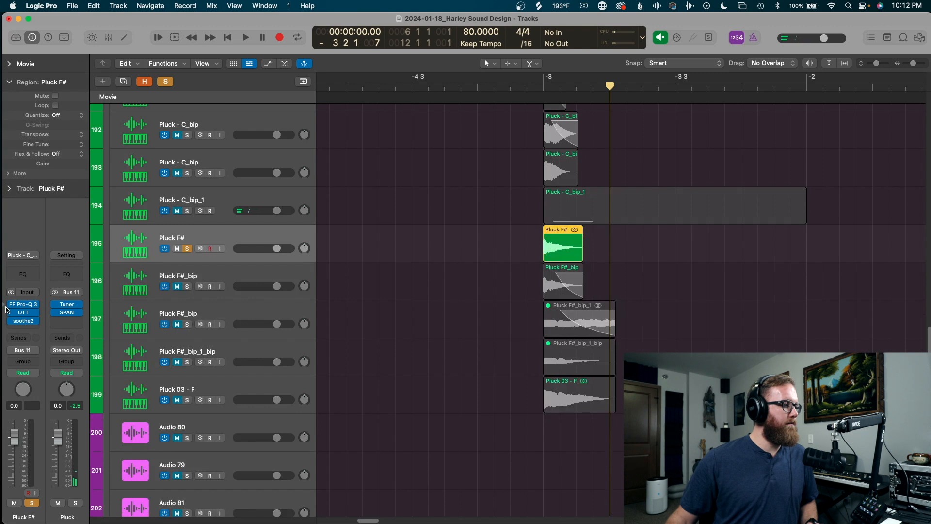
pyautogui.press('space')
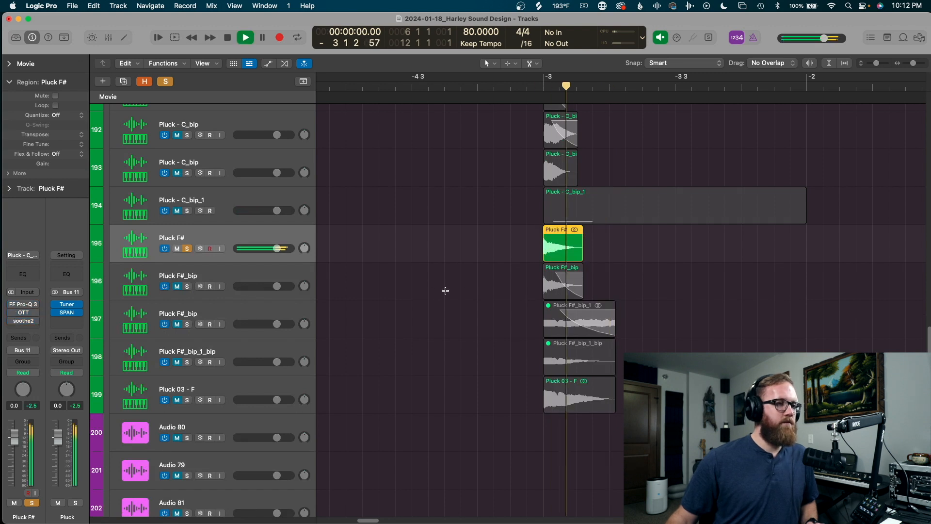
pyautogui.press('space')
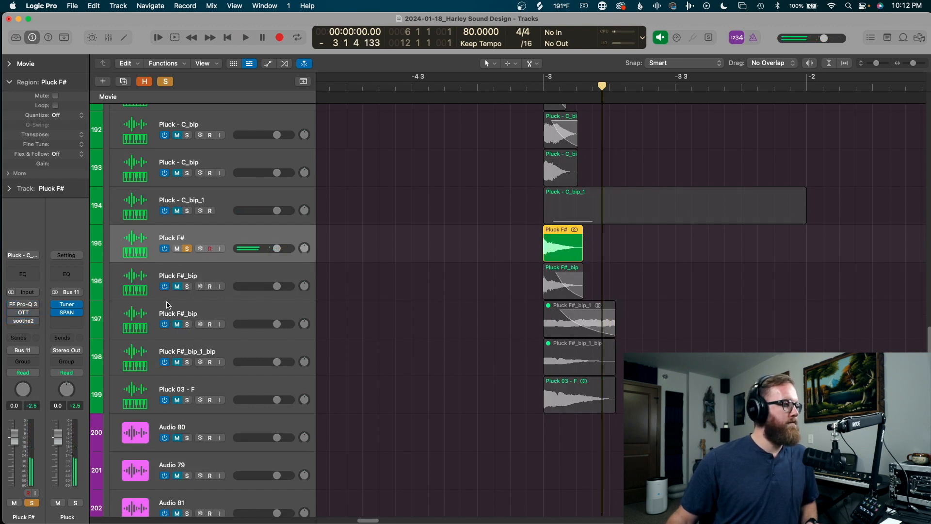
# Examine the FF Pro-Q 3 bands on the Pluck F# track and audition the region through the EQ.
pyautogui.click(19, 305)
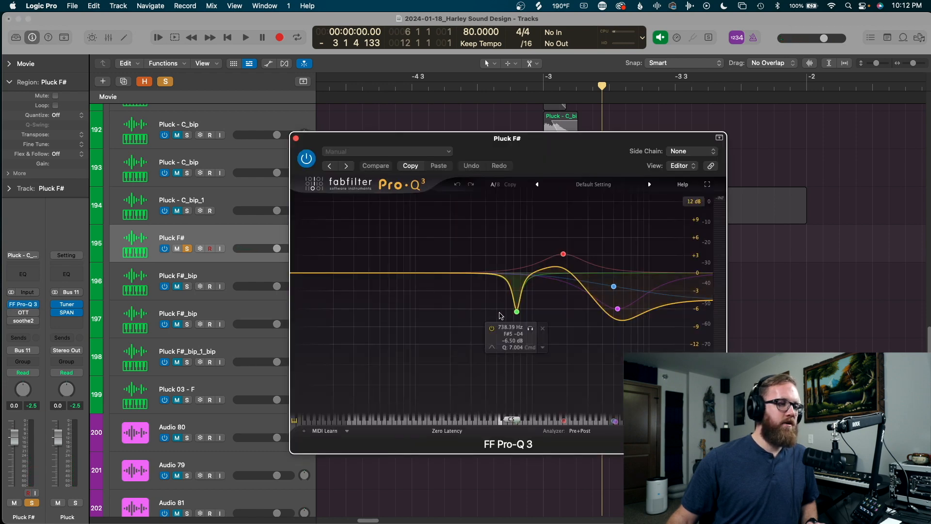
pyautogui.click(563, 254)
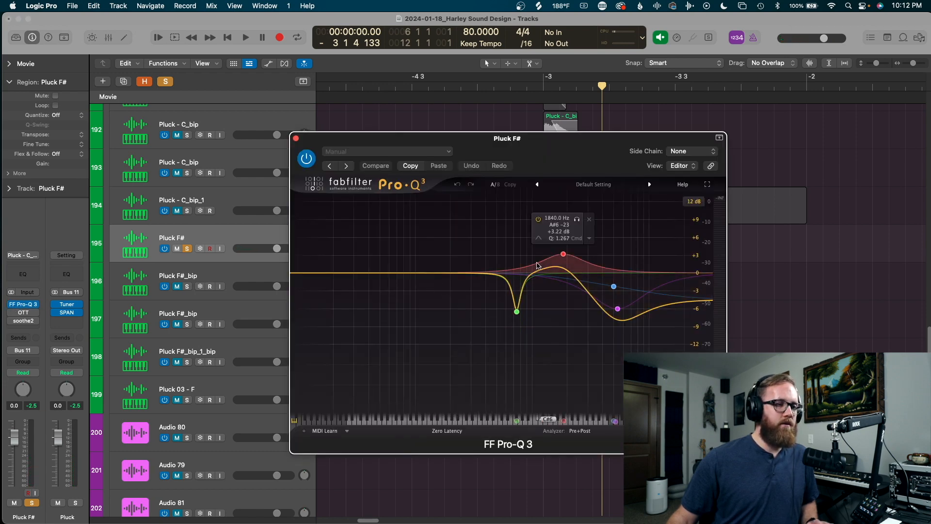
pyautogui.press('space')
pyautogui.press('space')
pyautogui.click(296, 138)
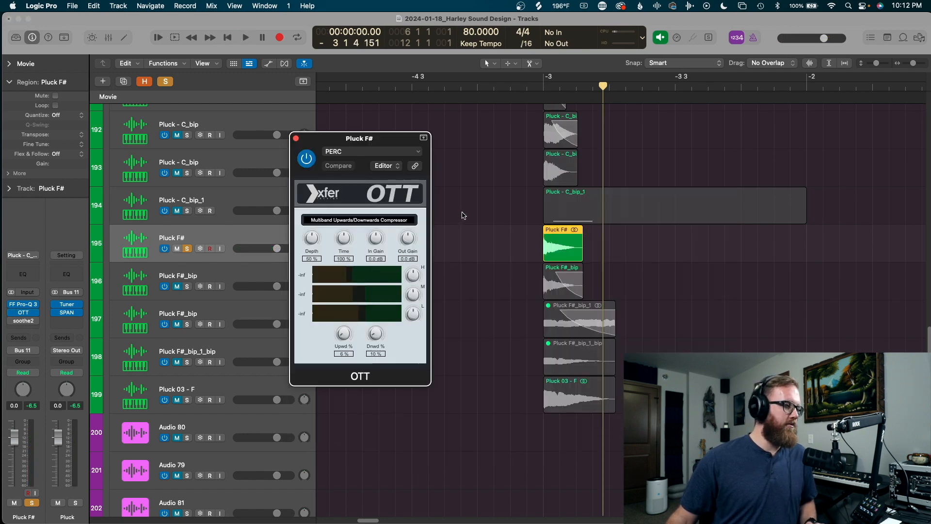
# Audition the Pluck F# region through OTT's PERC preset and close OTT.
pyautogui.press('space')
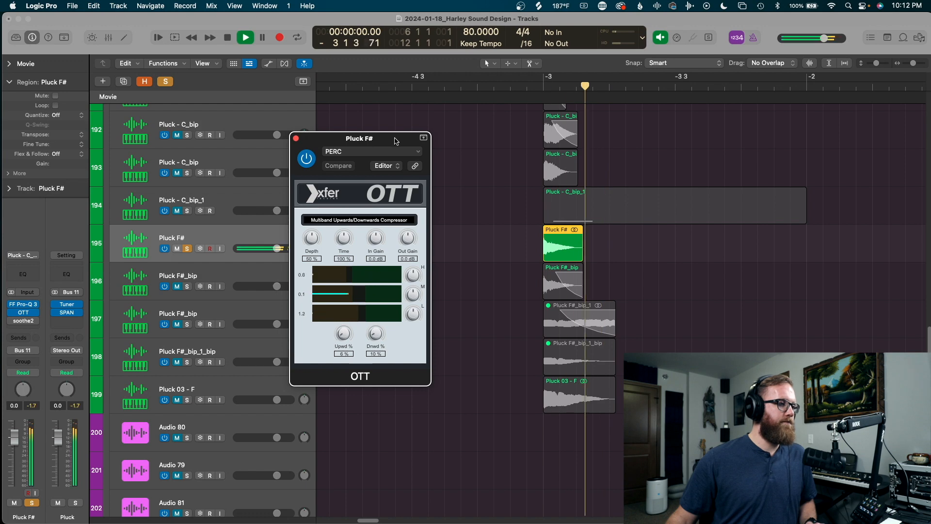
pyautogui.press('space')
pyautogui.click(295, 138)
# Audition the Pluck F# region through soothe2's Harsh synth preset, close it, and move the solo to Pluck F#_bip track 196.
pyautogui.click(11, 320)
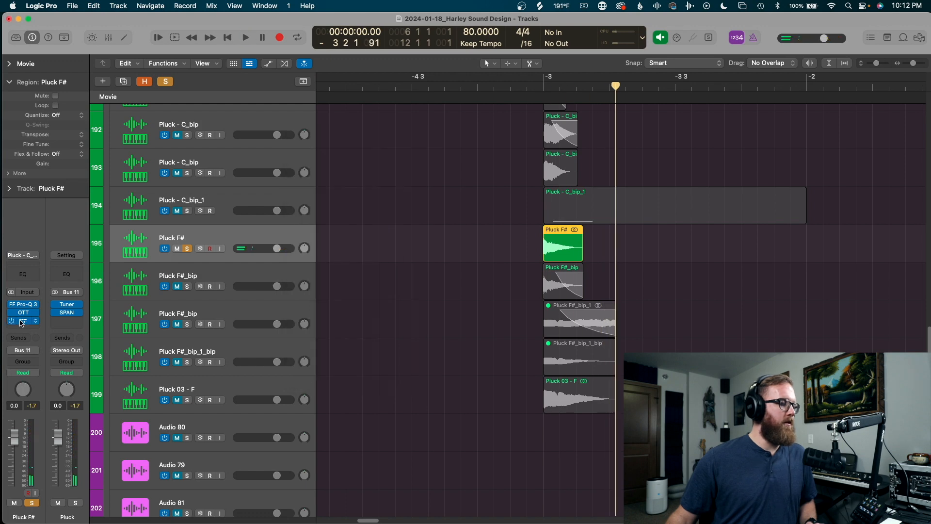
pyautogui.click(22, 321)
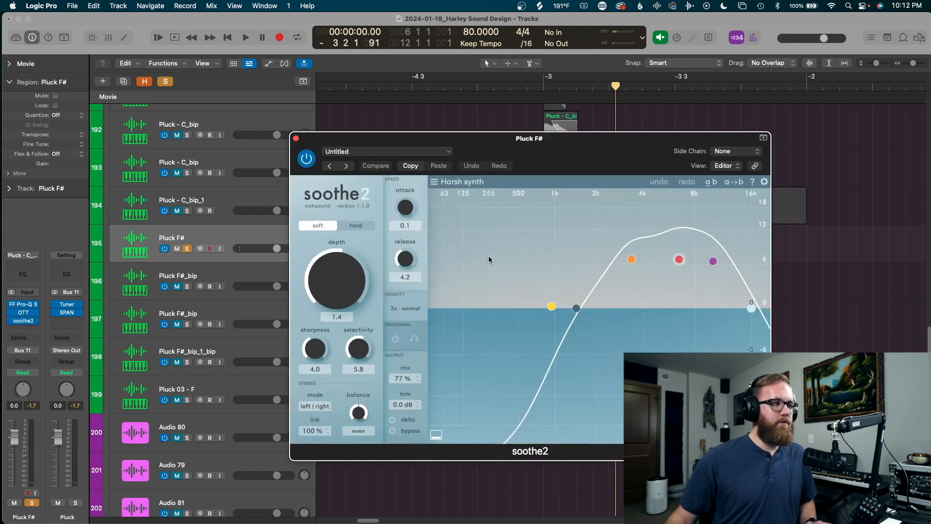
pyautogui.press('space')
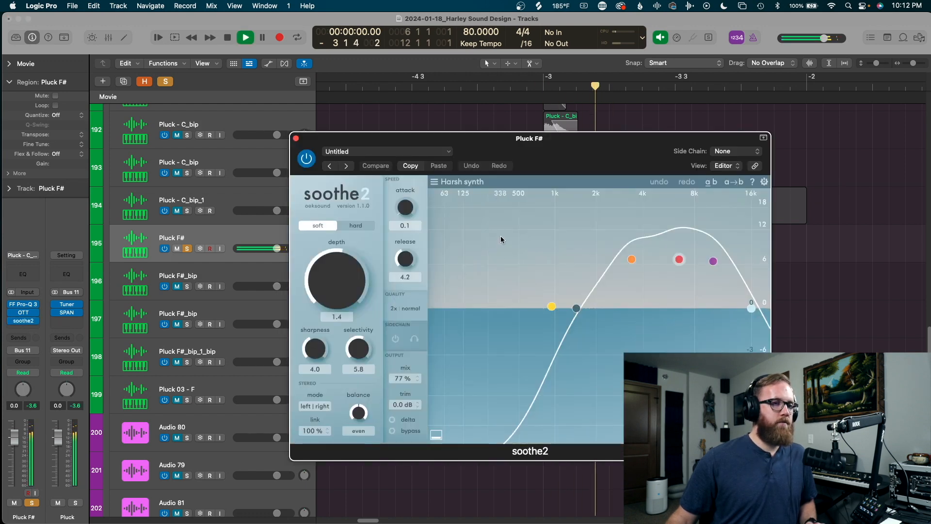
pyautogui.press('space')
pyautogui.click(296, 138)
pyautogui.click(371, 285)
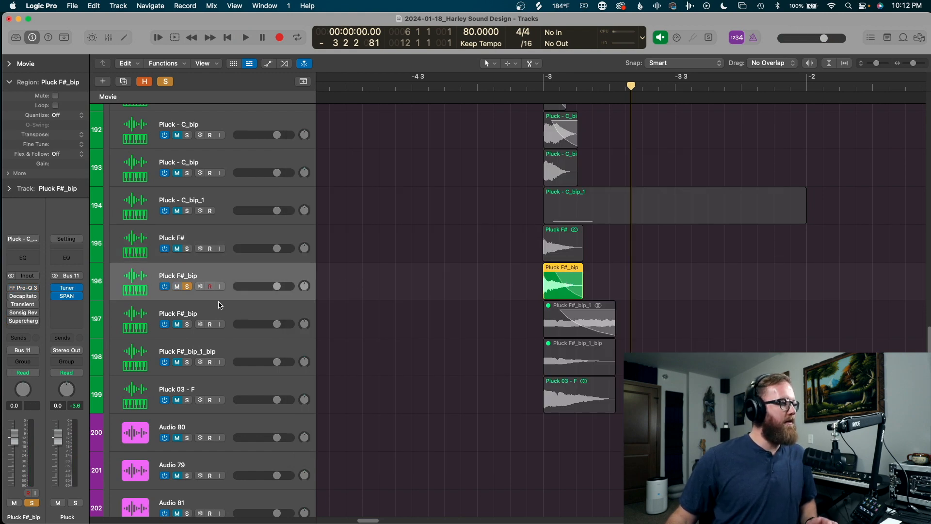
# Audition the Pluck F#_bip region on track 196 while enabling FF Pro-Q 3, Decapitator and Transient Master one after another.
pyautogui.moveTo(15, 292)
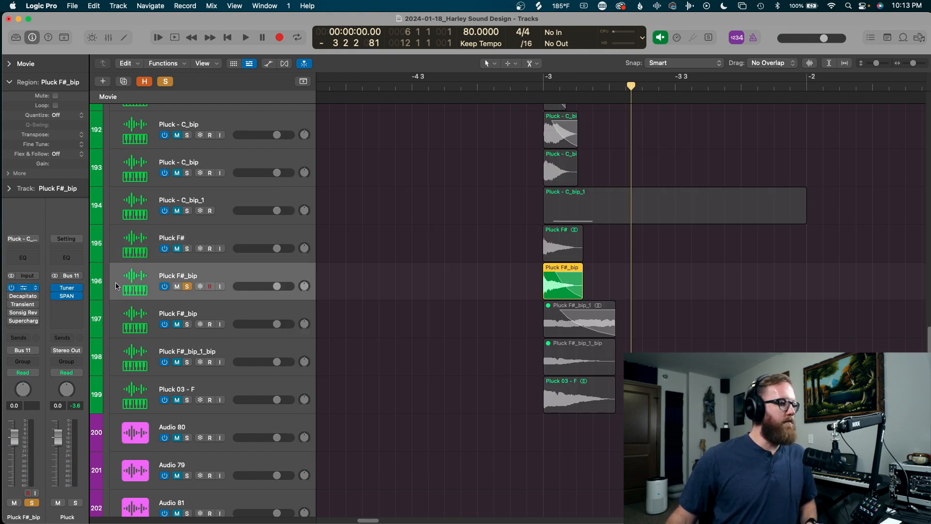
pyautogui.press('space')
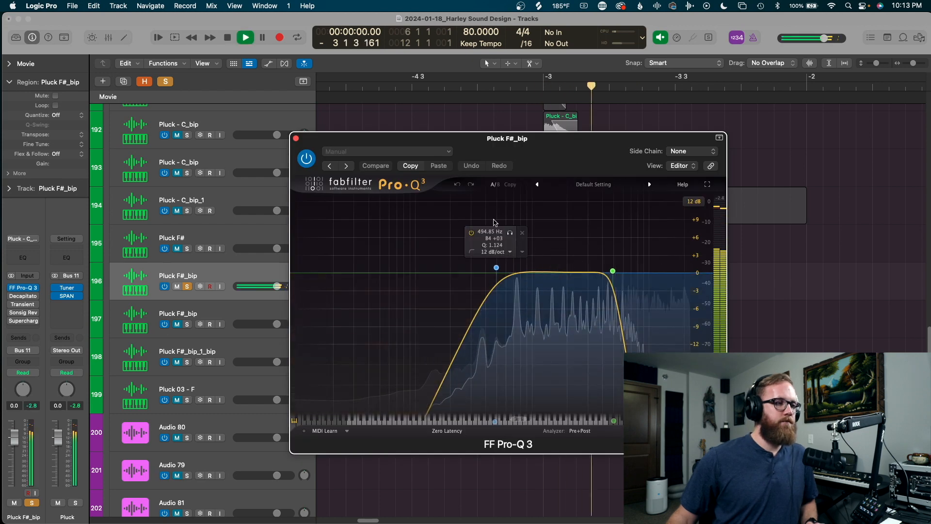
pyautogui.press('space')
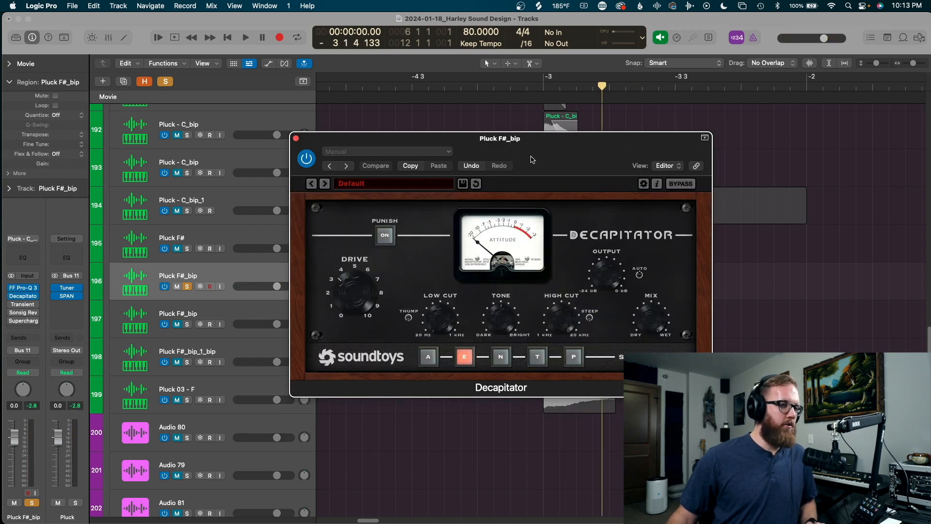
pyautogui.press('space')
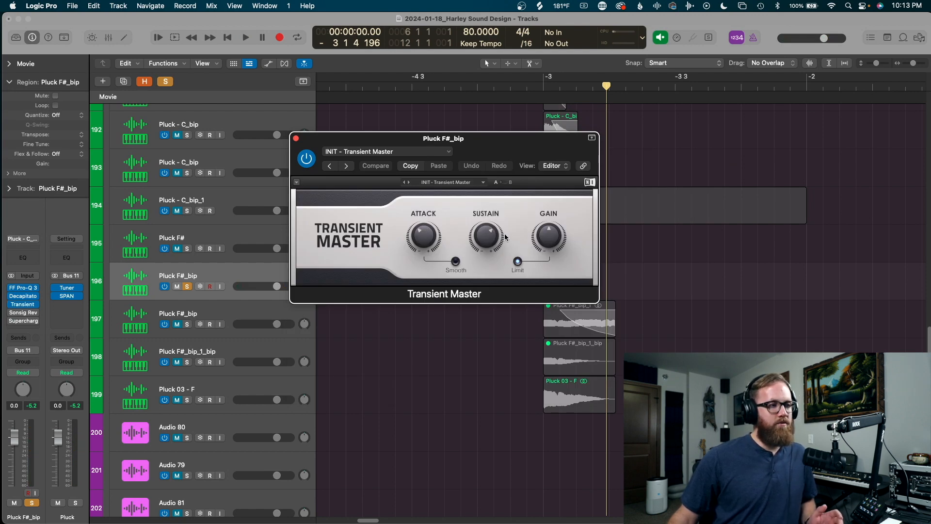
pyautogui.click(295, 139)
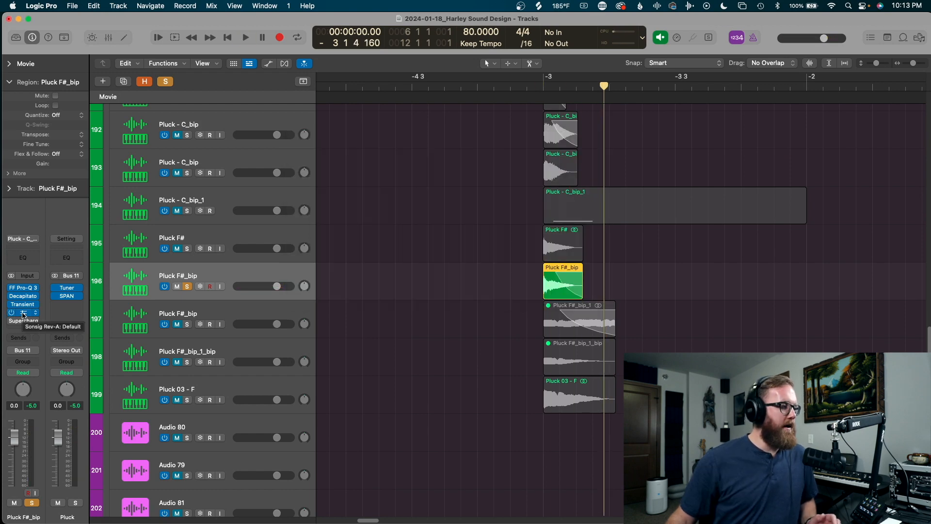
# Audition the Pluck F#_bip region through Sonsig Rev-A's Blue Comet reverb preset and close the plug-in.
pyautogui.click(23, 313)
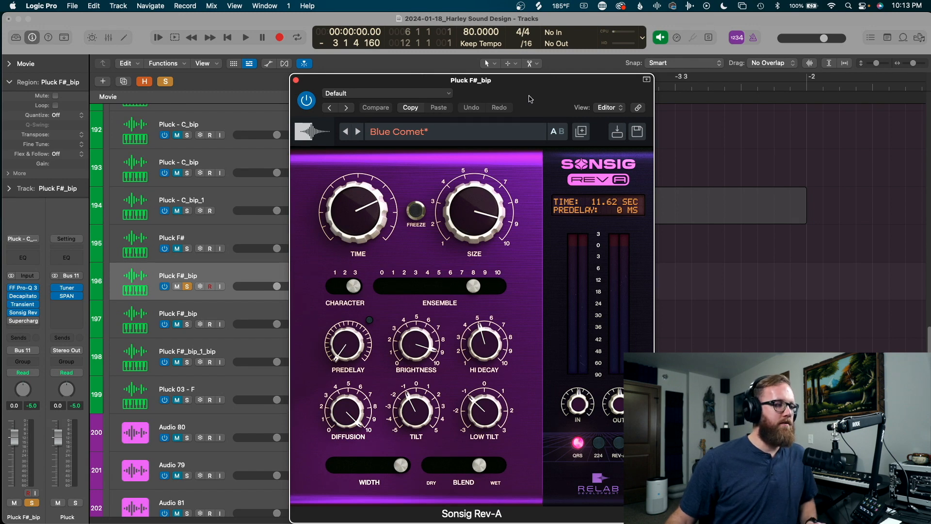
pyautogui.press('space')
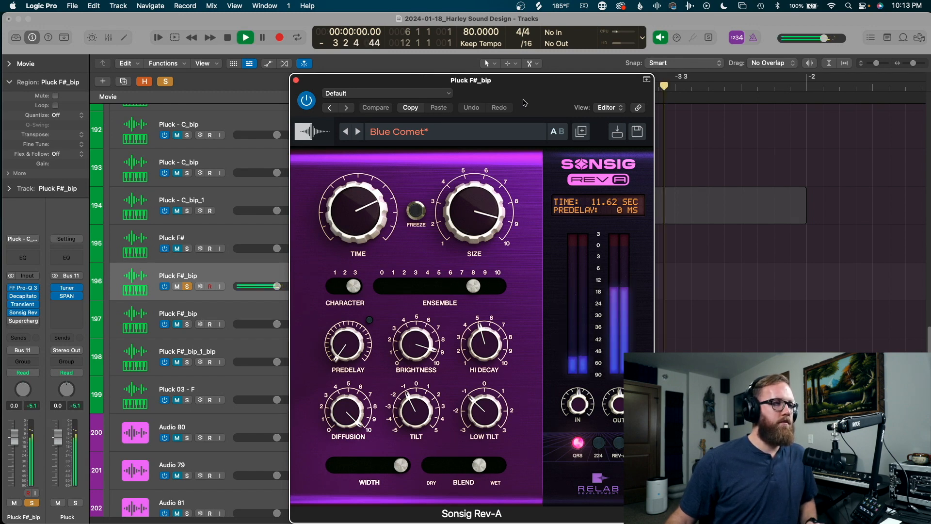
pyautogui.press('space')
pyautogui.click(296, 81)
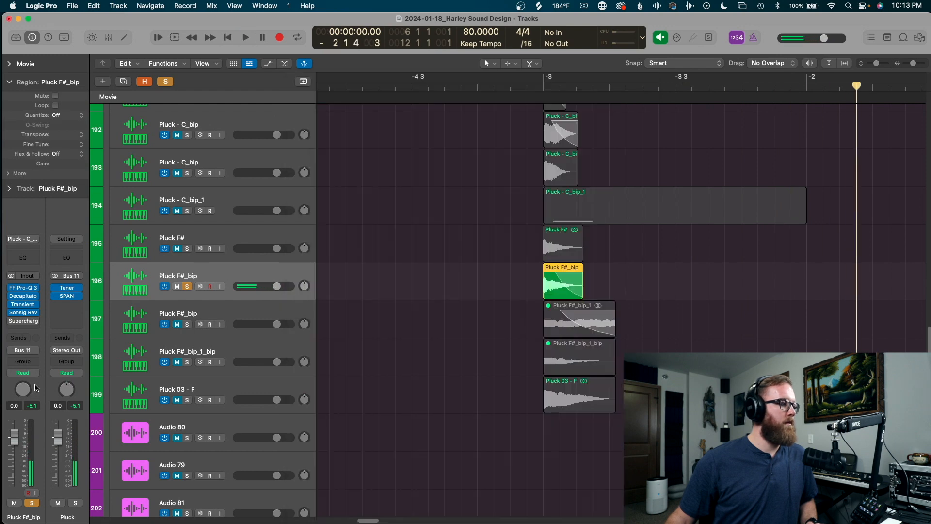
# Audition the Pluck F#_bip region through Supercharger GT's Rock Guitar Riff preset and close the plug-in.
pyautogui.click(23, 322)
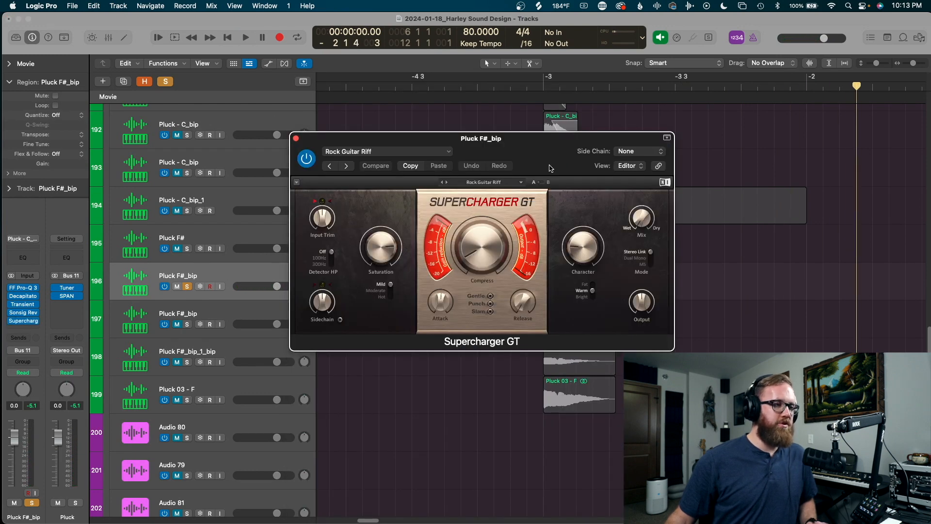
pyautogui.press('space')
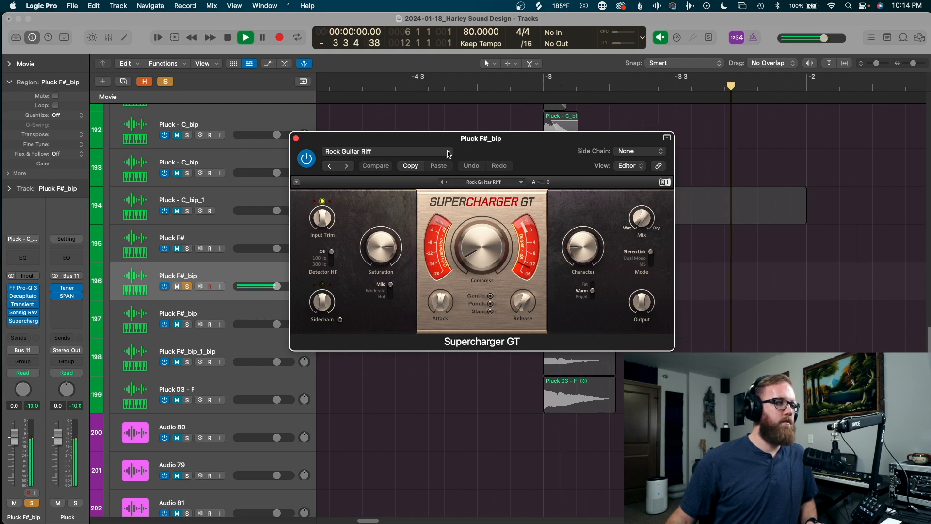
pyautogui.click(296, 138)
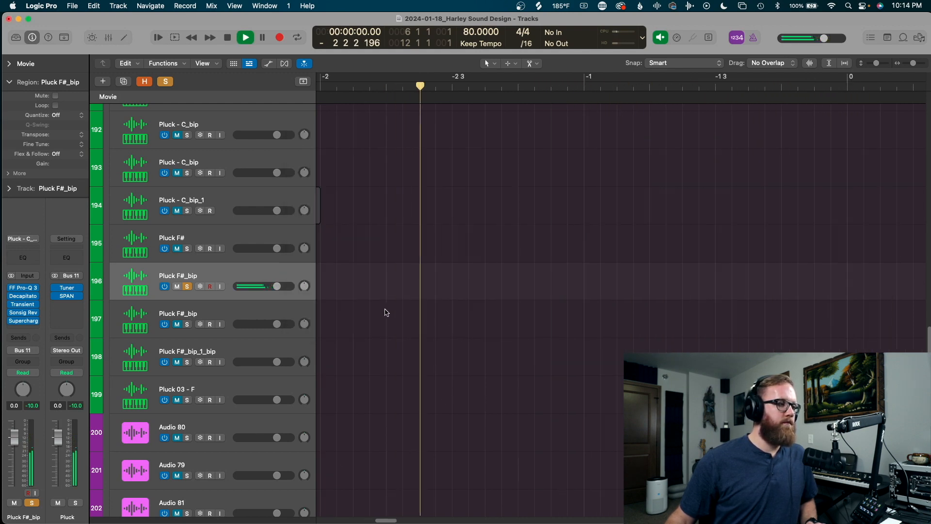
pyautogui.press('space')
# Move the solo to Pluck F#_bip track 197 and audition its Pluck F#_bip_1 region.
pyautogui.click(299, 308)
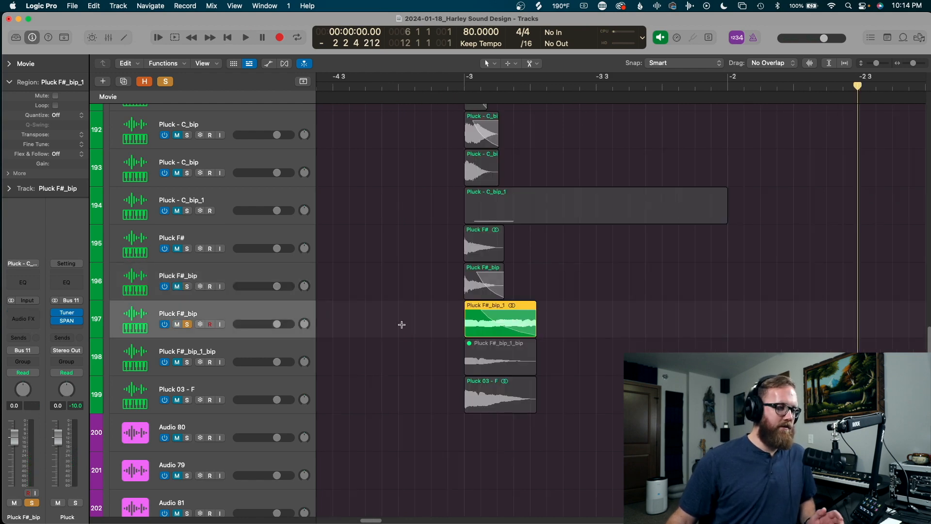
pyautogui.press('space')
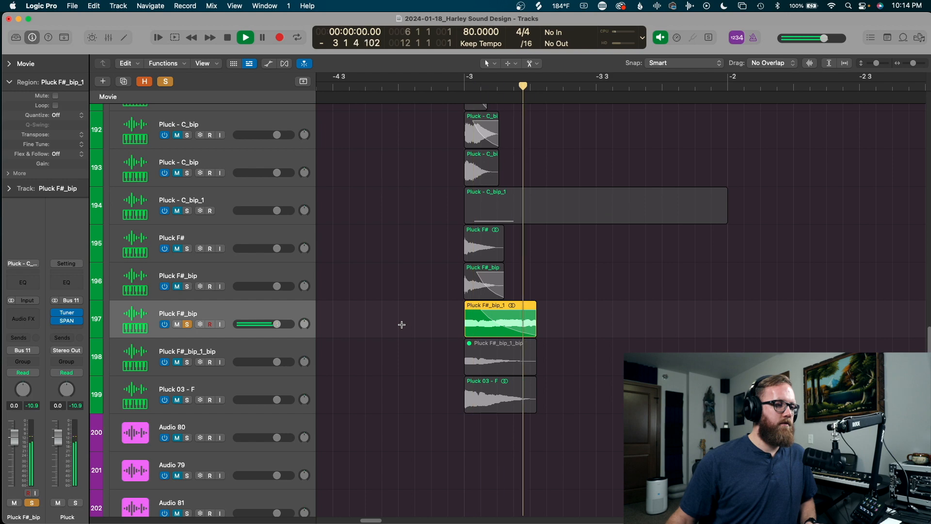
pyautogui.press('space')
# Move the solo to Pluck F#_bip_1_bip track 198 and unmute its region.
pyautogui.press('s')
pyautogui.press('Down')
pyautogui.press('m')
pyautogui.press('s')
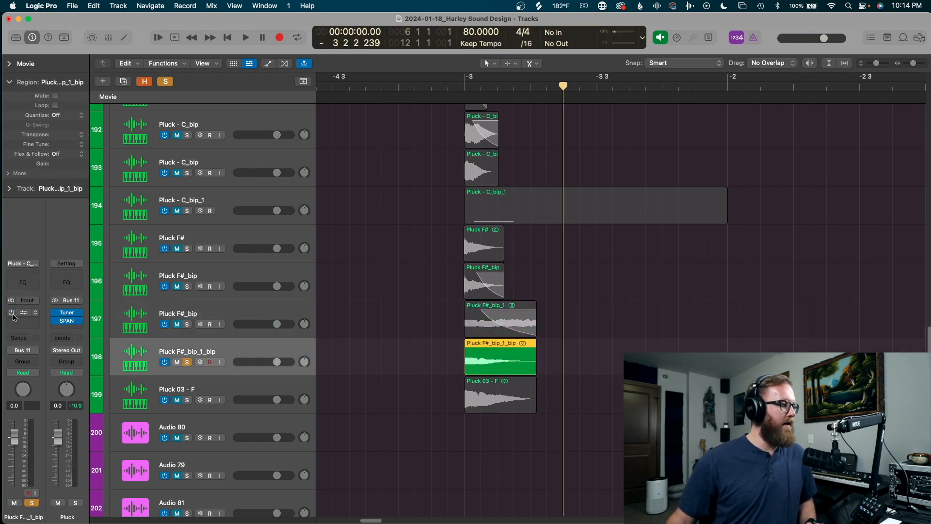
# Audition the Pluck F#_bip_1_bip region through KNOCK, close it, and audition the Pluck 03 - F region on track 199.
pyautogui.click(23, 314)
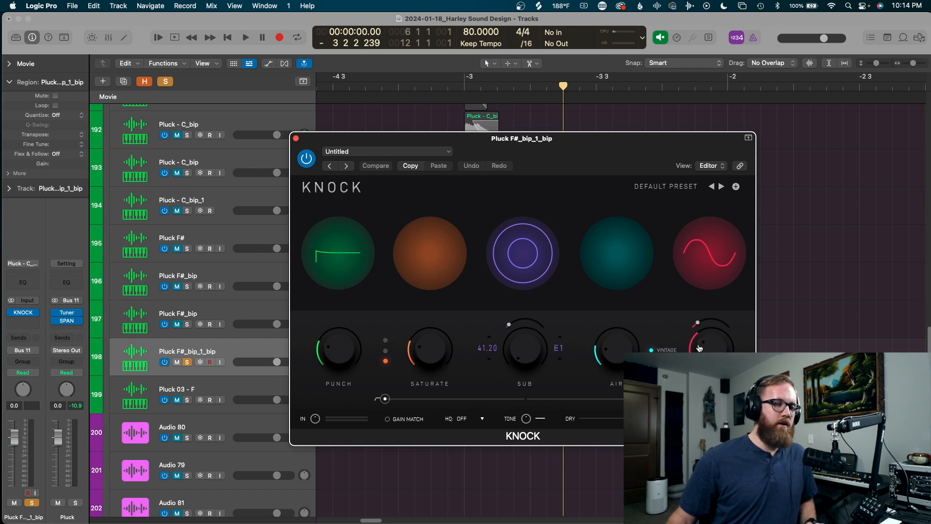
pyautogui.moveTo(466, 155); pyautogui.dragTo(488, 141)
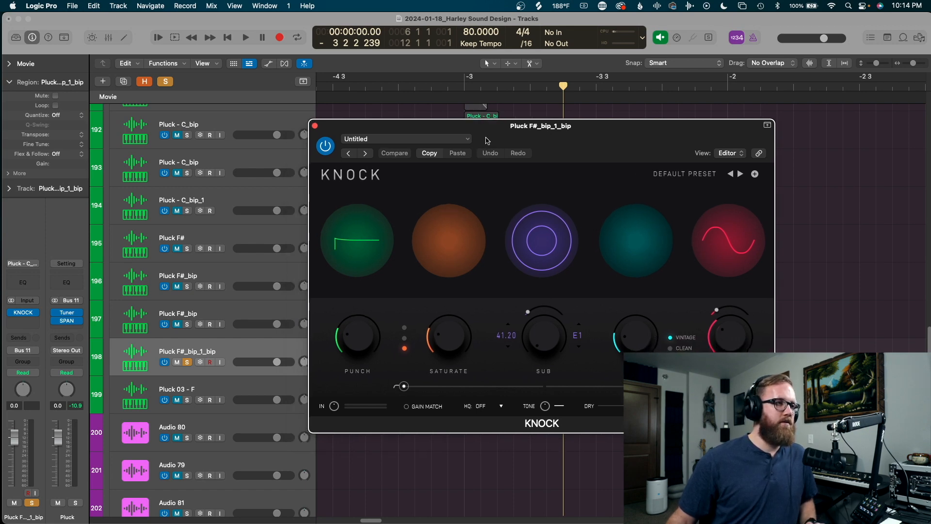
pyautogui.press('space')
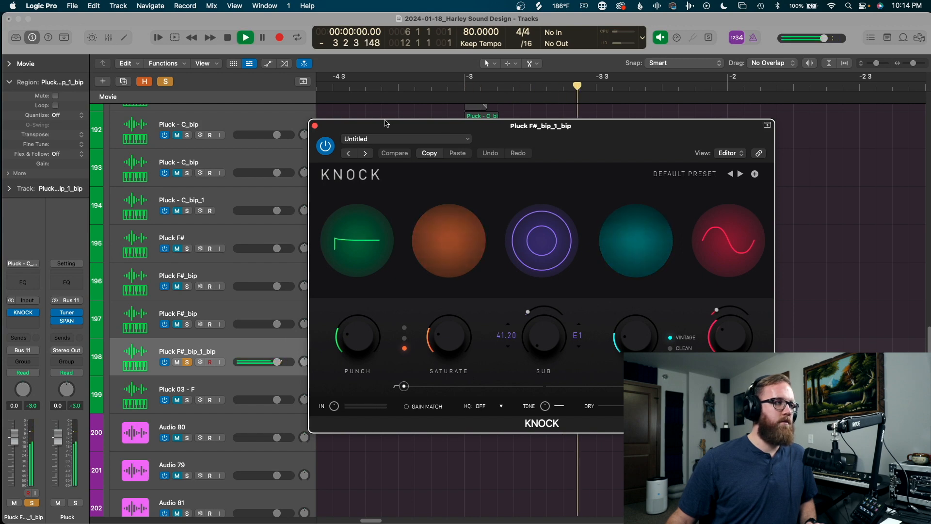
pyautogui.press('space')
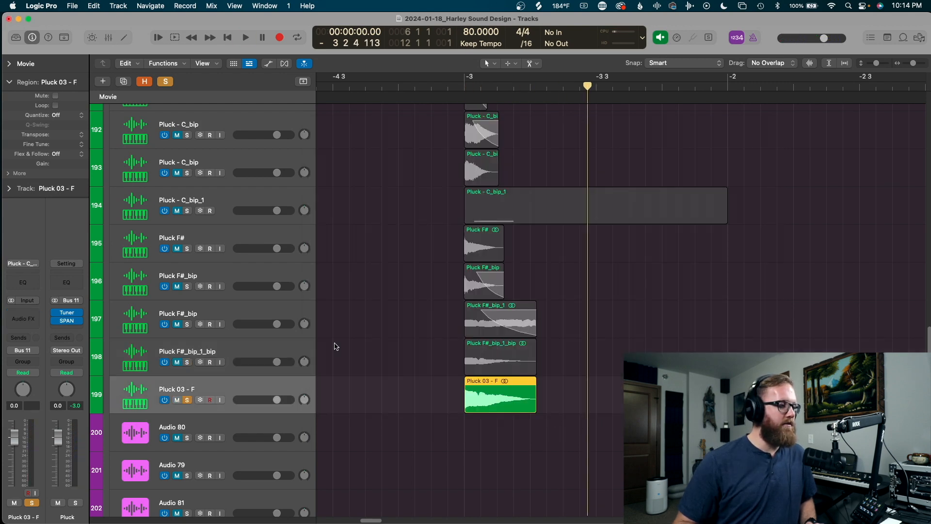
pyautogui.press('space')
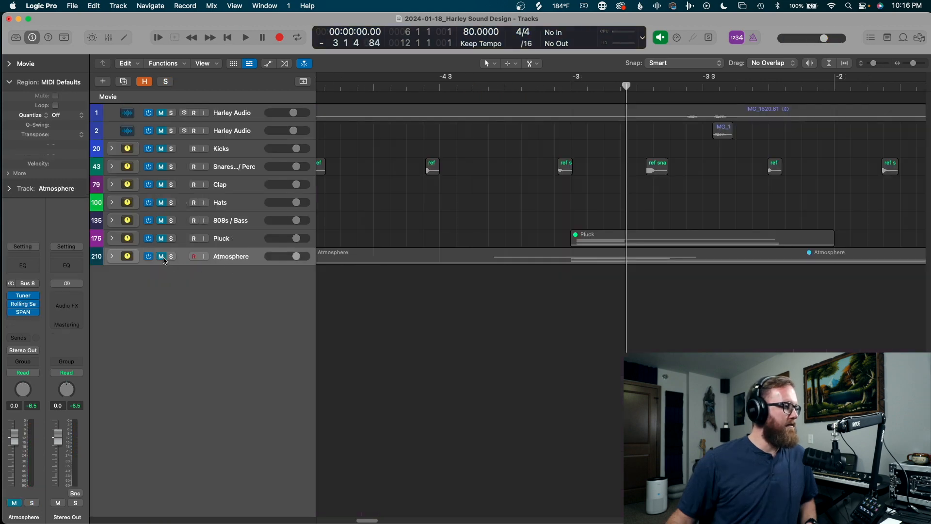
# Unmute and expand the Atmosphere track stack and solo the Rev track 215 inside it.
pyautogui.click(112, 259)
pyautogui.scroll(-3, 368, 254)
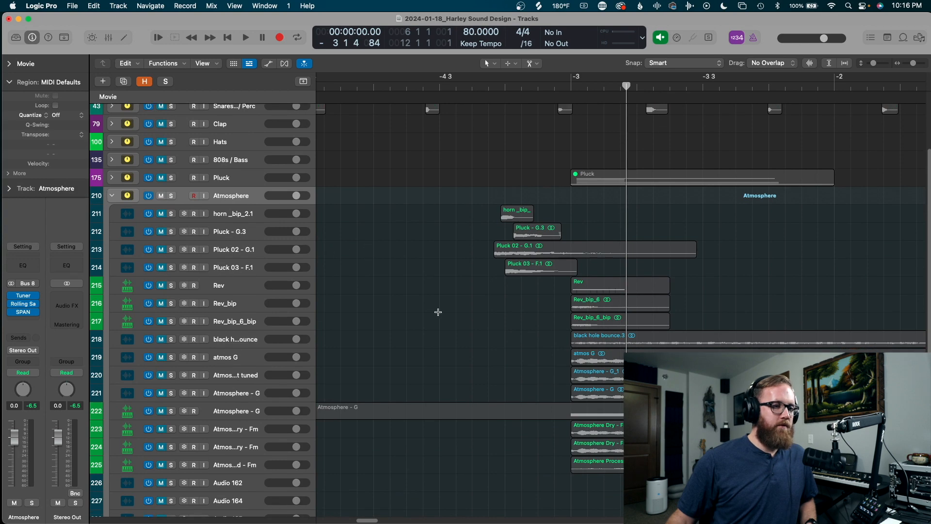
pyautogui.click(251, 285)
pyautogui.press('s')
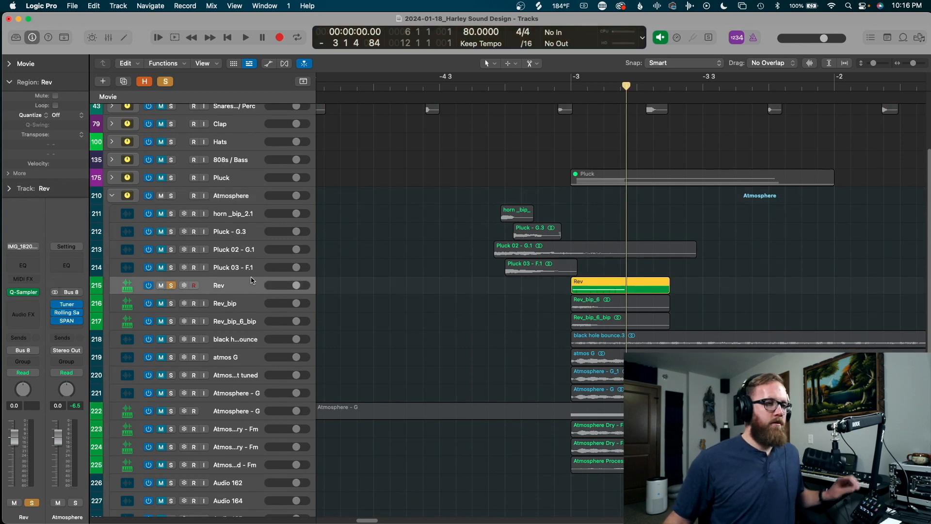
# Examine the Rev track's Quick Sampler settings and audition its region.
pyautogui.press('v')
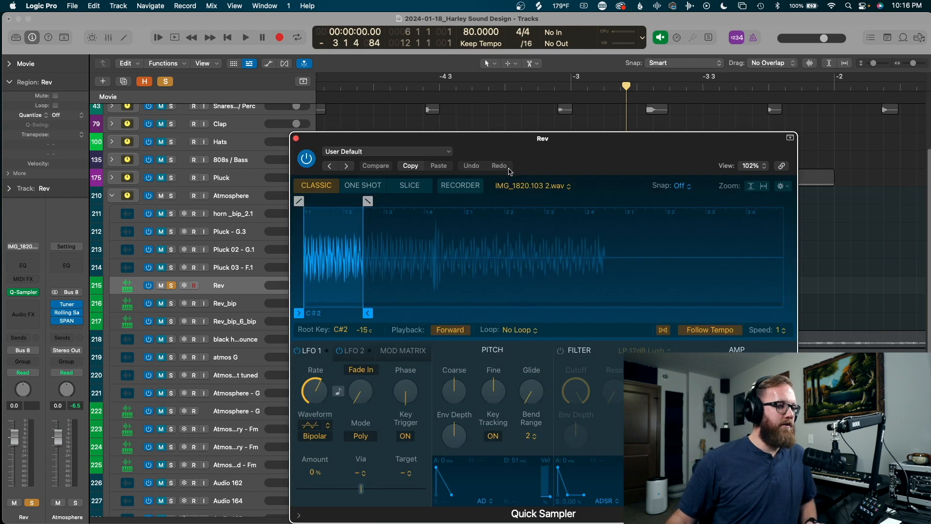
pyautogui.press('space')
pyautogui.press('space')
pyautogui.press('v')
# Move the solo to Rev_bip track 216, enlarge the track heights and audition the Rev_bip_6 region.
pyautogui.press('s')
pyautogui.click(245, 307)
pyautogui.press('s')
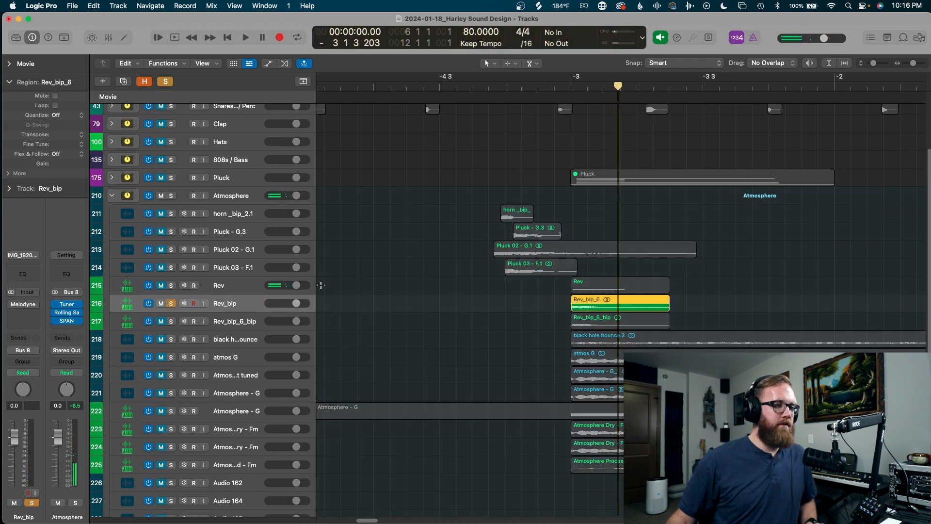
pyautogui.scroll(-1, 380, 272)
pyautogui.press('super+Down')
pyautogui.press('super+Down')
pyautogui.press('super+Down')
pyautogui.press('super+Down')
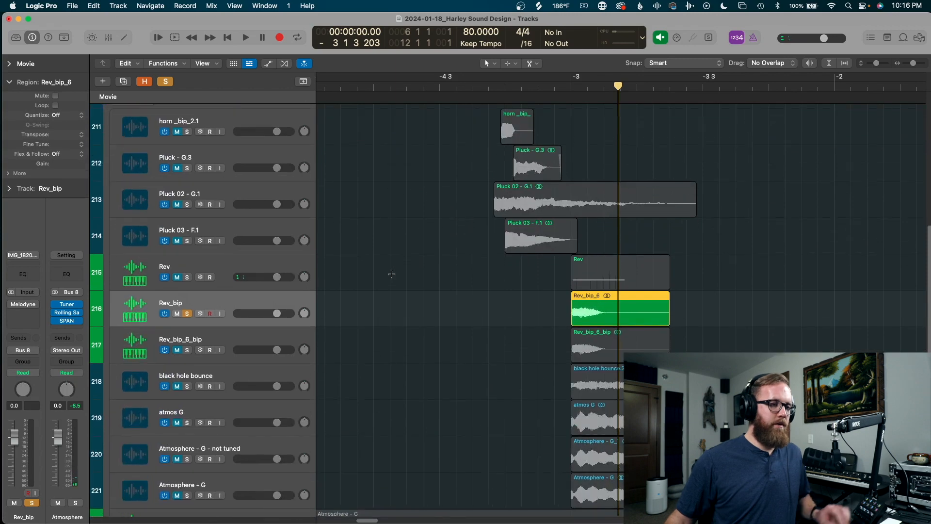
pyautogui.press('space')
pyautogui.press('space')
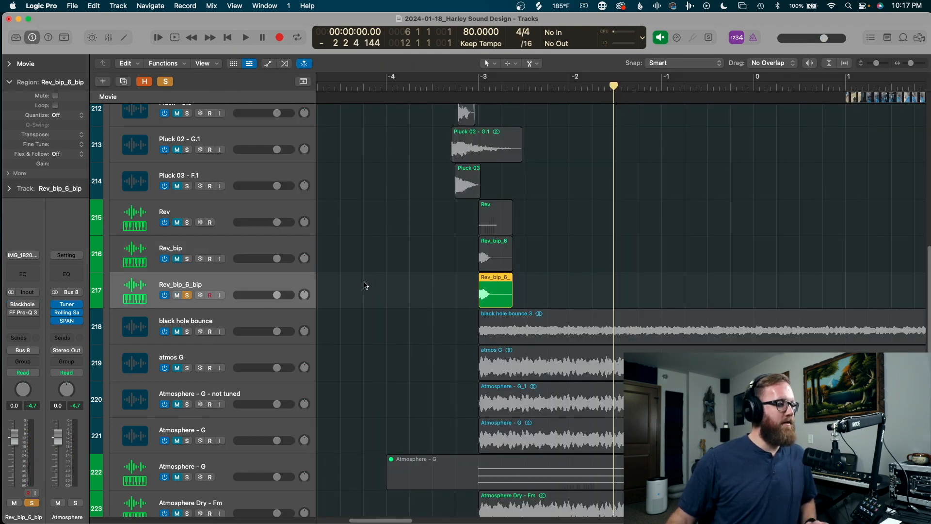
# Audition the Rev_bip_6_bip region on track 217 through Blackhole's Sigur Ros preset and close the plug-in.
pyautogui.moveTo(13, 307)
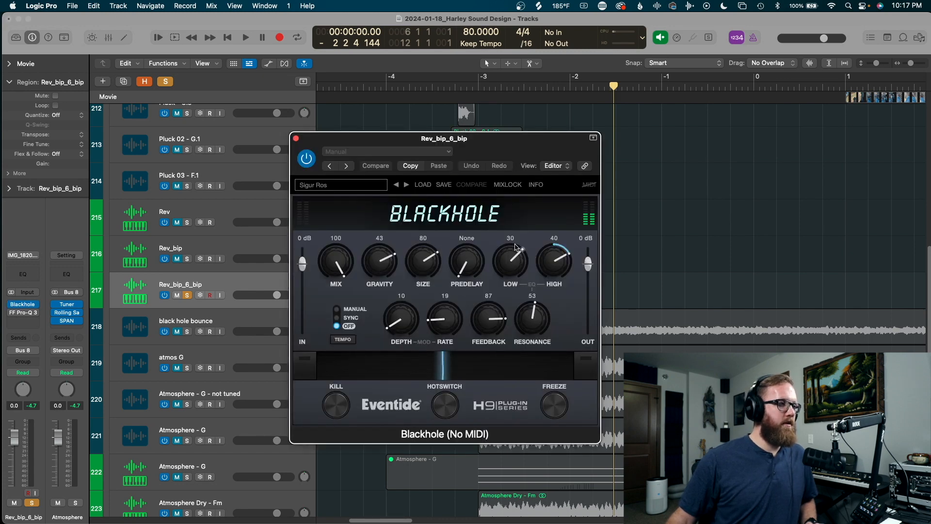
pyautogui.press('space')
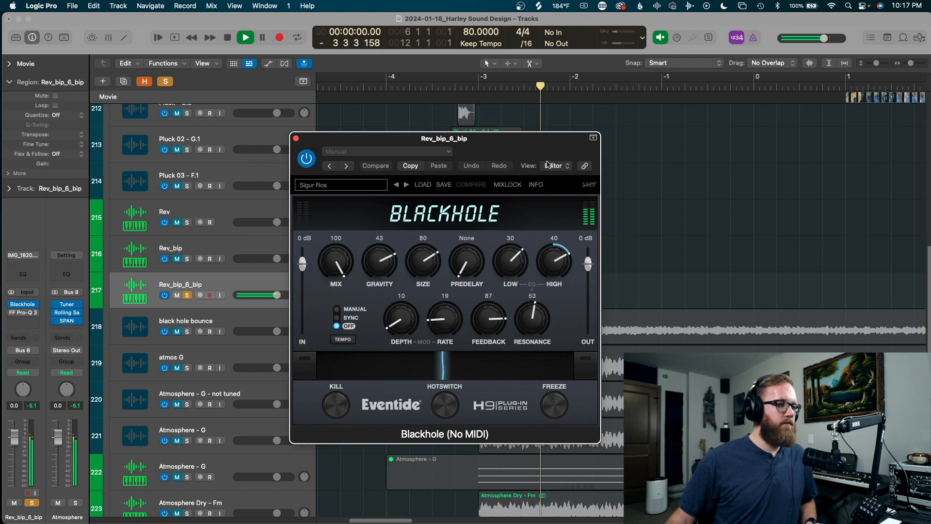
pyautogui.click(296, 138)
pyautogui.press('space')
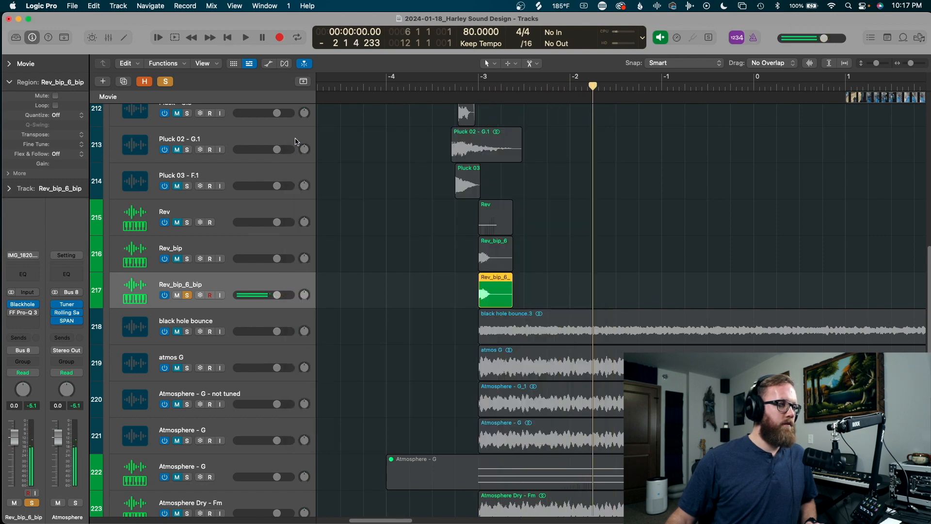
# Examine the FF Pro-Q 3 curve and the Blackhole settings on the Rev_bip_6_bip track, closing each plug-in.
pyautogui.click(19, 314)
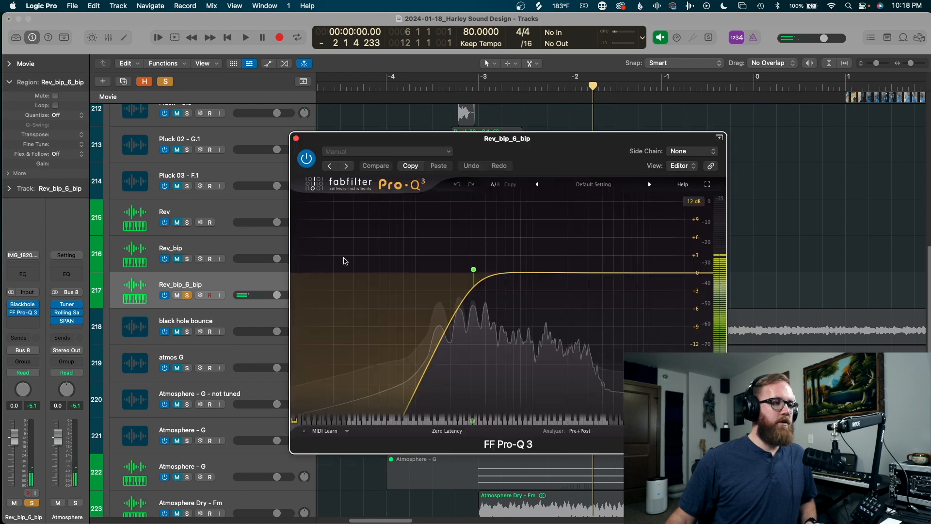
pyautogui.click(296, 139)
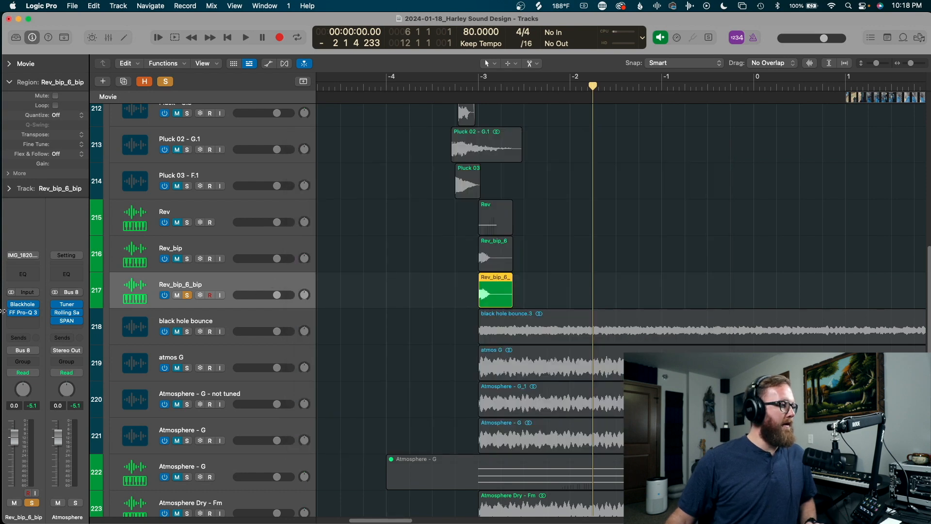
pyautogui.click(23, 305)
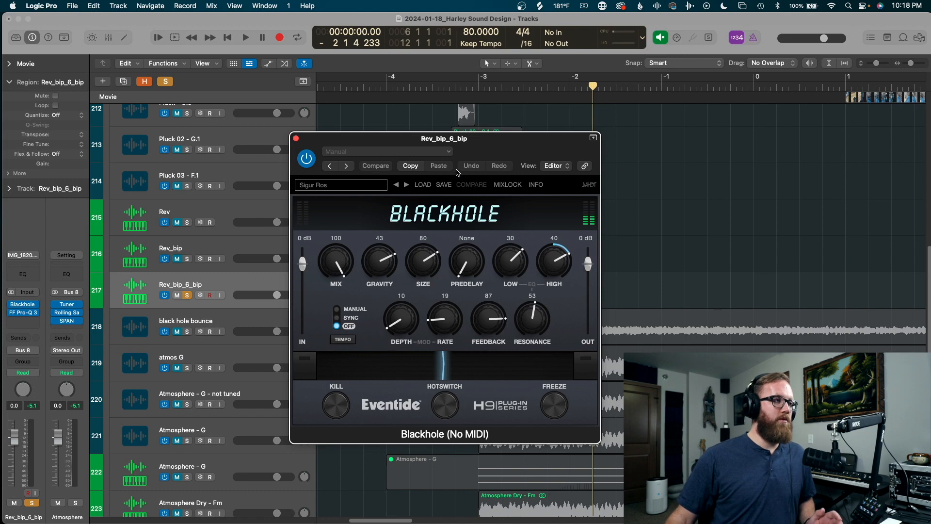
pyautogui.click(296, 138)
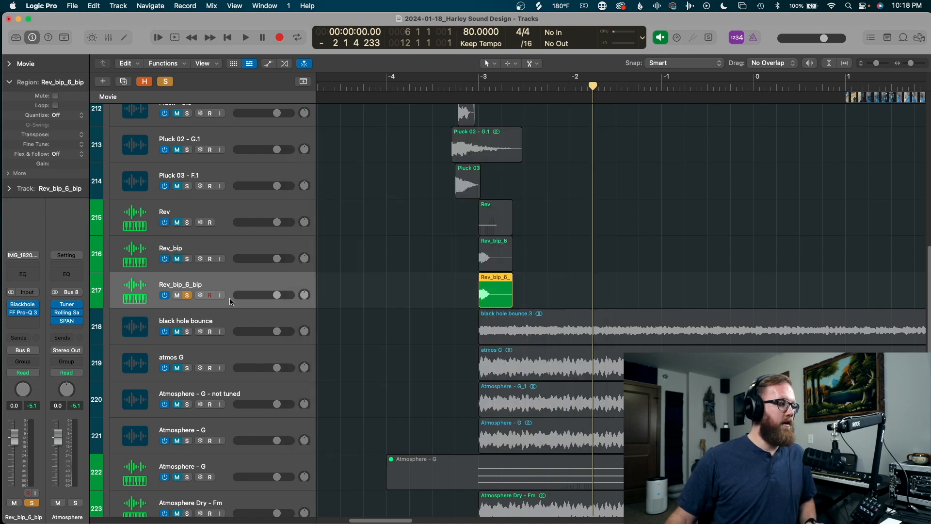
# Open the Atmosphere stack's Rolling Sampler, move its window clear of the tracks, and duplicate the Rev_bip_6_bip track with its settings.
pyautogui.click(66, 313)
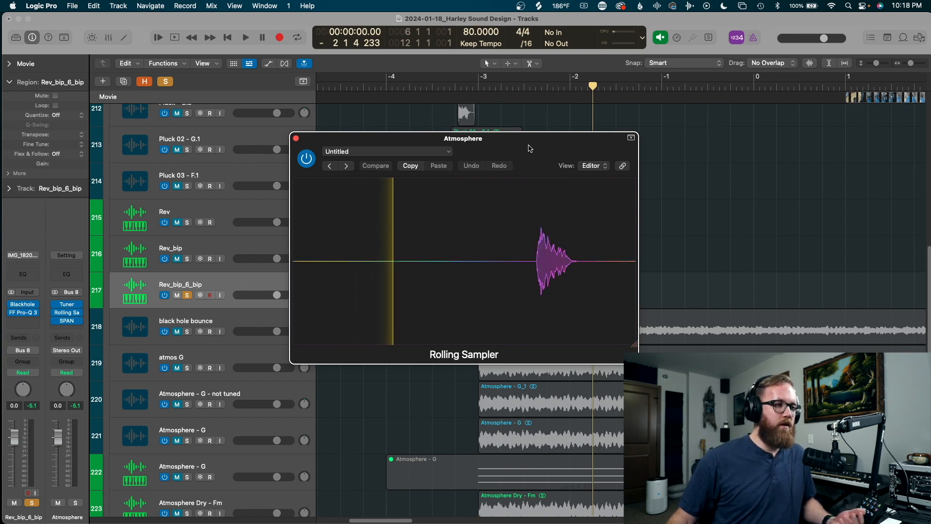
pyautogui.moveTo(529, 148); pyautogui.dragTo(795, 52)
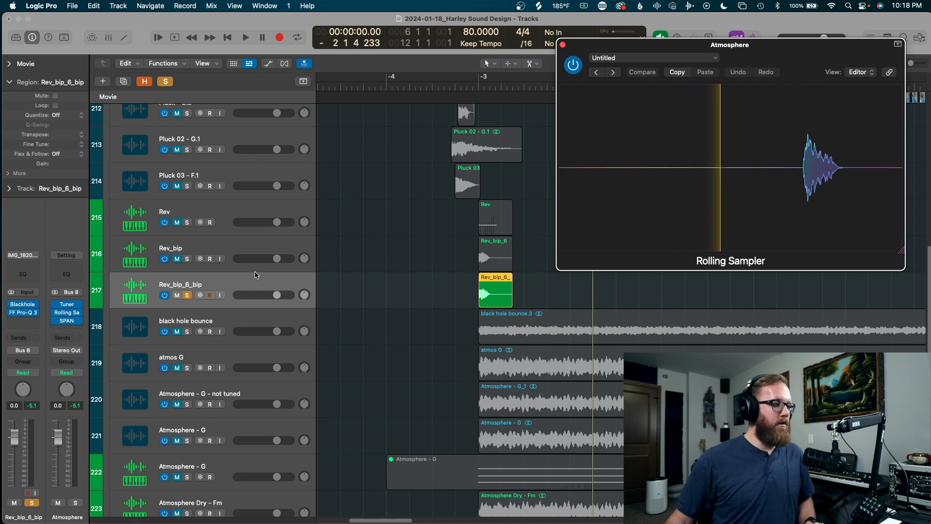
pyautogui.press('super+d')
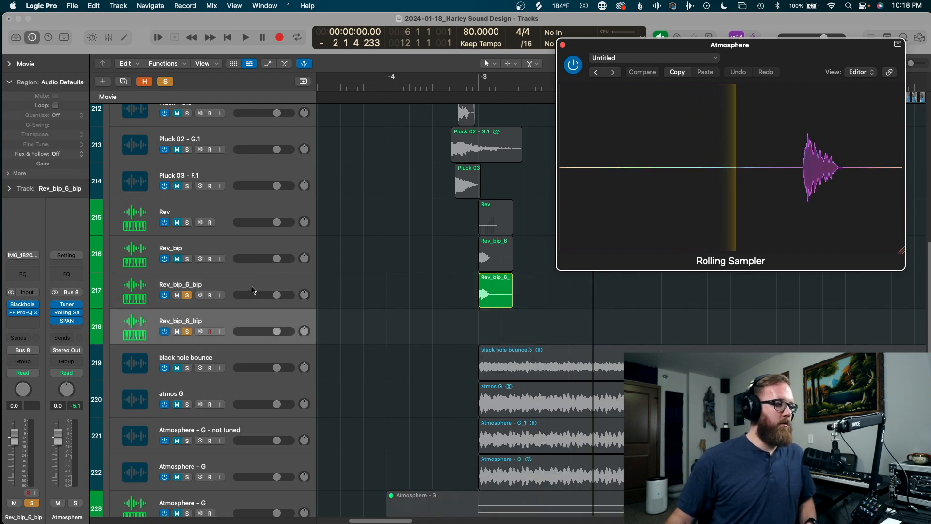
# Open Blackhole on Rev_bip_6_bip track 217, move it clear of the Rolling Sampler, and set the sampler's duration to 4m.
pyautogui.click(253, 290)
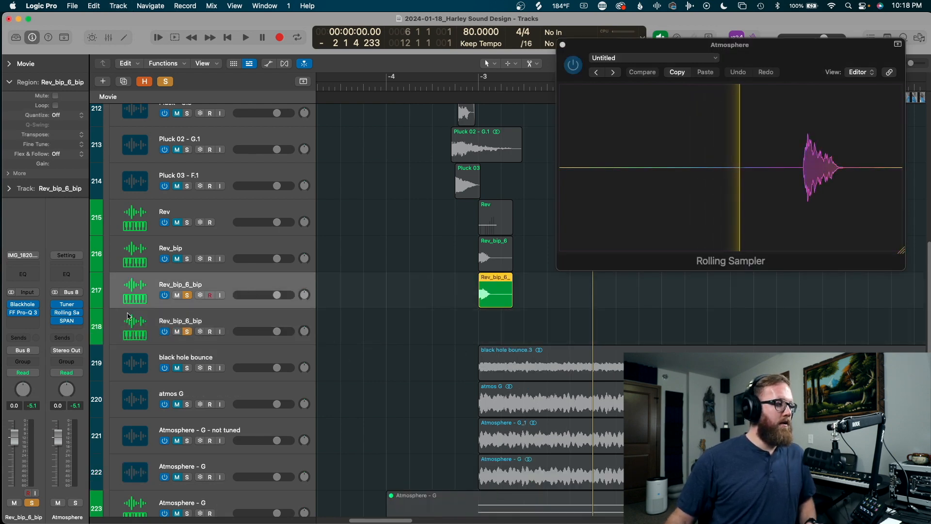
pyautogui.click(27, 307)
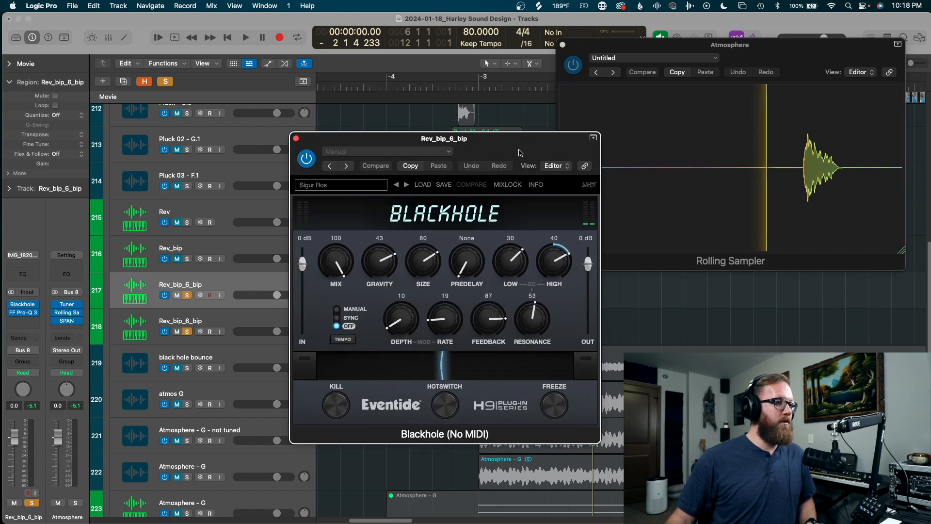
pyautogui.moveTo(519, 158); pyautogui.dragTo(424, 65)
pyautogui.rightClick(562, 141)
pyautogui.moveTo(597, 170)
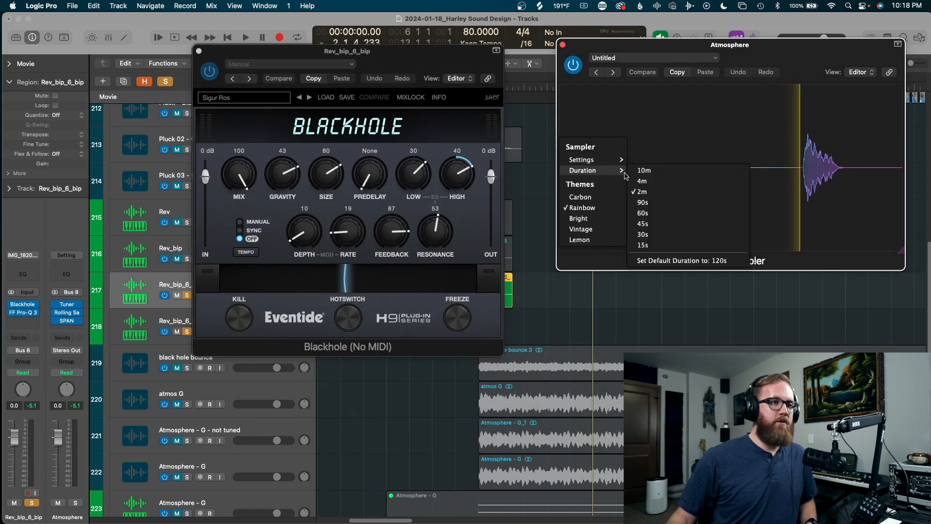
pyautogui.click(651, 182)
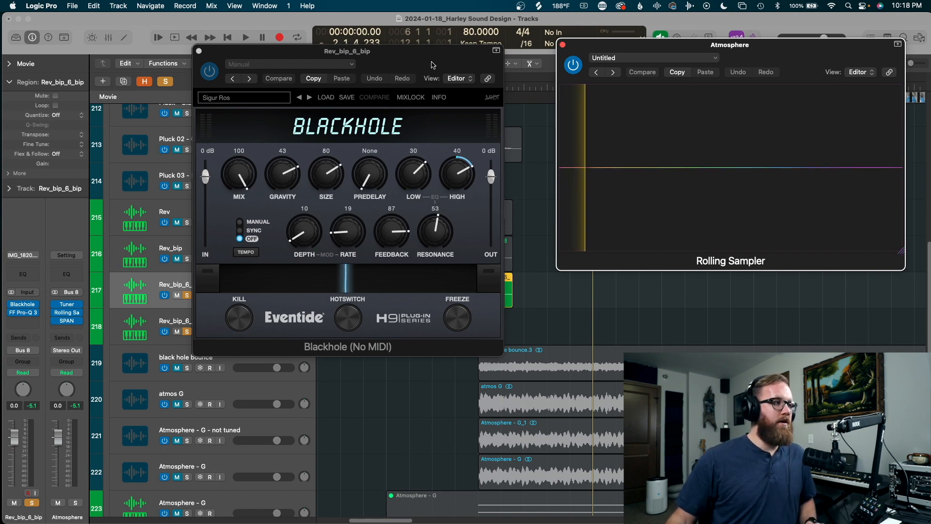
# Play the Rev_bip_6_bip region, engage Blackhole's Freeze to sustain the reverb tail, and close the plug-in.
pyautogui.press('space')
pyautogui.click(465, 310)
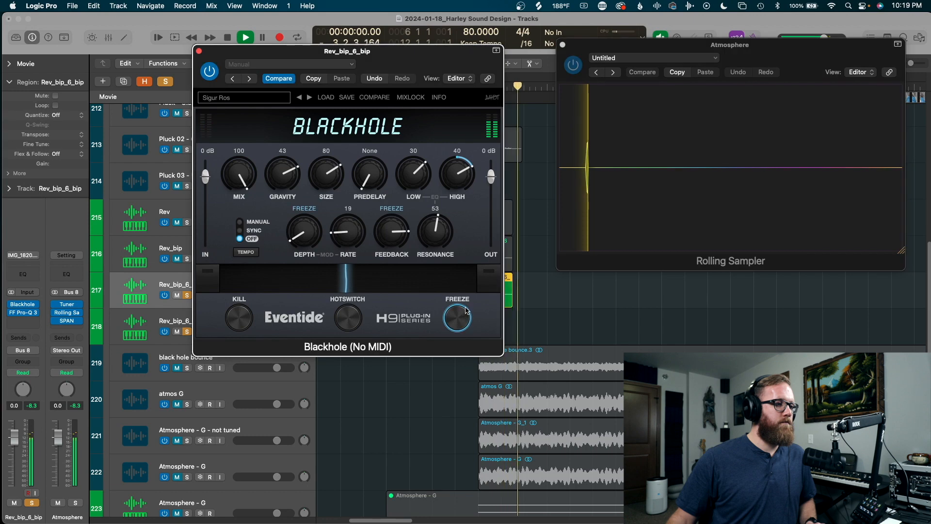
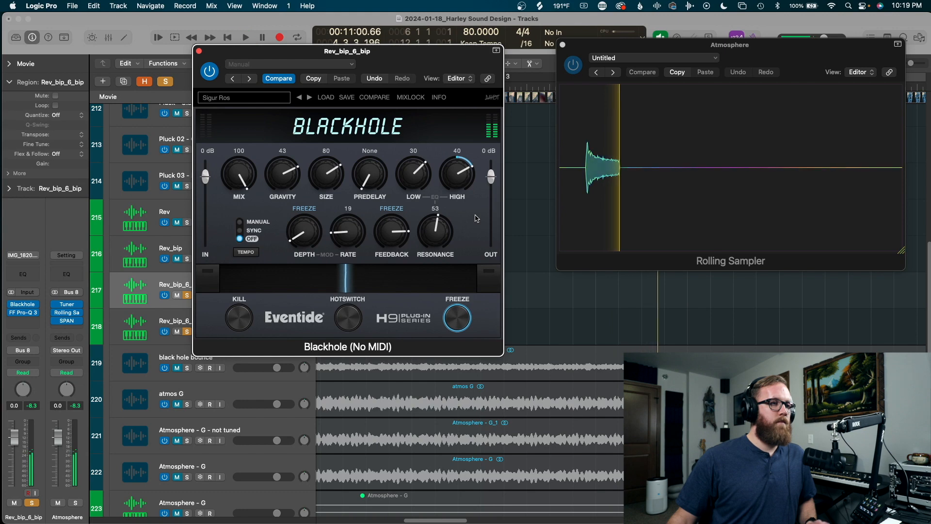
pyautogui.click(199, 51)
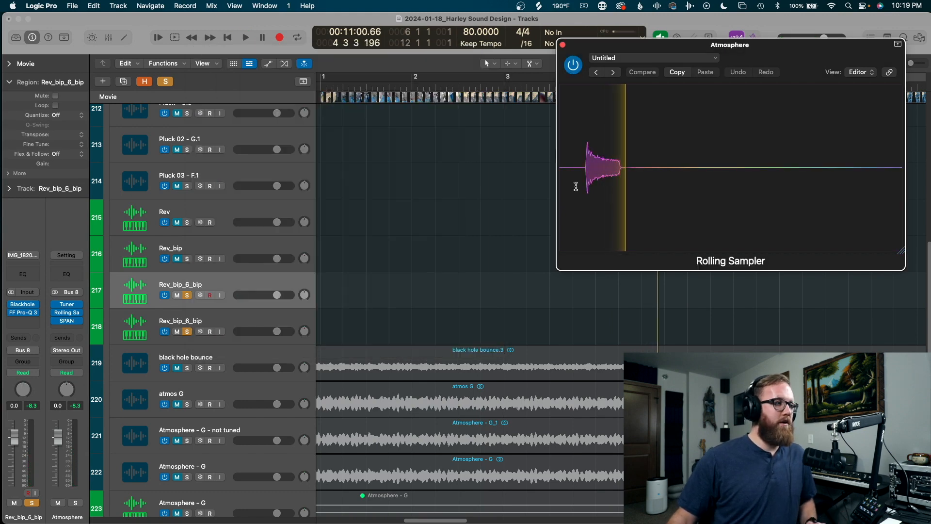
# Place the audio captured in Rolling Sampler on the duplicate Rev_bip_6_bip track 218 at bar -3.
pyautogui.scroll(-2, 422, 186)
pyautogui.hscroll(-10, 423, 185)
pyautogui.moveTo(629, 172)
pyautogui.mouseDown()
pyautogui.moveTo(583, 180)
pyautogui.moveTo(413, 273)
pyautogui.mouseUp()
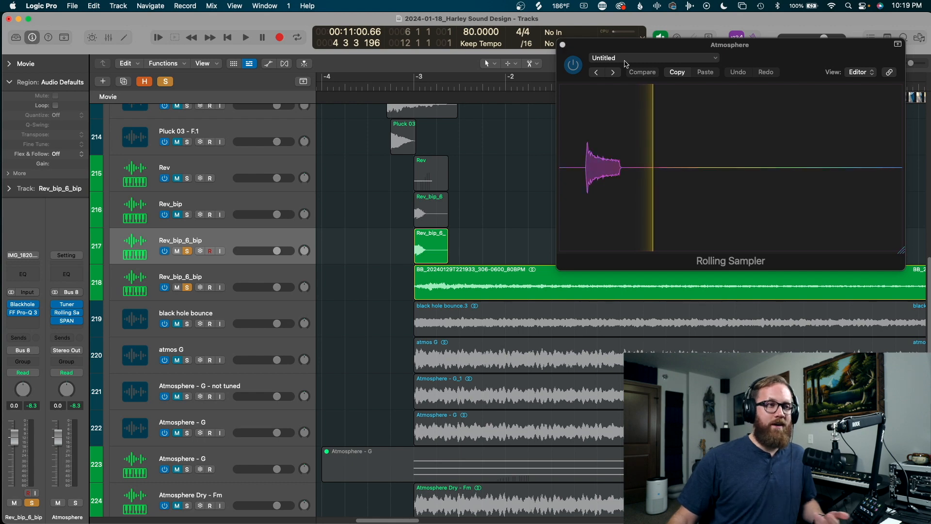
# Close Rolling Sampler and delete the duplicate Rev_bip_6_bip track 218 together with its captured region.
pyautogui.click(562, 44)
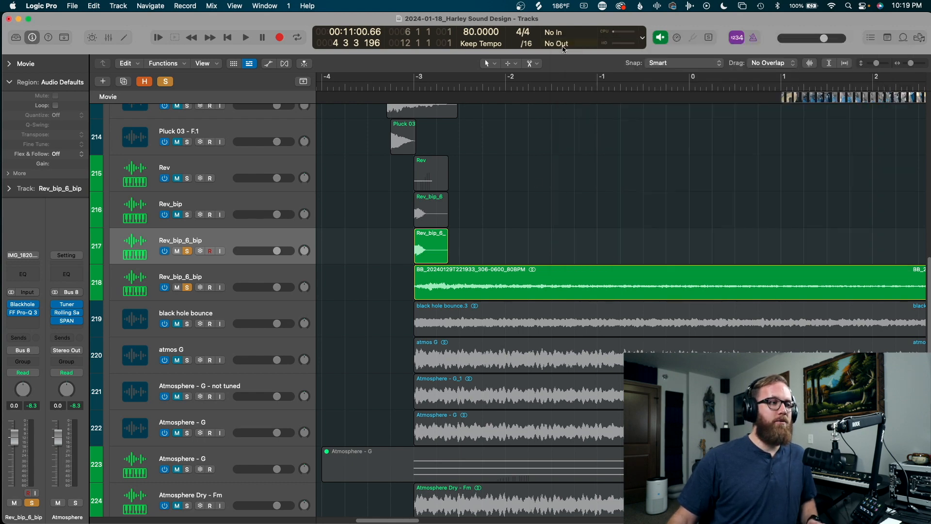
pyautogui.click(256, 281)
pyautogui.press('Delete')
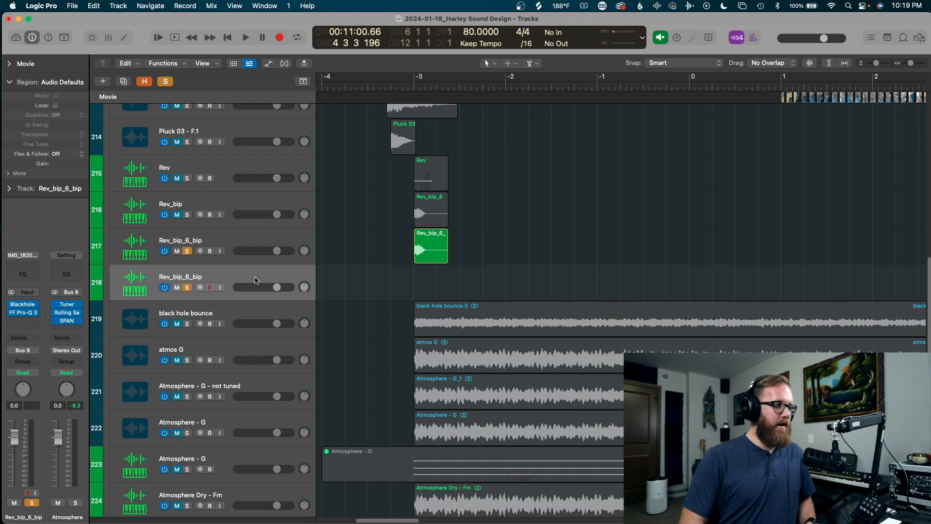
pyautogui.press('Delete')
# Enlarge the track heights and audition the full black hole bounce.3 region with its plug-ins bypassed.
pyautogui.moveTo(876, 67); pyautogui.dragTo(881, 70)
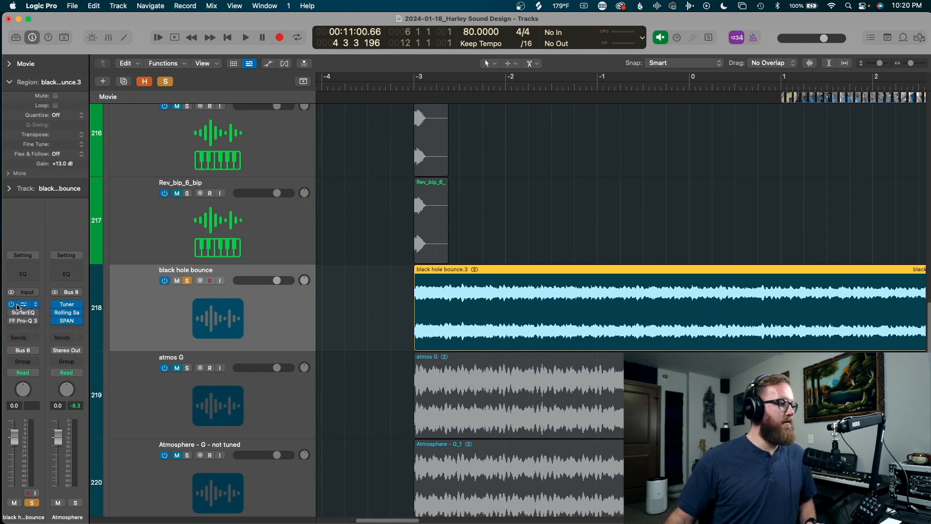
pyautogui.hotkey('shift', 'space')
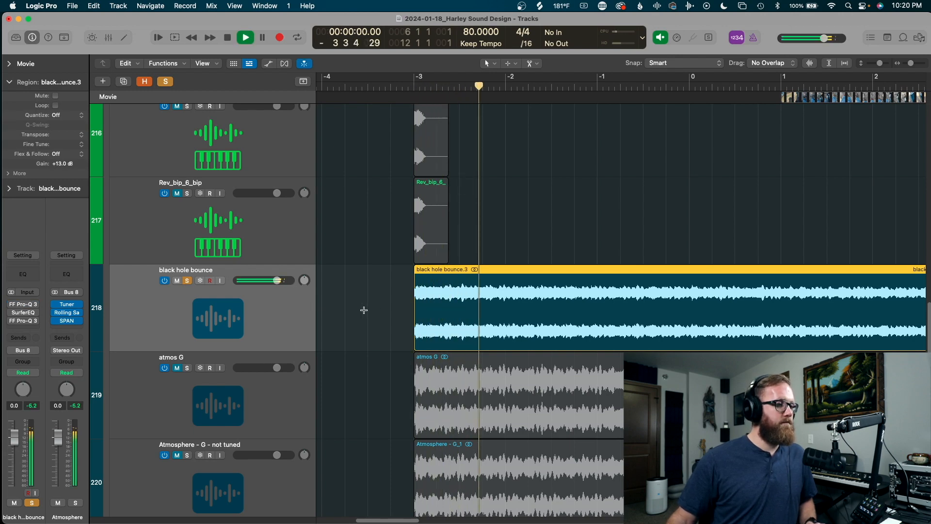
pyautogui.moveTo(911, 63); pyautogui.dragTo(905, 67)
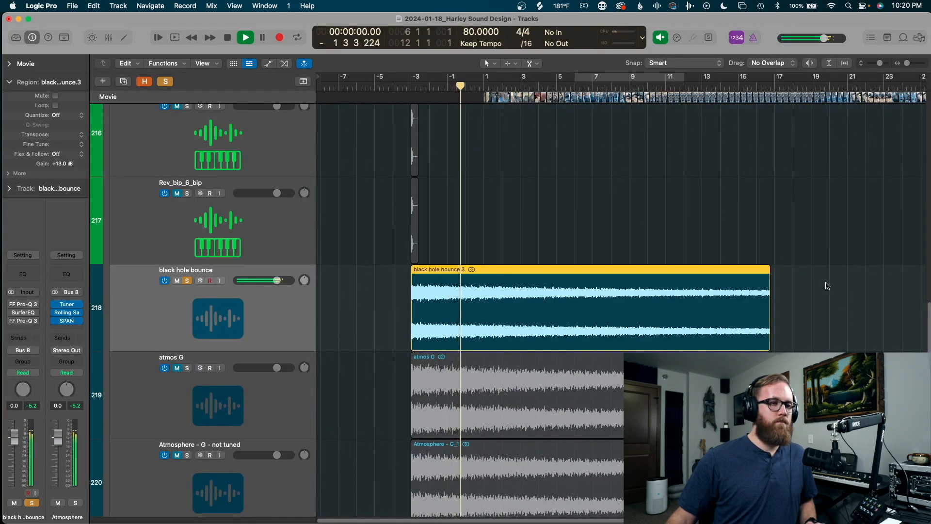
pyautogui.press('space')
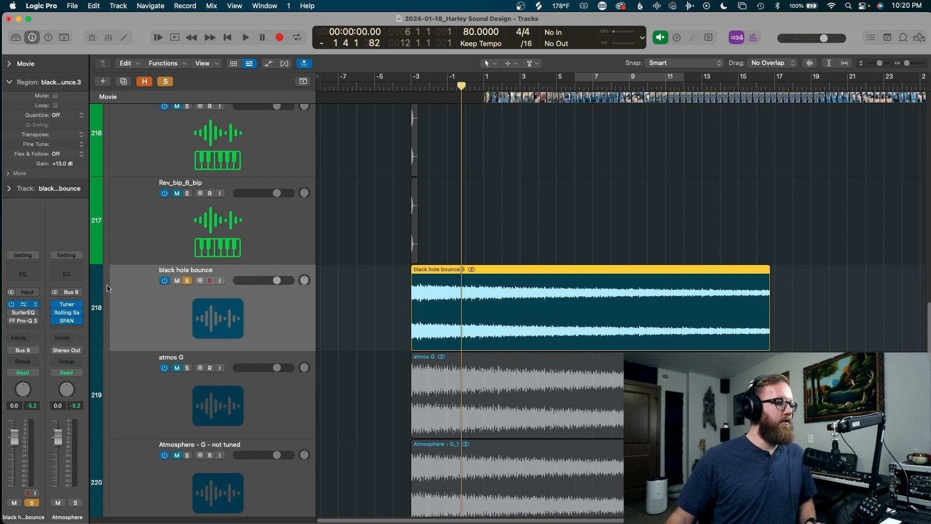
# Audition black hole bounce through its first FF Pro-Q 3, examine the EQ curve and close the plug-in.
pyautogui.press('space')
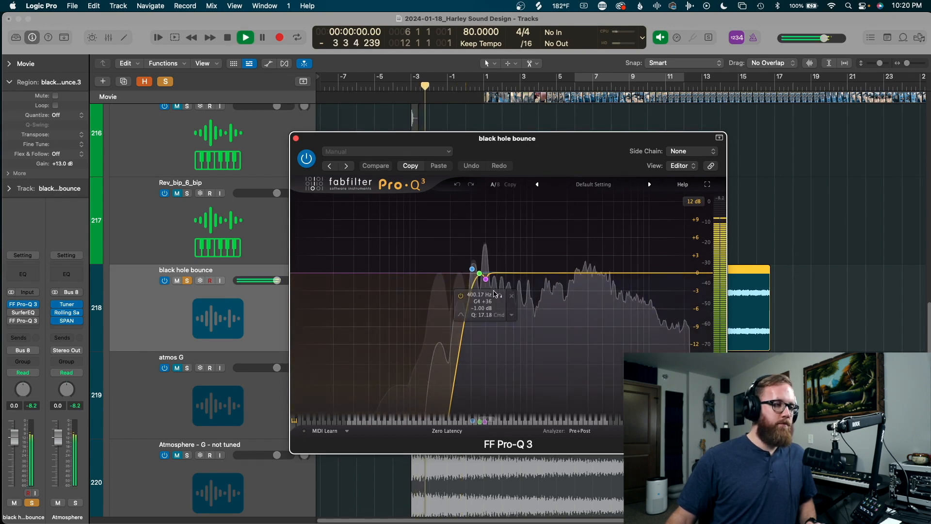
pyautogui.click(296, 139)
pyautogui.press('space')
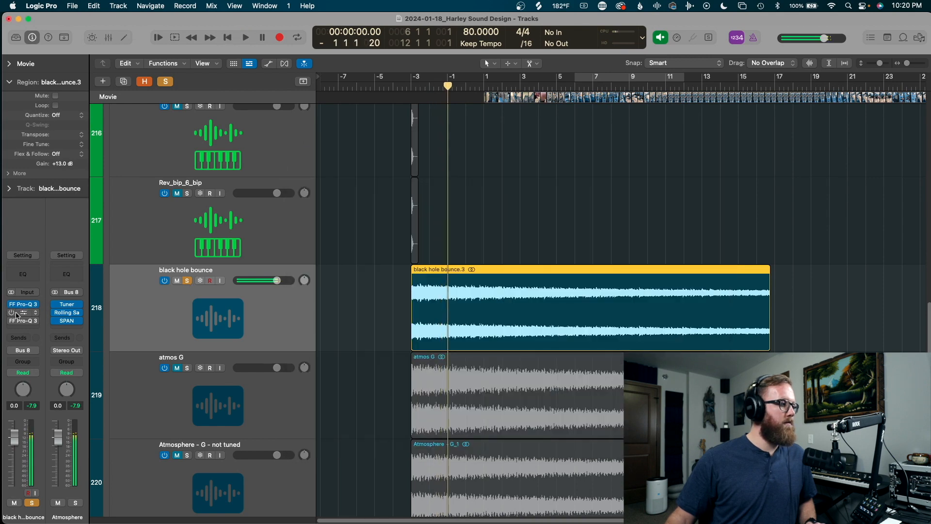
# Open SurferEQ on the black hole bounce track, audition its effect on the sound and close it.
pyautogui.click(30, 314)
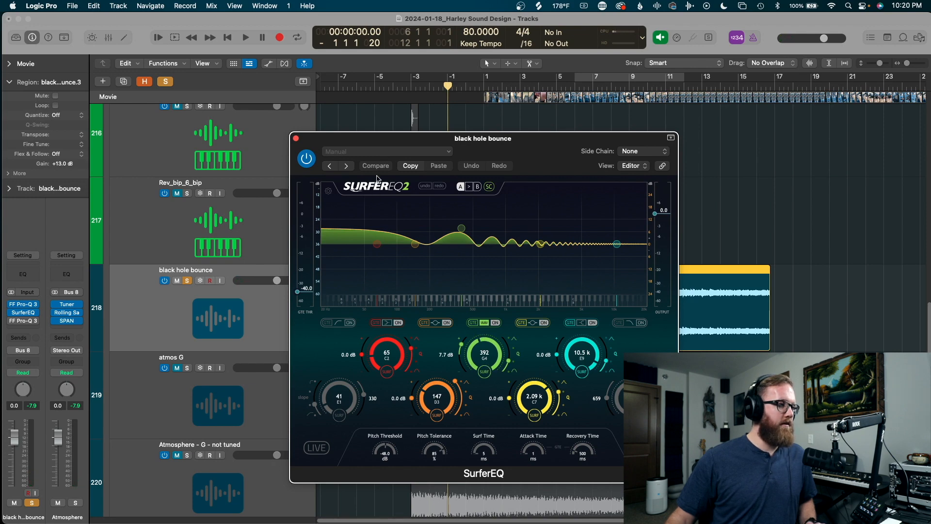
pyautogui.press('space')
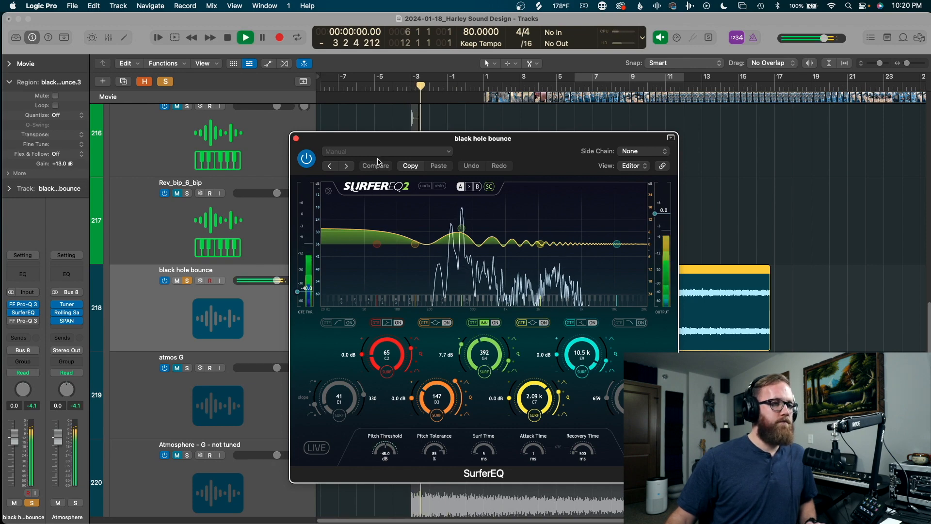
pyautogui.click(296, 139)
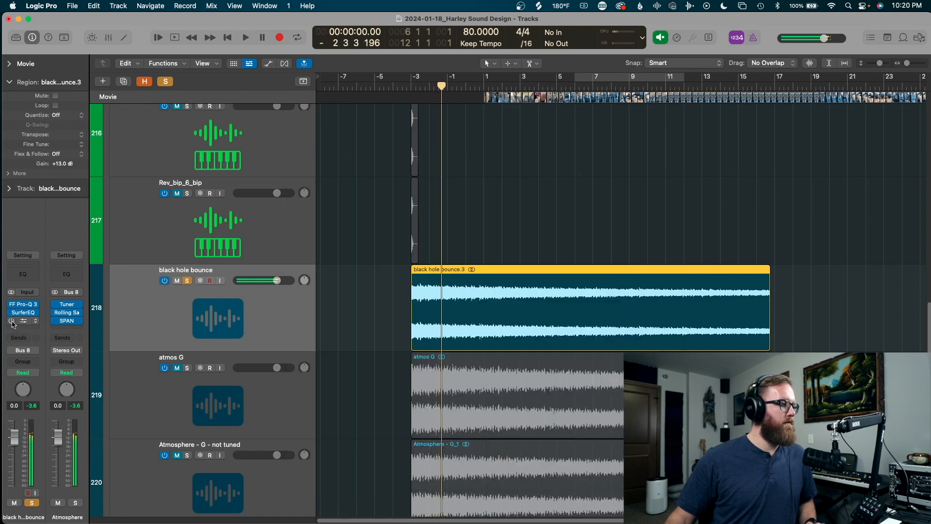
# Examine the second FF Pro-Q 3 on the black hole bounce track during playback, and close the plug-in.
pyautogui.click(23, 321)
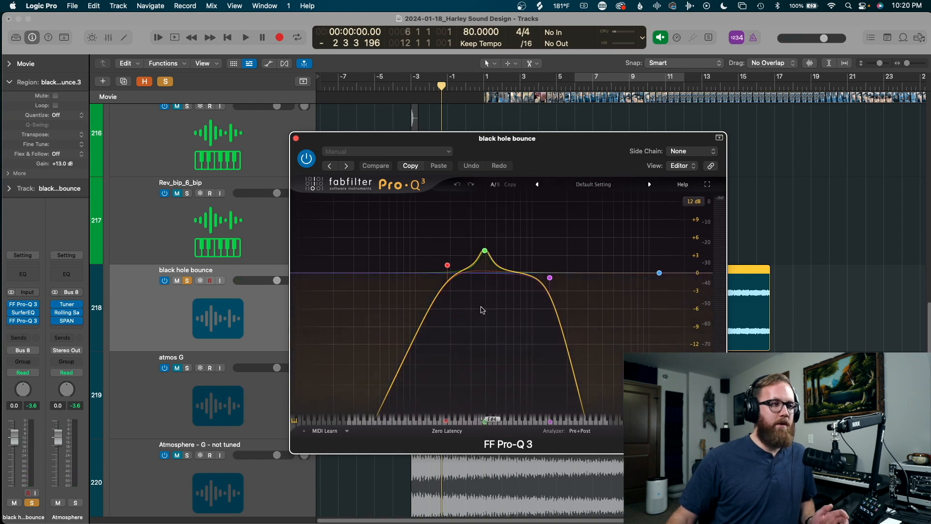
pyautogui.press('space')
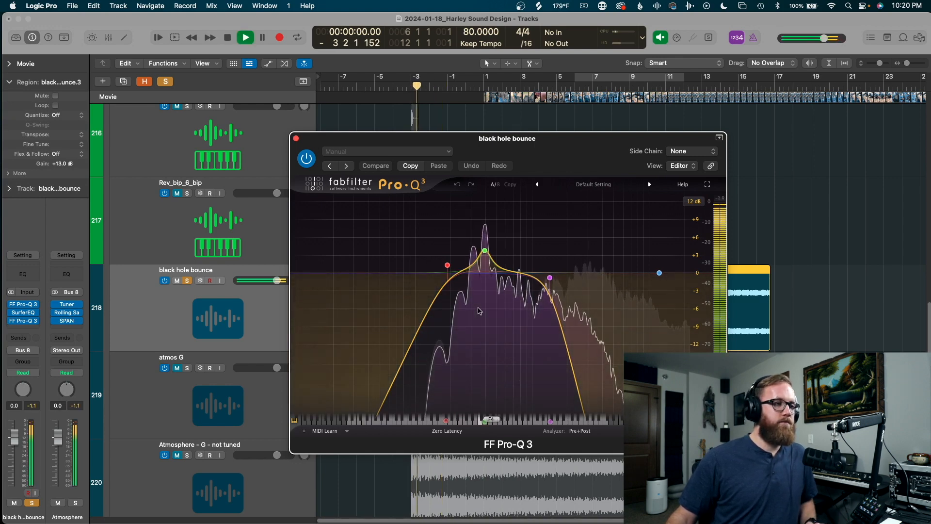
pyautogui.press('space')
pyautogui.click(296, 138)
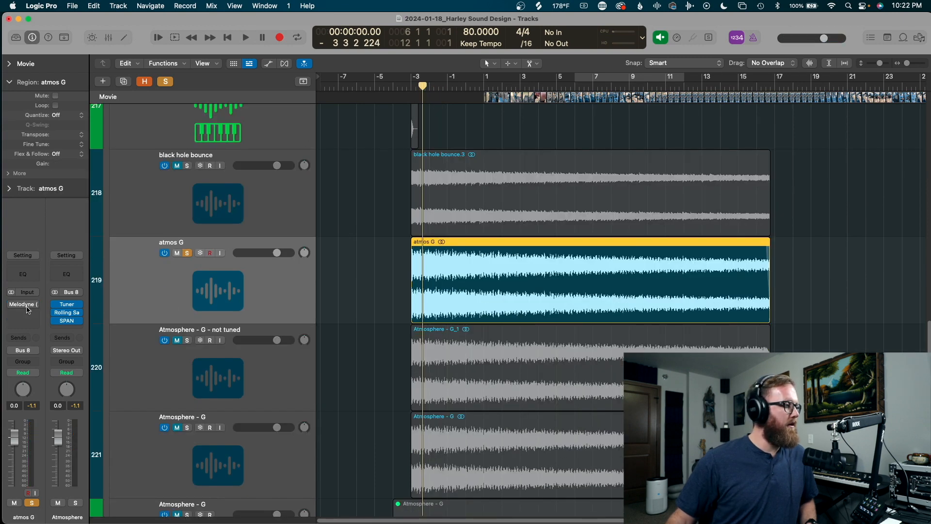
# Examine the atmos G track's notes in Melodyne, close it, audition the region and unsolo the track.
pyautogui.click(24, 305)
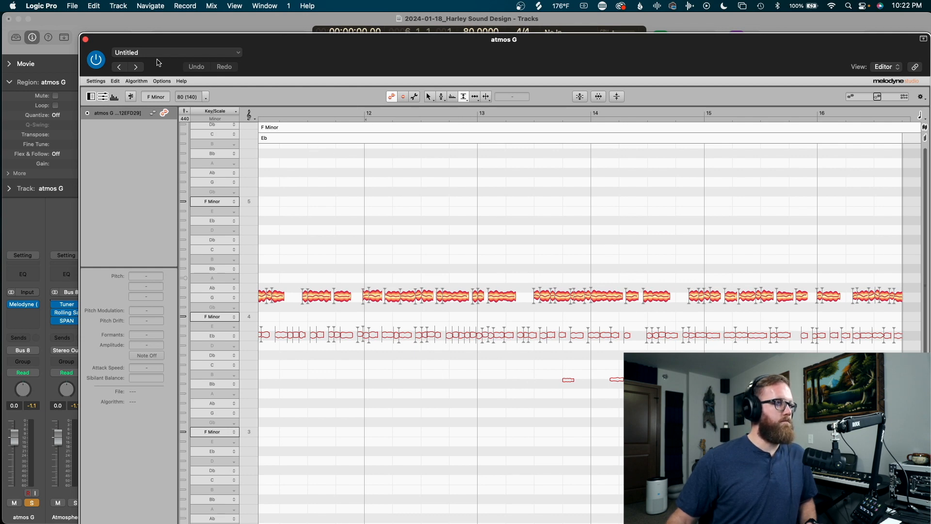
pyautogui.press('super+w')
pyautogui.press('space')
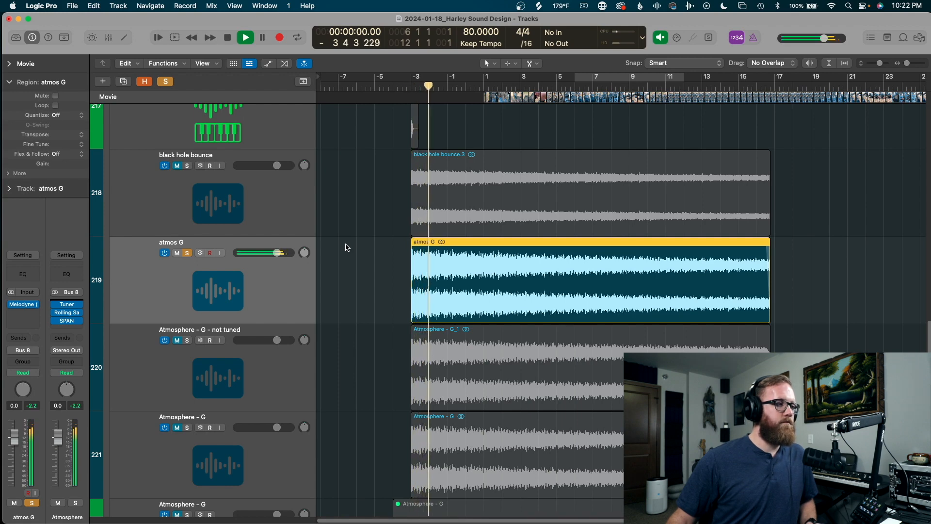
pyautogui.press('space')
pyautogui.press('s')
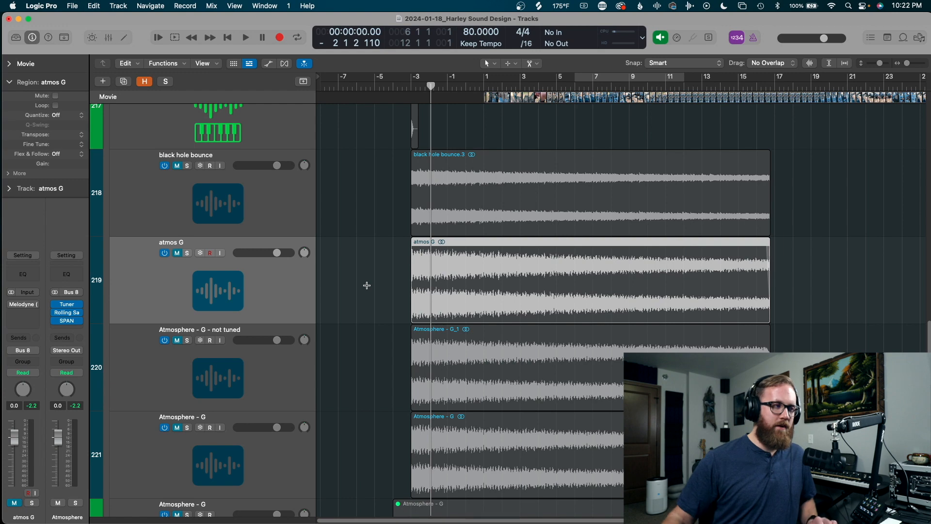
# Solo the Atmosphere - G - not tuned track and check its pitch in the Atmosphere stack's Tuner during playback.
pyautogui.scroll(-1, 369, 276)
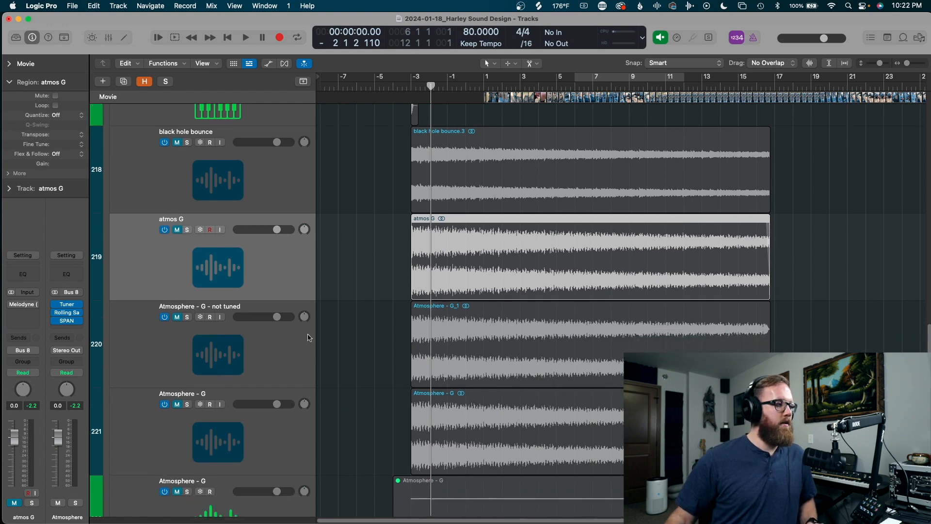
pyautogui.click(281, 354)
pyautogui.scroll(-1, 330, 318)
pyautogui.press('s')
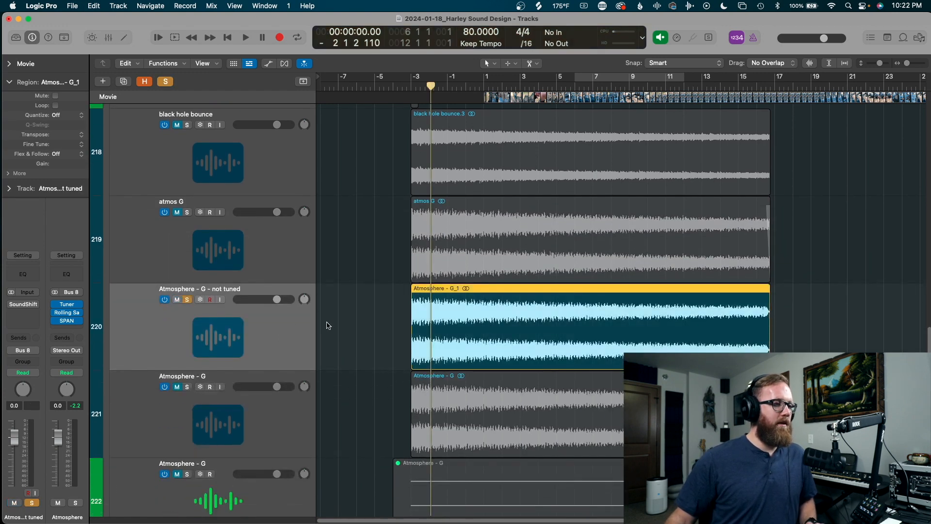
pyautogui.press('space')
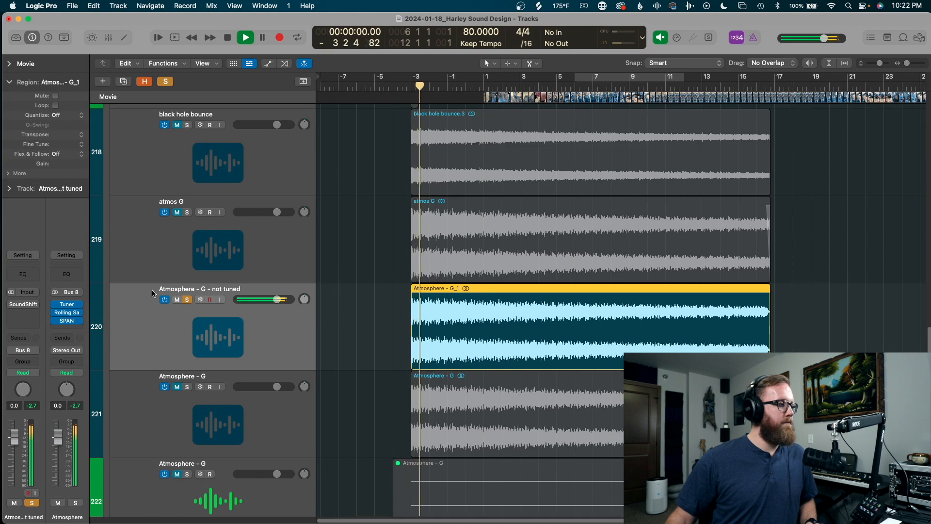
pyautogui.click(66, 304)
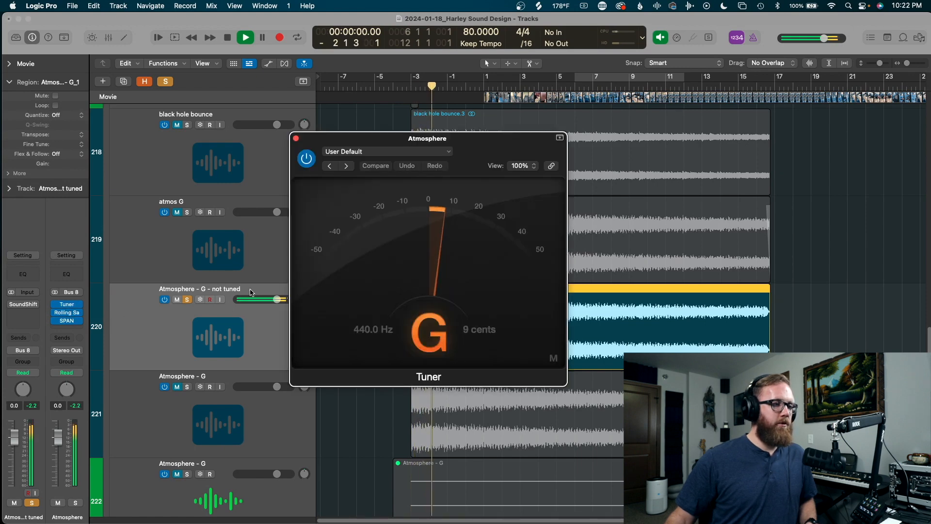
pyautogui.moveTo(476, 163); pyautogui.dragTo(728, 91)
pyautogui.press('space')
# Audition the Atmosphere - G - not tuned track through SoundShifter Pitch against the Tuner, and close both plug-ins.
pyautogui.click(13, 304)
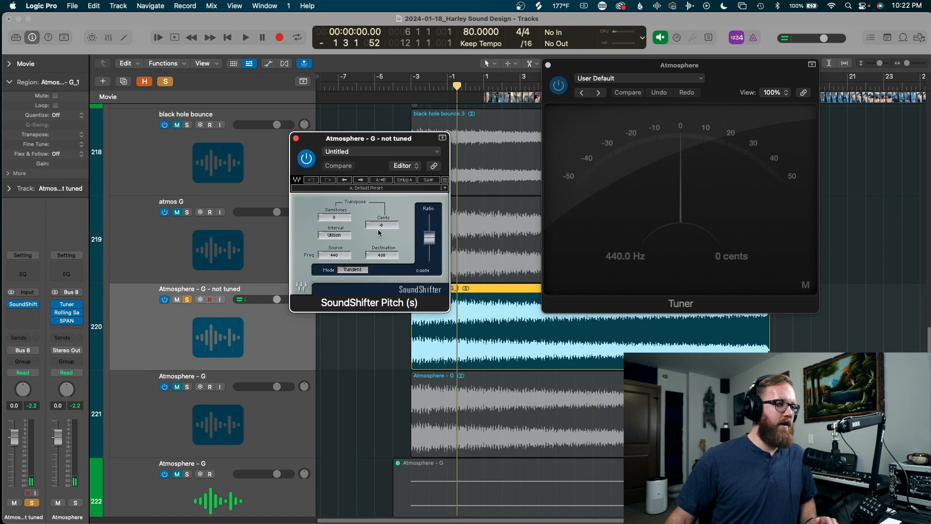
pyautogui.press('space')
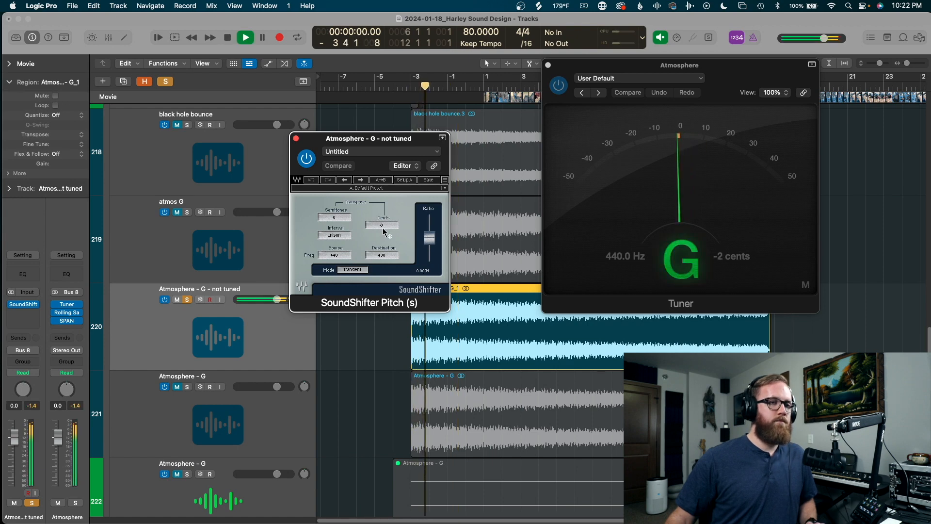
pyautogui.press('space')
pyautogui.click(295, 138)
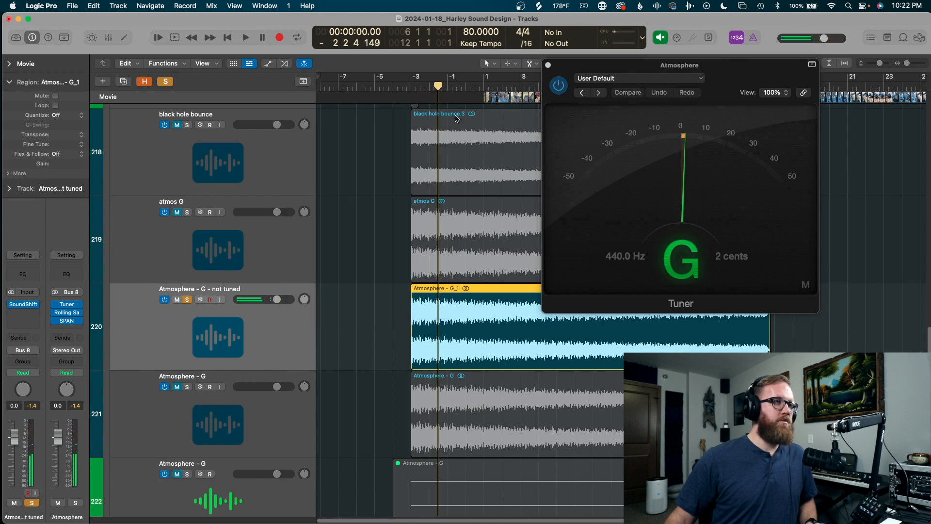
pyautogui.click(548, 65)
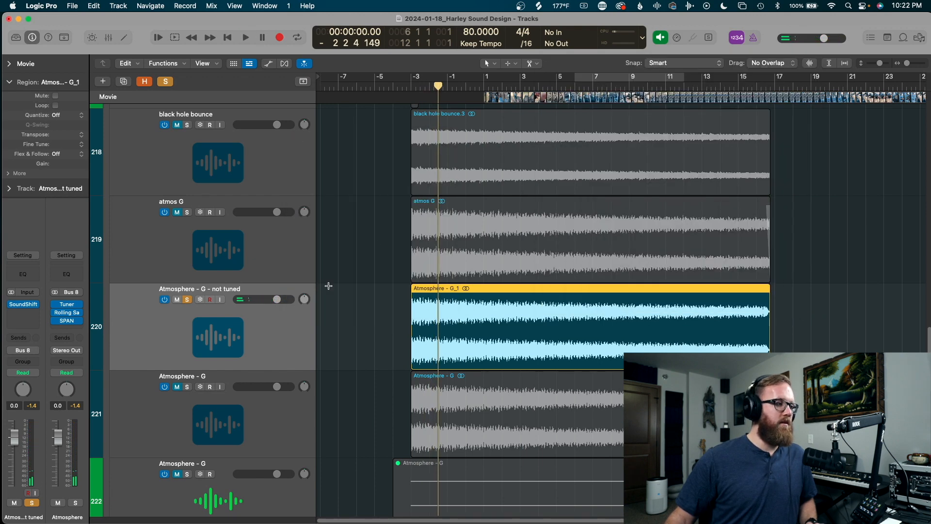
# Move the solo to Atmosphere - G audio track 221 and audition its region.
pyautogui.click(329, 286)
pyautogui.scroll(-3, 311, 315)
pyautogui.click(295, 341)
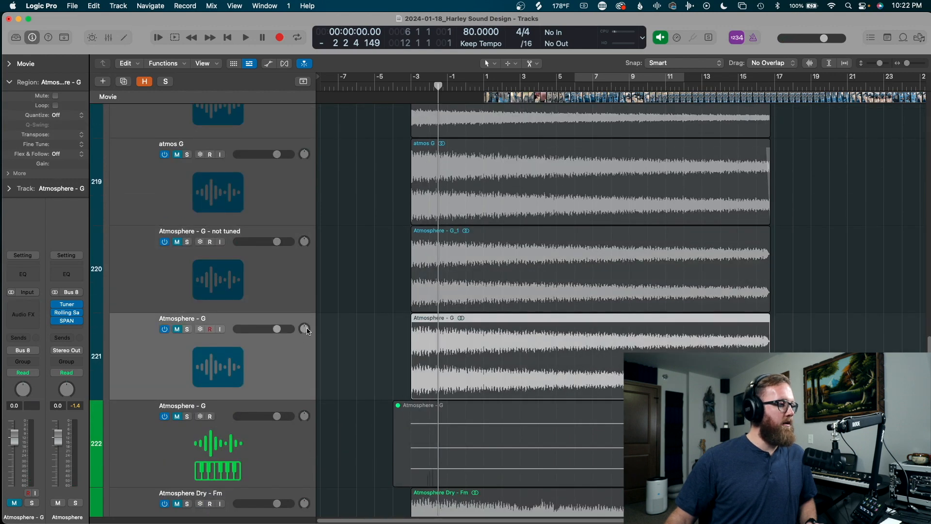
pyautogui.press('s')
pyautogui.press('space')
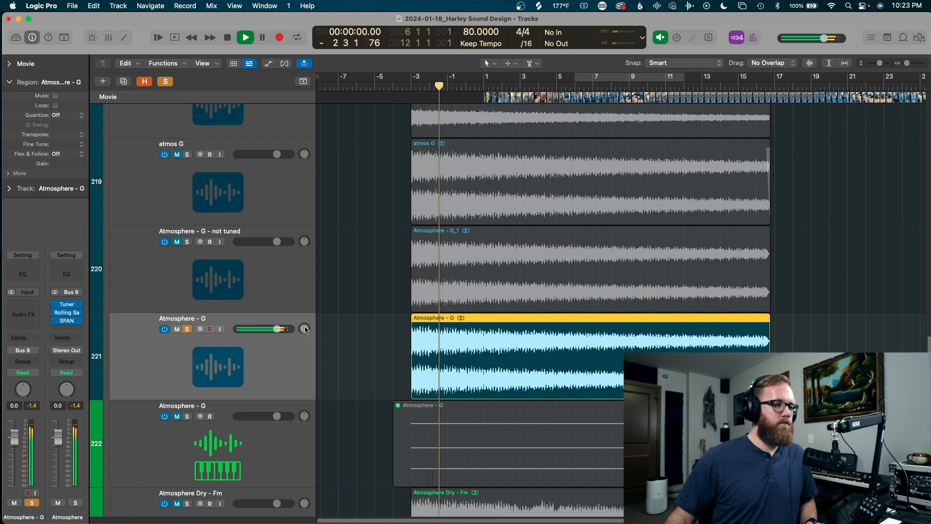
# Stop playback, unsolo Atmosphere - G audio track 221 and open Quick Sampler on Atmosphere - G instrument track 222.
pyautogui.press('s')
pyautogui.press('space')
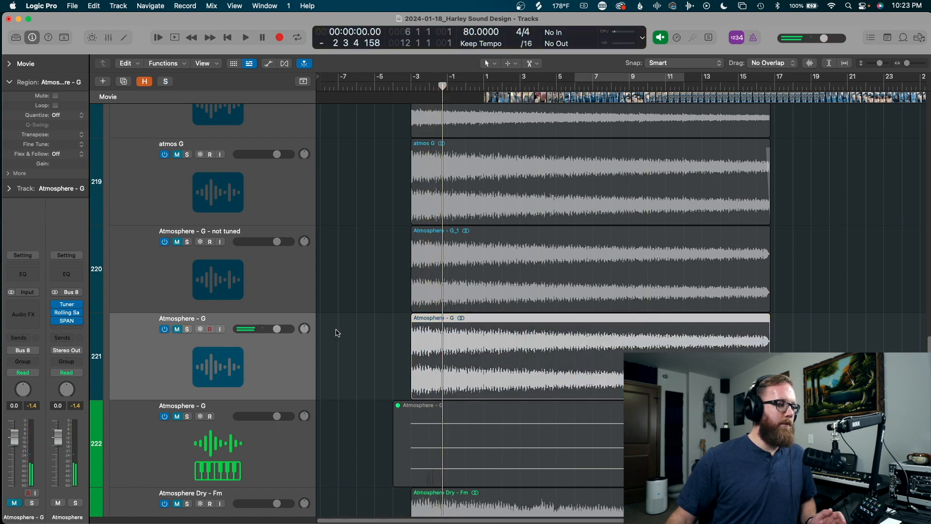
pyautogui.scroll(-2, 357, 316)
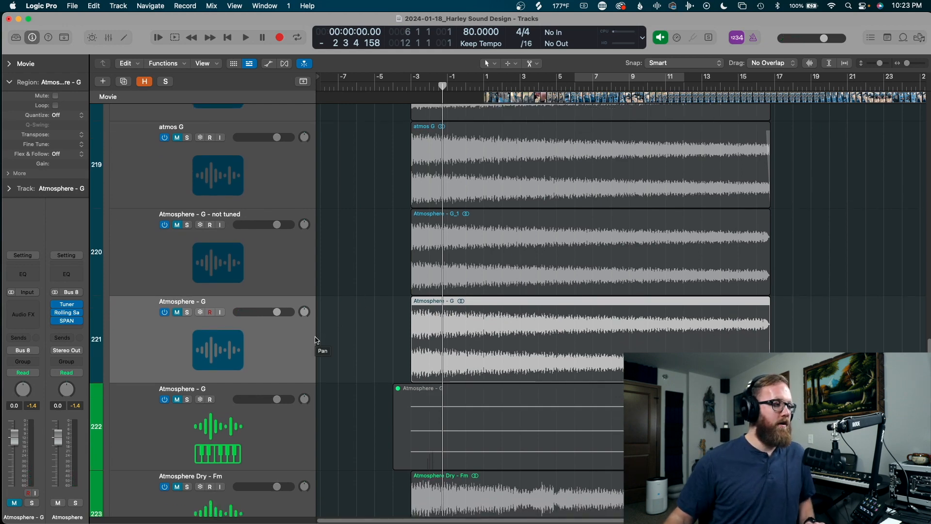
pyautogui.scroll(-5, 353, 294)
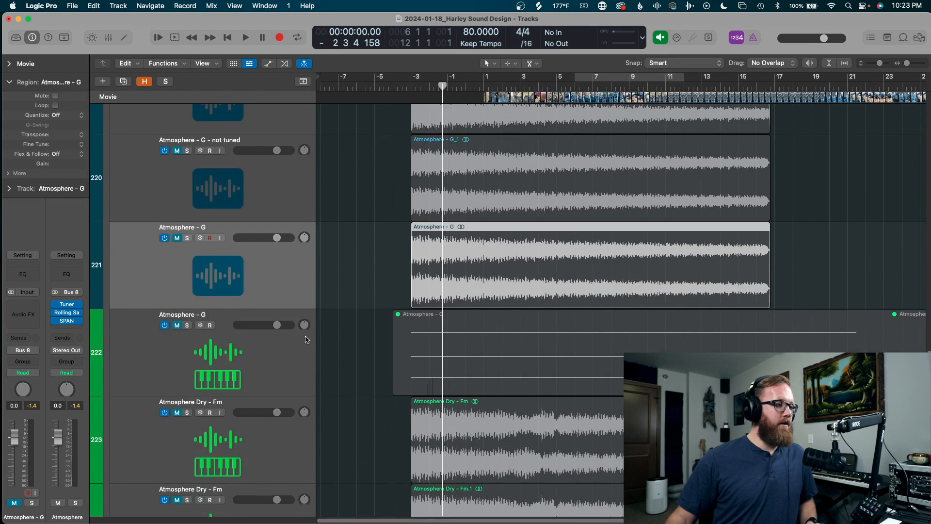
pyautogui.click(306, 351)
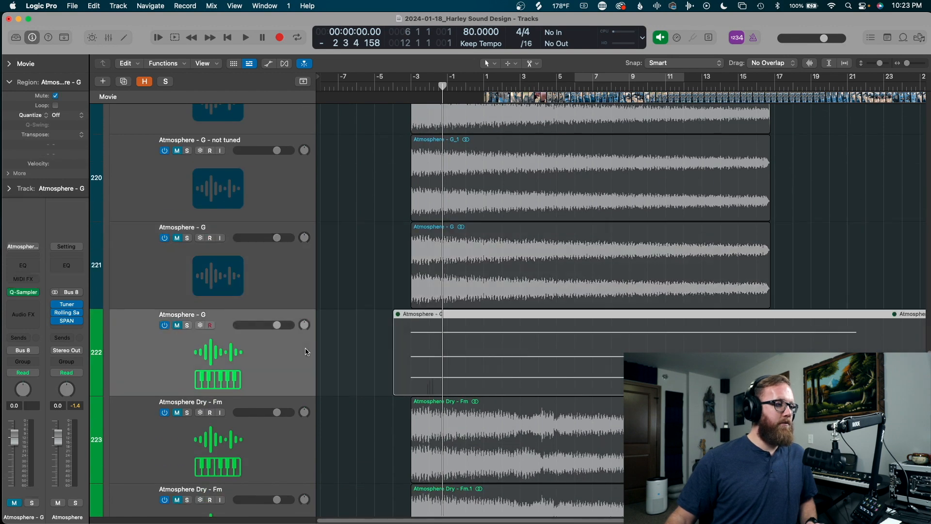
pyautogui.click(205, 342)
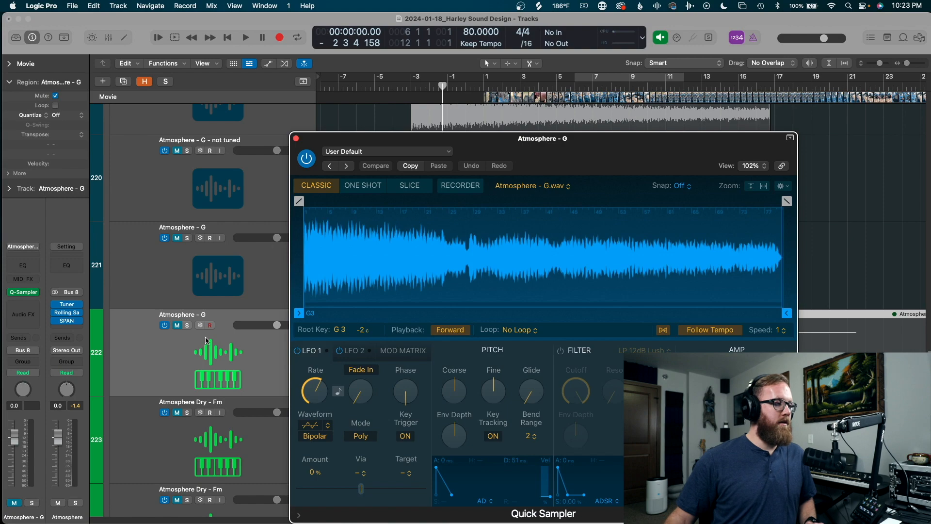
# Solo Atmosphere - G instrument track 222, audition its MIDI region through Quick Sampler, then close the sampler and unsolo the track.
pyautogui.press('s')
pyautogui.moveTo(594, 154); pyautogui.dragTo(608, 87)
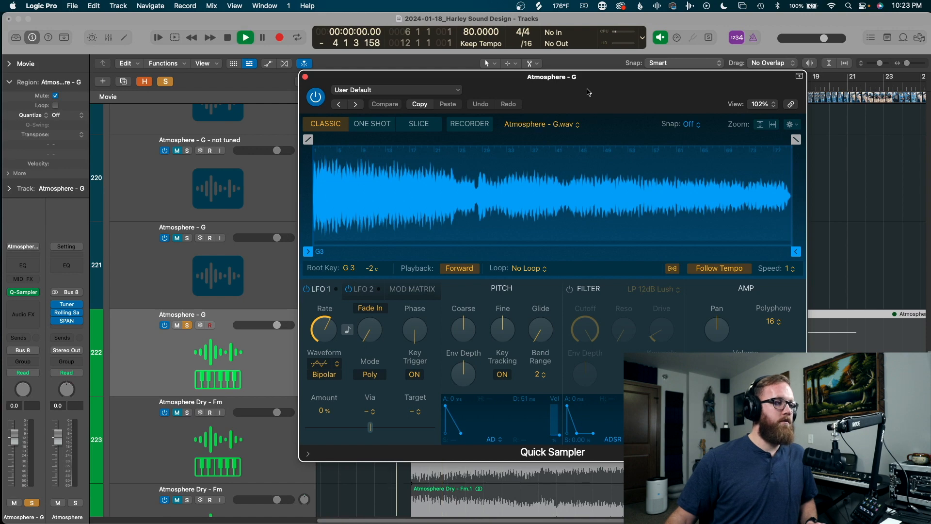
pyautogui.moveTo(576, 81); pyautogui.dragTo(591, 140)
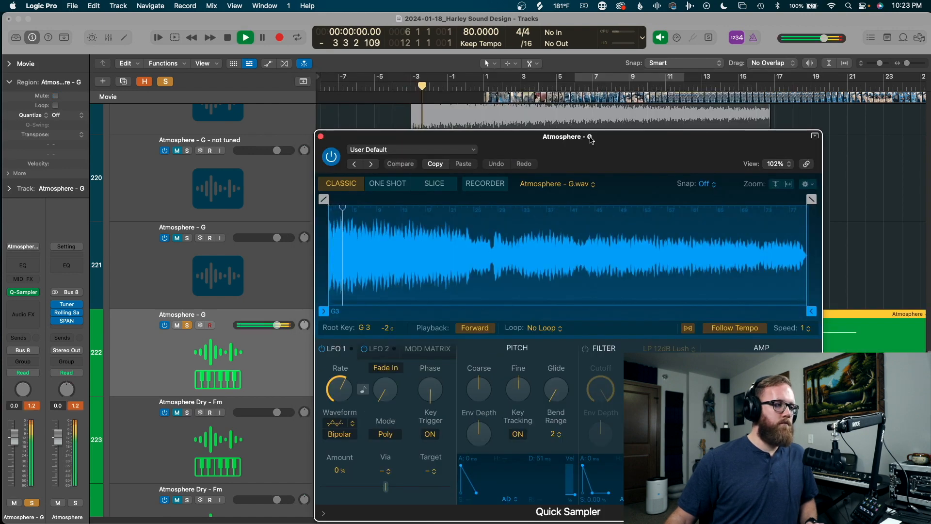
pyautogui.click(321, 137)
pyautogui.press('space')
pyautogui.press('s')
# Solo Atmosphere Dry - Fm track 223, audition its region and unsolo the track.
pyautogui.press('Down')
pyautogui.press('s')
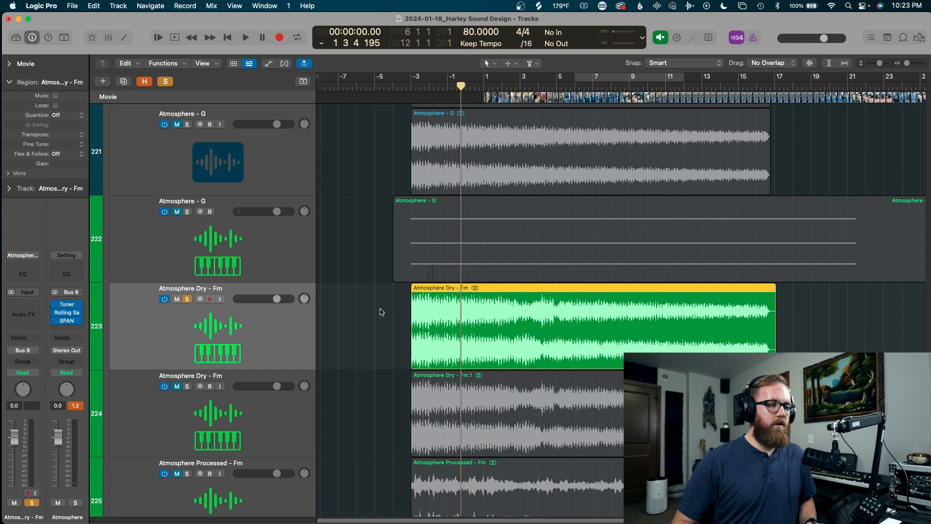
pyautogui.press('space')
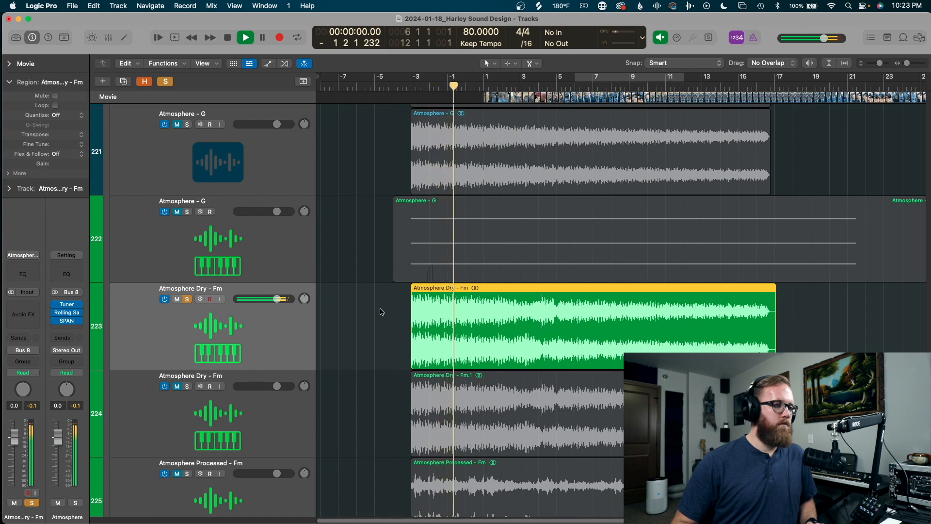
pyautogui.press('space')
pyautogui.press('s')
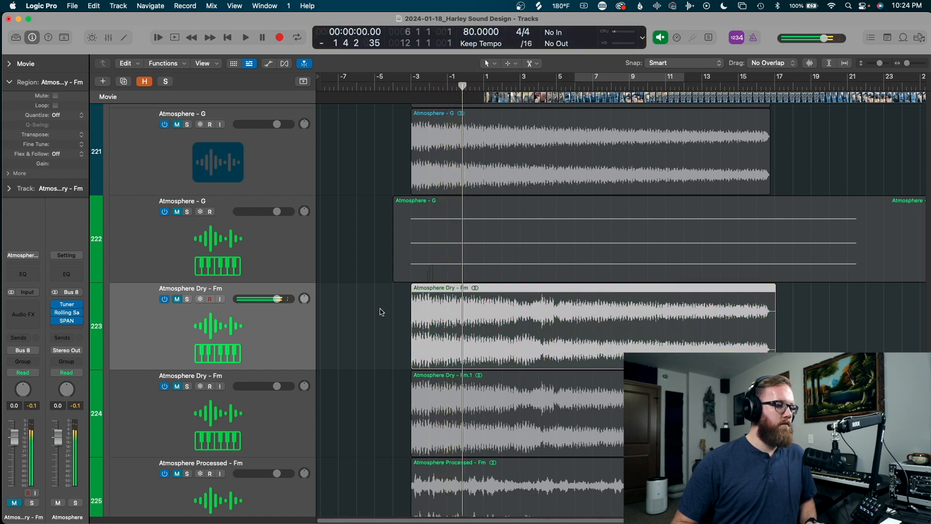
# Solo Atmosphere Dry - Fm track 224, audition it through the Movement plug-in and close the plug-in.
pyautogui.press('Down')
pyautogui.press('s')
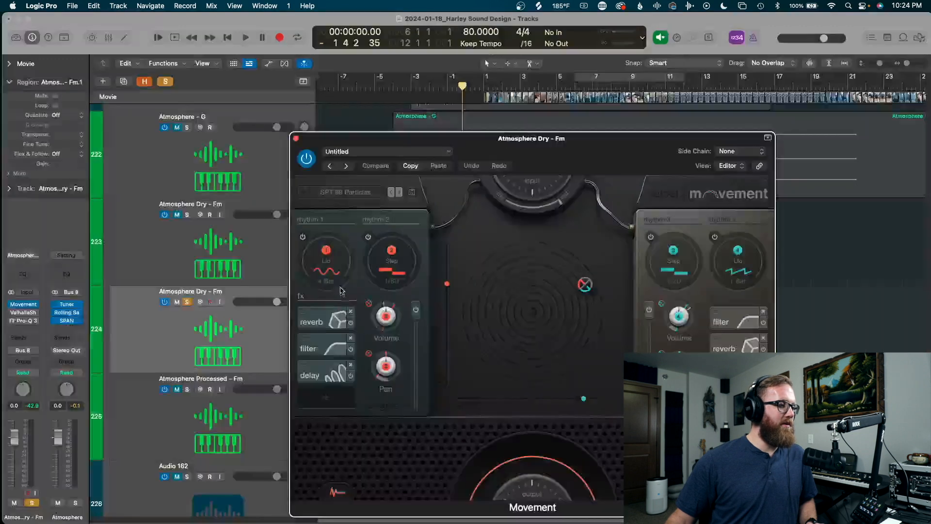
pyautogui.moveTo(513, 153); pyautogui.dragTo(529, 108)
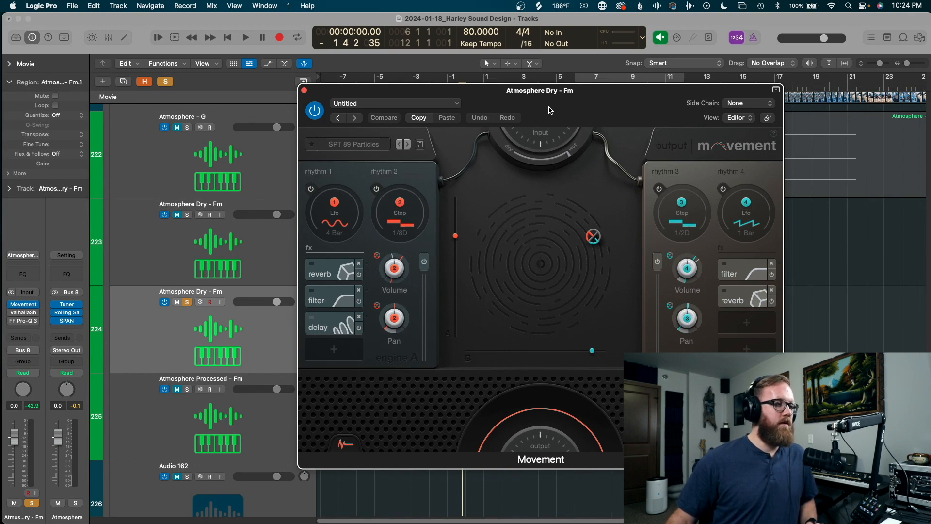
pyautogui.press('space')
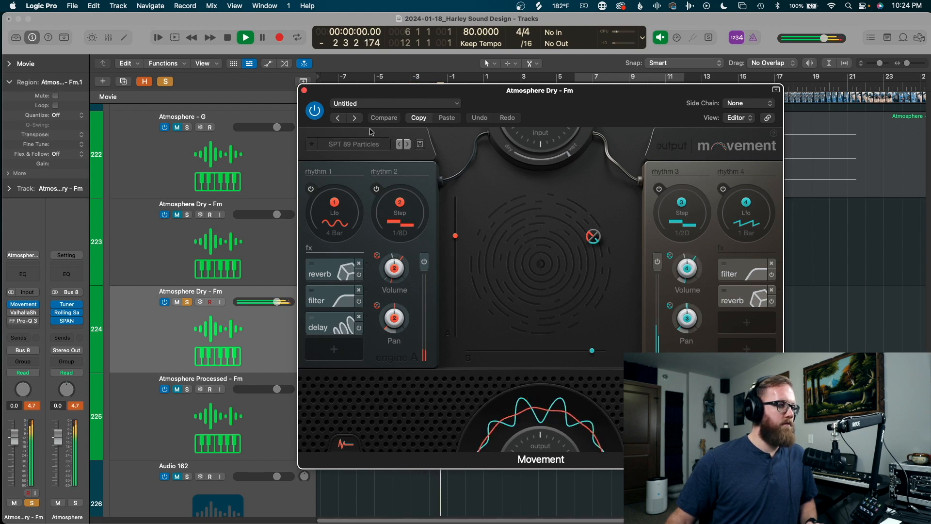
pyautogui.press('space')
pyautogui.click(305, 91)
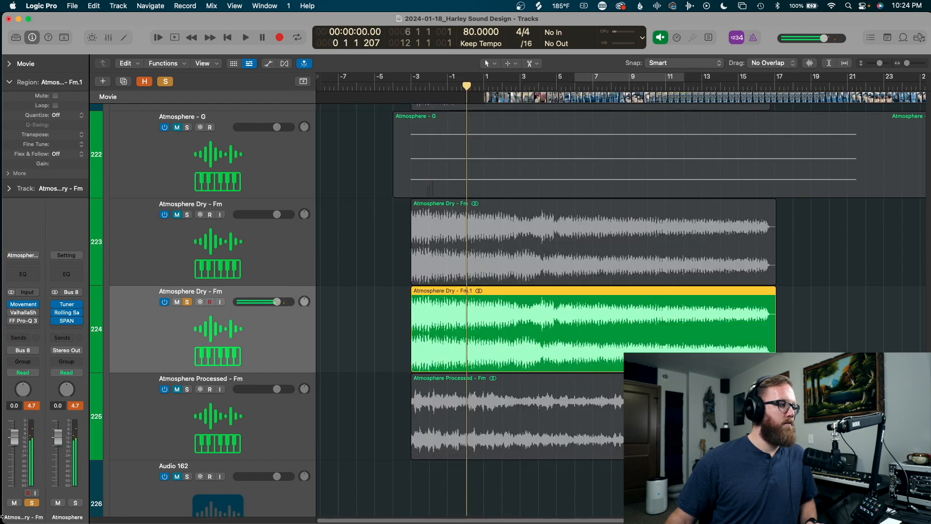
# Enable ValhallaShimmer on Atmosphere Dry - Fm track 224, audition the track through it and close the plug-in.
pyautogui.click(21, 313)
pyautogui.press('space')
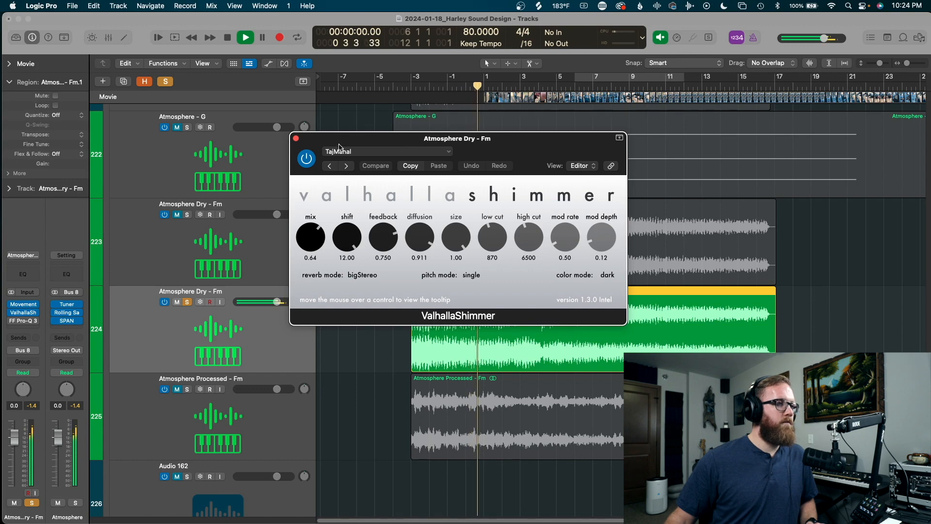
pyautogui.press('space')
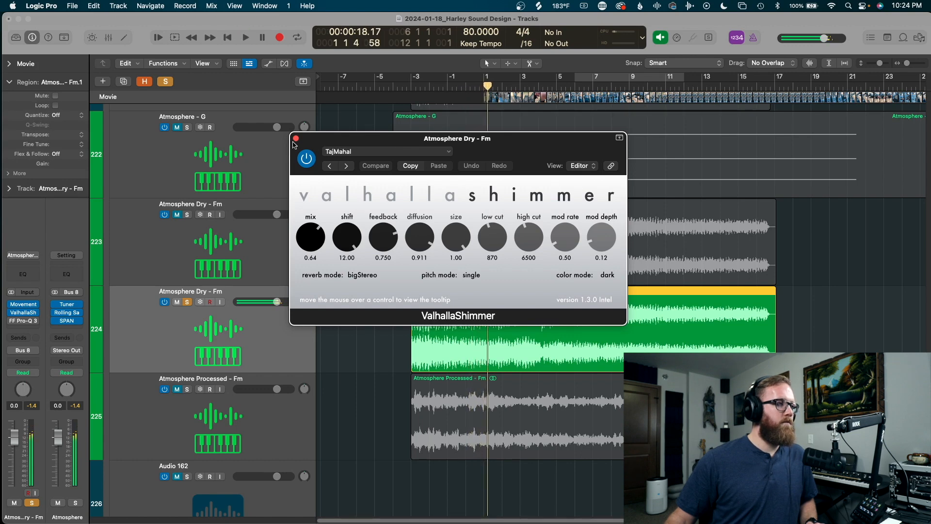
pyautogui.click(296, 139)
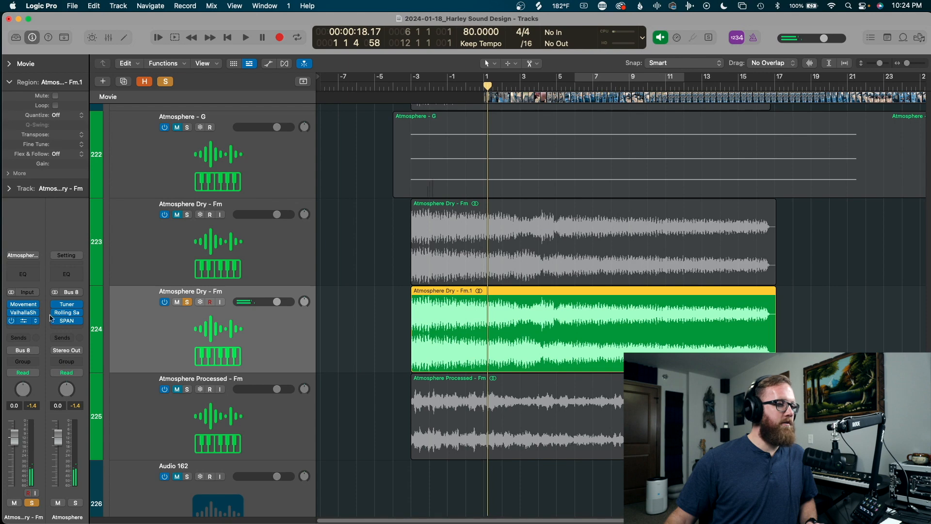
# Enable FF Pro-Q 3 on Atmosphere Dry - Fm track 224, audition its EQ curve and close the plug-in.
pyautogui.click(24, 321)
pyautogui.press('space')
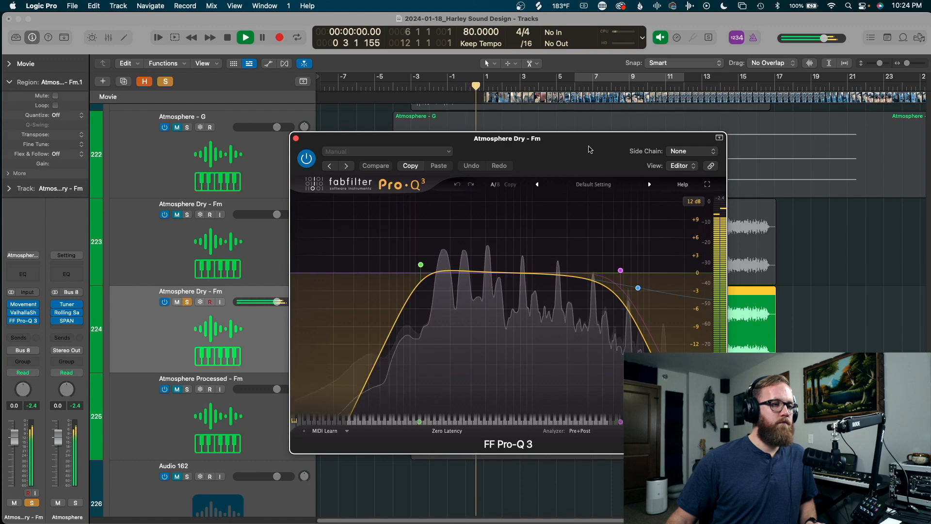
pyautogui.click(296, 139)
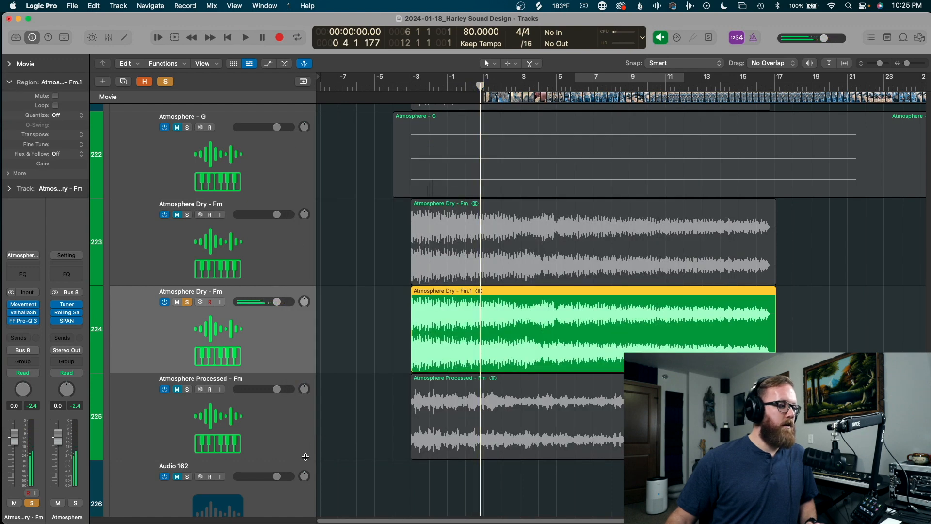
# Move the solo to Atmosphere Processed - Fm track 225, audition its region and unsolo the track.
pyautogui.click(292, 423)
pyautogui.scroll(-1, 306, 404)
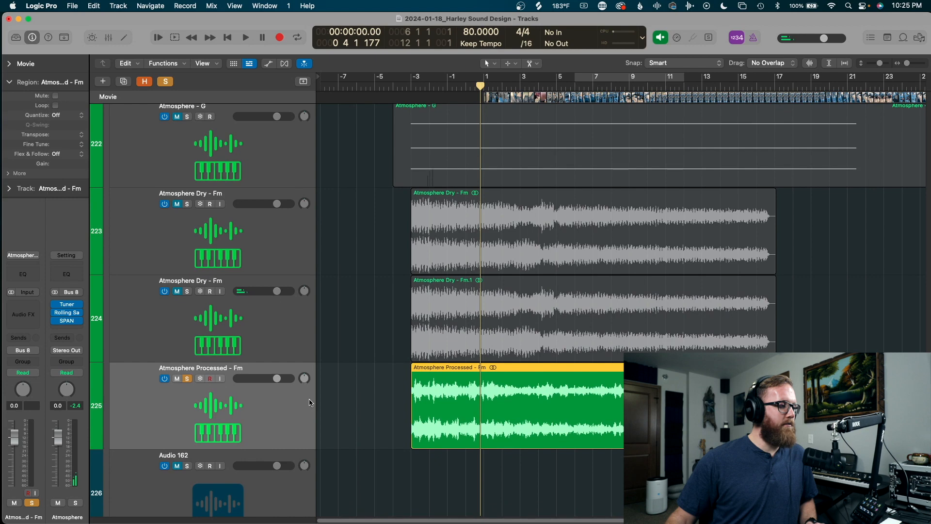
pyautogui.scroll(-3, 368, 368)
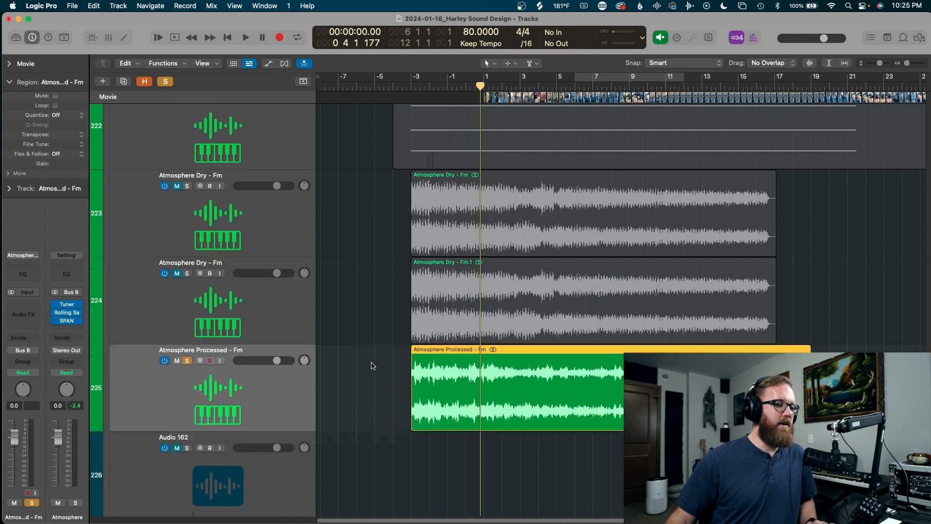
pyautogui.press('space')
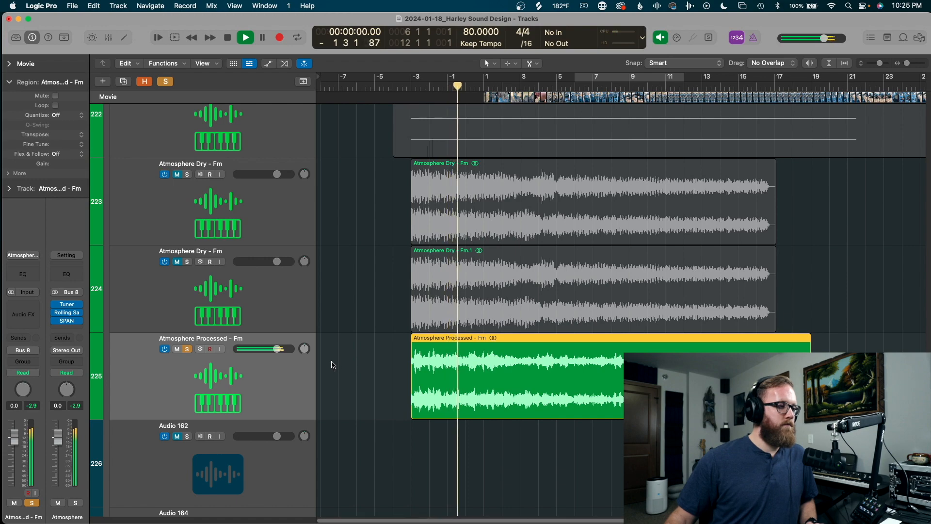
pyautogui.press('s')
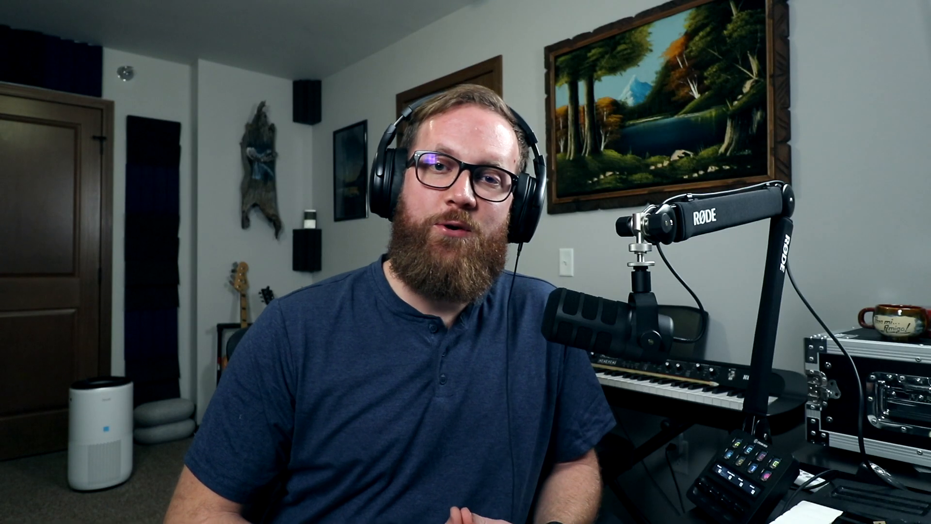